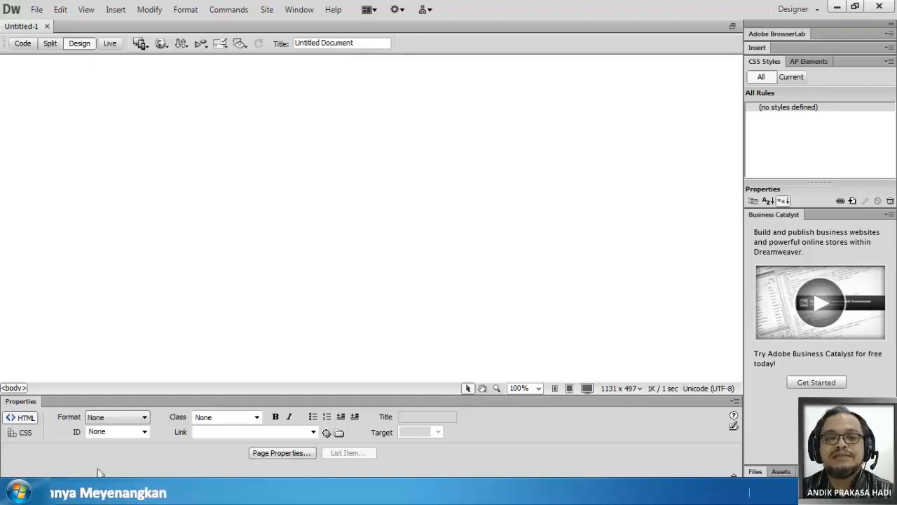
- Switch to the browser and examine the DAFTAR MEMBER page's student table from its header through the lower rows
left_click(100, 492)
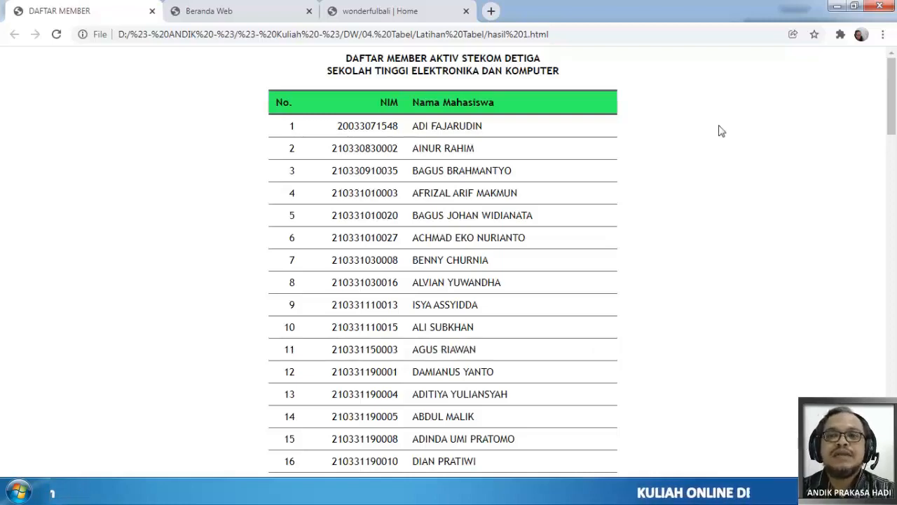
scroll(722, 132, "down", 5)
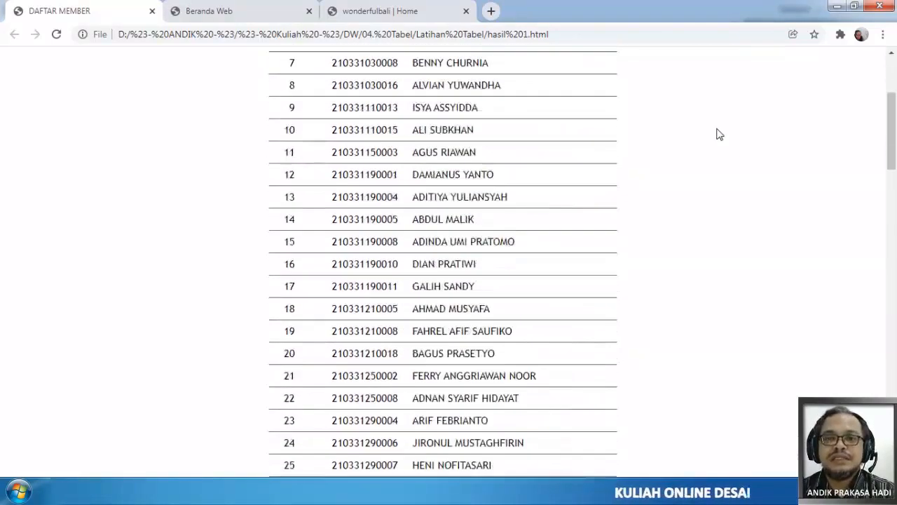
scroll(720, 134, "down", 15)
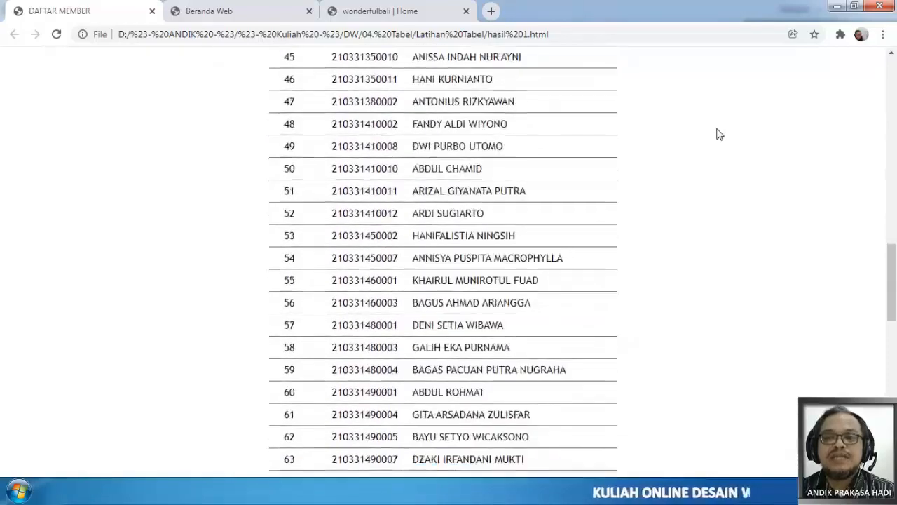
scroll(720, 133, "up", 20)
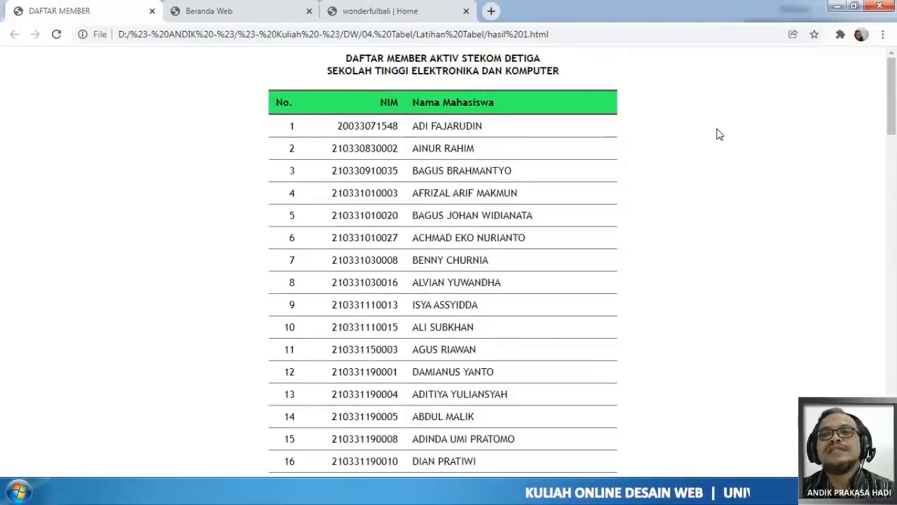
scroll(720, 134, "down", 7)
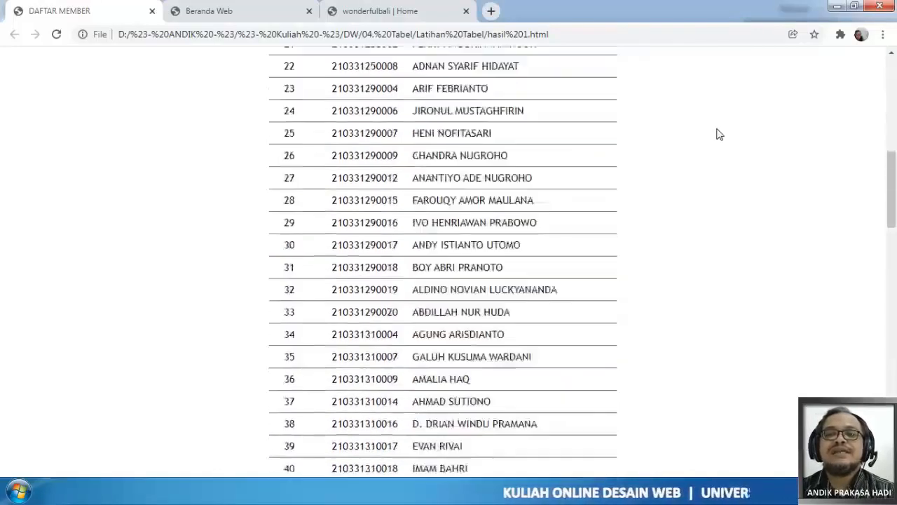
scroll(720, 133, "down", 5)
scroll(719, 134, "up", 11)
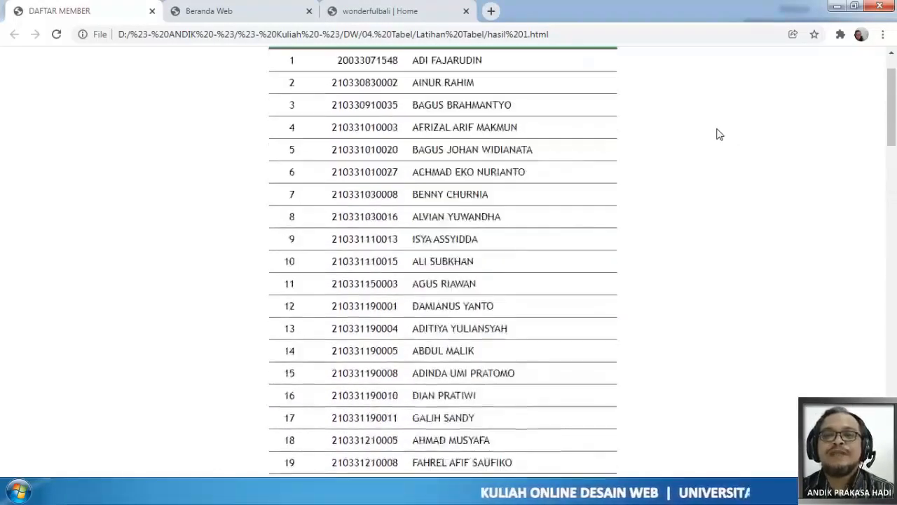
scroll(720, 134, "up", 1)
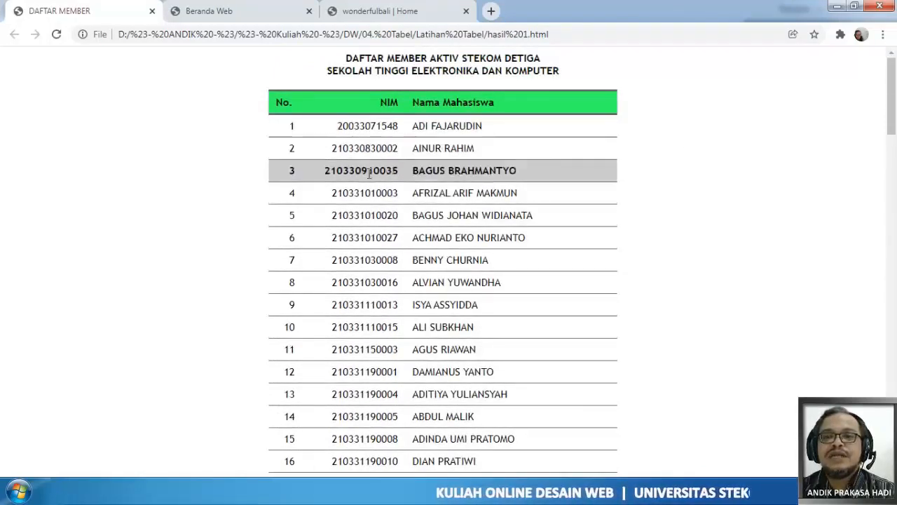
- Examine how the Beranda Web page arranges its classic car photos, descriptions and footer links in a table layout
left_click(220, 19)
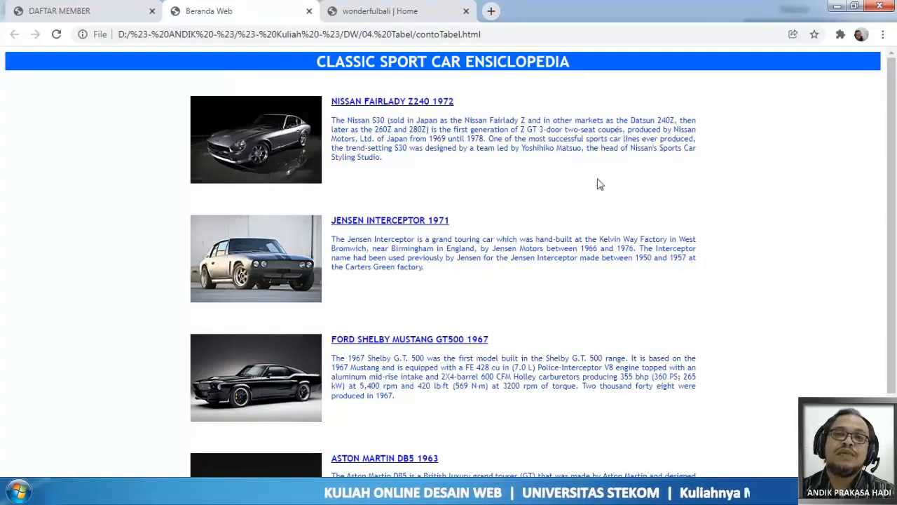
scroll(332, 136, "down", 2)
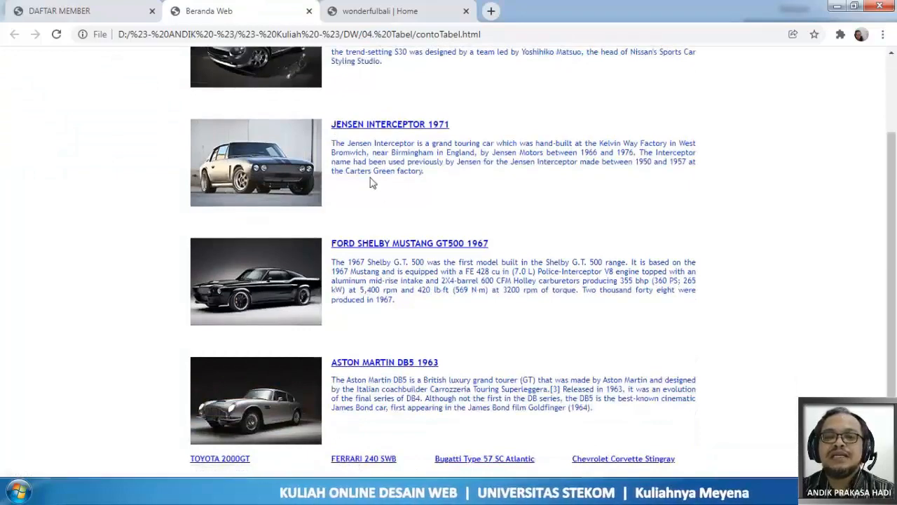
scroll(370, 180, "up", 2)
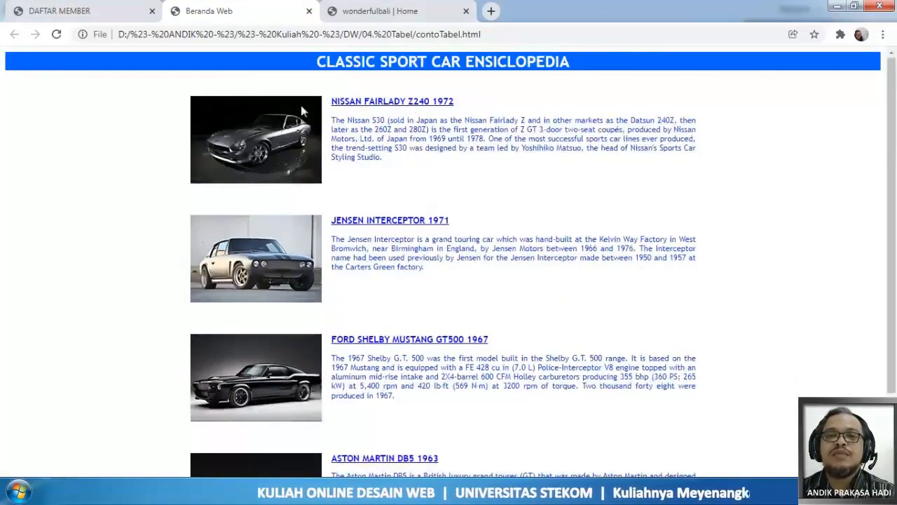
scroll(301, 112, "down", 2)
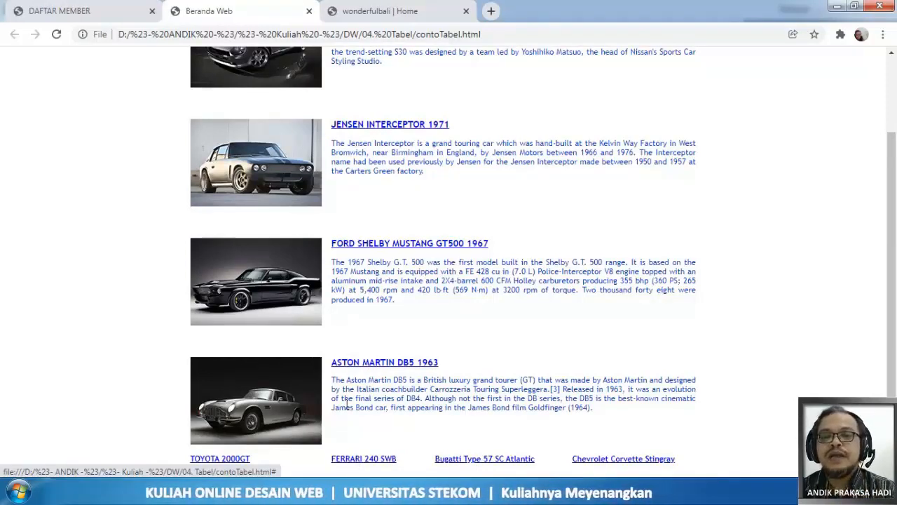
scroll(347, 405, "up", 2)
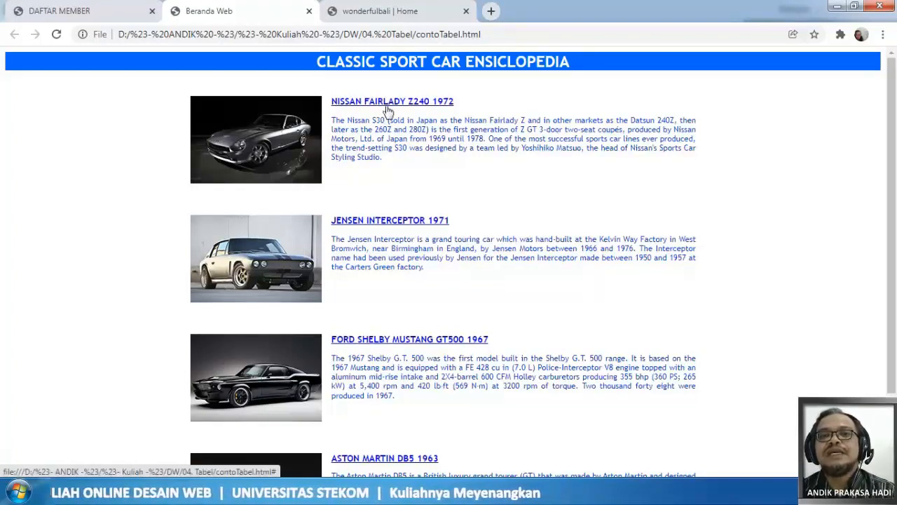
- Examine the wonderfulbali home page's table layout and compare it with the Beranda Web and DAFTAR MEMBER pages
left_click(401, 17)
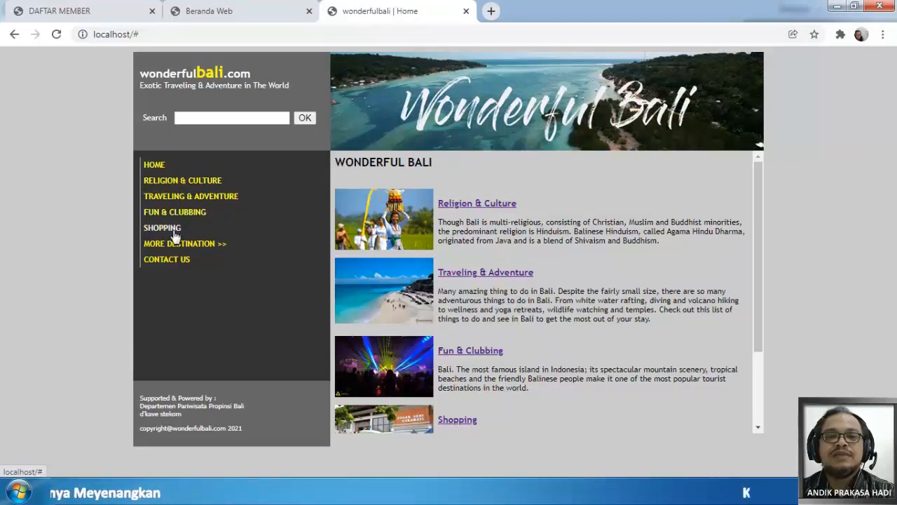
mouse_move(176, 247)
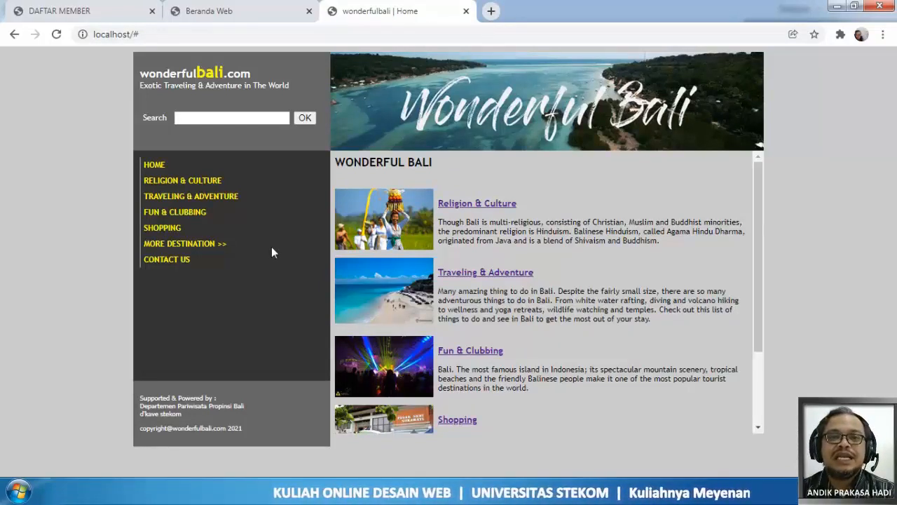
left_click(243, 17)
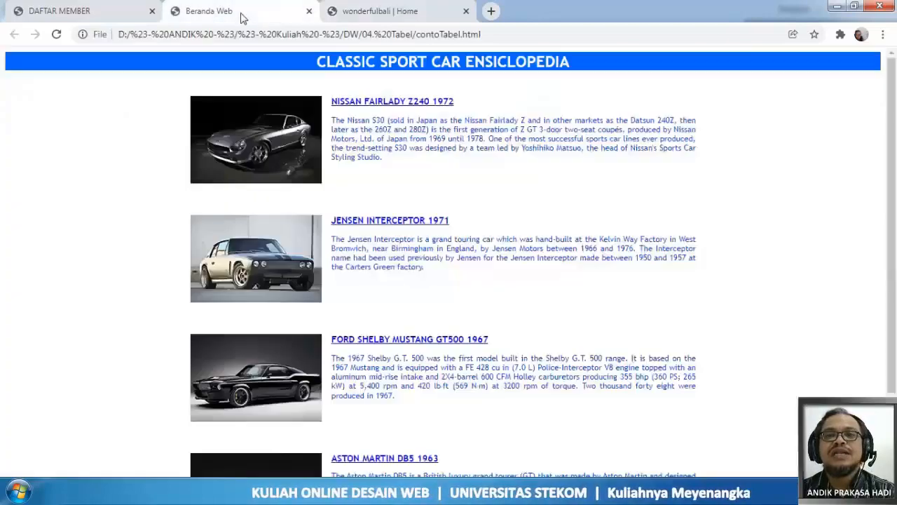
left_click(108, 17)
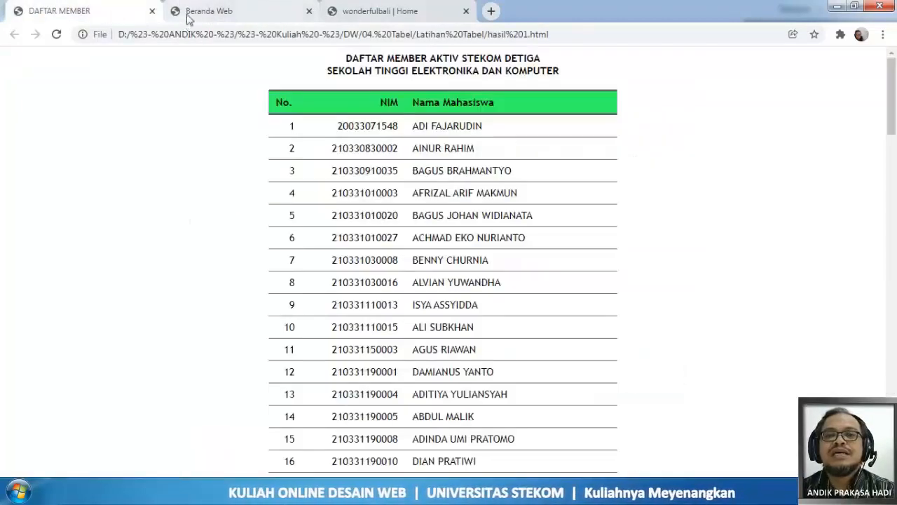
left_click(187, 18)
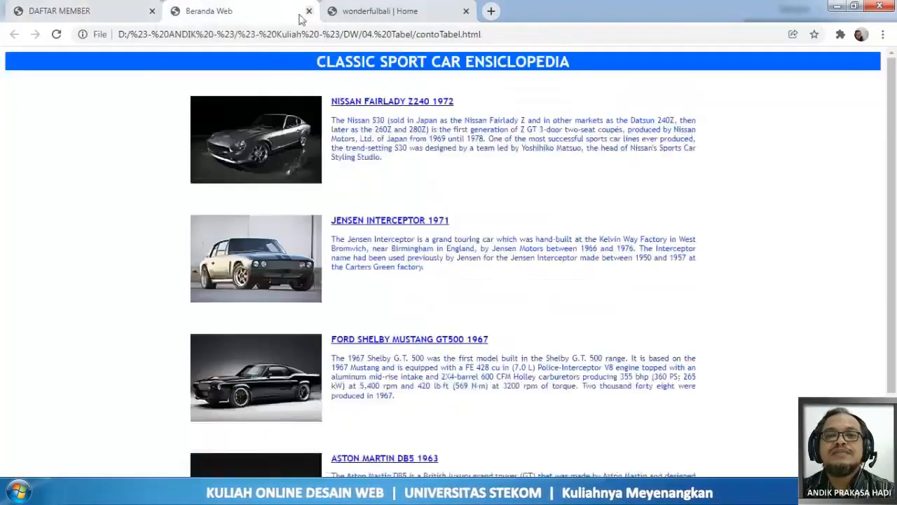
left_click(348, 19)
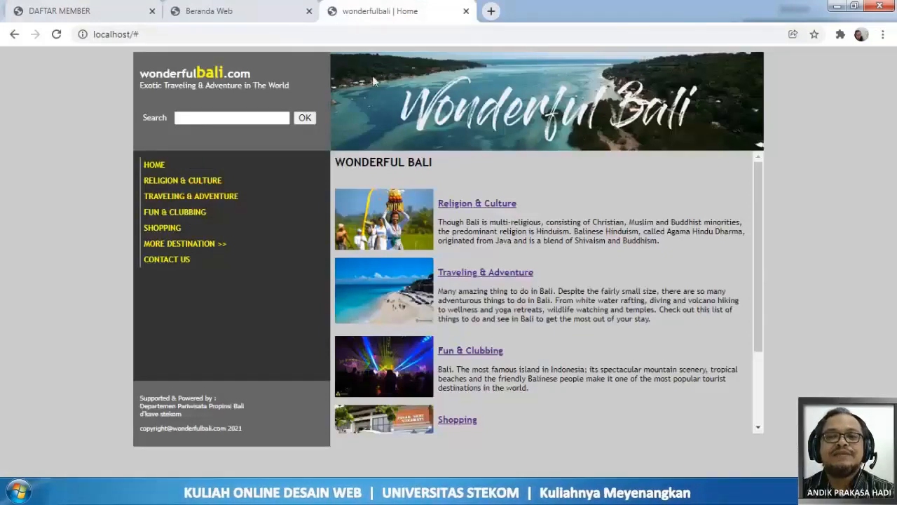
scroll(655, 249, "down", 2)
scroll(654, 249, "up", 2)
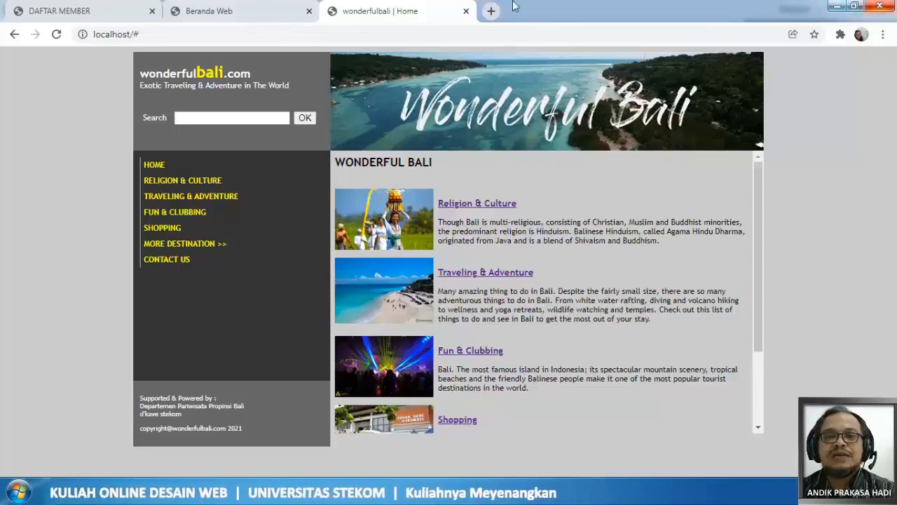
- Close the wonderfulbali and Beranda Web pages and return to the blank document in Dreamweaver
left_click(466, 12)
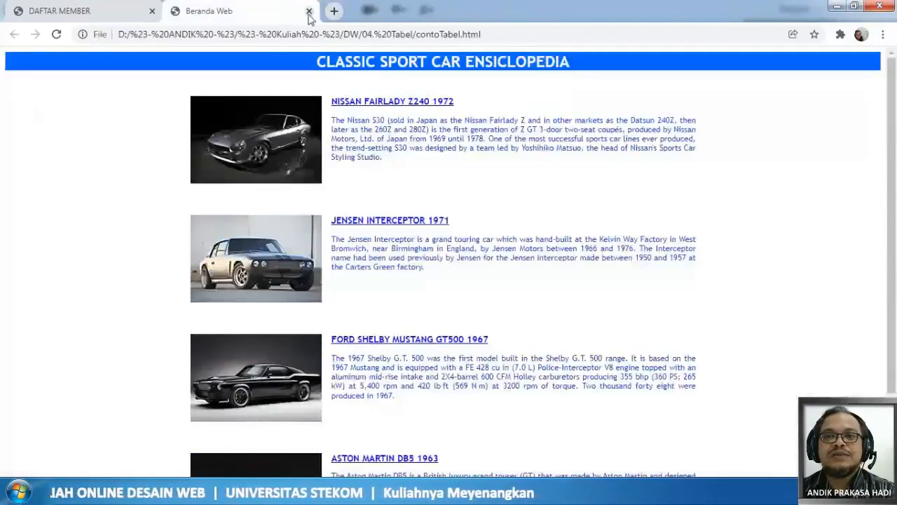
left_click(309, 12)
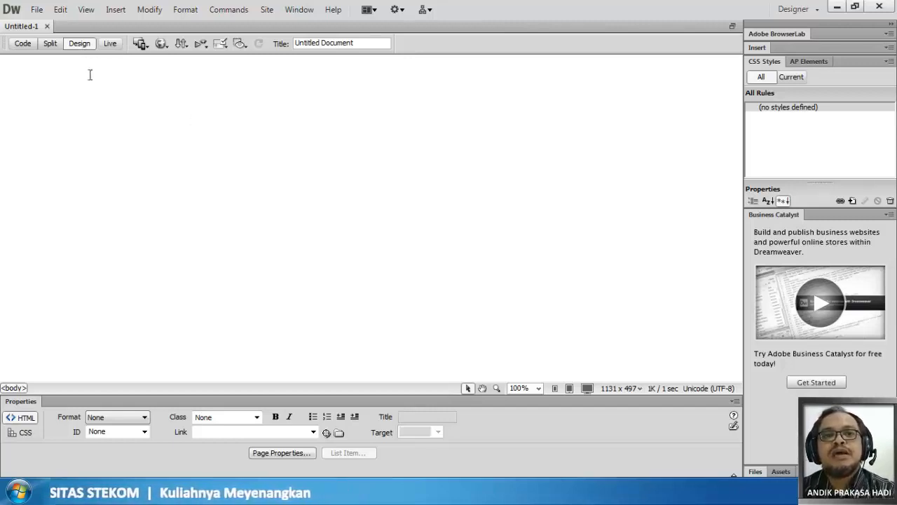
- Start inserting a table with 11 rows, 5 columns and a border thickness of 1 pixel
left_click(116, 11)
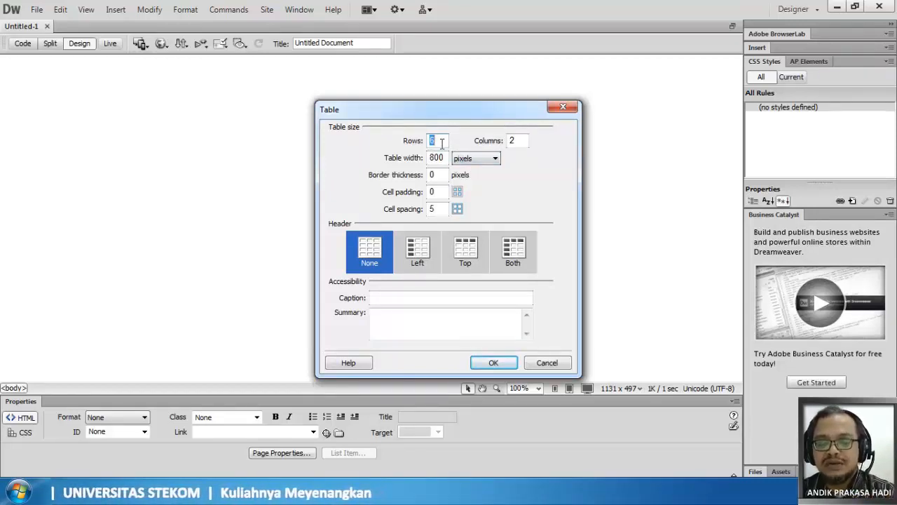
type("11")
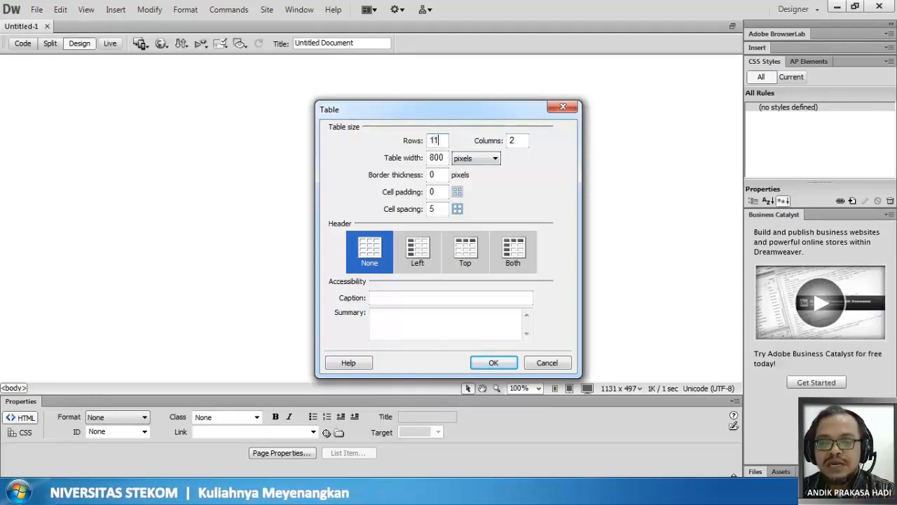
key("Tab")
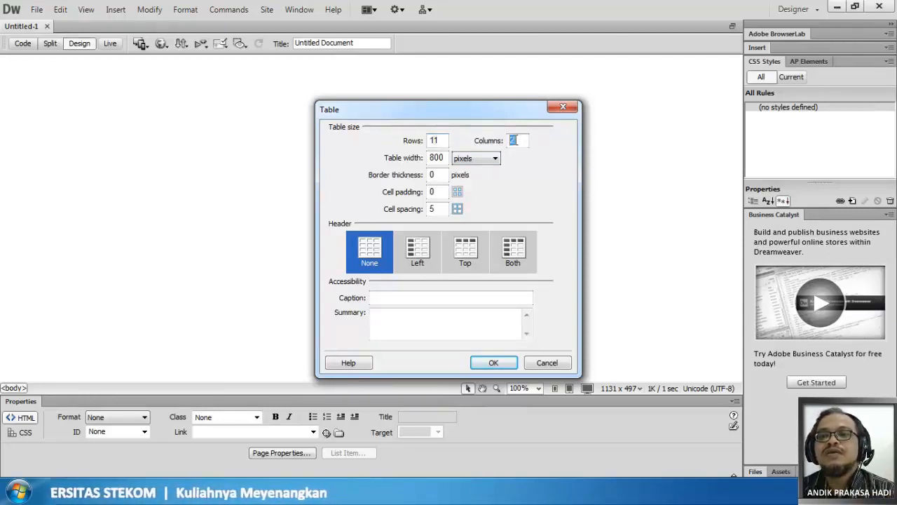
type("5")
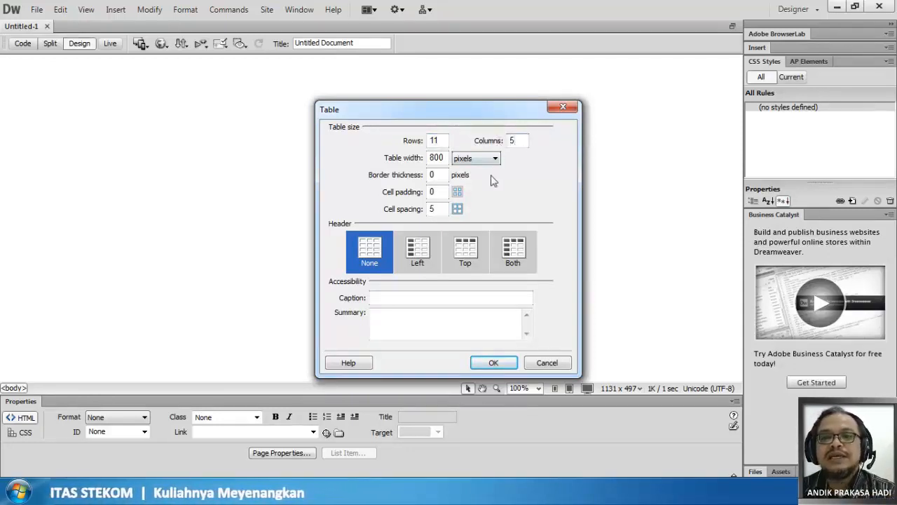
double_click(438, 175)
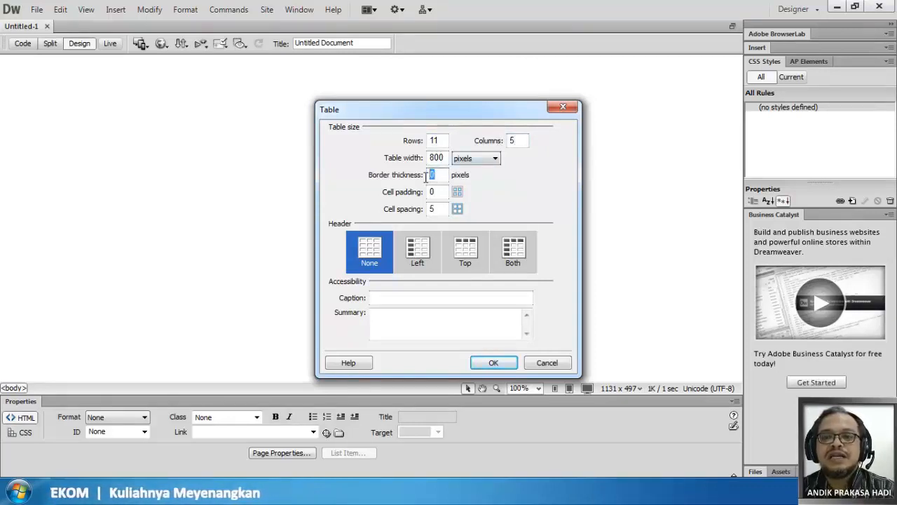
type("1")
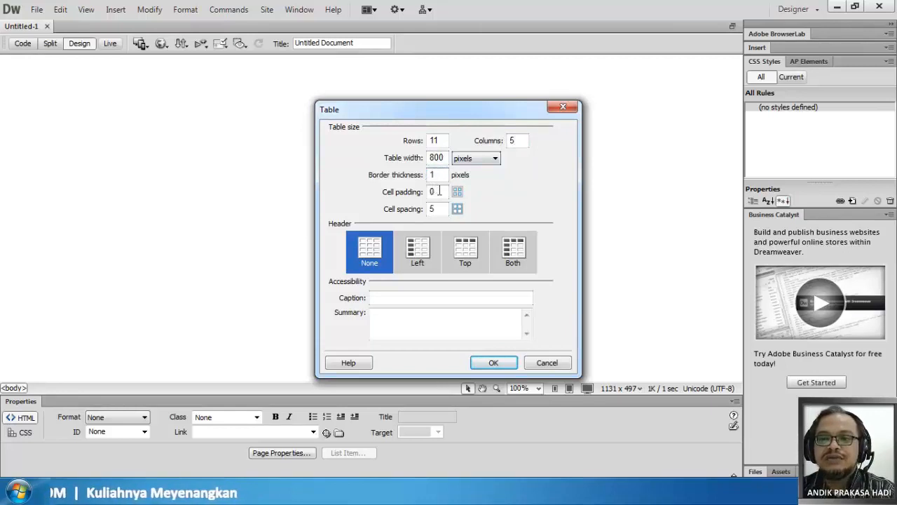
- Set the new table's cell padding and cell spacing to 0 and insert it into the page
double_click(438, 192)
key("BackSpace")
double_click(438, 208)
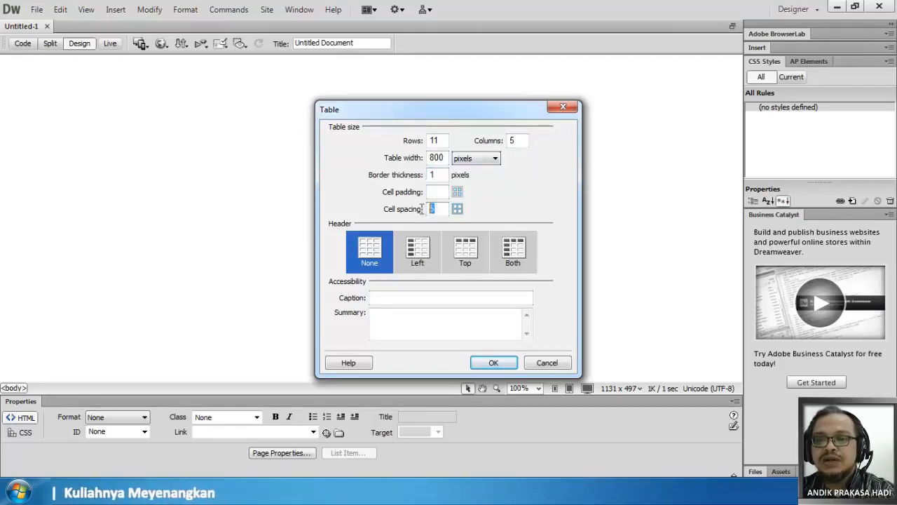
key("BackSpace")
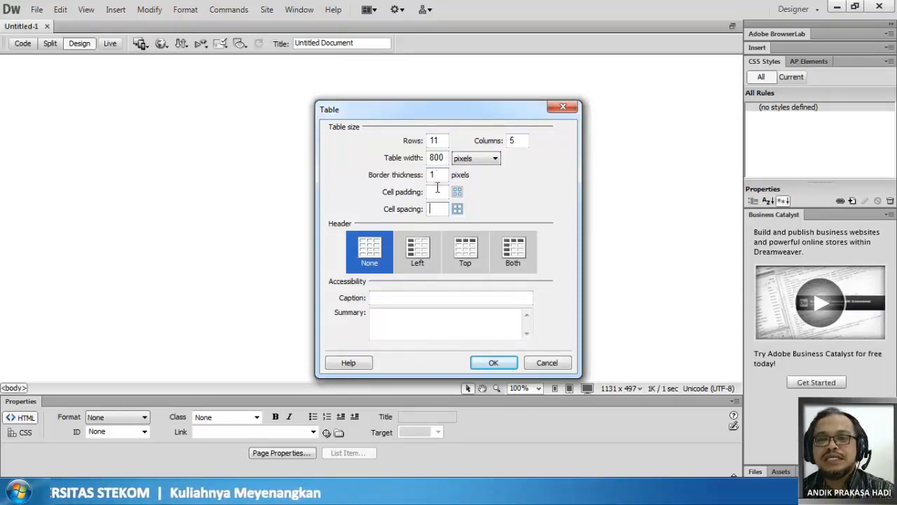
left_click(438, 190)
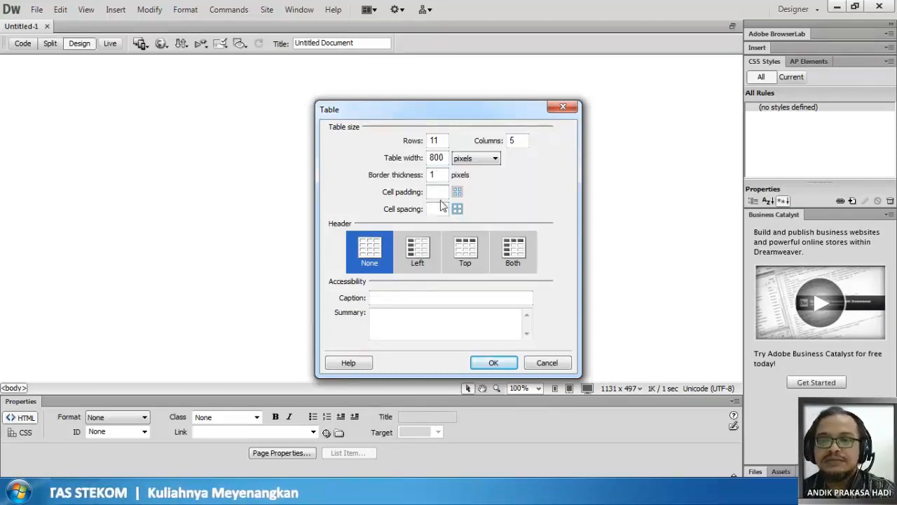
type("0")
left_click(435, 209)
type("0")
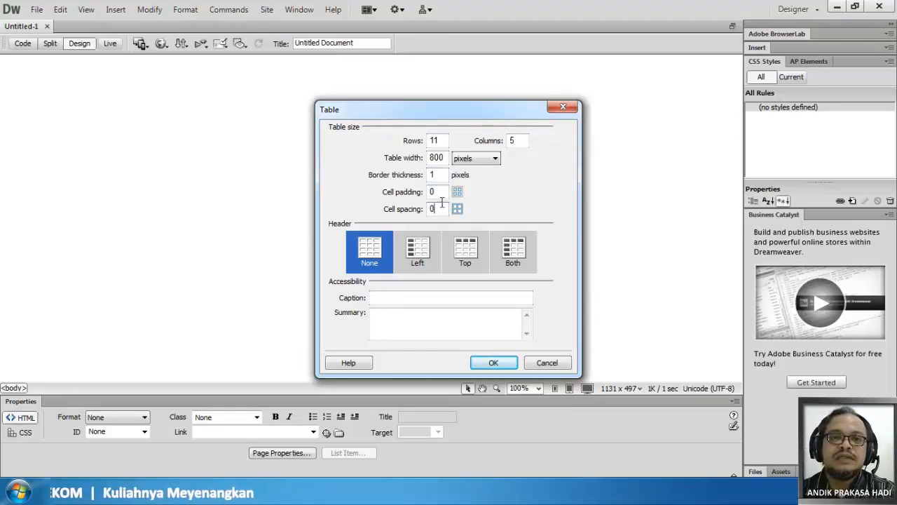
left_click(504, 365)
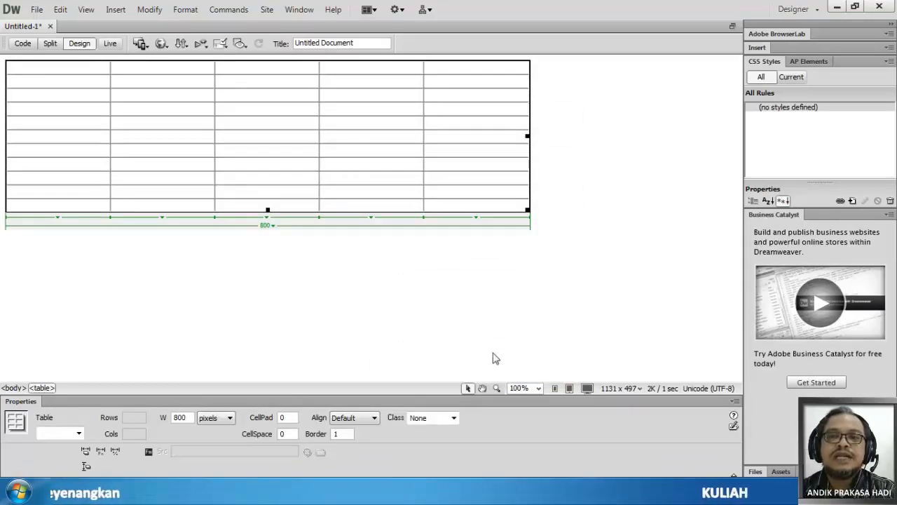
- Add an empty paragraph below the table and place the cursor in the table's first row
left_click(448, 255)
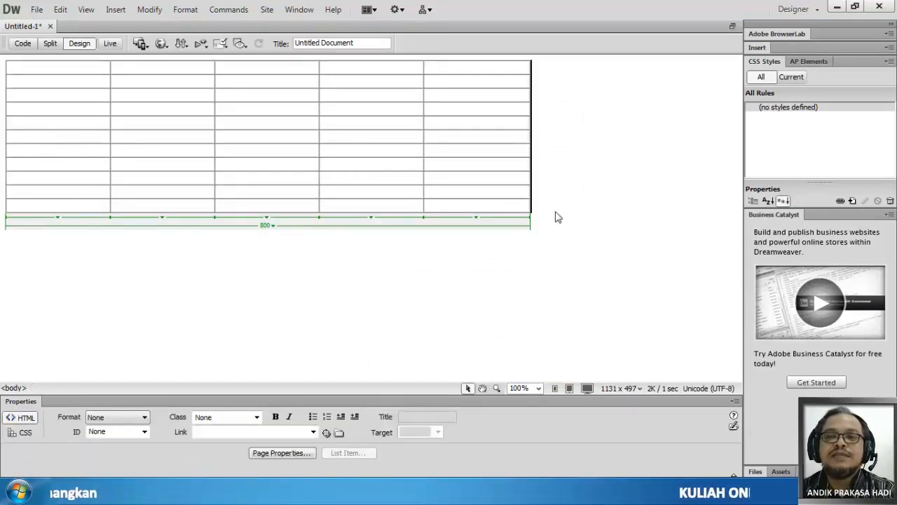
key("Return")
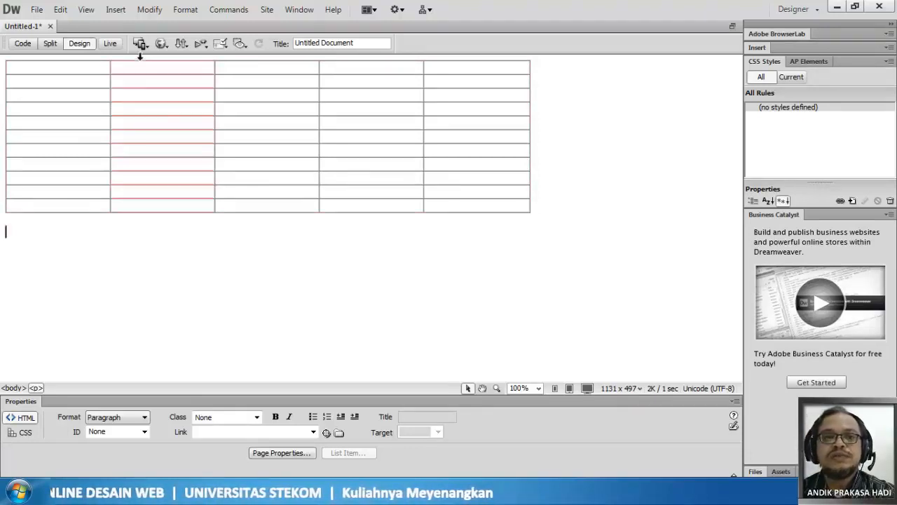
left_click(32, 67)
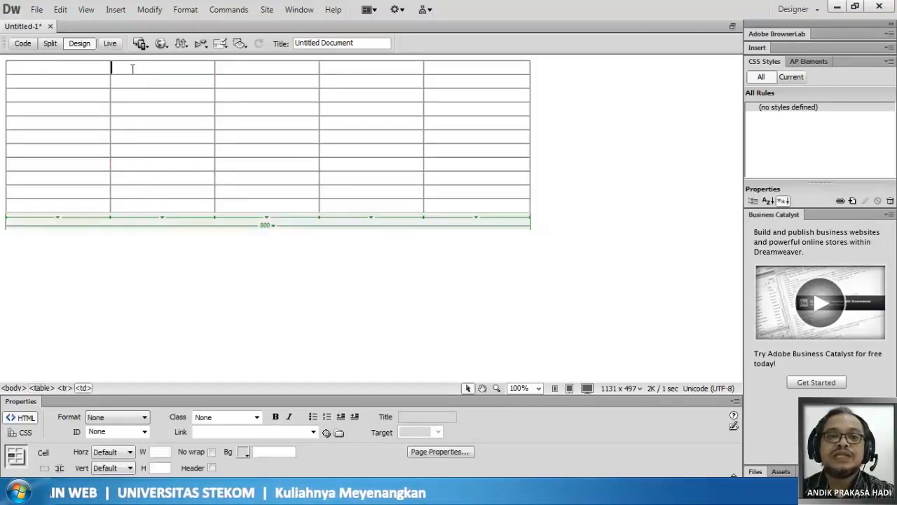
- Select the table's third column and then its second column
left_click(77, 65)
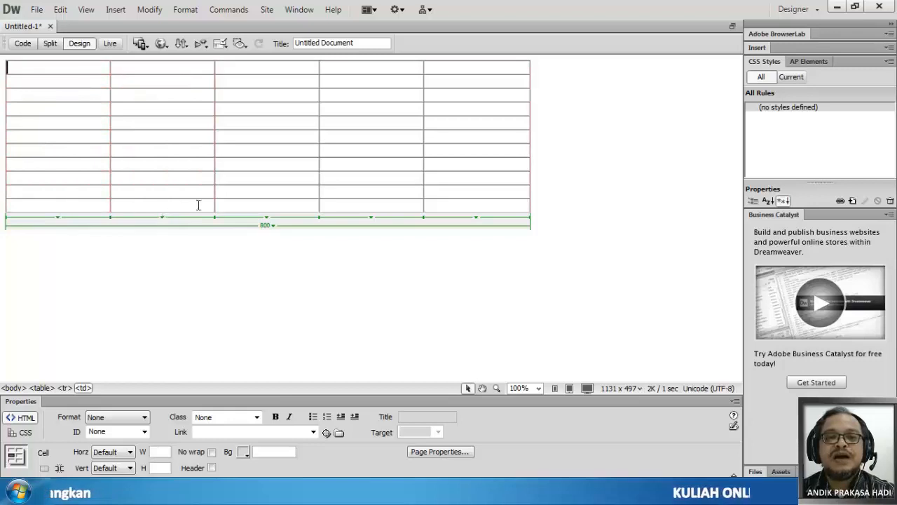
left_click(267, 218)
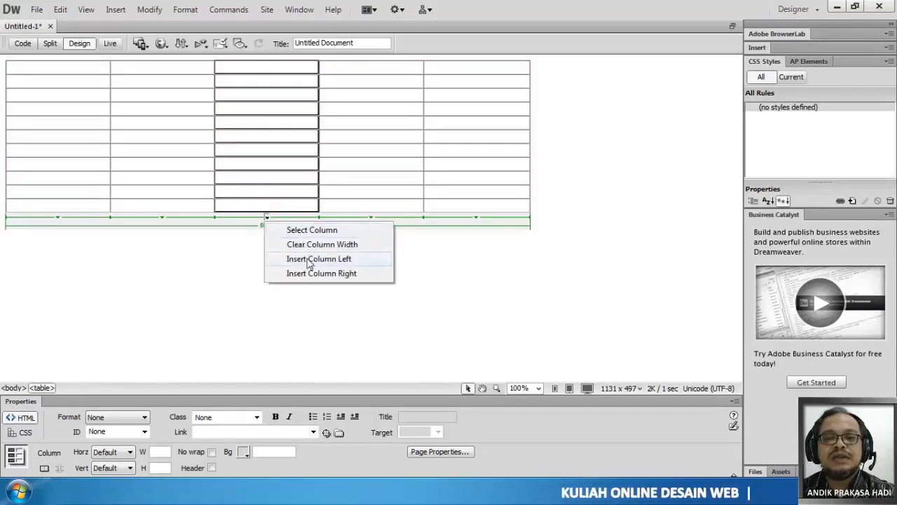
left_click(294, 232)
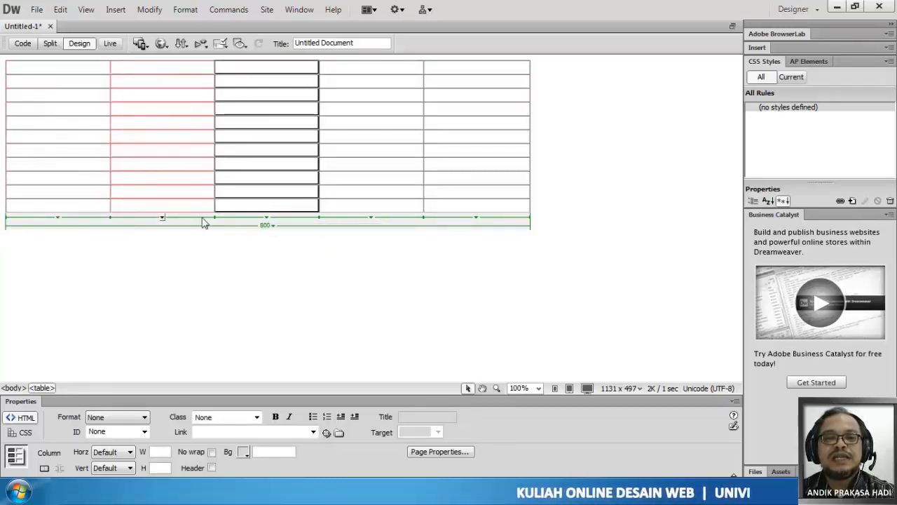
left_click(162, 218)
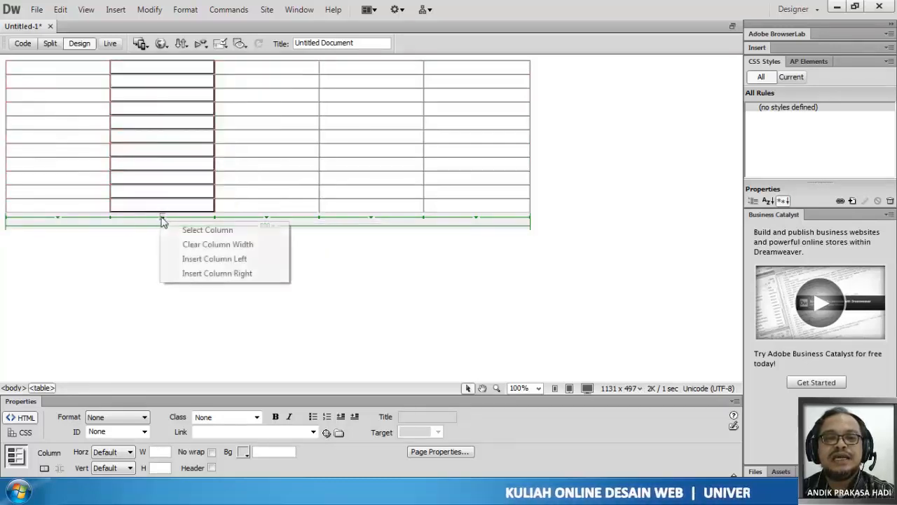
left_click(209, 232)
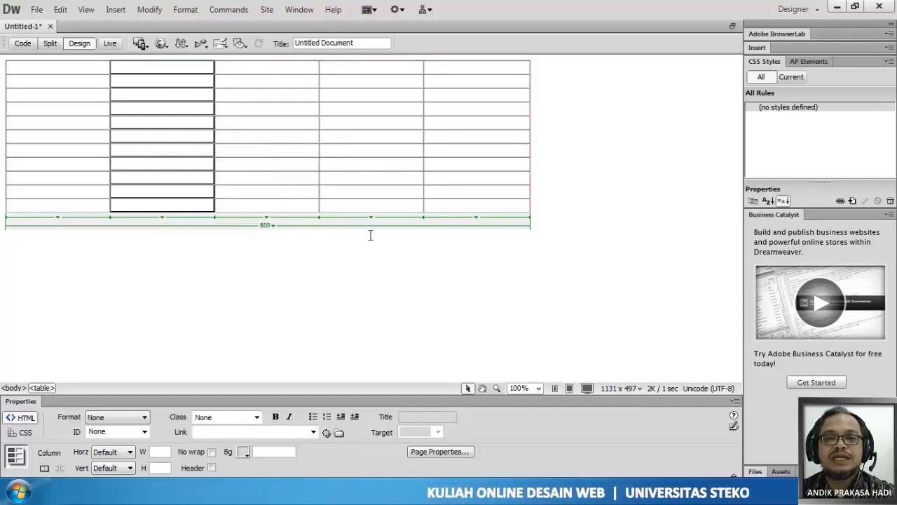
- Select the whole table to view its properties, then deselect it
left_click(273, 227)
left_click(296, 239)
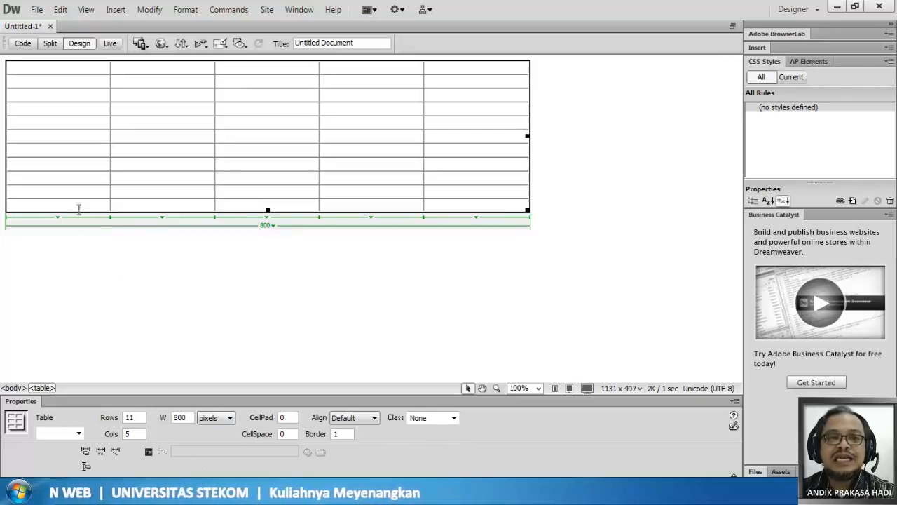
left_click(44, 70)
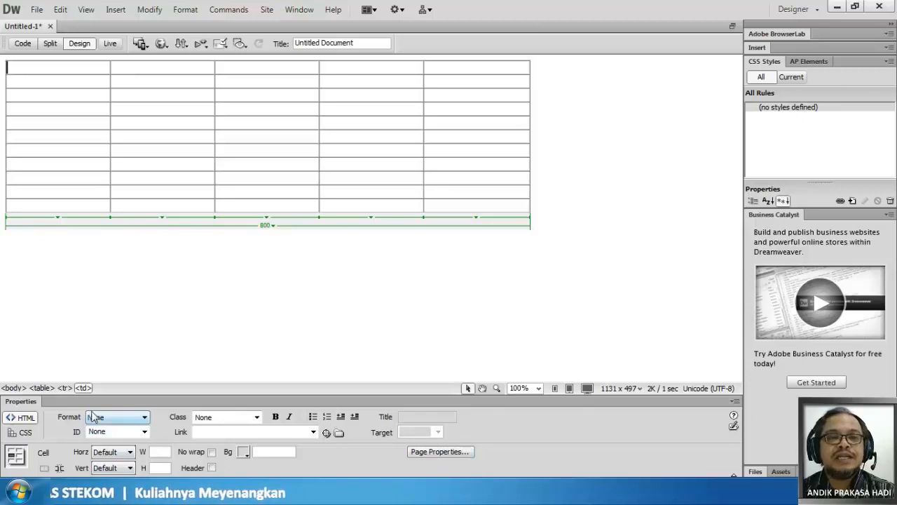
left_click(81, 252)
left_click(550, 208)
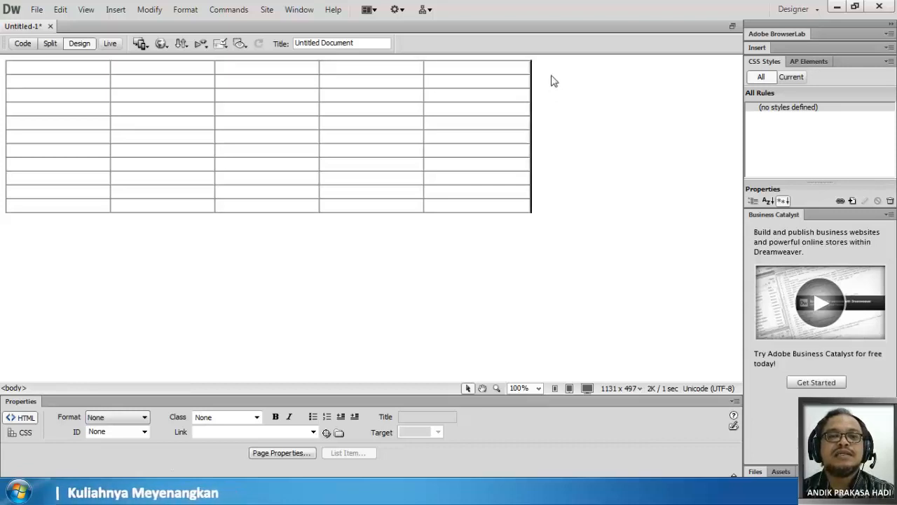
- Select the whole table and set its width to 960 pixels
left_click(37, 68)
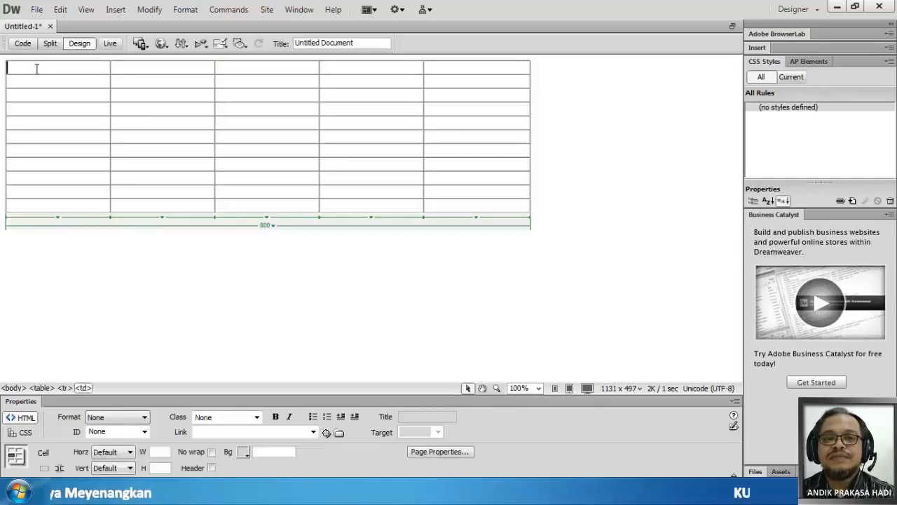
left_click(265, 229)
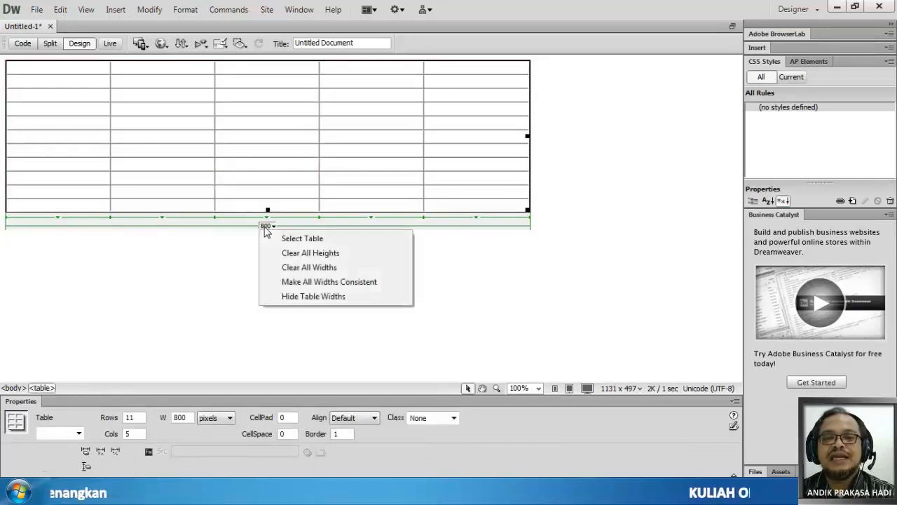
left_click(306, 239)
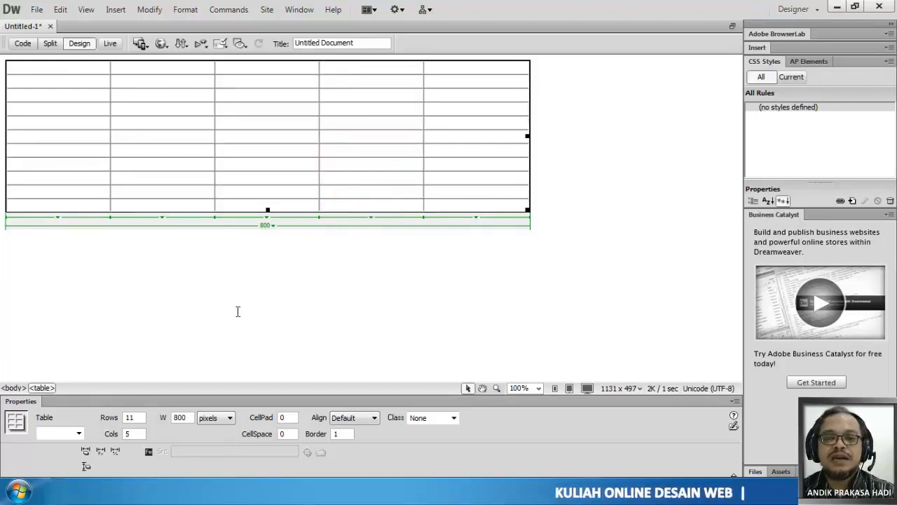
left_click_drag(188, 417, 162, 421)
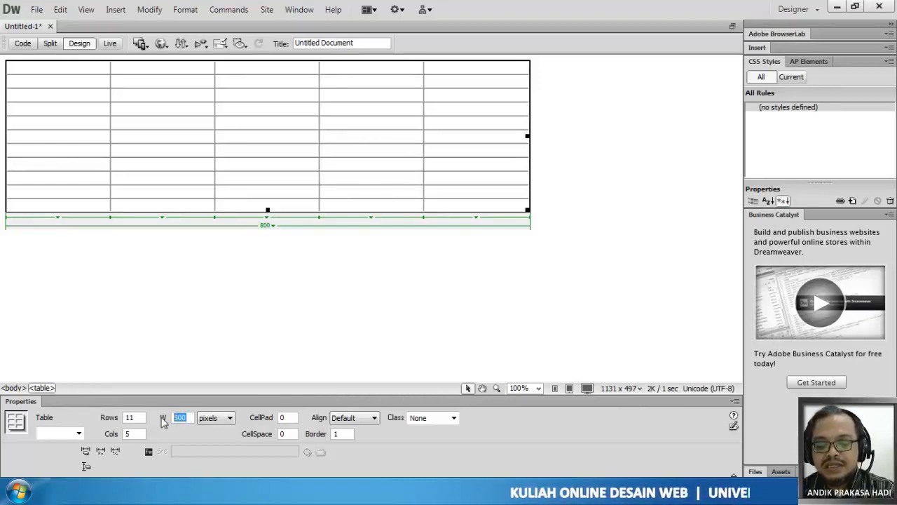
type("9")
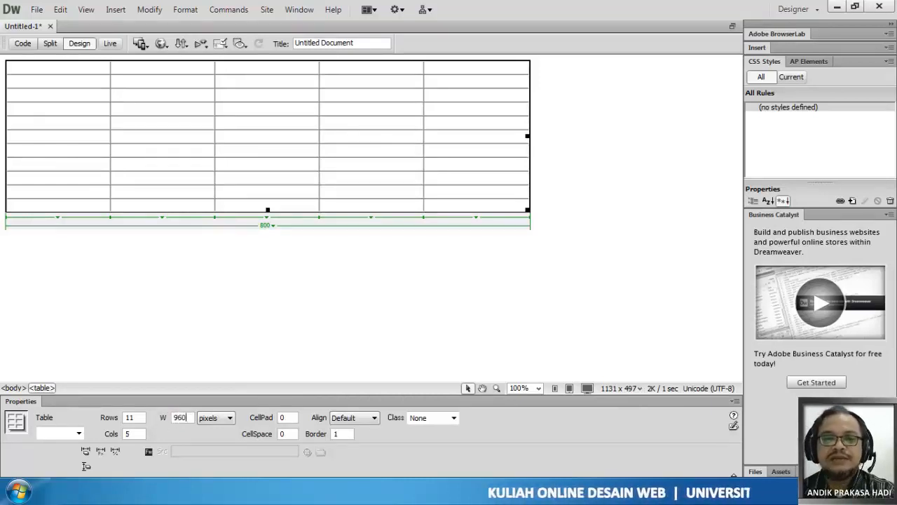
type("60")
key("Return")
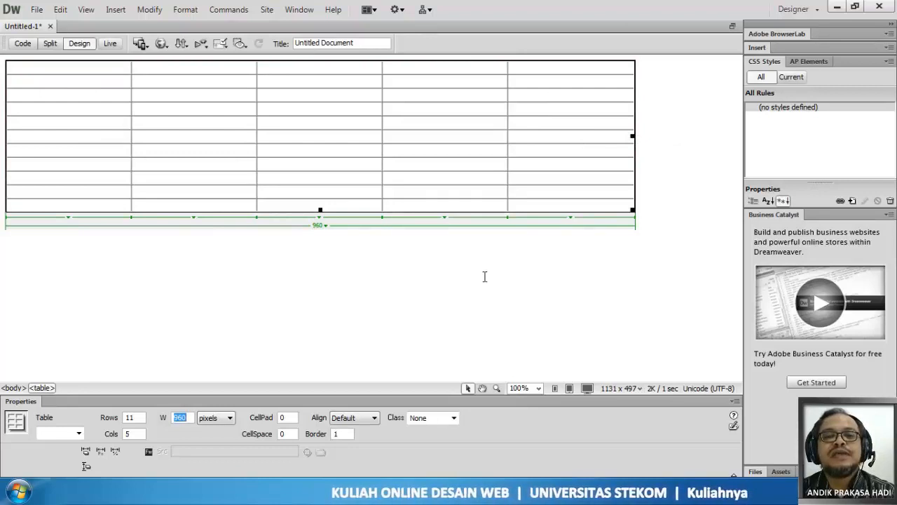
- Enter TEKS in the second and first cells of the table's third row
left_click(189, 96)
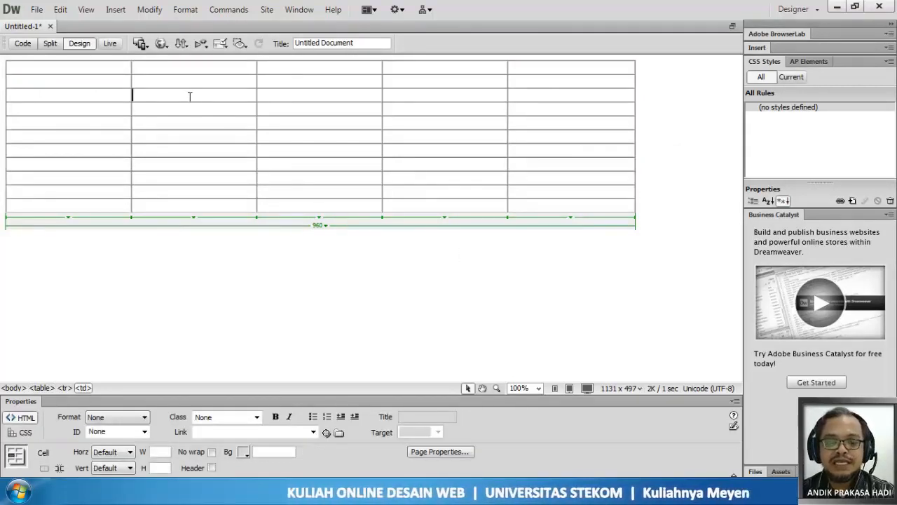
type("TEKS")
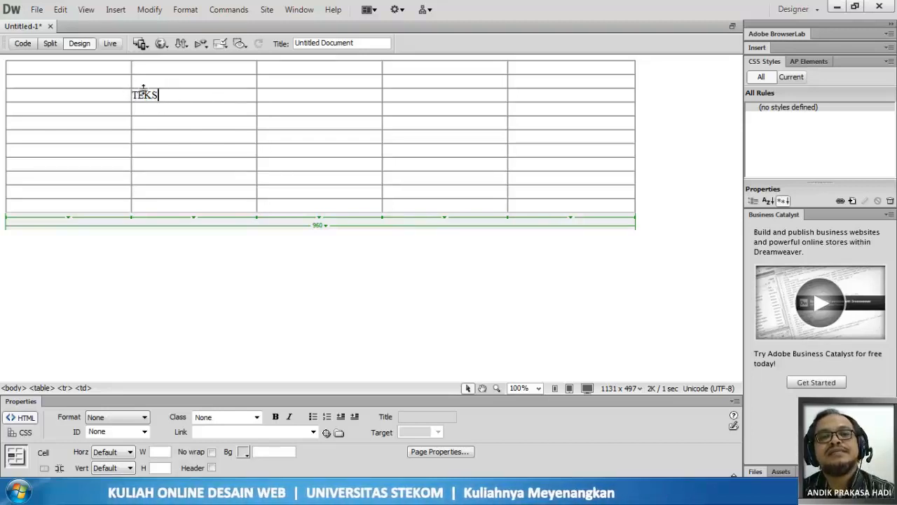
left_click(116, 96)
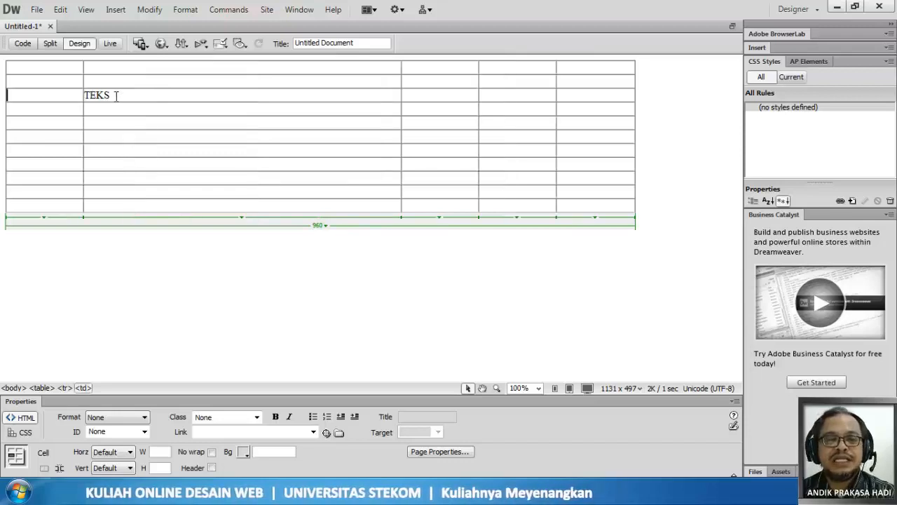
type("TEKS")
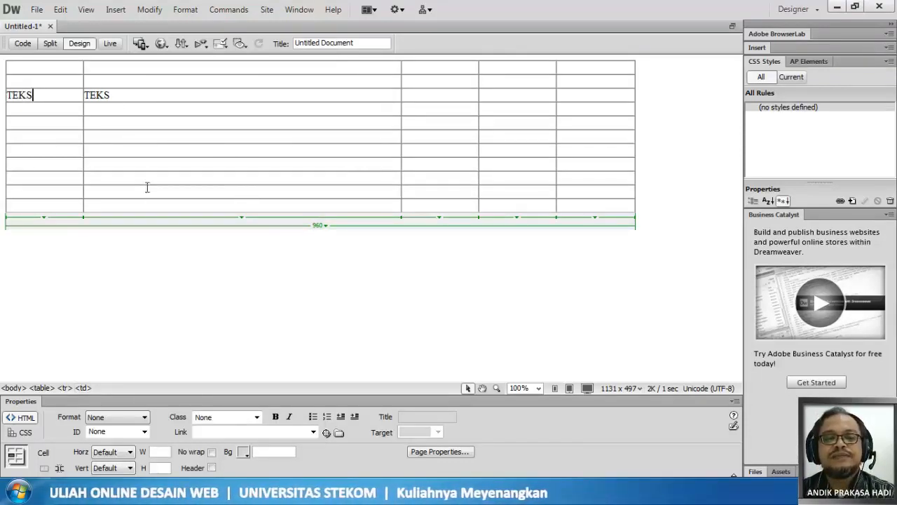
- Right-align the text in the third row's first cell with a new CSS class named kanan, defined in this document only
left_click(112, 95)
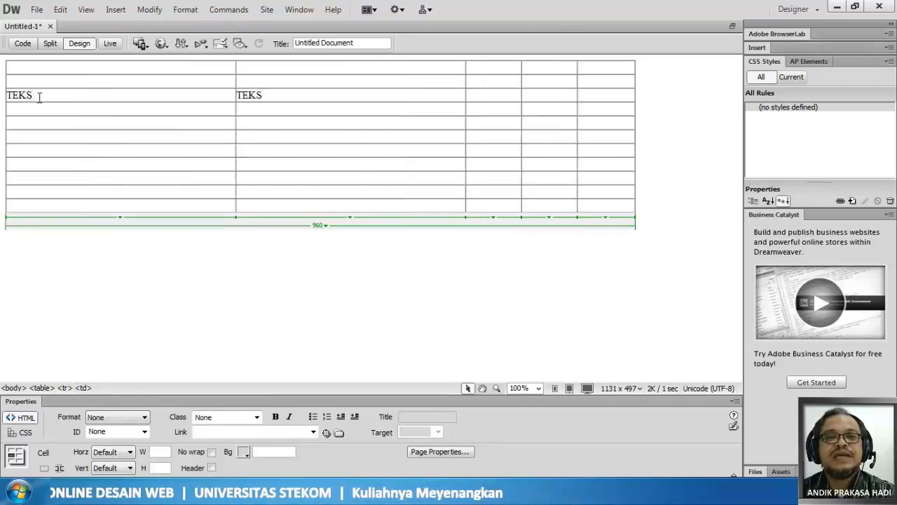
left_click(24, 433)
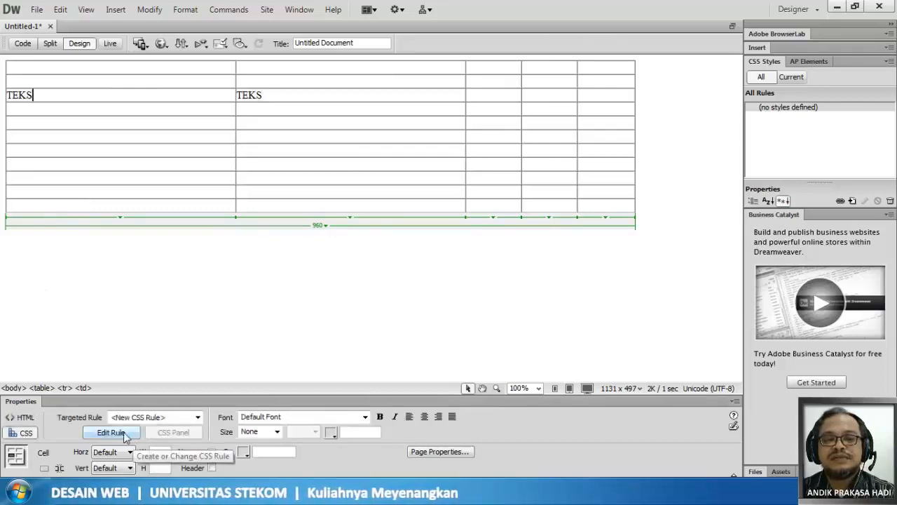
left_click(439, 417)
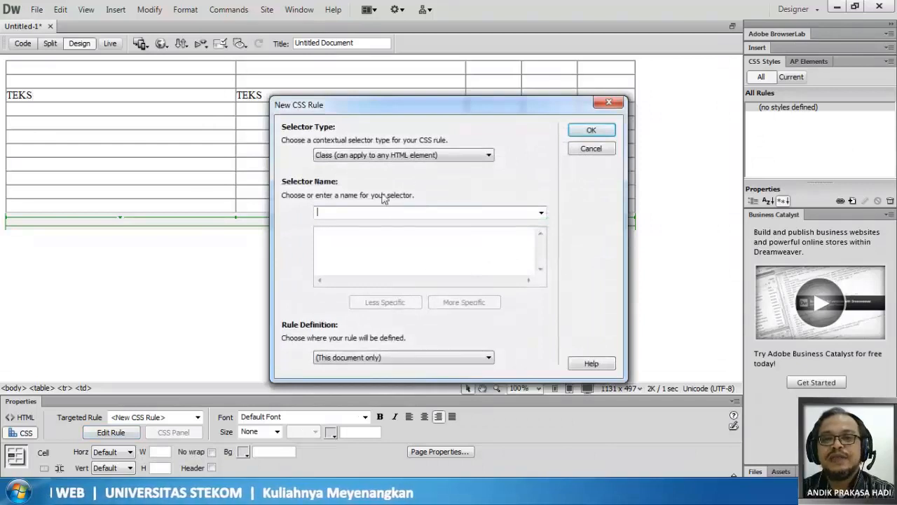
type("kanan")
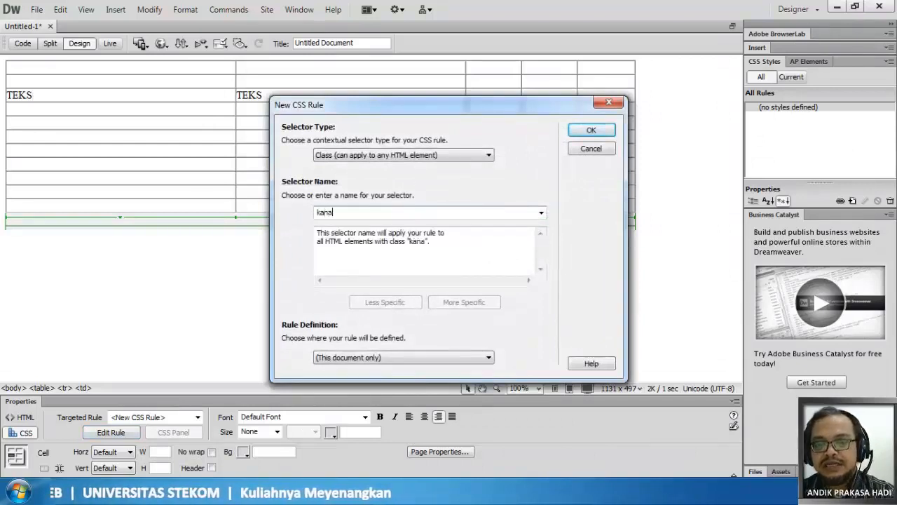
left_click(591, 130)
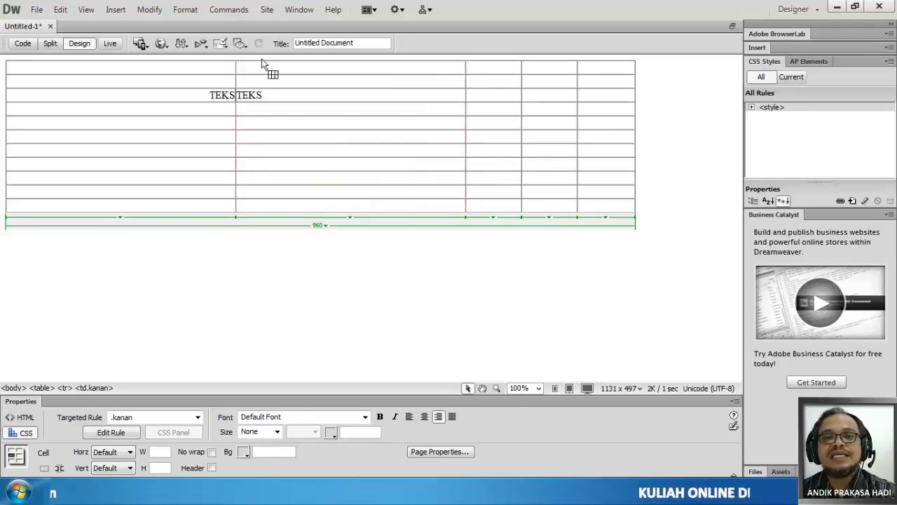
- Select the whole table, then highlight the TEKS entries in the third row to examine their spacing
left_click(321, 229)
left_click(321, 227)
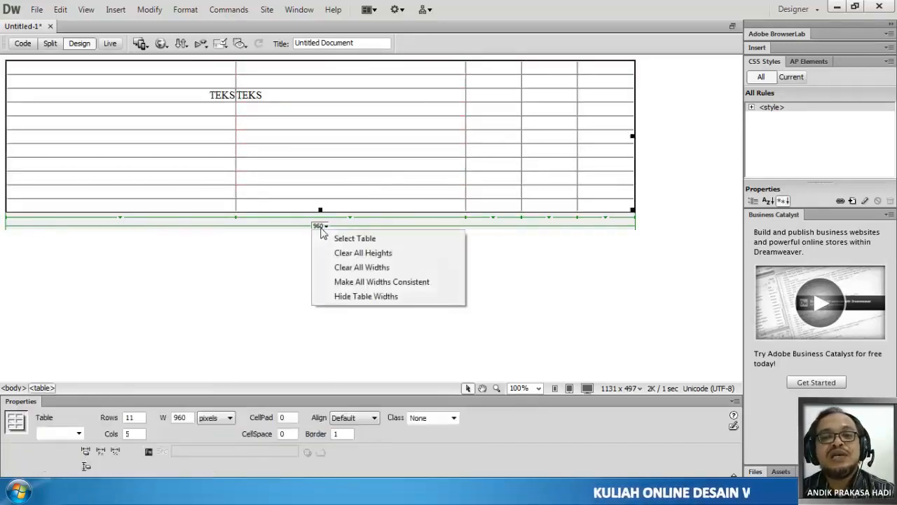
left_click(358, 240)
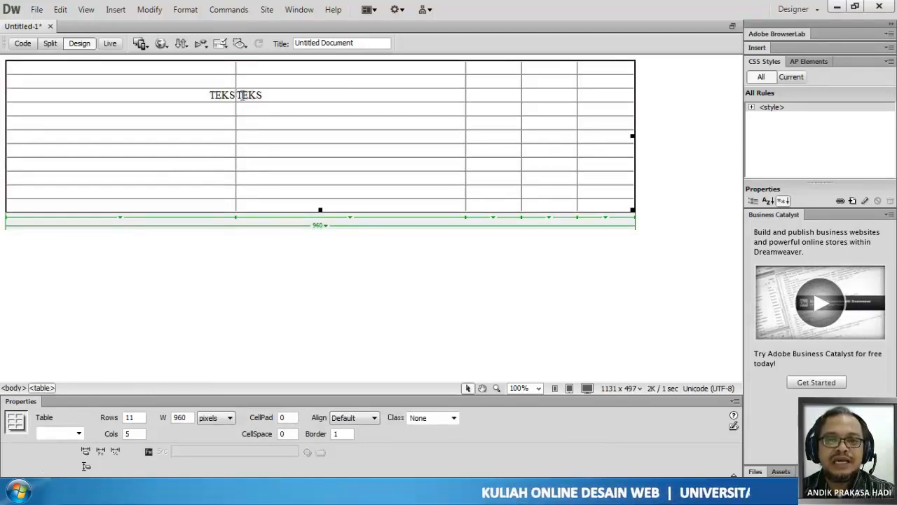
left_click_drag(238, 96, 267, 94)
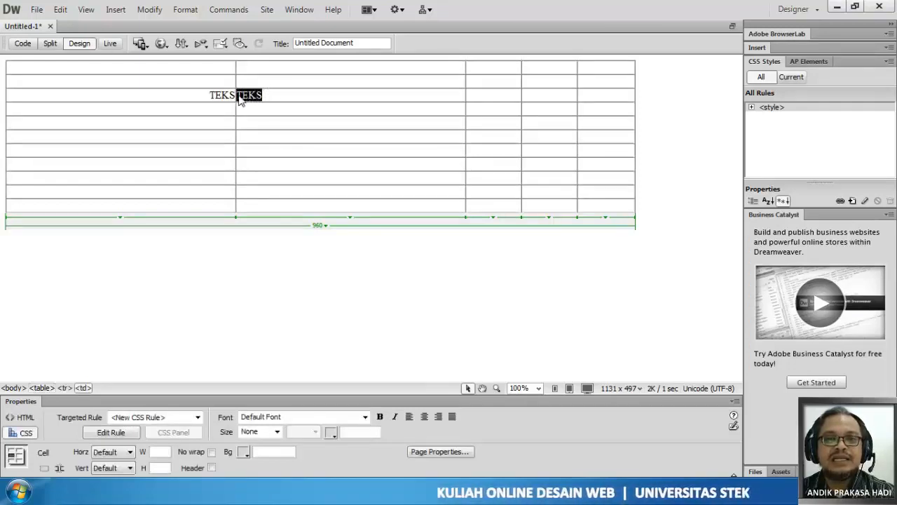
left_click(249, 95)
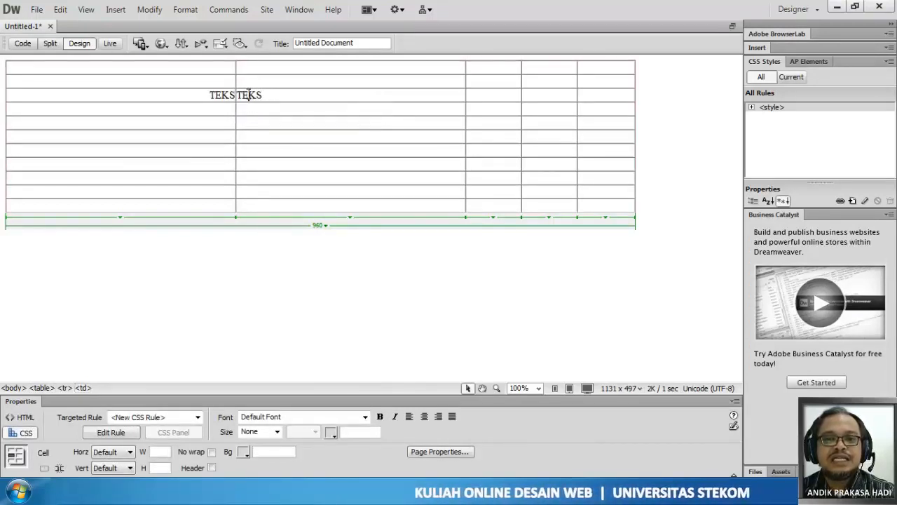
left_click_drag(212, 94, 234, 96)
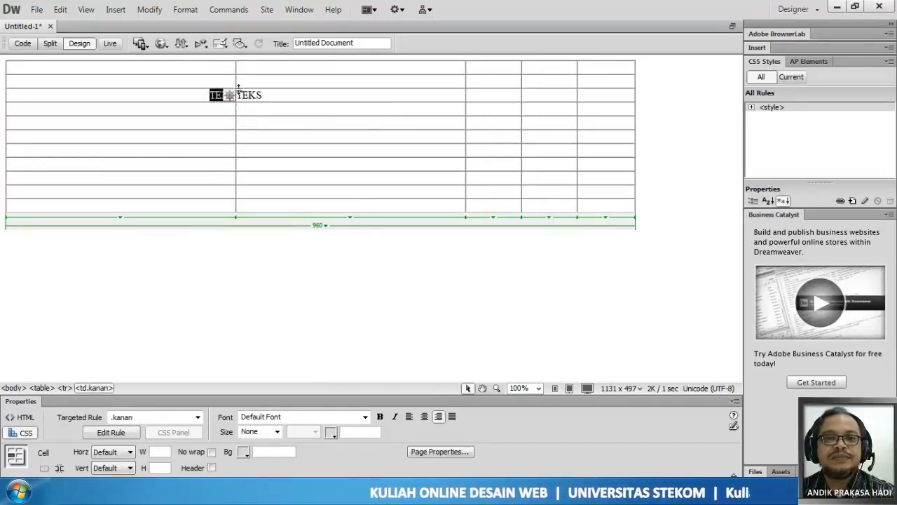
left_click(271, 96)
- Enter TEKS in the second and first cells of the second row and apply the kanan class to the first cell
left_click(256, 85)
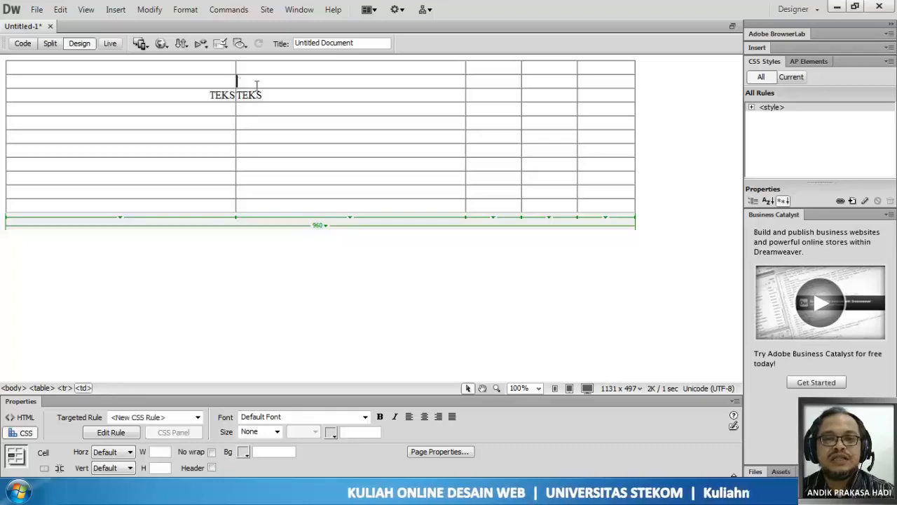
type("TEKS")
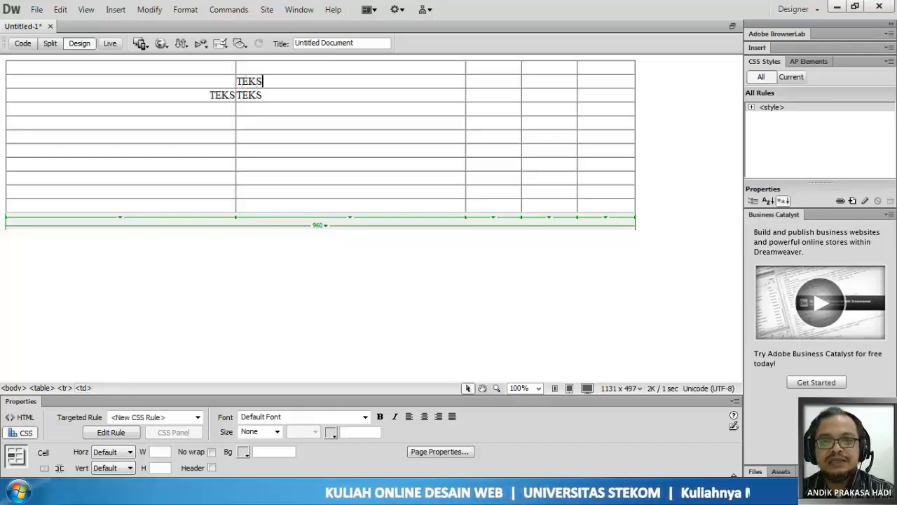
left_click(221, 84)
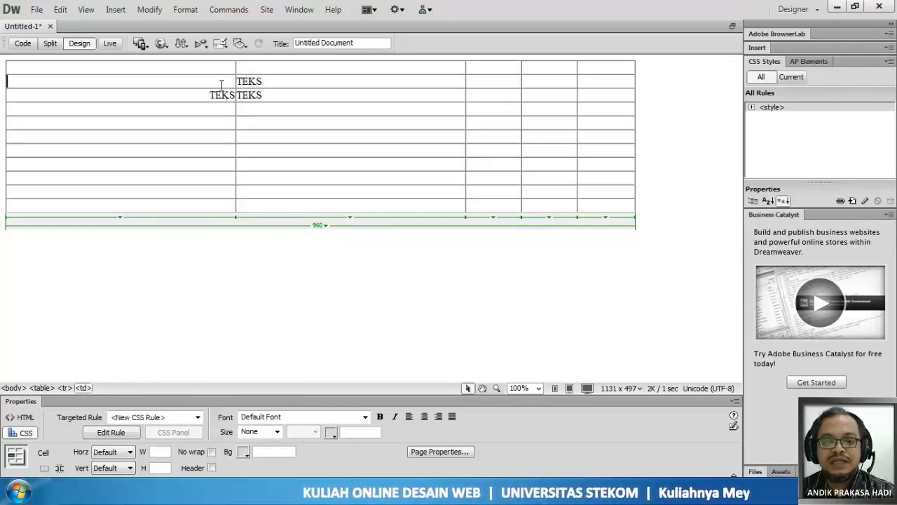
type("TEKS")
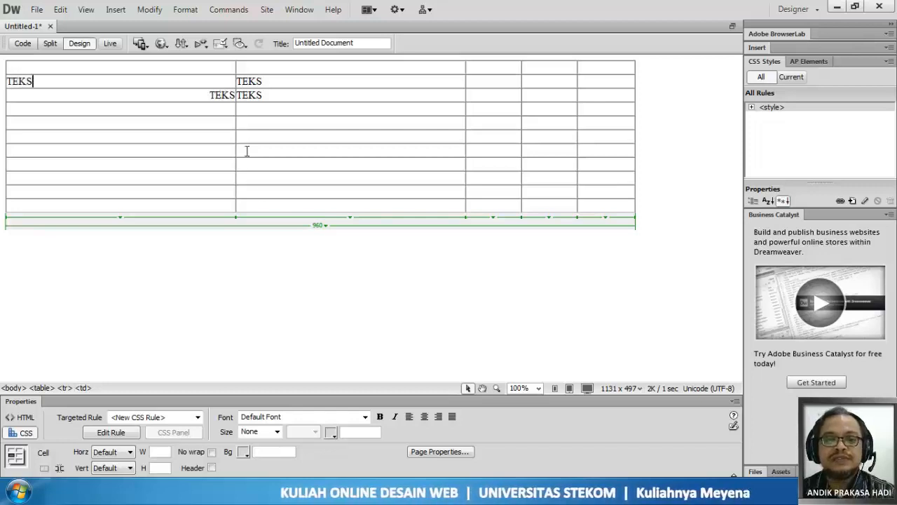
left_click(190, 417)
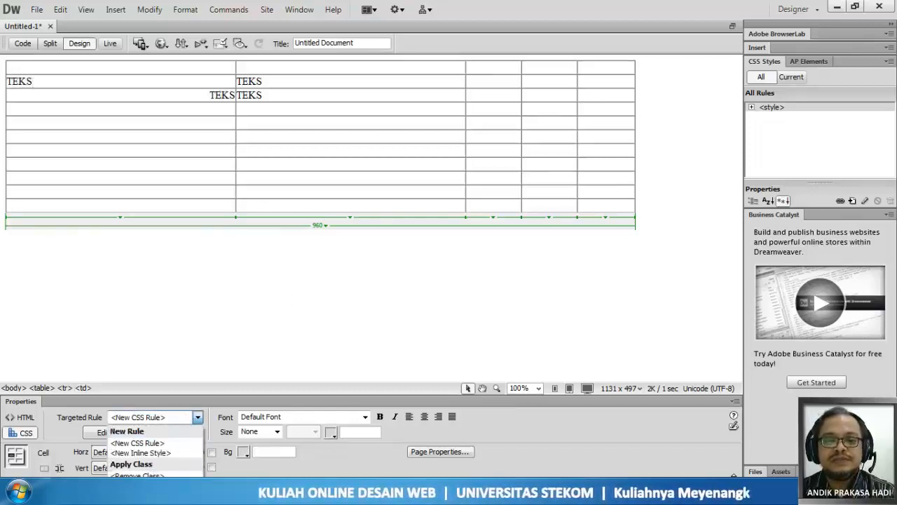
left_click(156, 464)
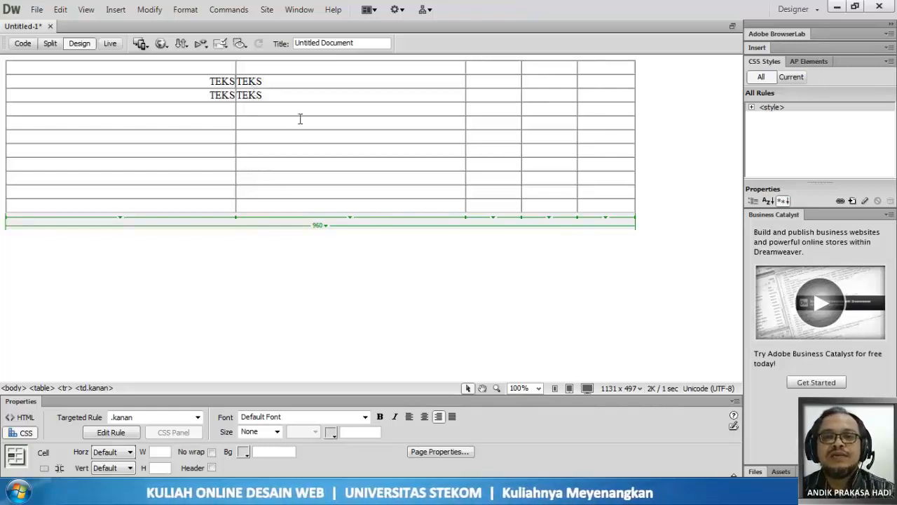
- Select the whole table and set its cell padding to 20
left_click(319, 226)
left_click(350, 239)
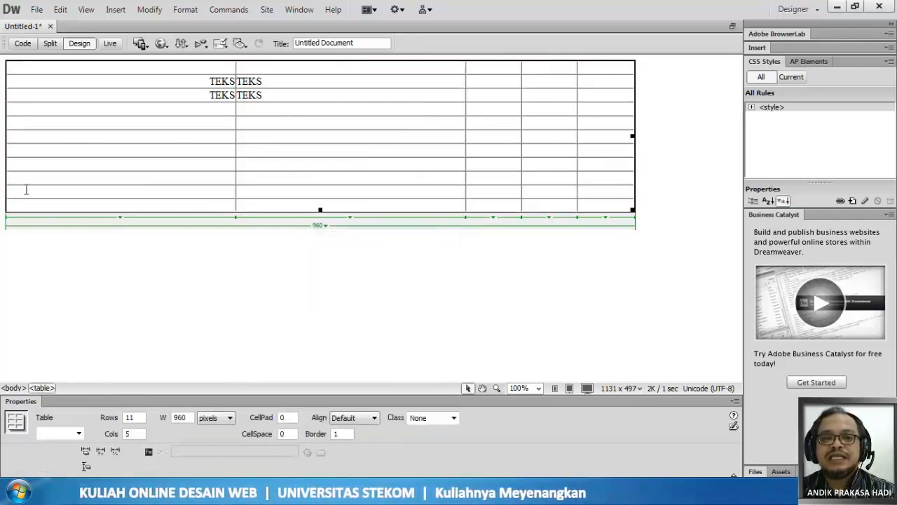
double_click(281, 417)
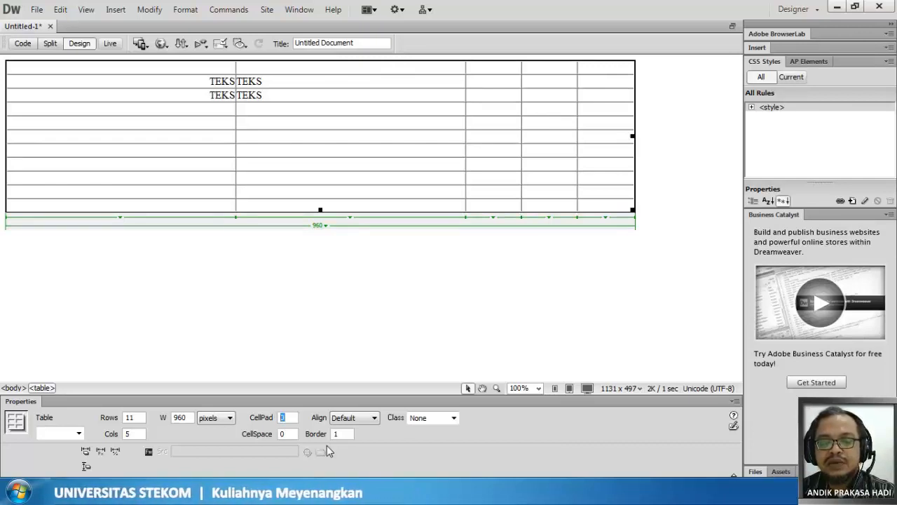
type("20")
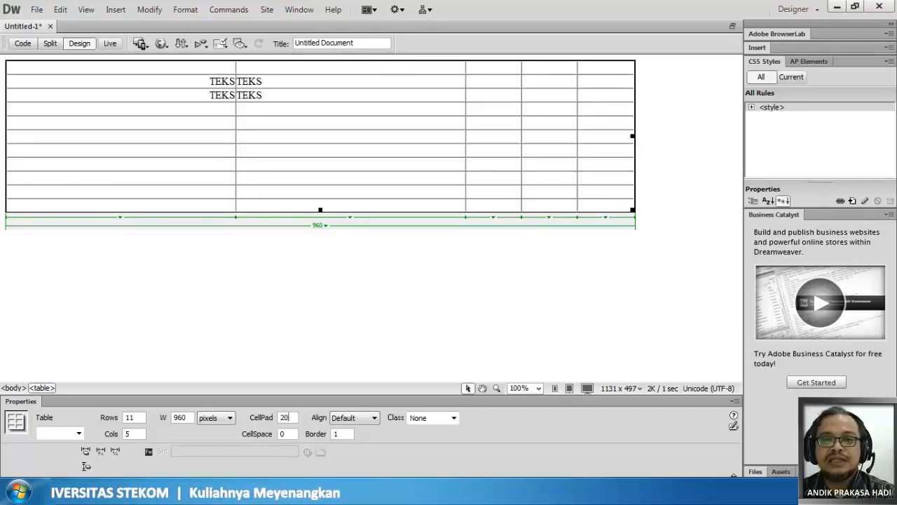
key("Return")
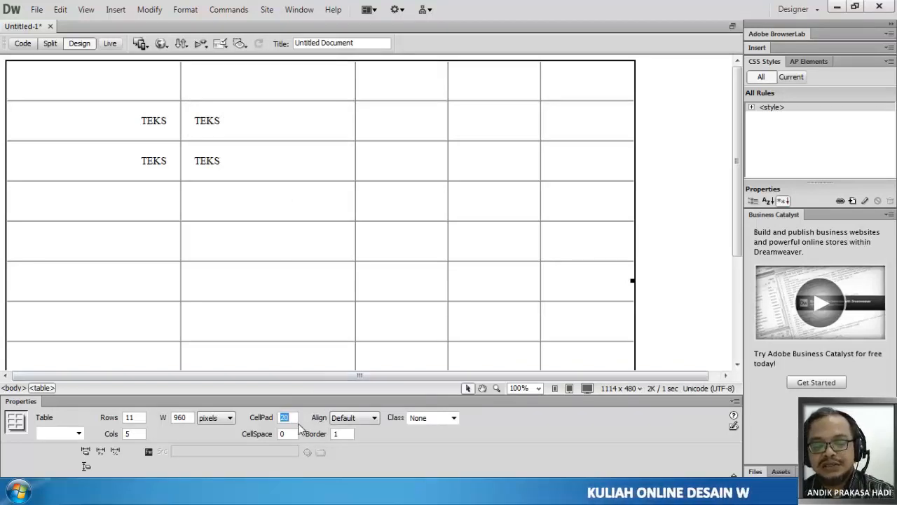
- Set the table's cell padding to 5 and highlight the TEKS entry in the second row's second cell
type("5")
key("Return")
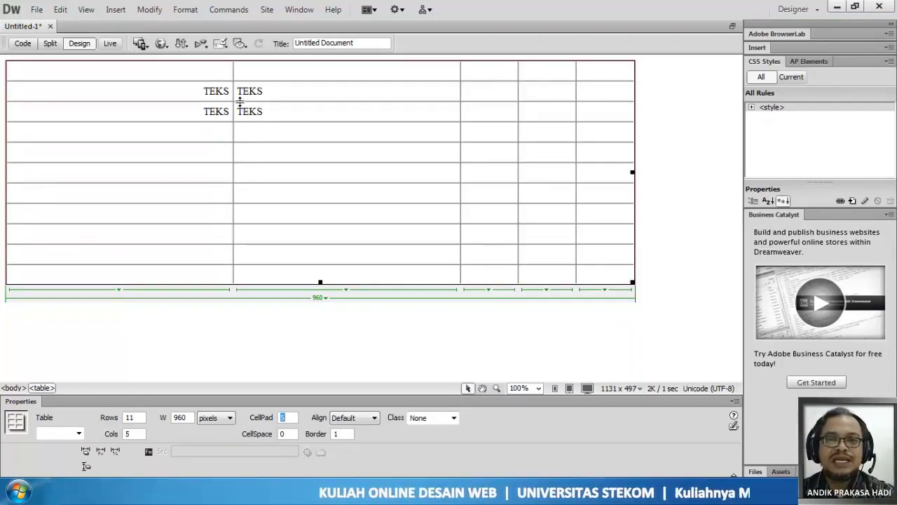
left_click_drag(264, 91, 229, 92)
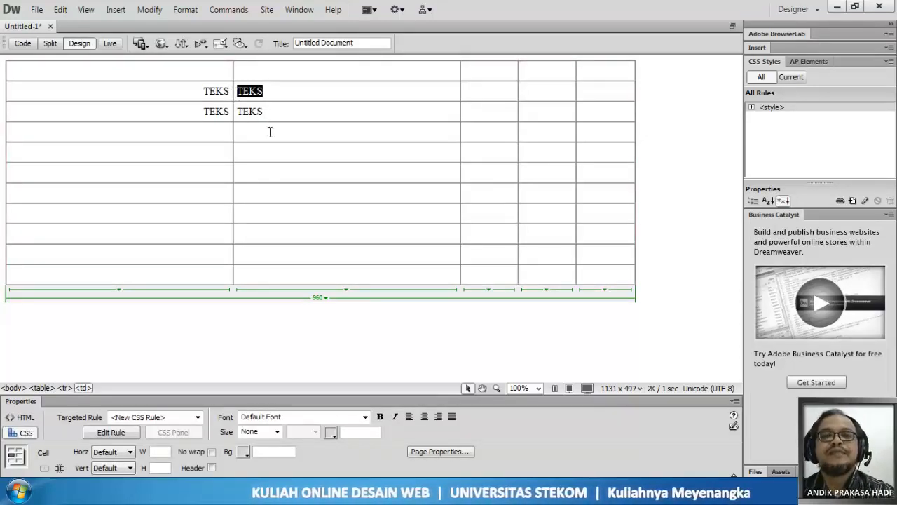
- Select the whole table, reset its cell padding to 0 and set its cell spacing to 10
left_click(316, 299)
left_click(339, 310)
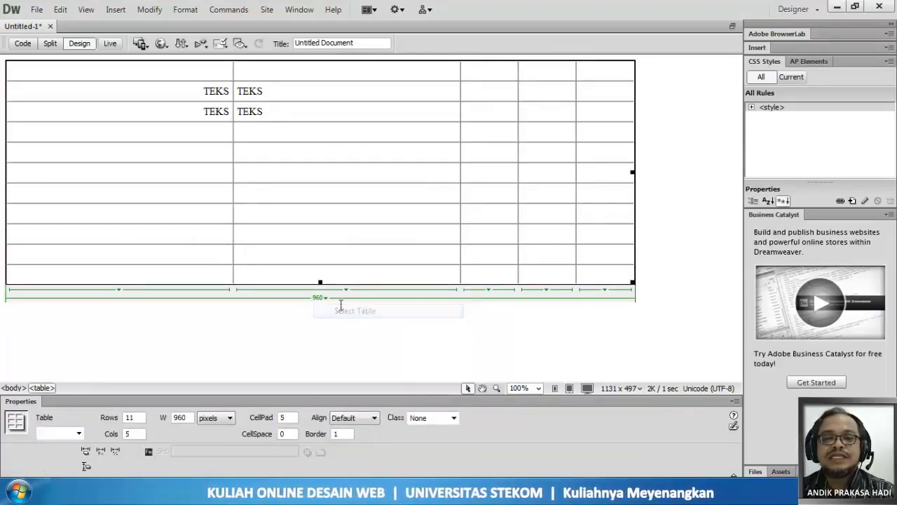
left_click(283, 417)
type("0")
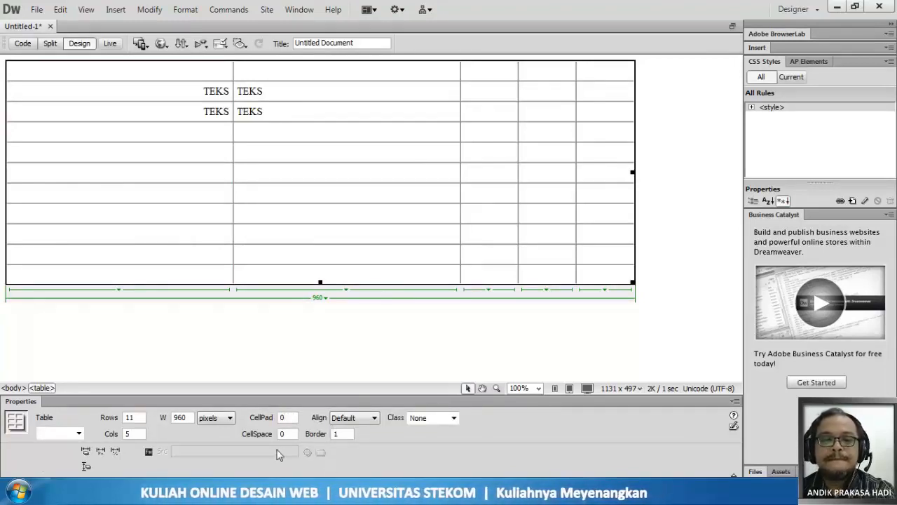
double_click(283, 433)
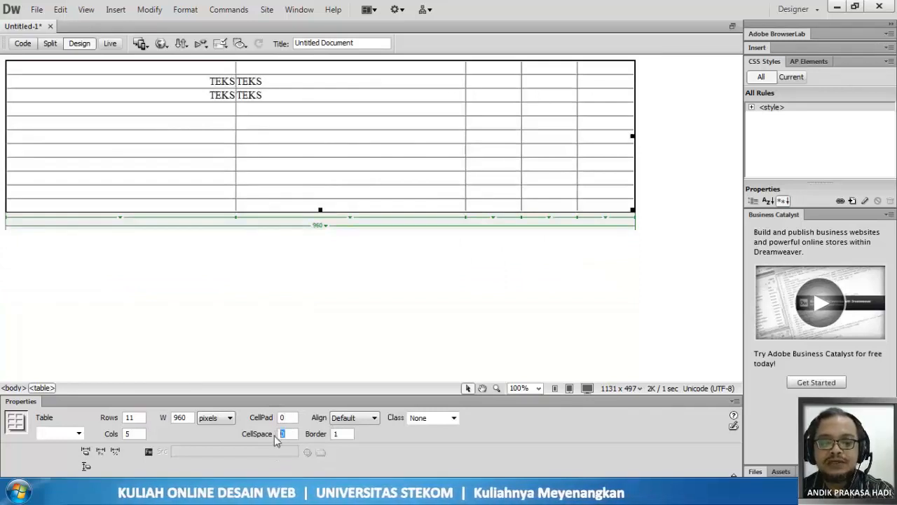
type("10")
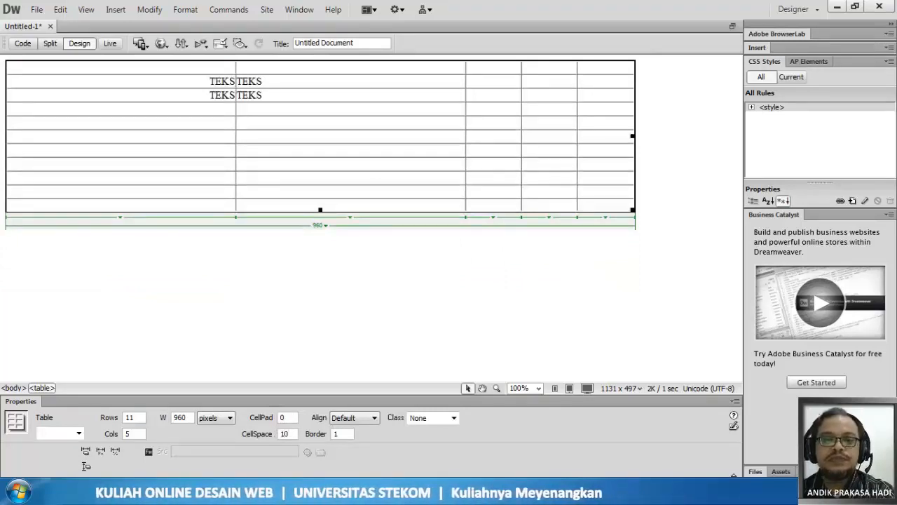
key("Return")
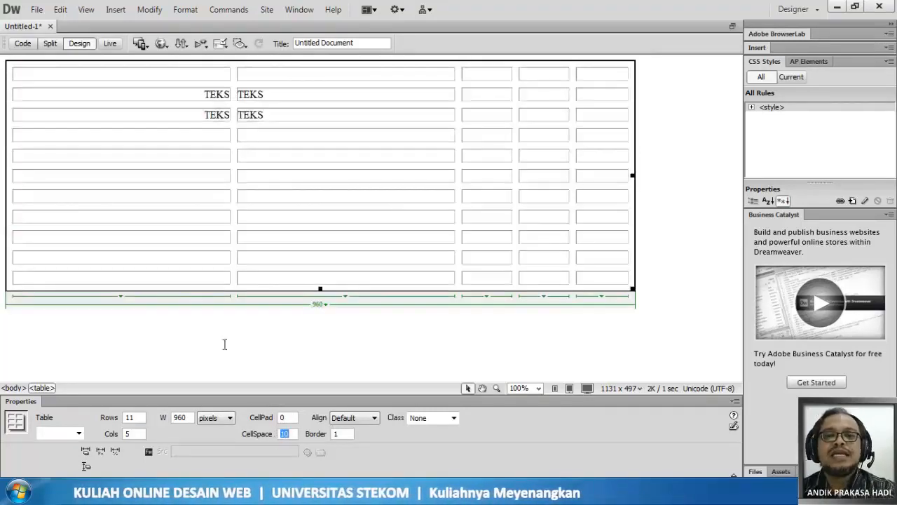
- Highlight the TEKS entry in the second row's second cell to examine its distance from the cell border
left_click_drag(264, 94, 251, 94)
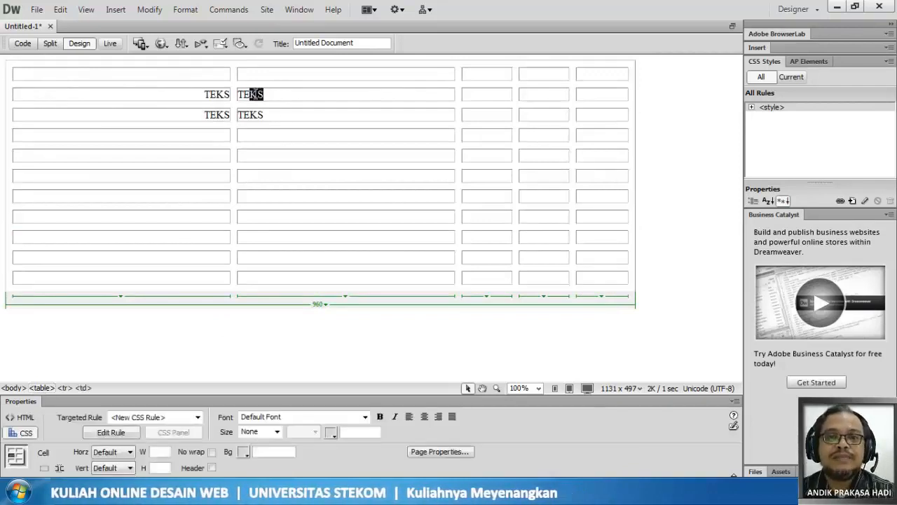
double_click(251, 94)
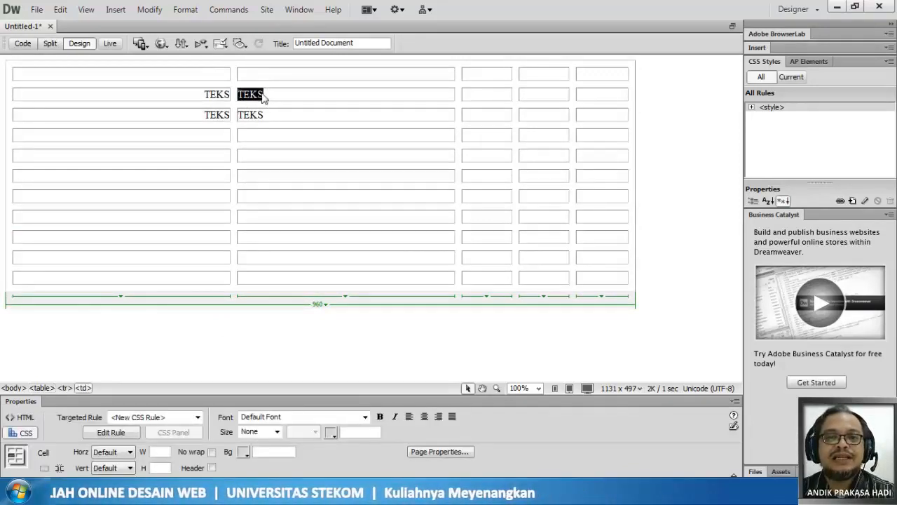
left_click(263, 96)
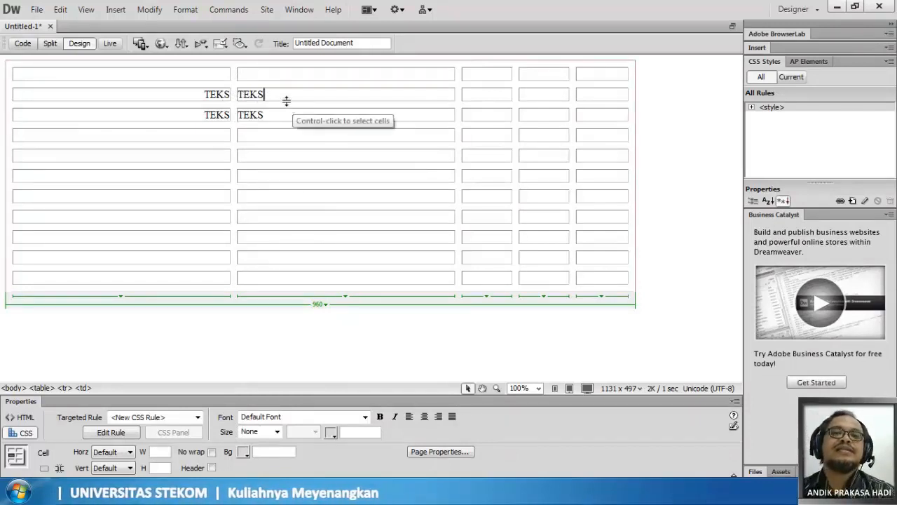
left_click_drag(238, 94, 291, 94)
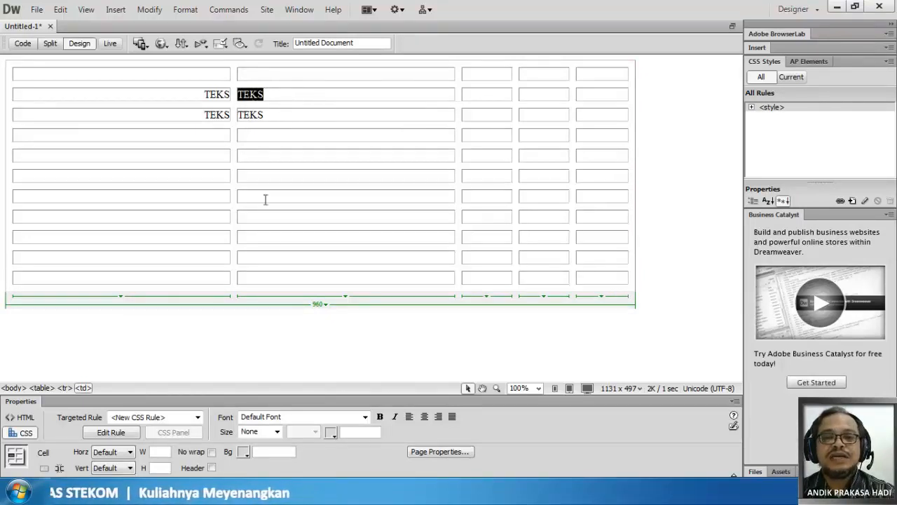
- Select the whole table again and set its cell padding to 10
left_click(319, 304)
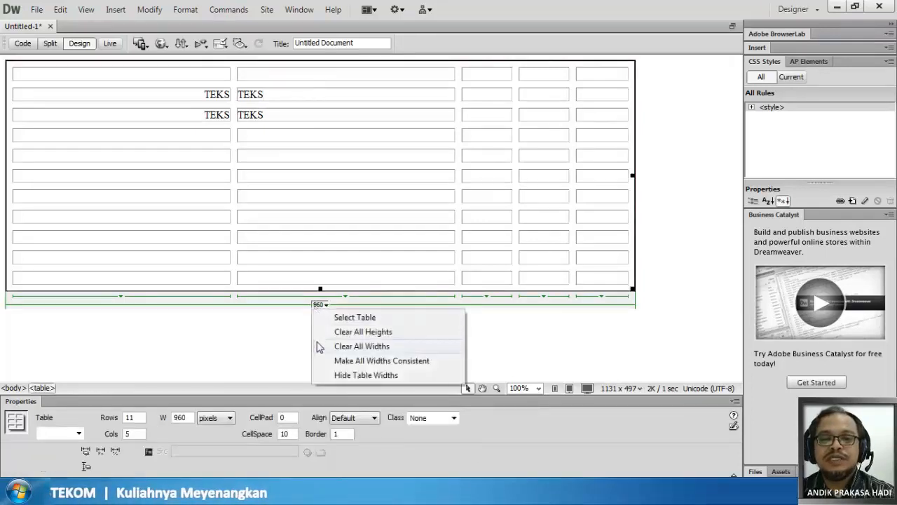
left_click(344, 317)
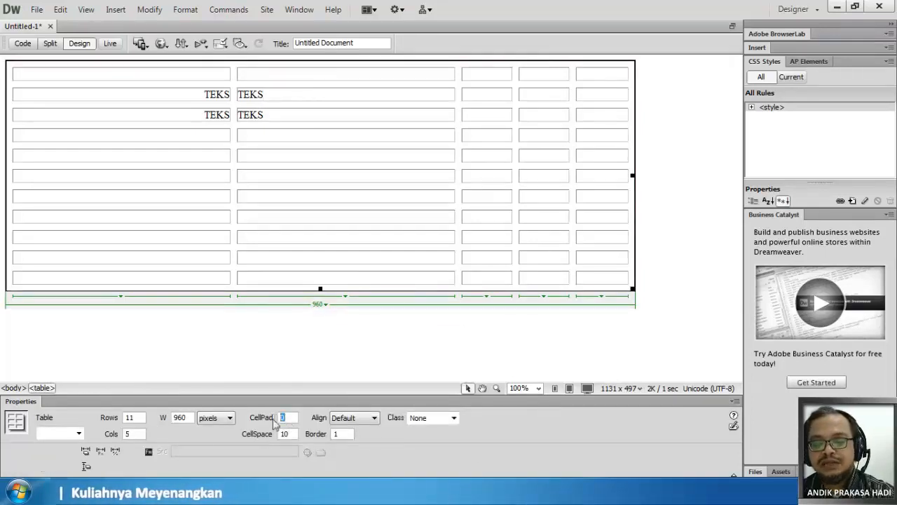
key("Return")
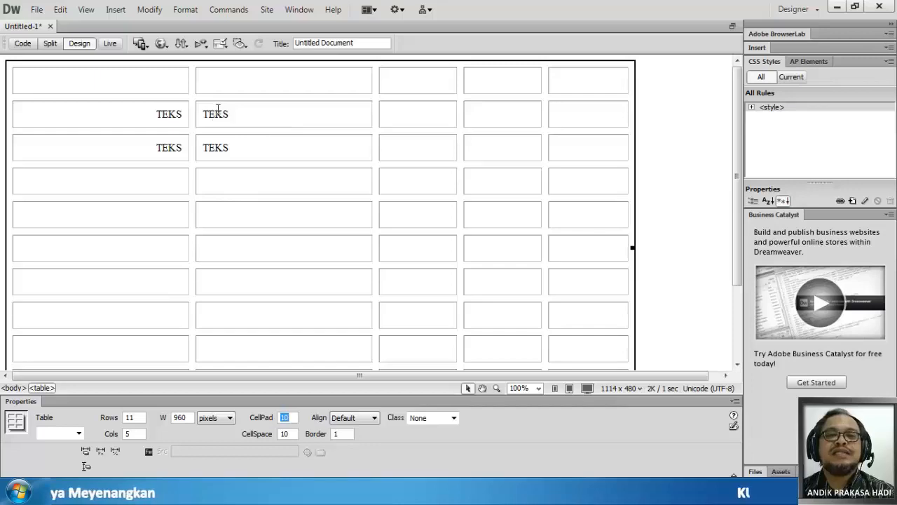
- Save the page in the Documents library under the file name Untitled-1
left_click(35, 9)
left_click(56, 146)
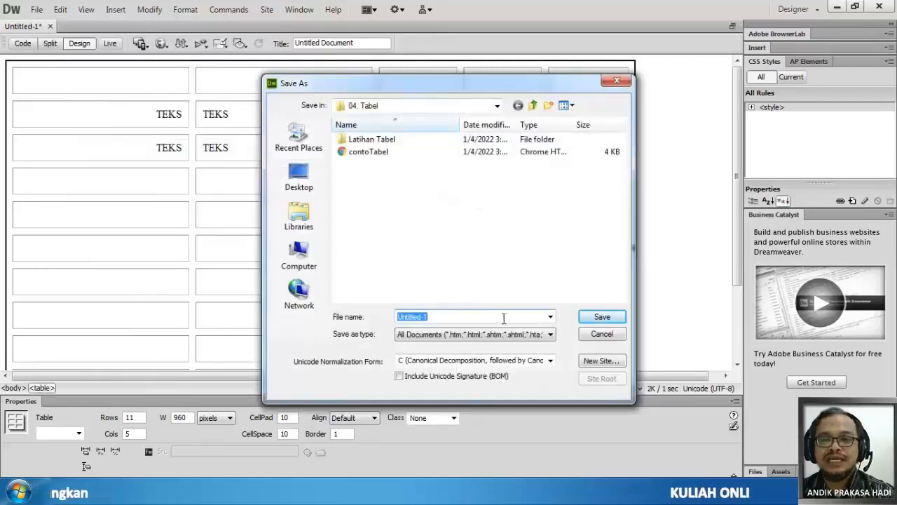
left_click(303, 221)
double_click(381, 145)
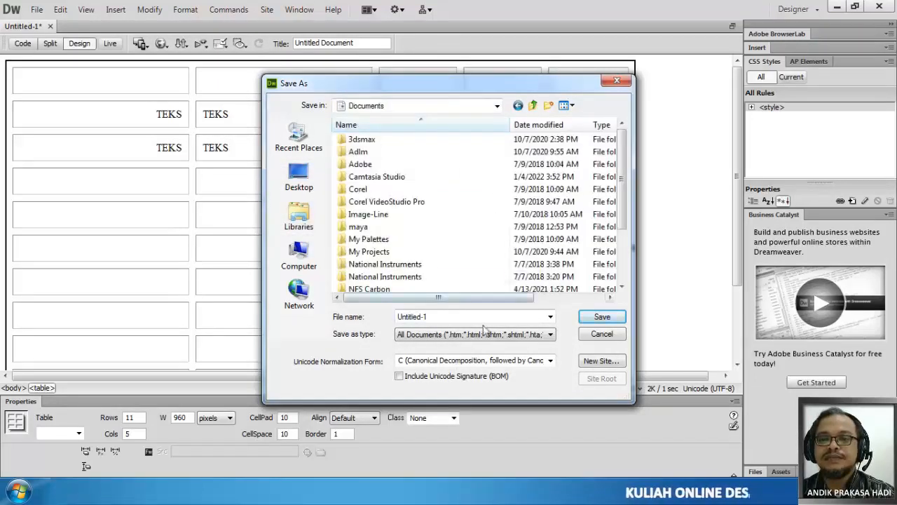
left_click(594, 318)
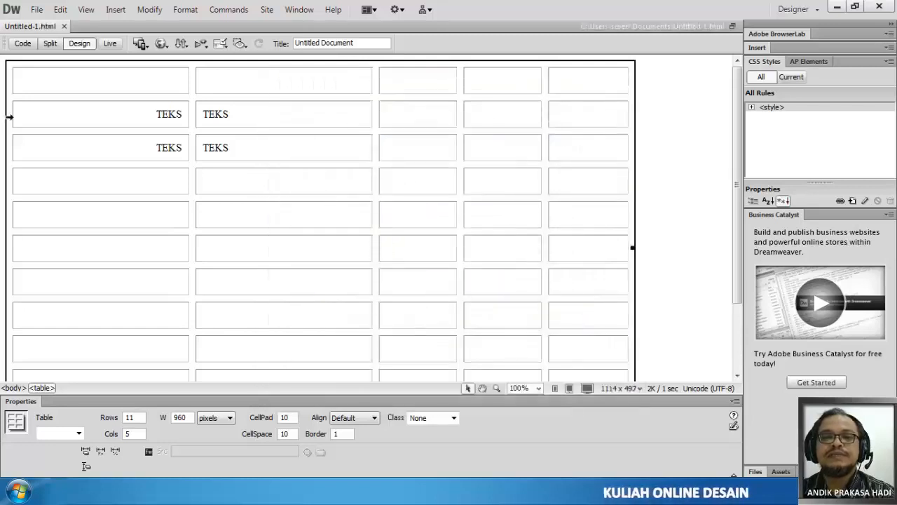
- Preview the saved page in Chrome to examine the padded and spaced cells, and return to Dreamweaver
left_click(162, 43)
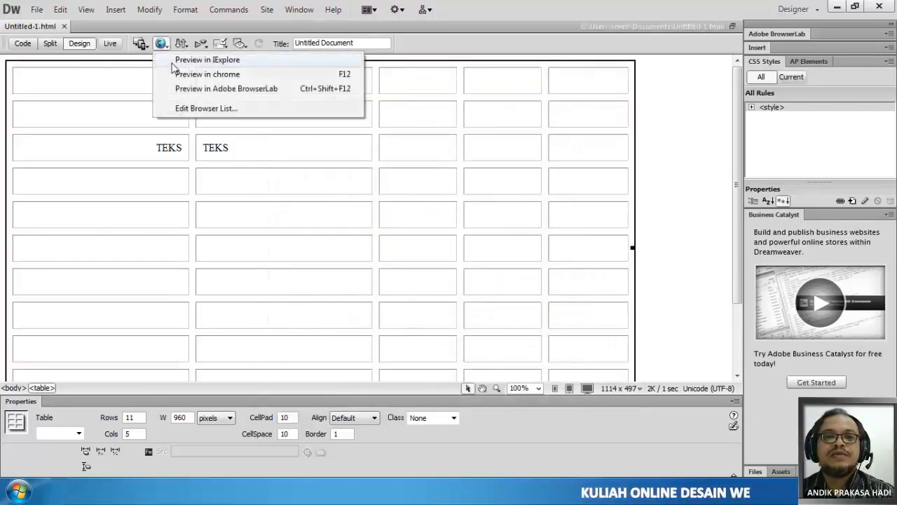
left_click(220, 75)
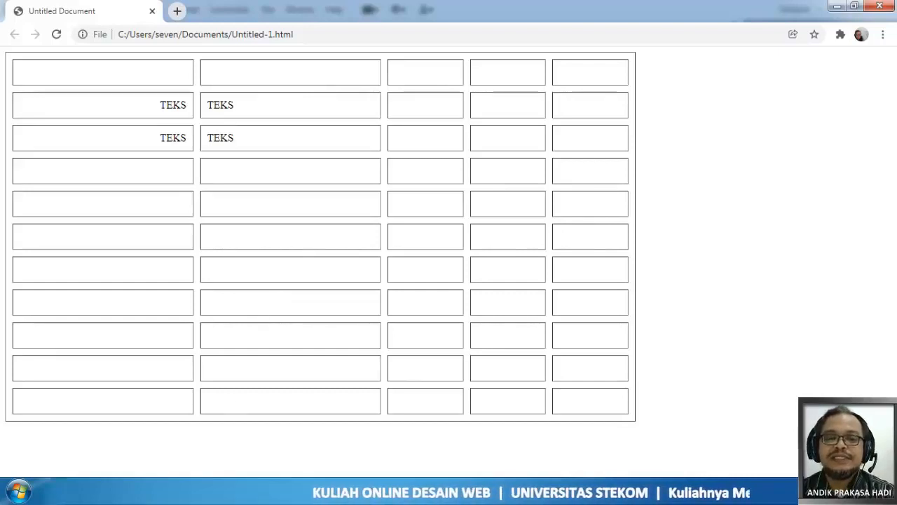
key("alt+Tab")
- Set the table's cell spacing to 0 and save the page
double_click(287, 433)
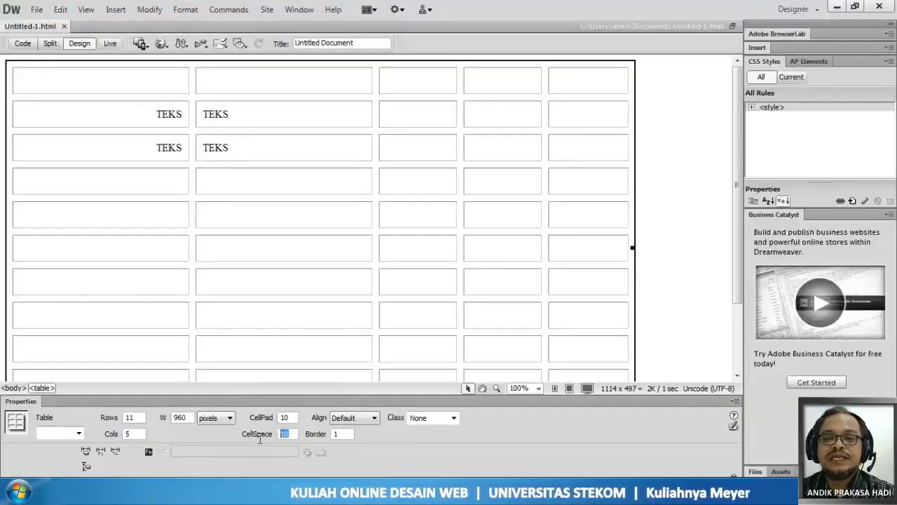
type("0")
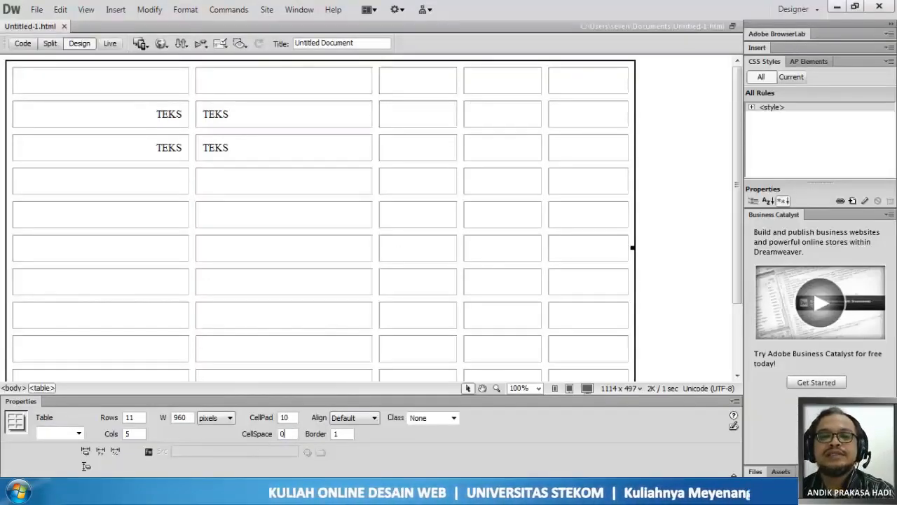
key("Return")
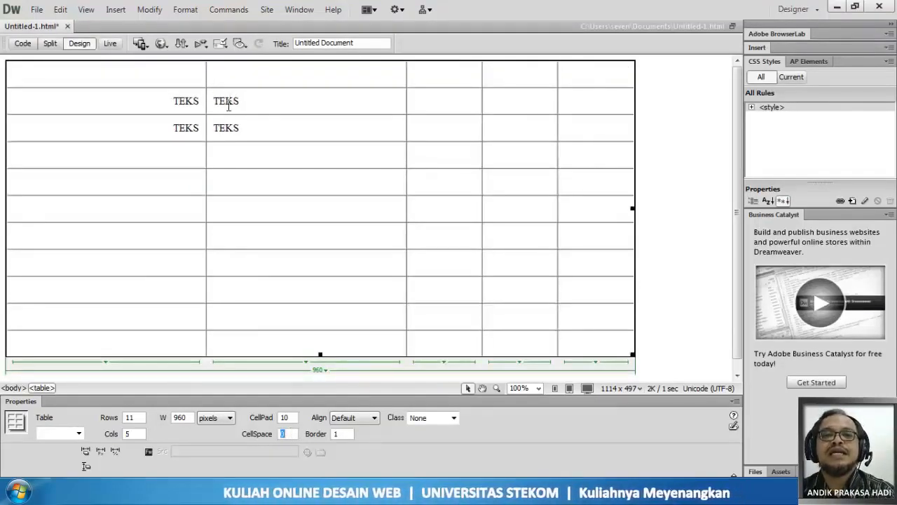
left_click(36, 9)
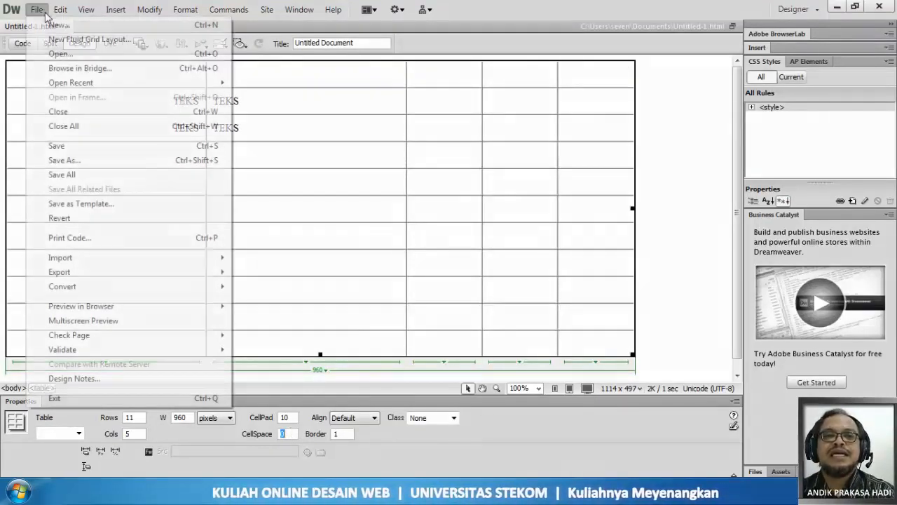
left_click(72, 150)
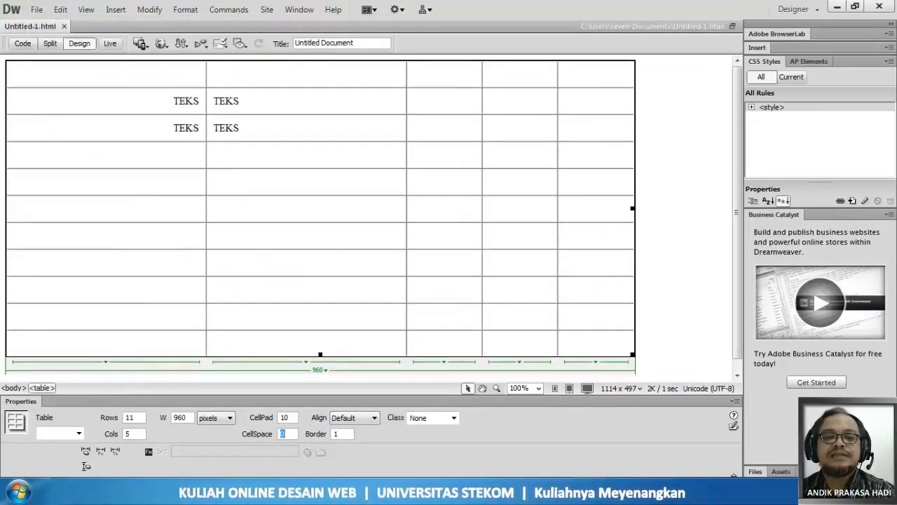
- Reload the page preview in Chrome to examine the table without cell spacing, and return to Dreamweaver
key("F12")
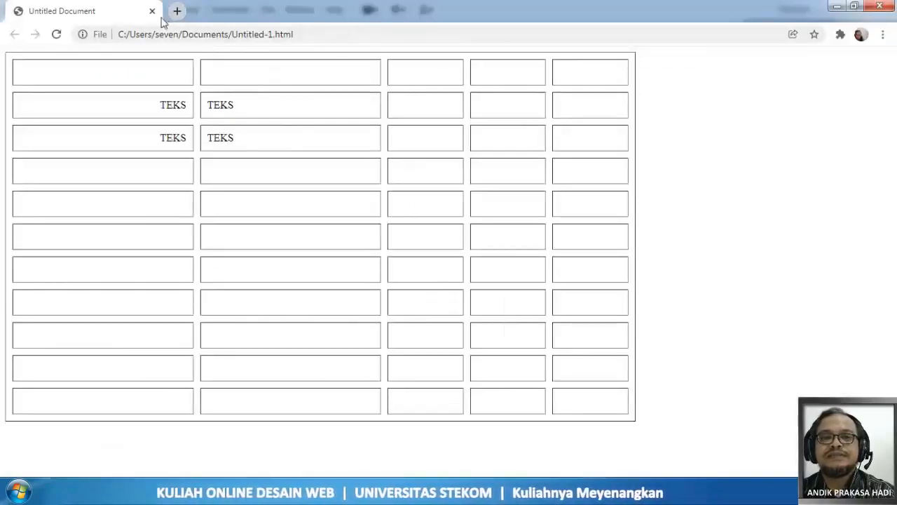
left_click(58, 35)
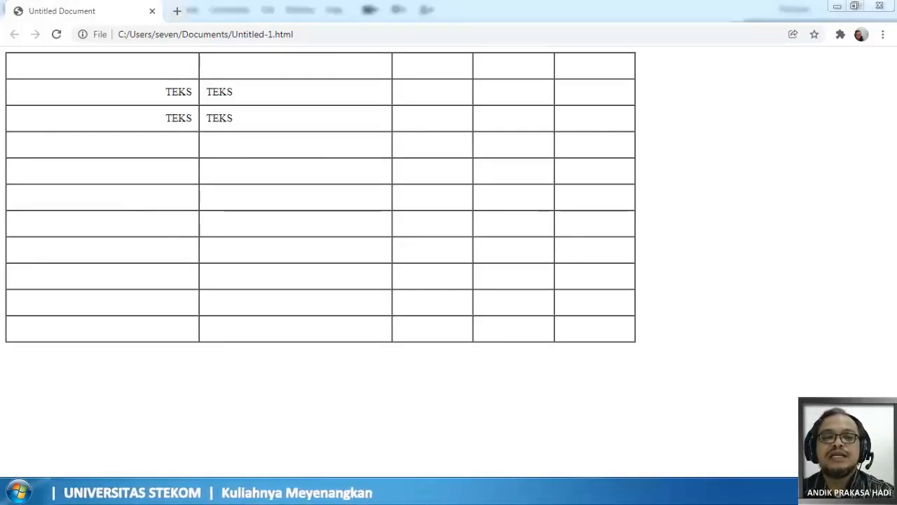
left_click(223, 492)
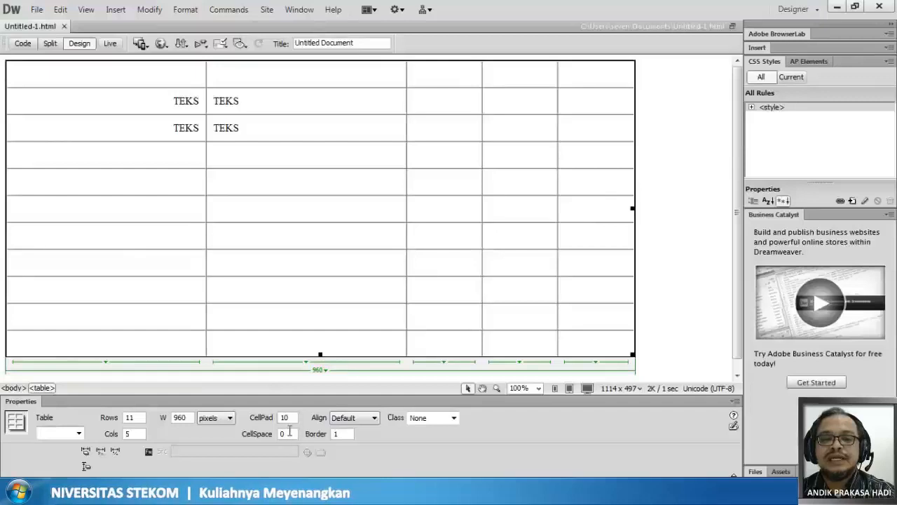
- Try table border values of 1 and 3
left_click(337, 435)
type("1")
key("Return")
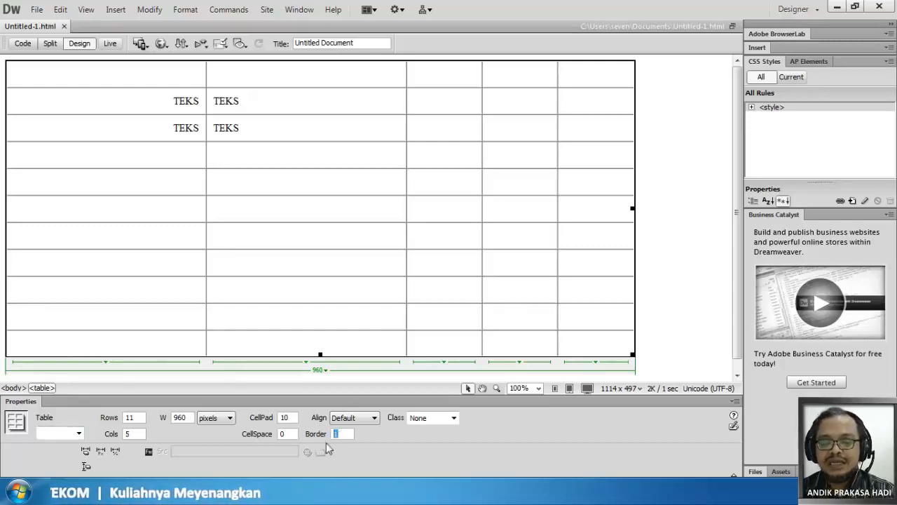
type("3")
key("Return")
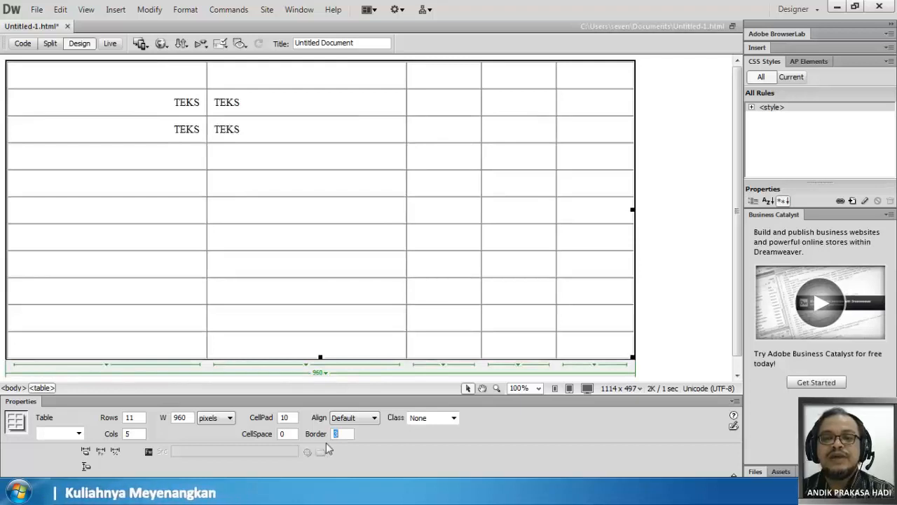
- Set the table's border to 5
type("5")
key("Return")
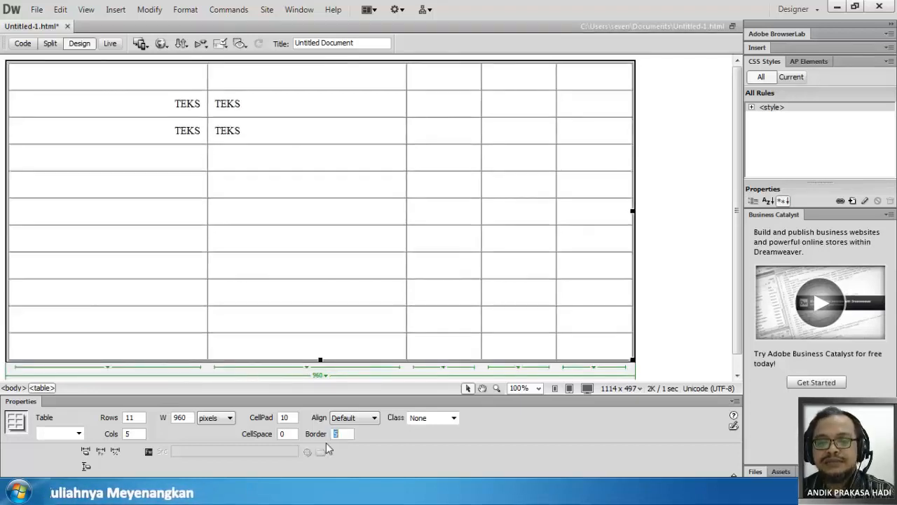
left_click(391, 440)
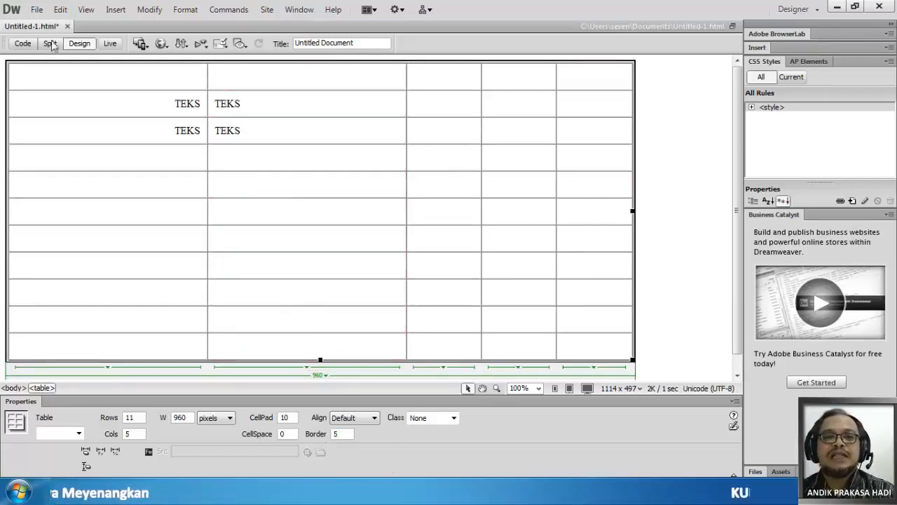
- Save the page, preview the table with its border of 5 in Chrome, close the duplicate preview, and return to Dreamweaver
left_click(37, 10)
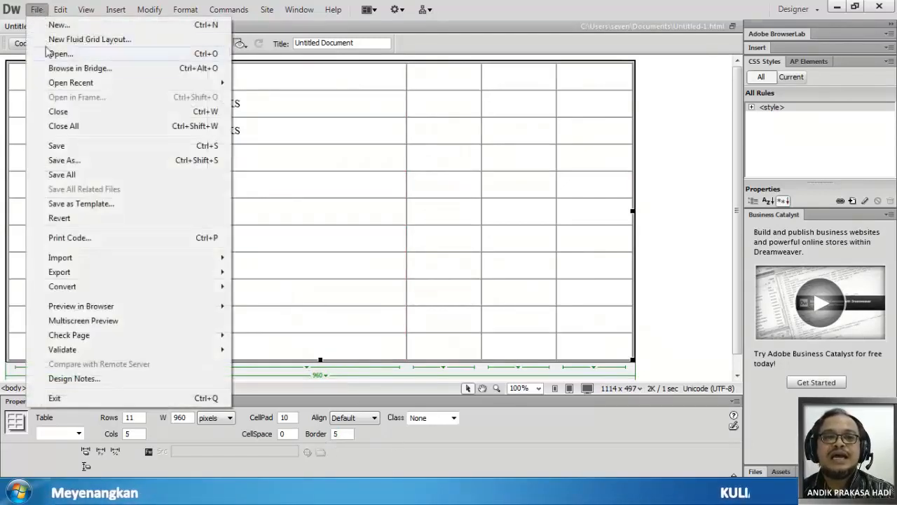
left_click(57, 146)
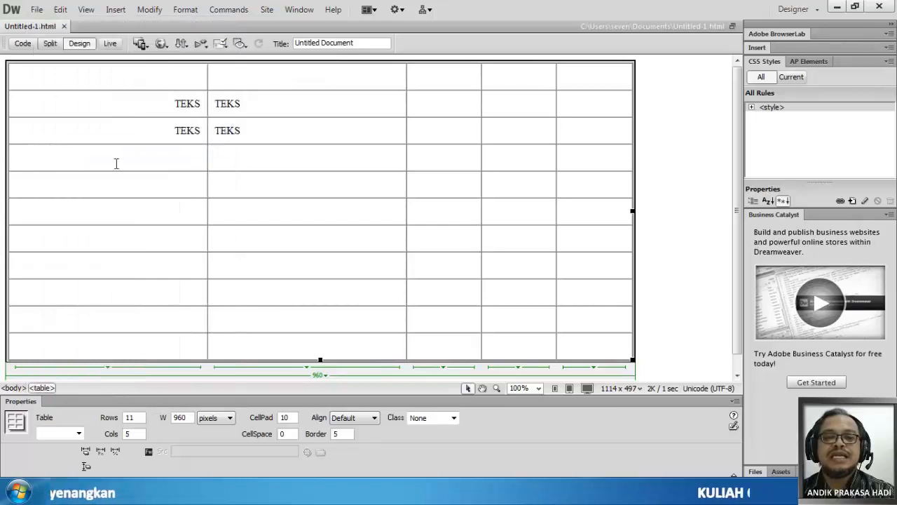
left_click(161, 43)
left_click(187, 75)
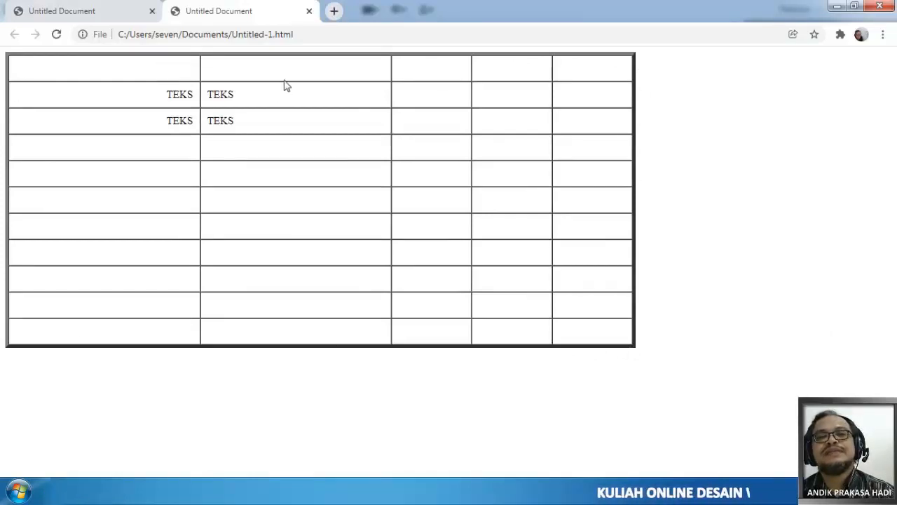
left_click(309, 11)
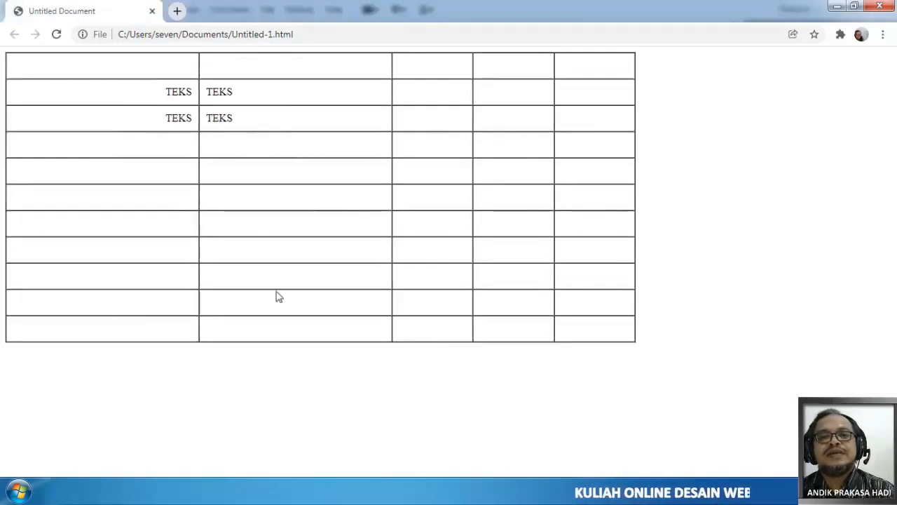
left_click(57, 34)
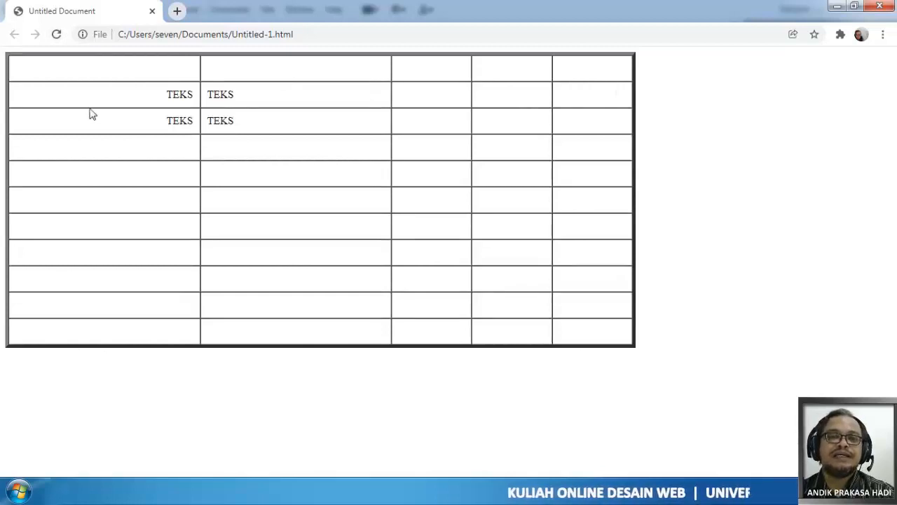
left_click(210, 490)
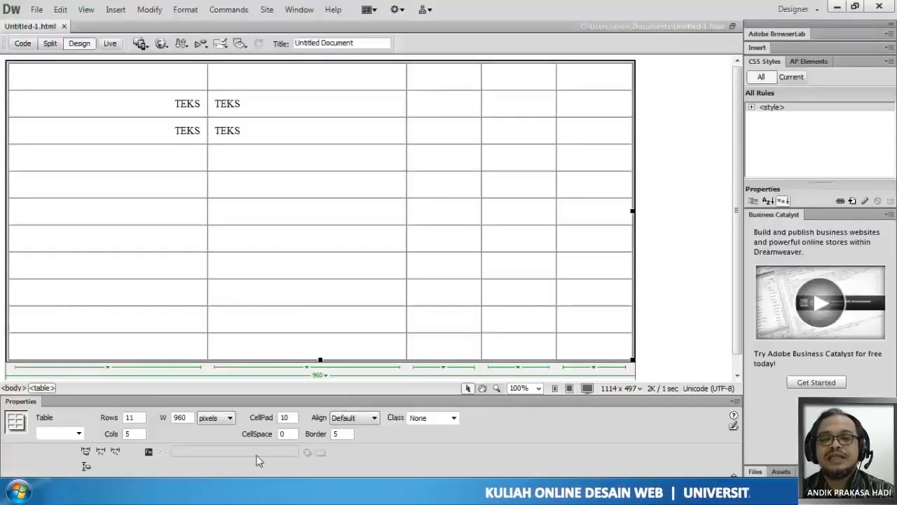
- Set the table's border to 0 and save the page
left_click_drag(347, 436, 330, 436)
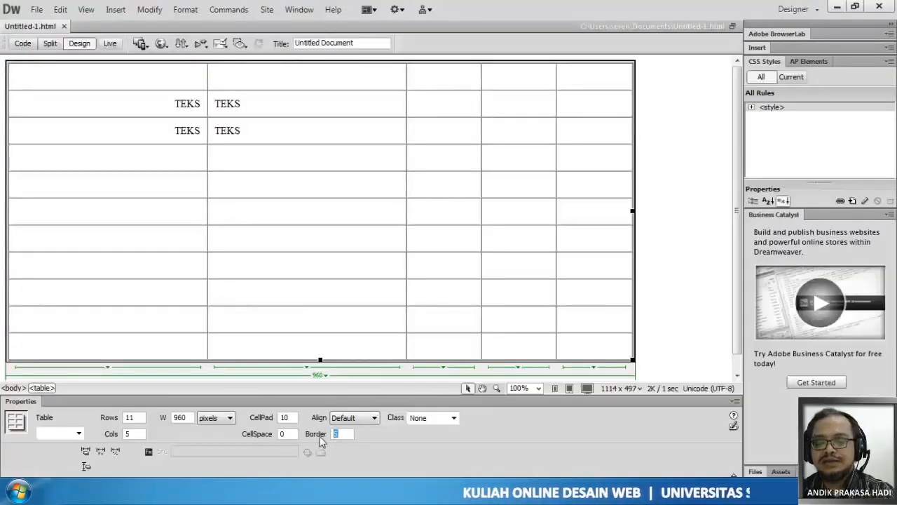
type("0")
key("Return")
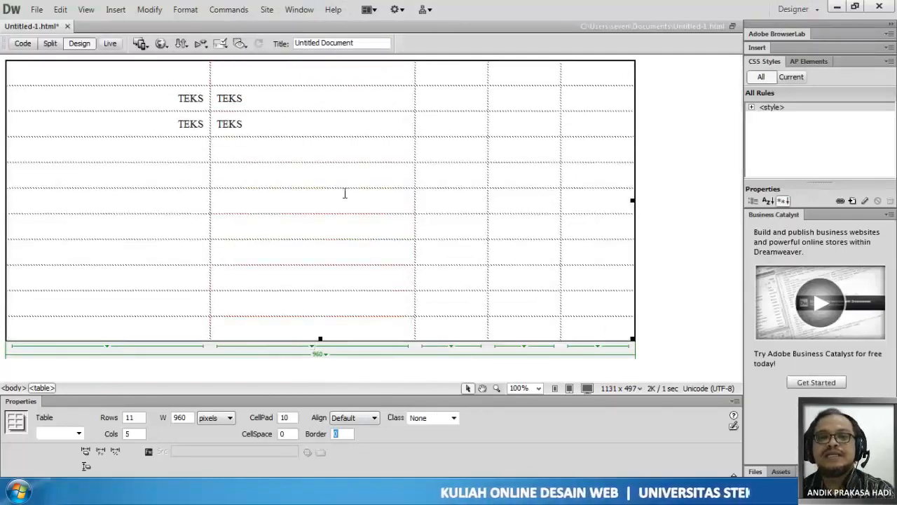
left_click(35, 10)
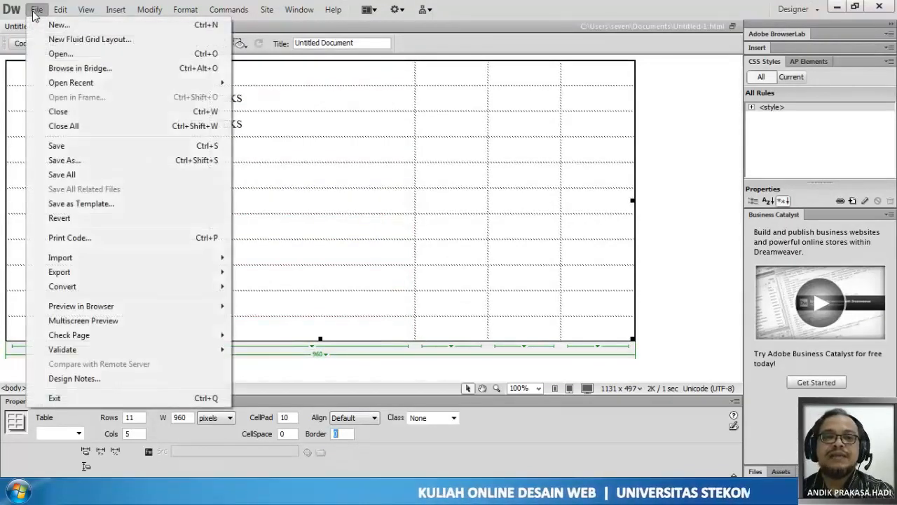
left_click(57, 146)
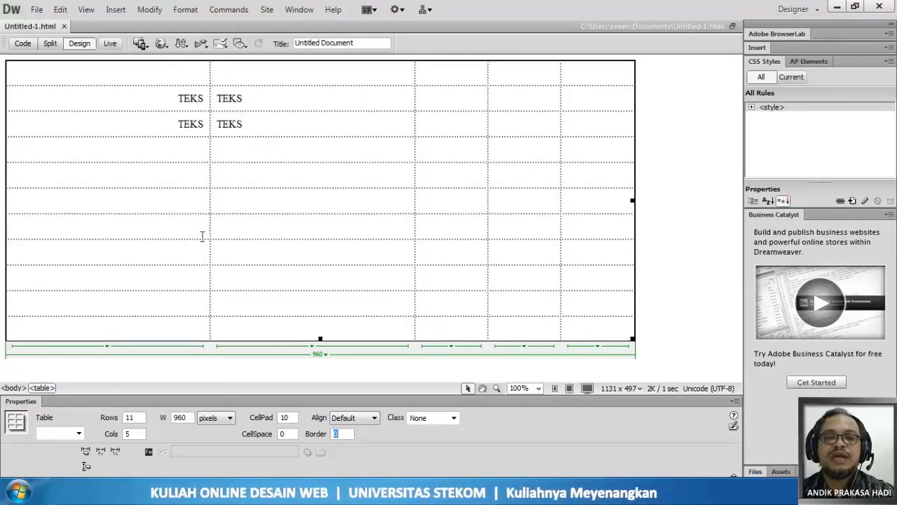
left_click(36, 9)
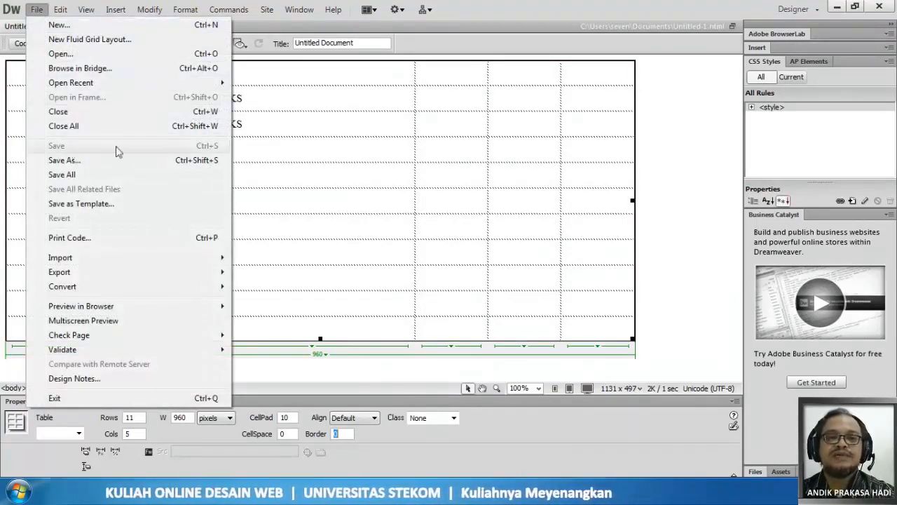
left_click(336, 134)
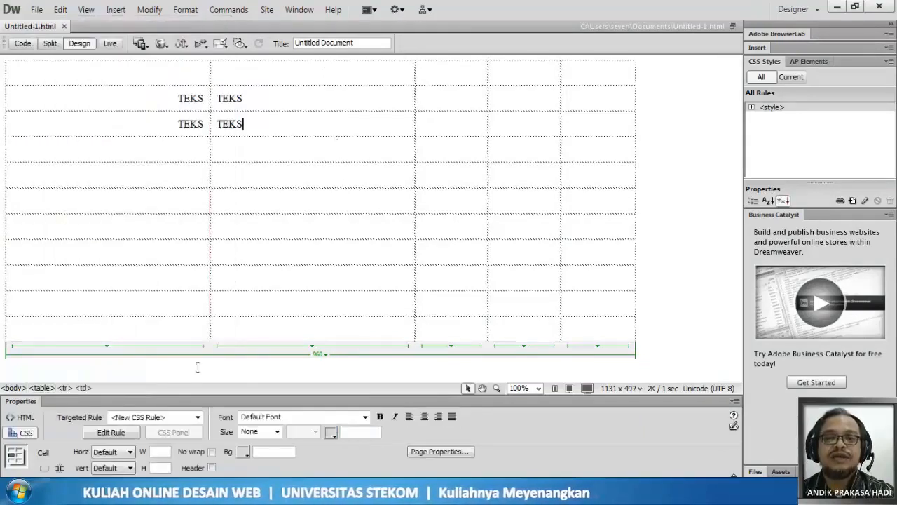
- Reload the page preview in Chrome to examine the table without a border, and return to Dreamweaver
key("F12")
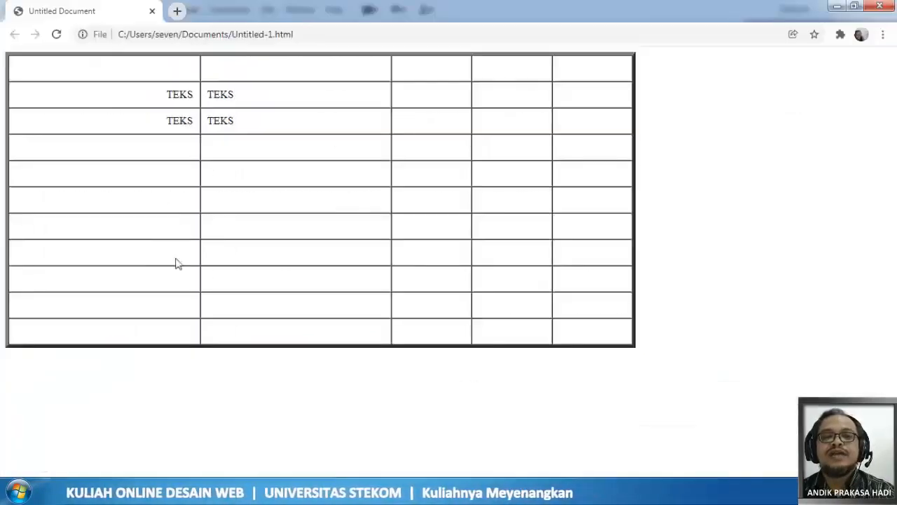
left_click(57, 34)
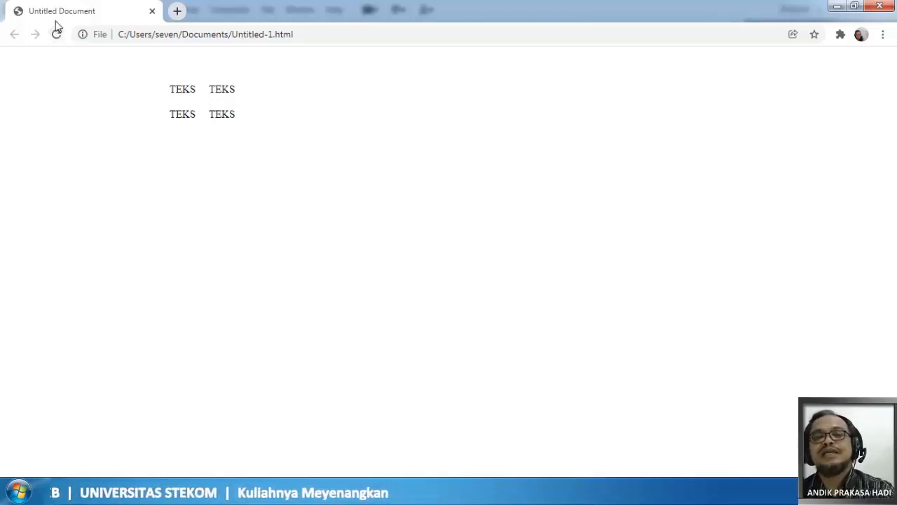
key("alt+Tab")
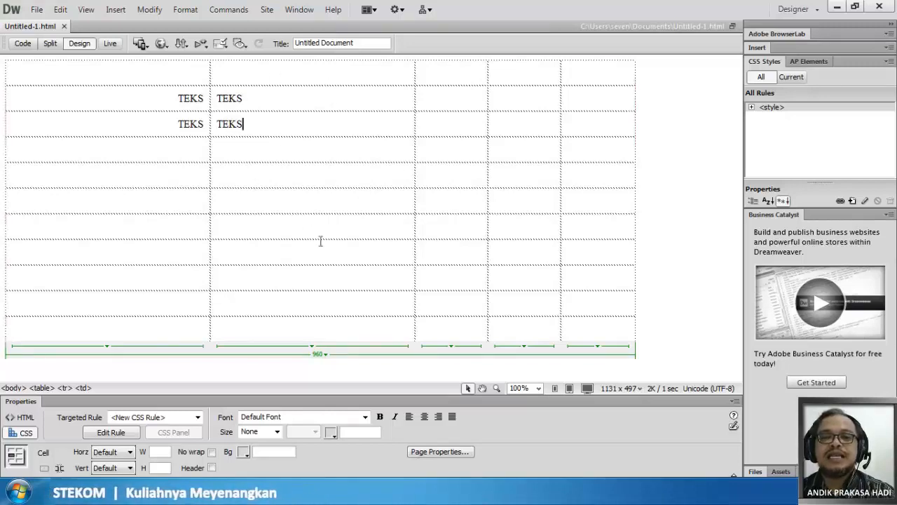
- Center the whole table on the page and set its border to 1
left_click(317, 356)
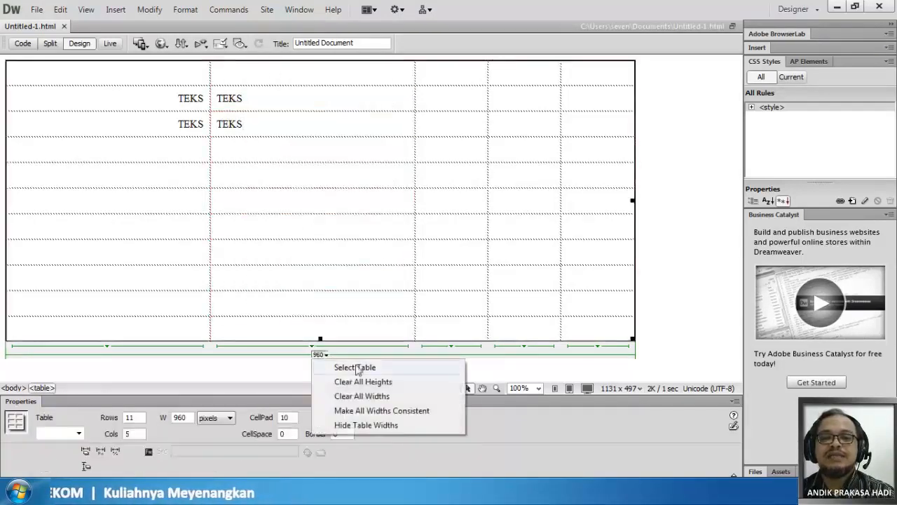
left_click(344, 367)
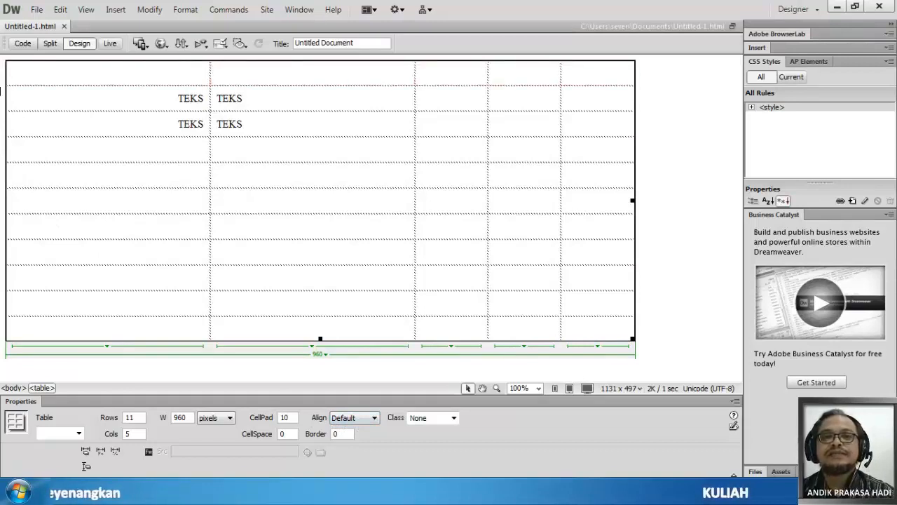
left_click(356, 419)
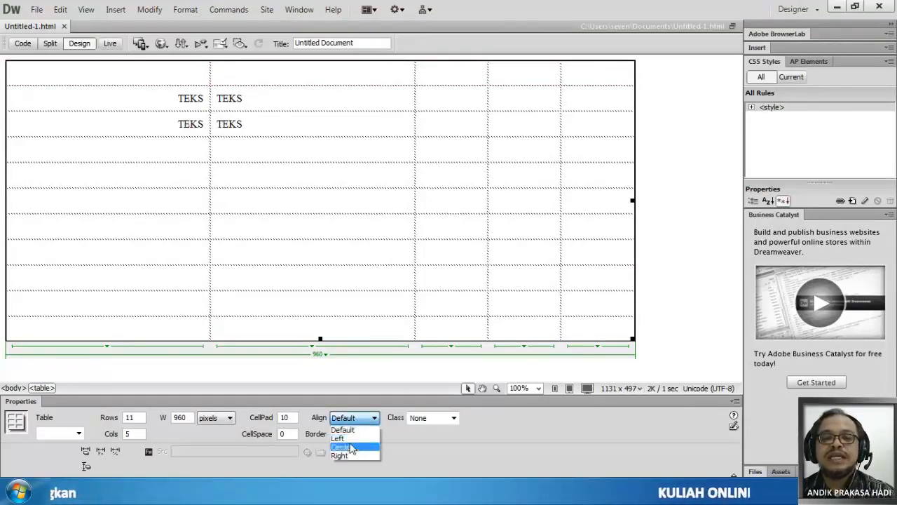
left_click(349, 446)
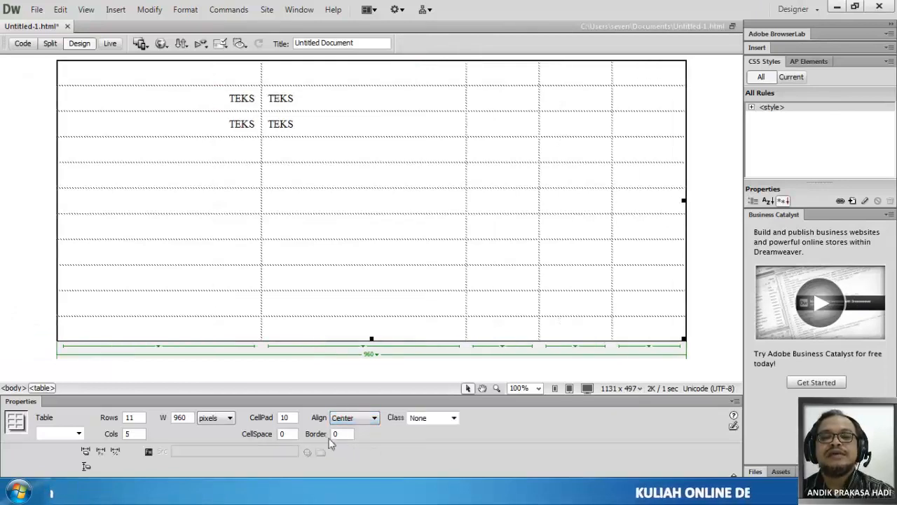
type("1")
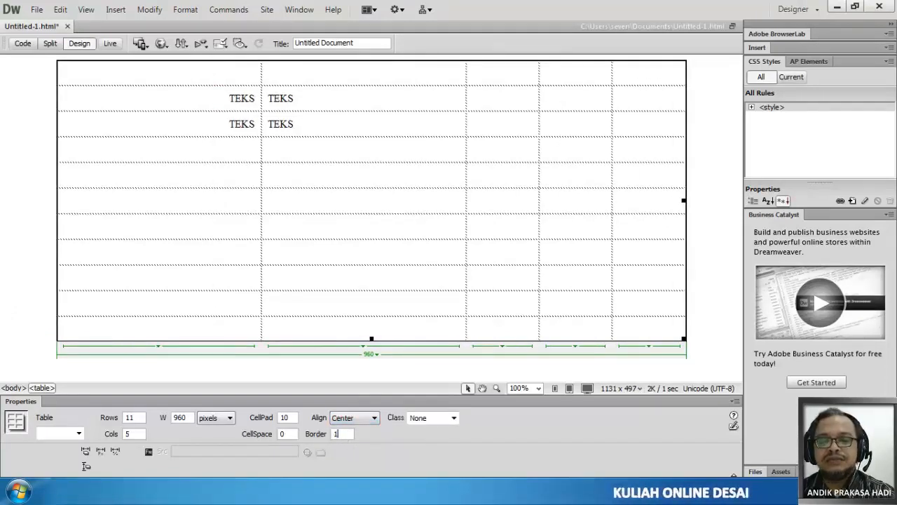
key("Return")
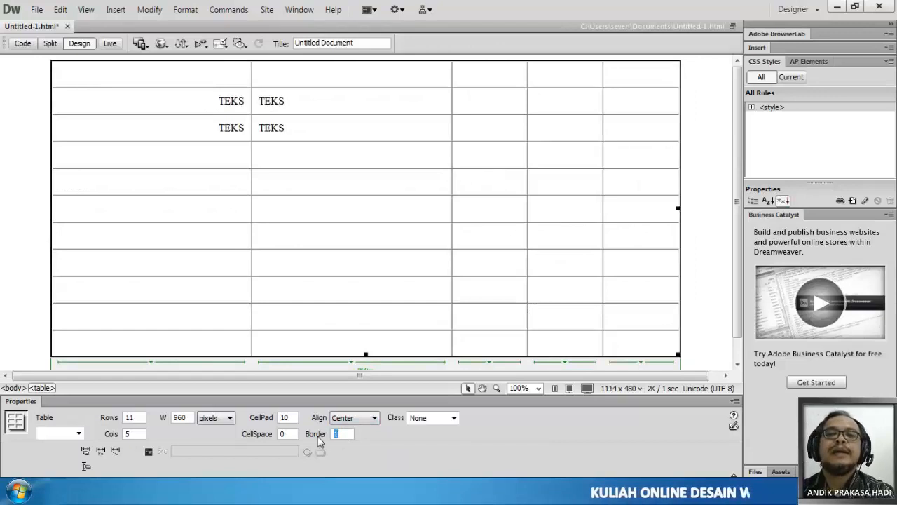
left_click(56, 74)
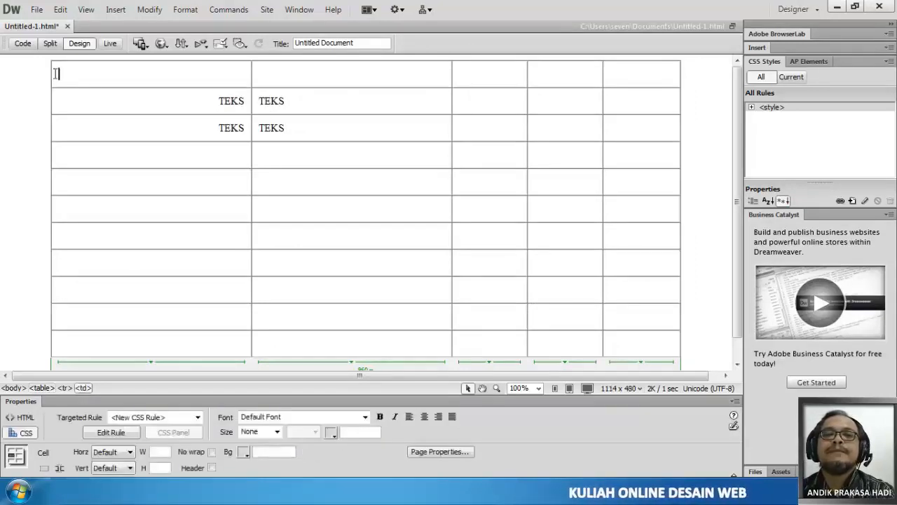
left_click_drag(56, 74, 643, 354)
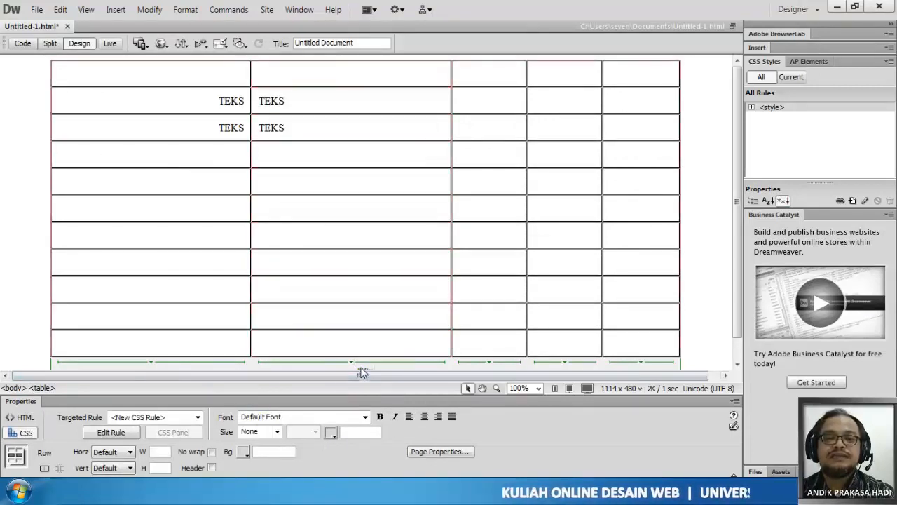
scroll(382, 367, "down", 1)
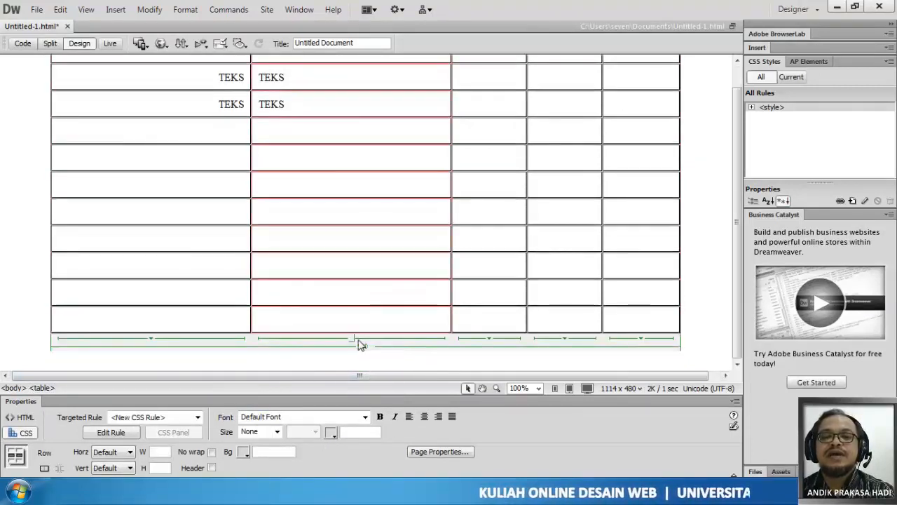
left_click(364, 347)
left_click(403, 373)
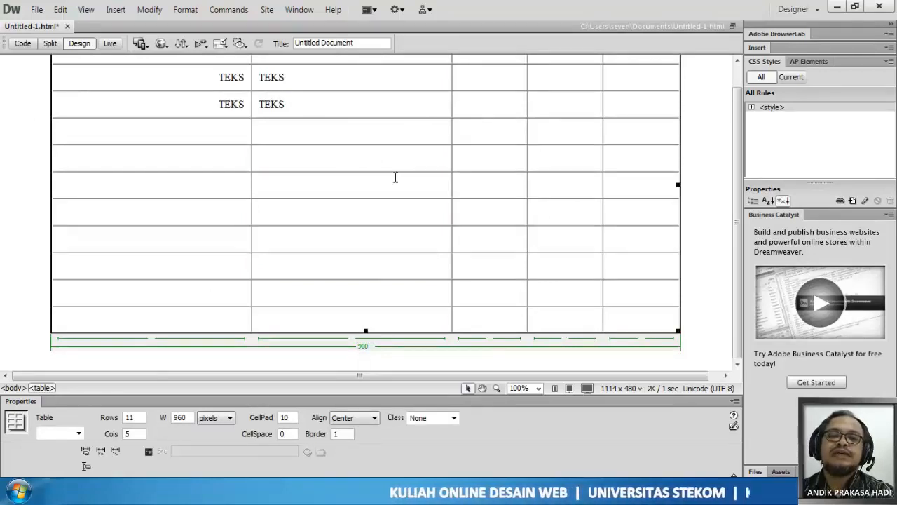
scroll(575, 229, "up", 1)
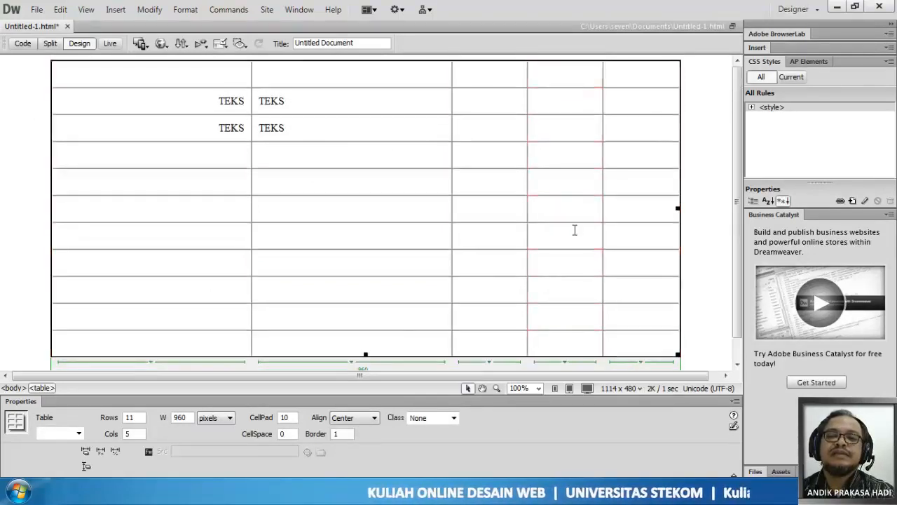
left_click(694, 154)
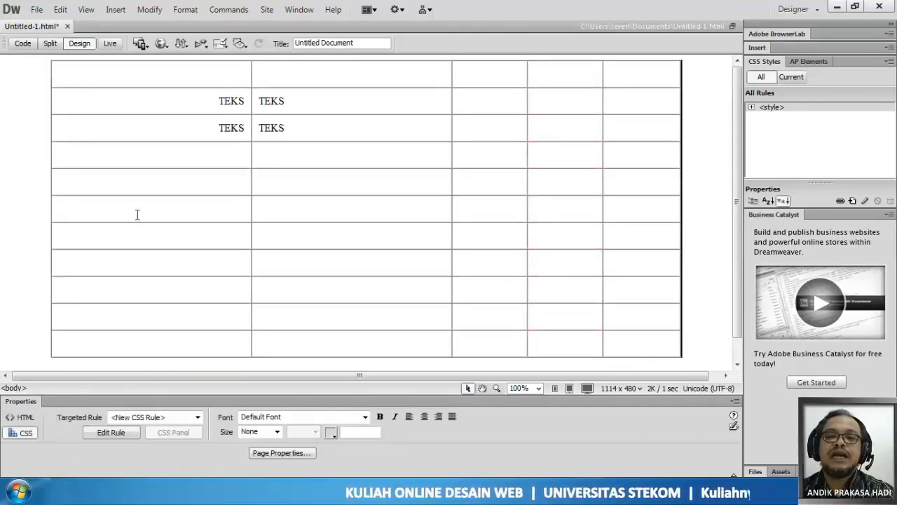
left_click(261, 127)
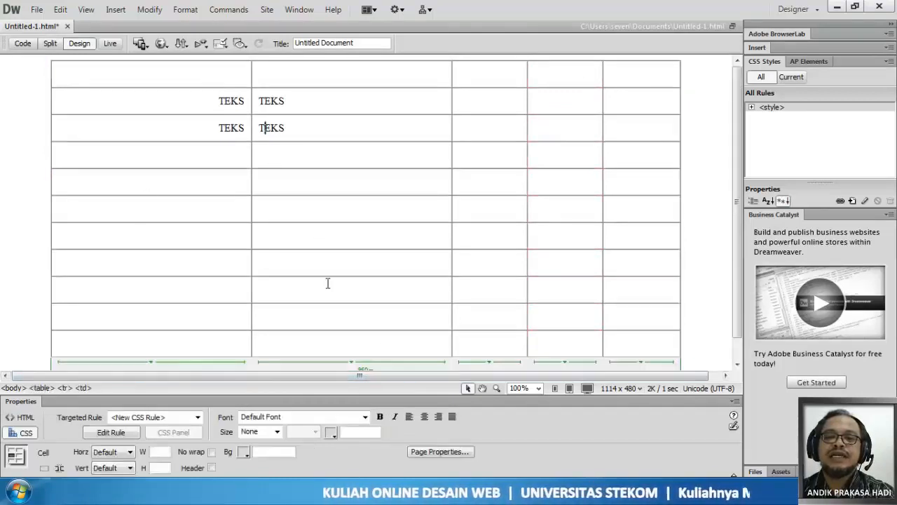
- Set the whole table's cell padding to 5
left_click(363, 369)
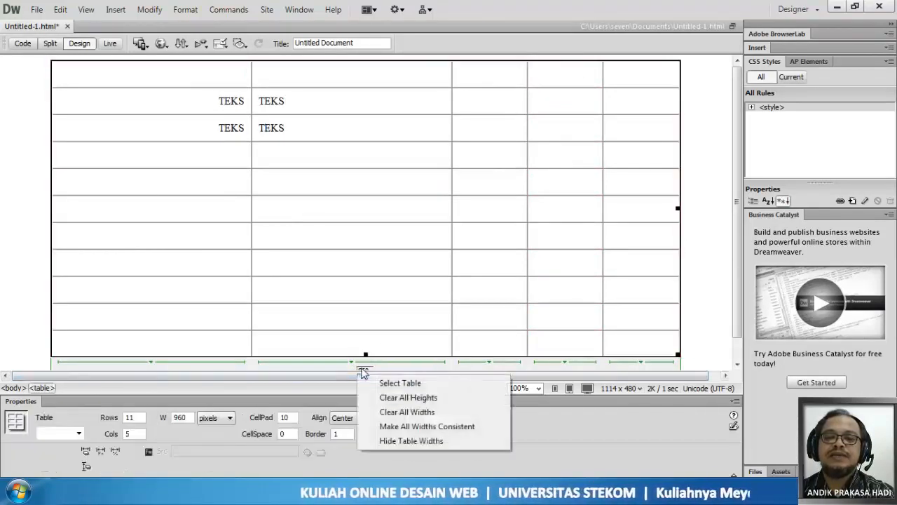
left_click(398, 383)
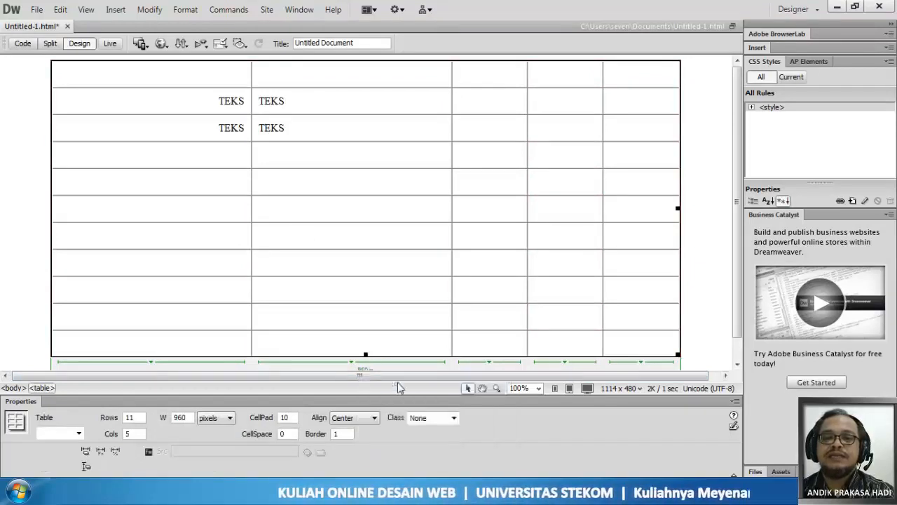
double_click(284, 417)
type("5")
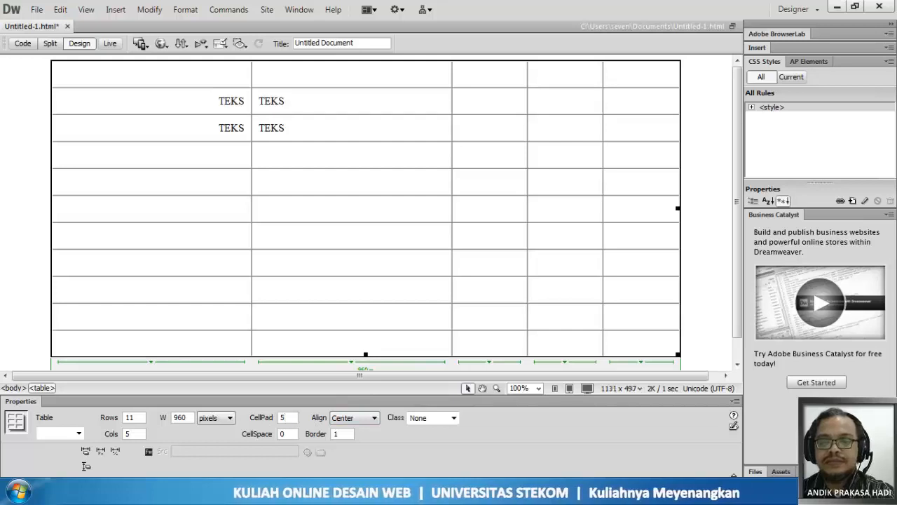
key("Return")
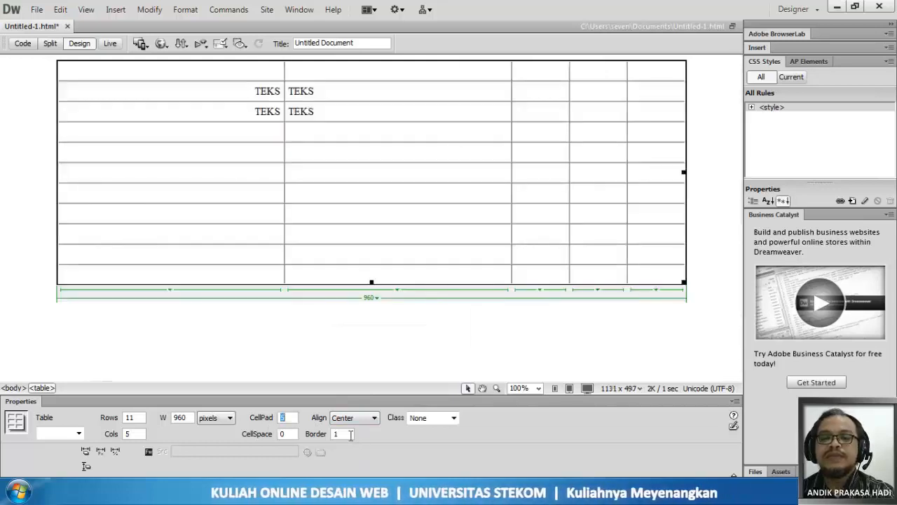
- Change the table's alignment on the page to Right
double_click(323, 434)
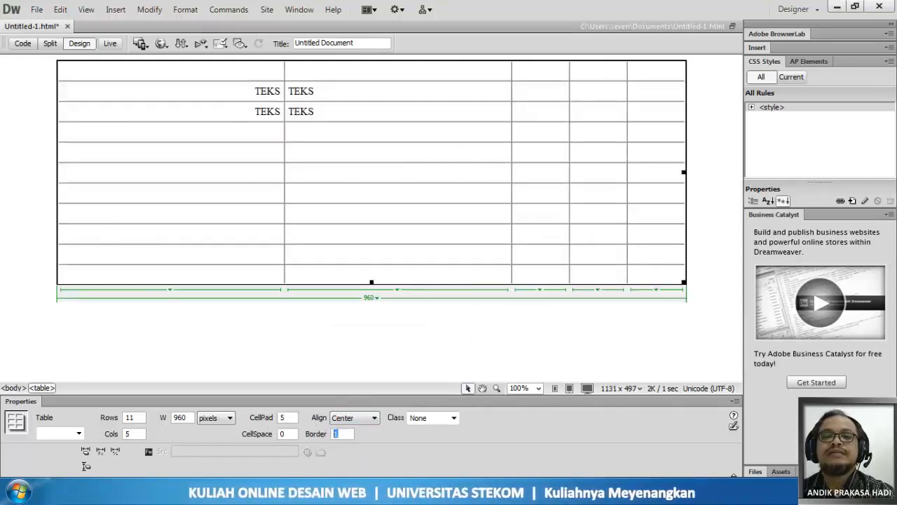
left_click(365, 420)
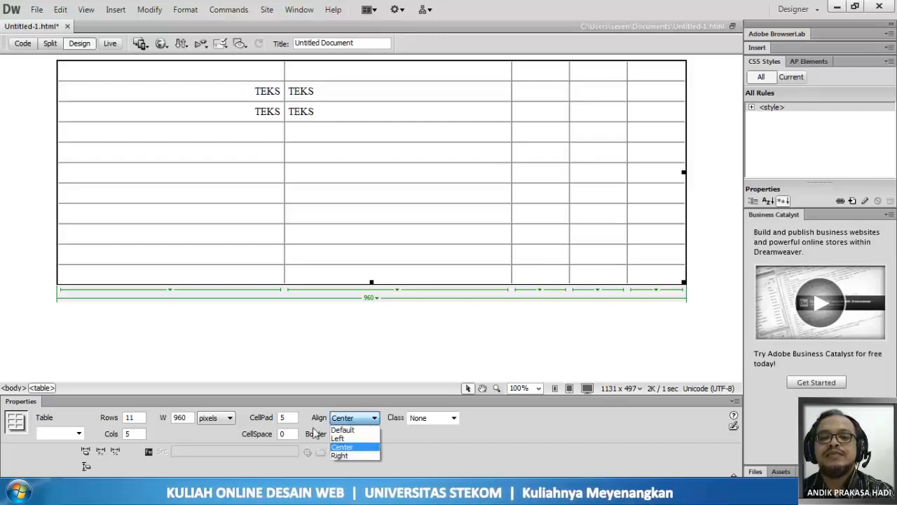
left_click(354, 455)
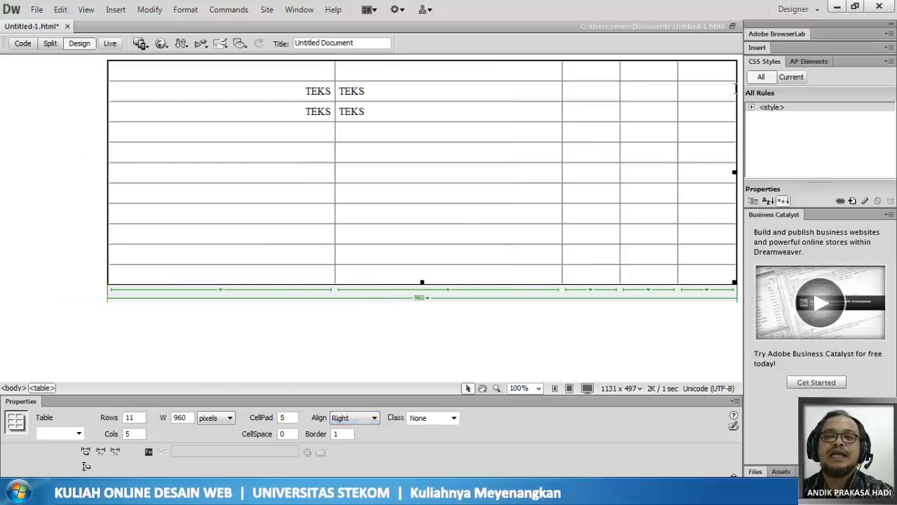
- Set the table's page alignment to Default as a trial and change it back to Center
left_click(353, 420)
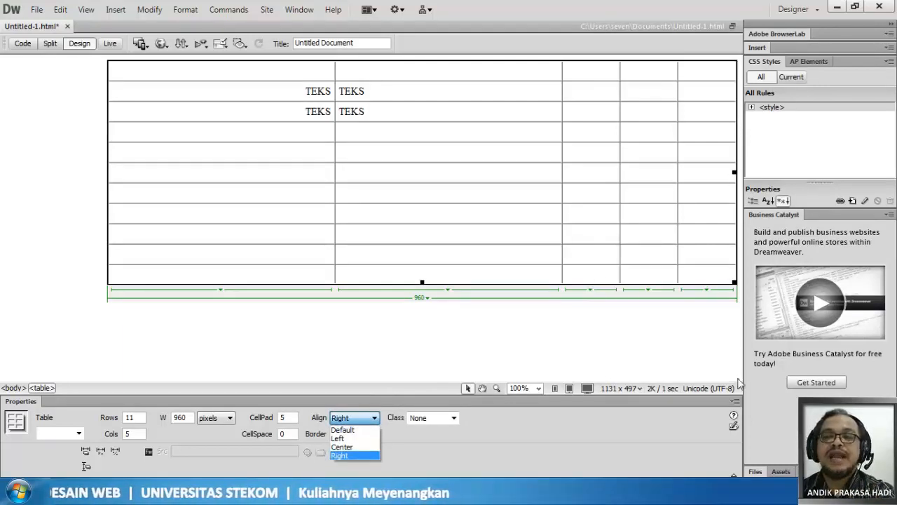
left_click(362, 429)
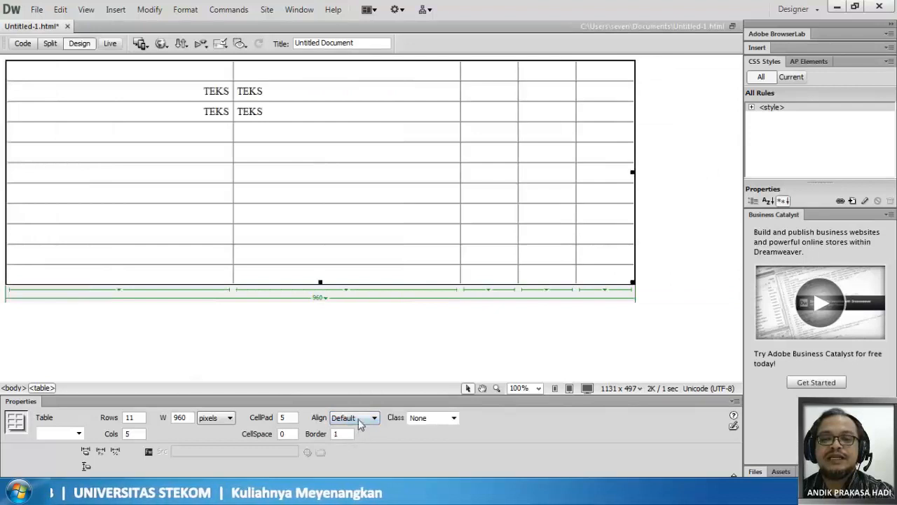
left_click(361, 418)
left_click(355, 448)
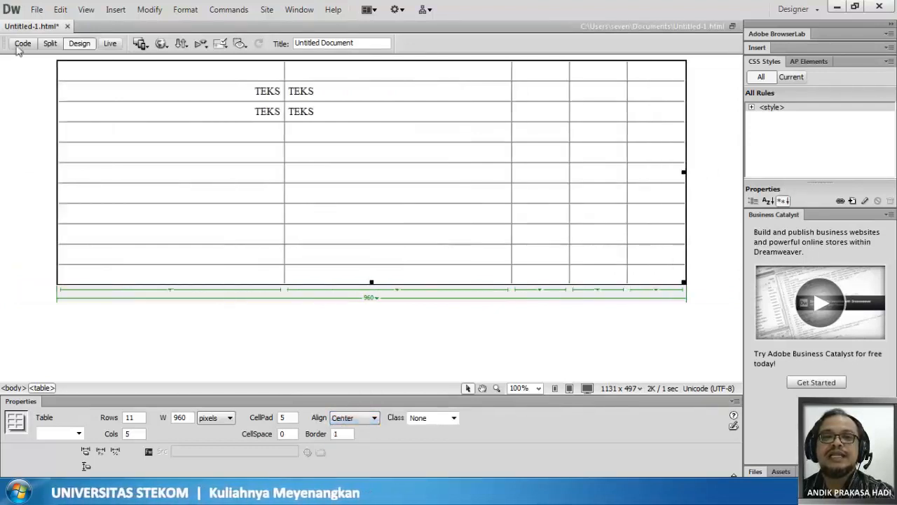
- Save the page and reload its preview in Chrome to examine the centered, bordered table, returning to Dreamweaver
left_click(36, 10)
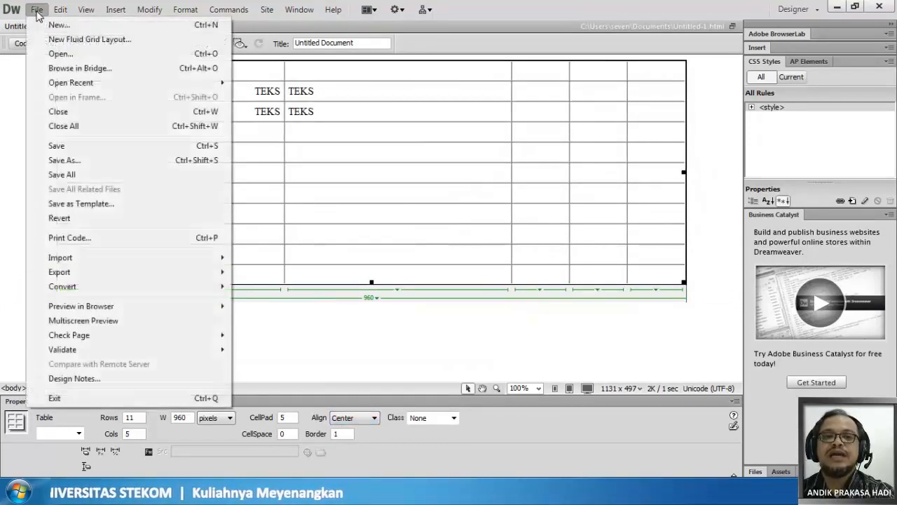
left_click(61, 146)
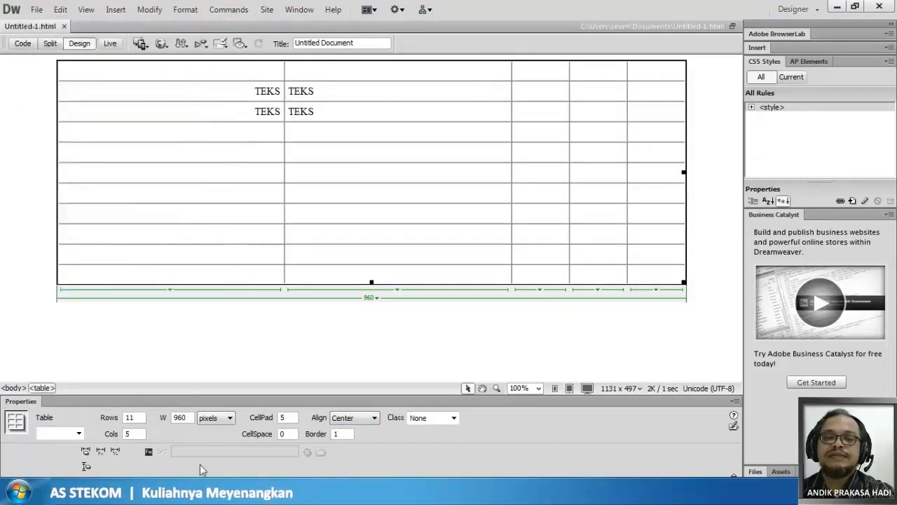
key("alt+Tab")
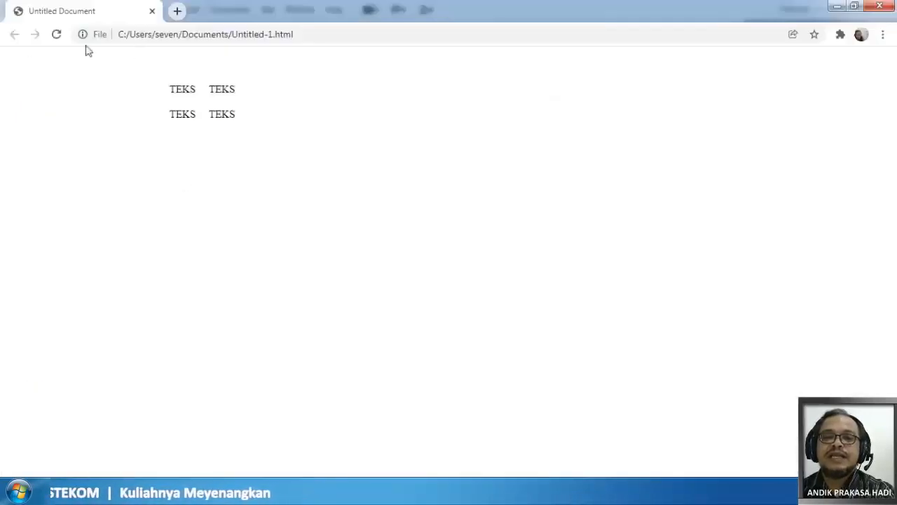
left_click(56, 34)
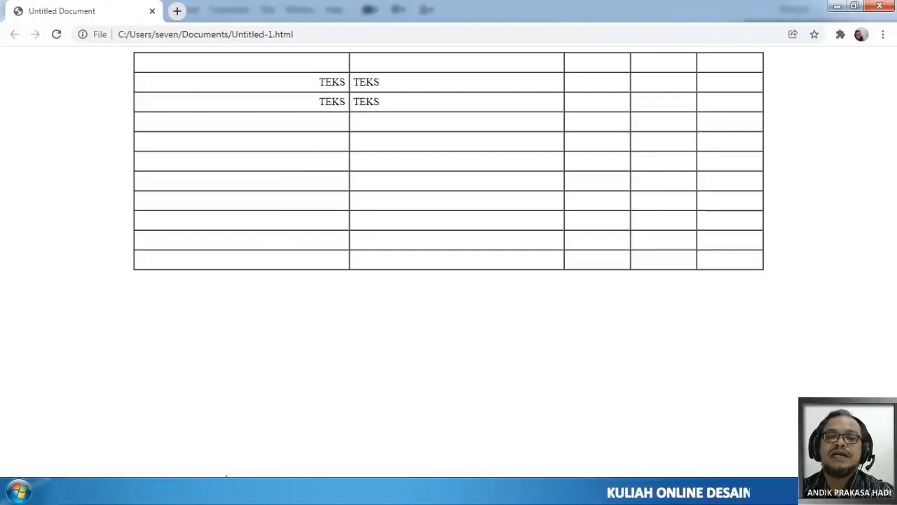
left_click(208, 490)
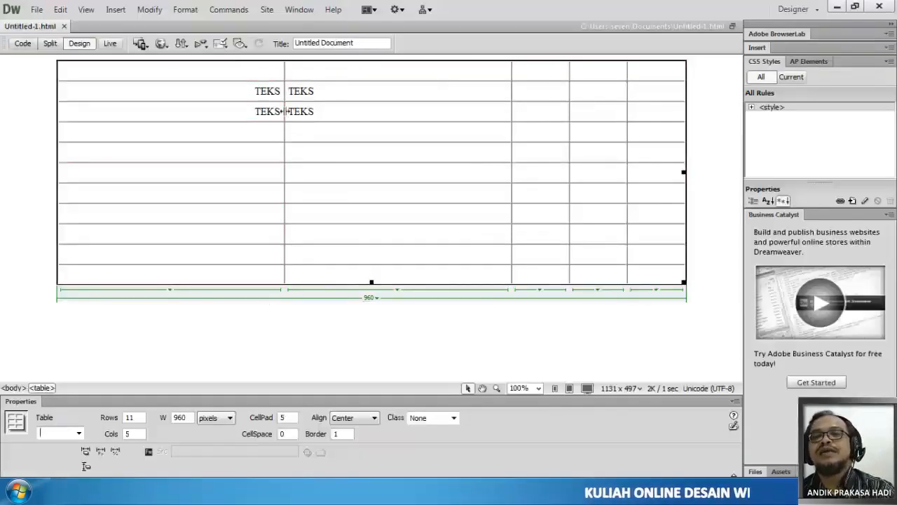
- Delete the TEKS sample text from the four cells in the table's second and third rows
left_click_drag(248, 94, 337, 110)
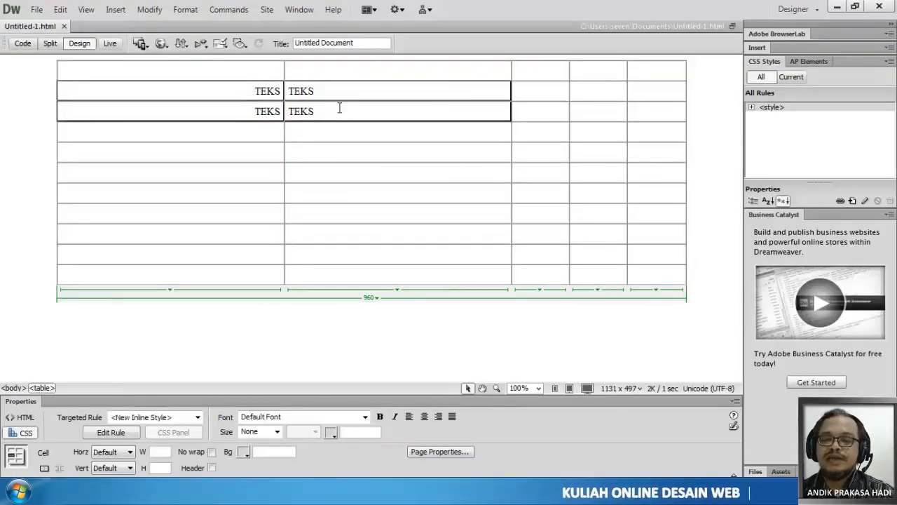
key("Delete")
left_click(337, 346)
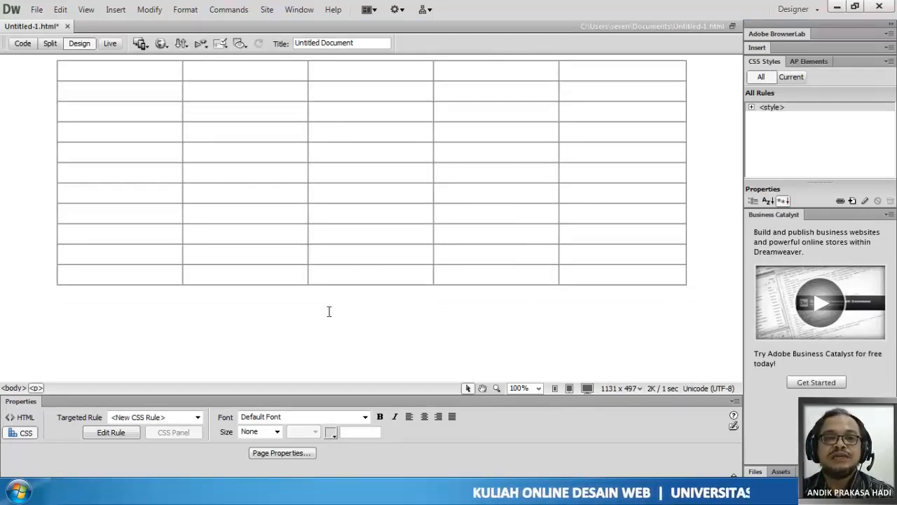
- Enter the headings No and Nama User in the first two cells of the table's first row
left_click(77, 71)
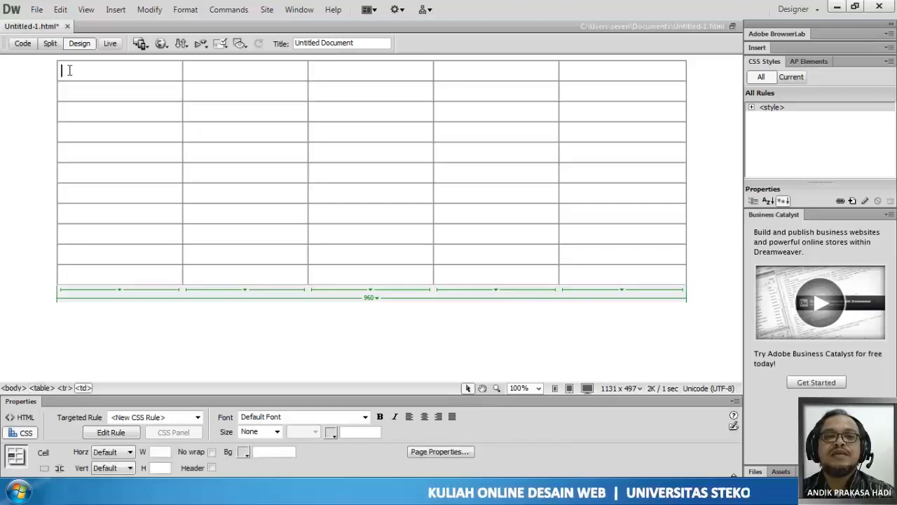
left_click_drag(165, 70, 197, 75)
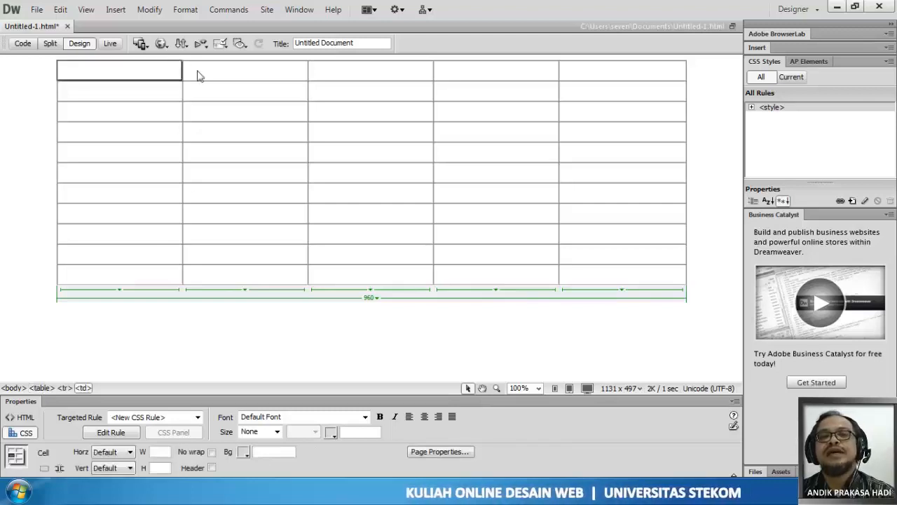
left_click(154, 71)
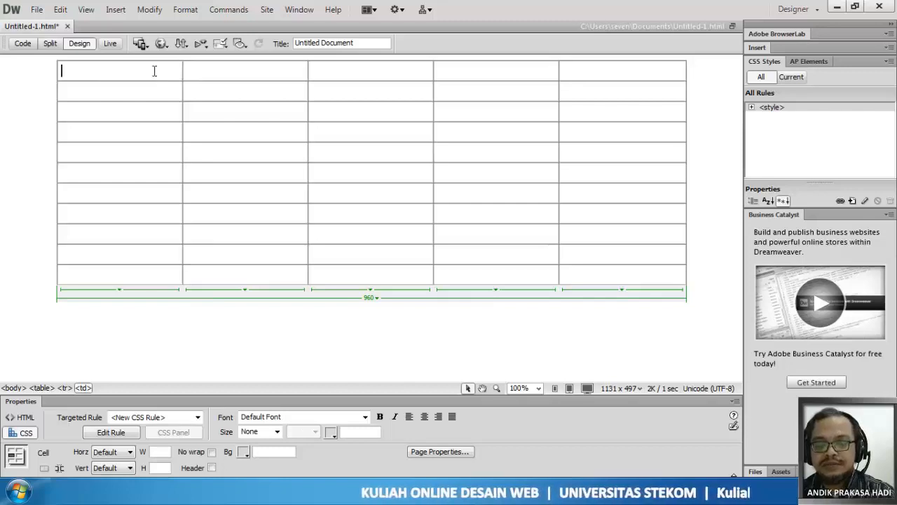
type("No")
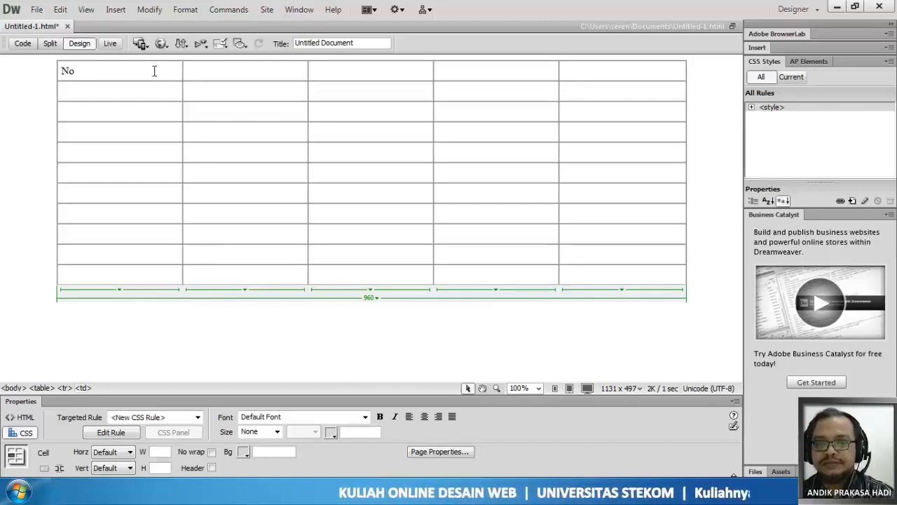
type("Na")
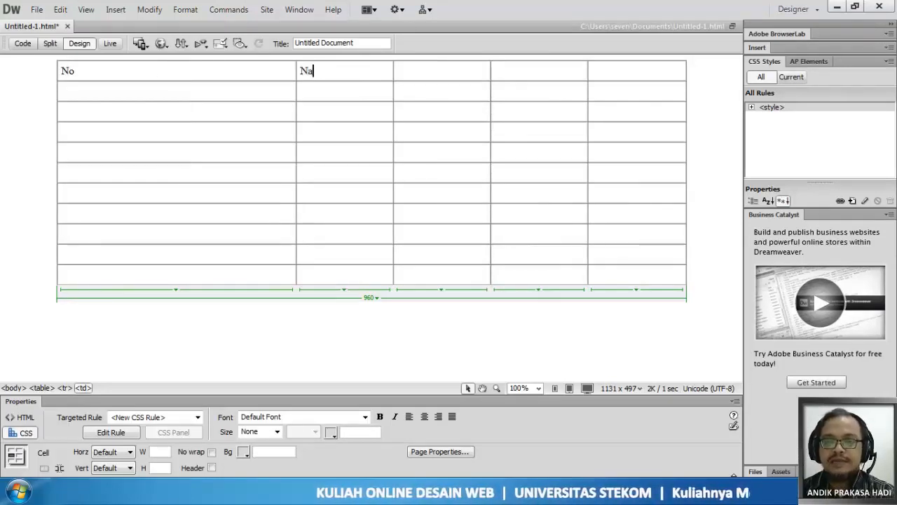
type("ma Use")
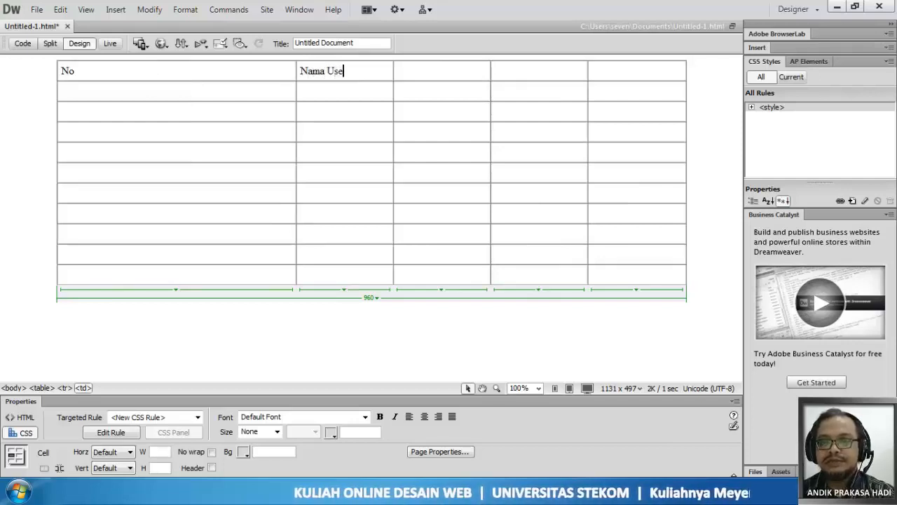
type("r")
- Enter the headings Alamat Email, Mulai Gabung and Interesting in the remaining three cells of the first row
left_click(449, 75)
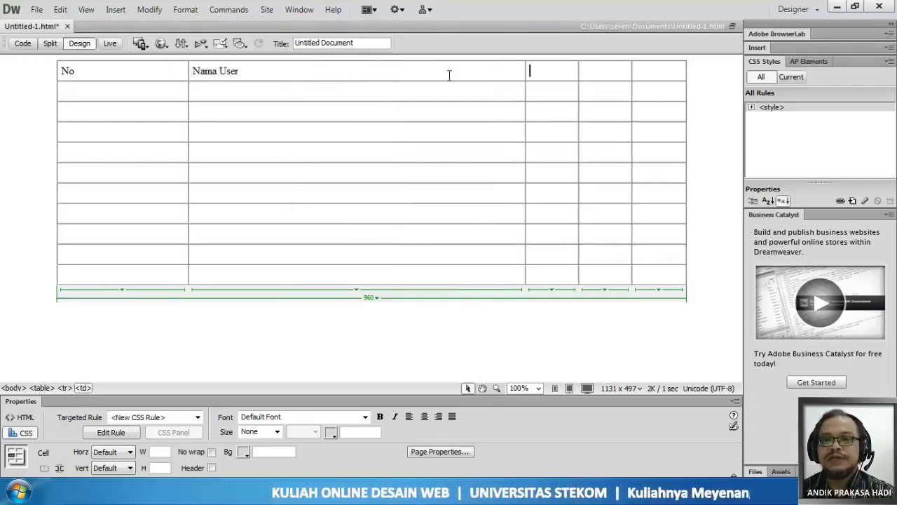
type("Alam")
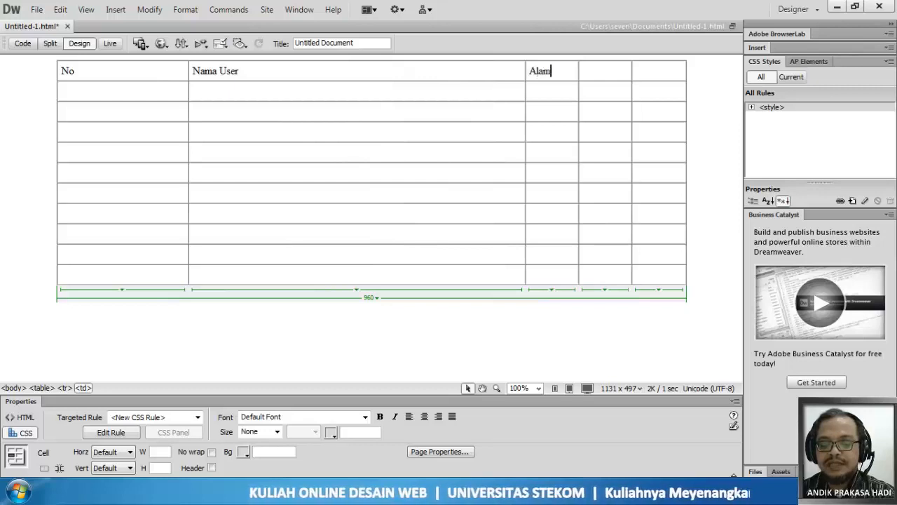
type("at Email")
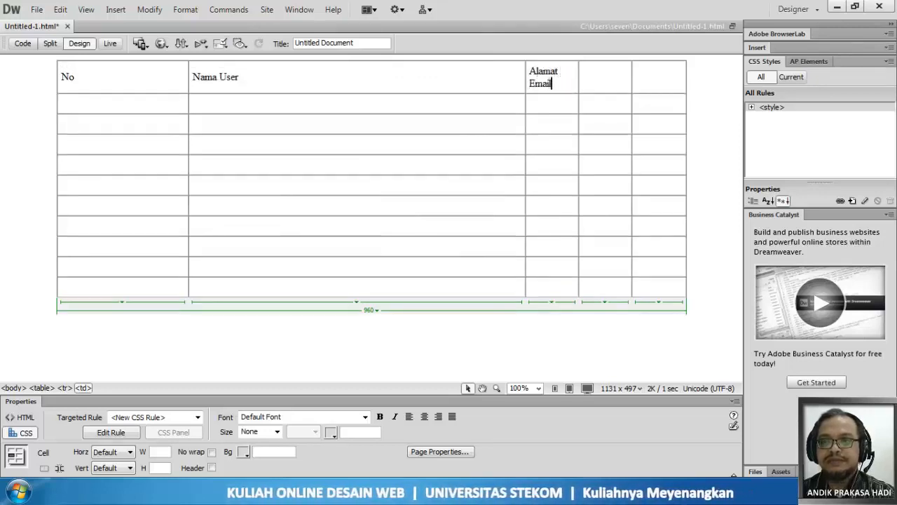
left_click(615, 80)
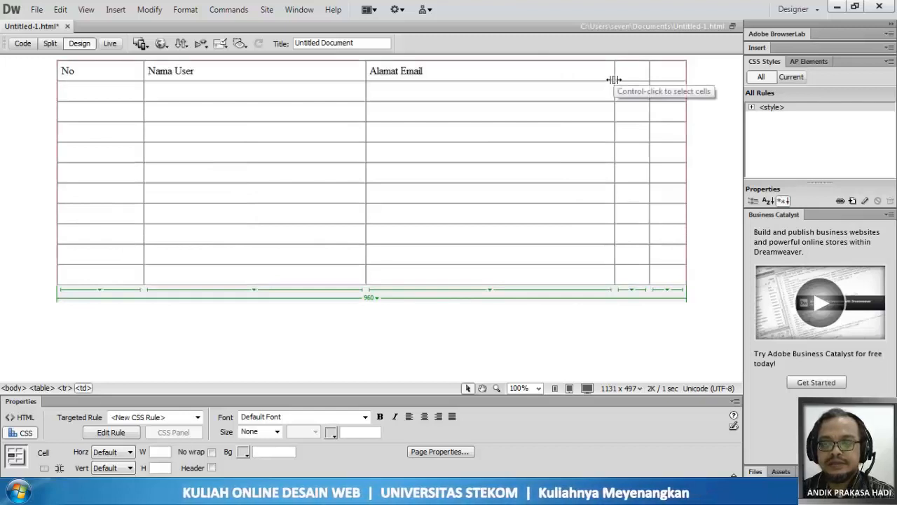
type("Mu")
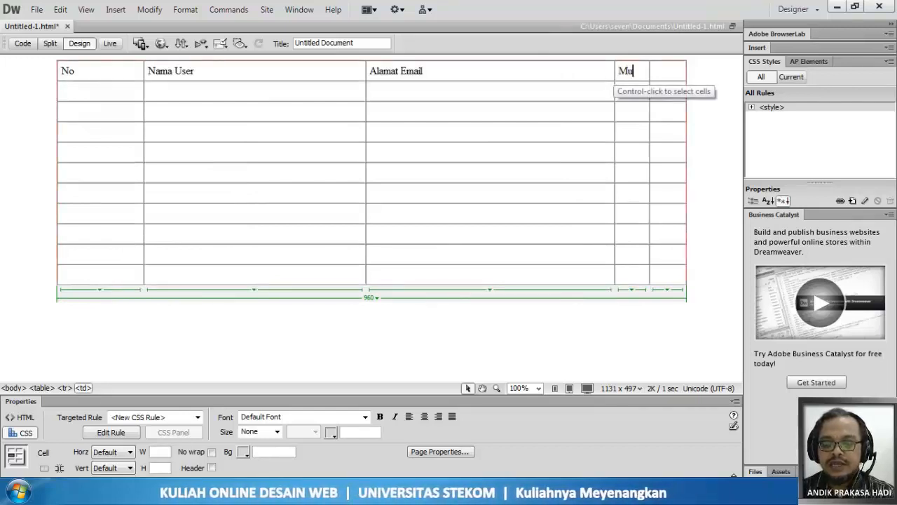
type("lai")
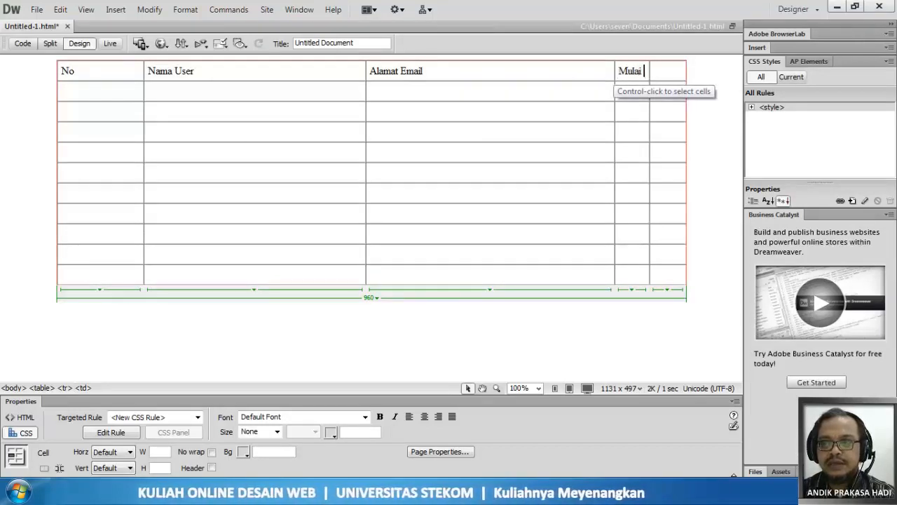
type(" Gabung")
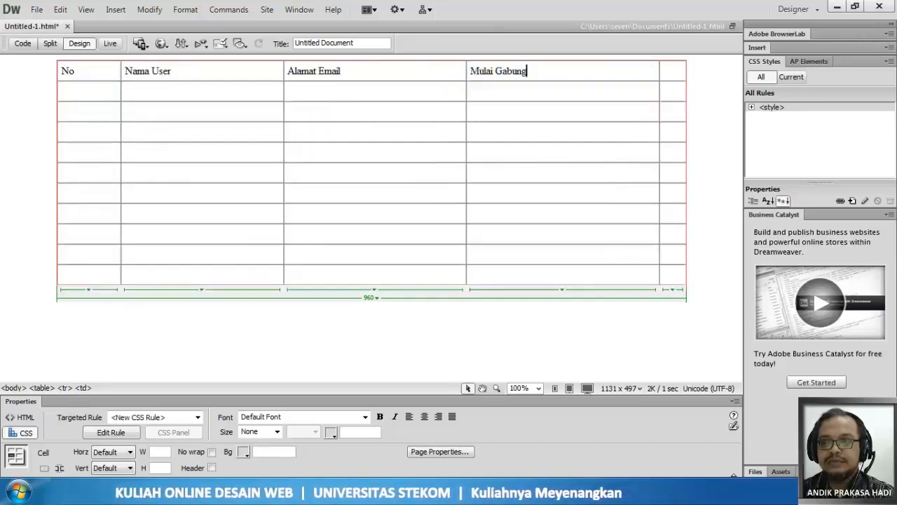
left_click(673, 70)
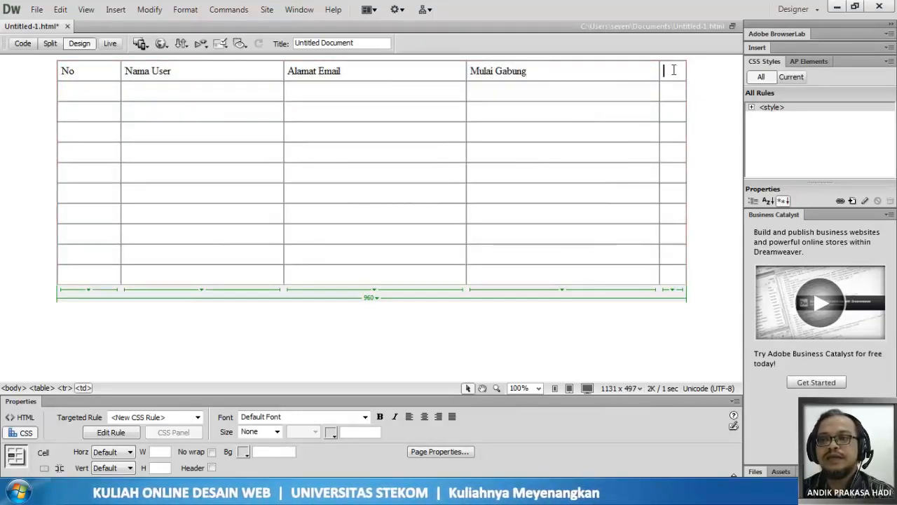
type("Inte")
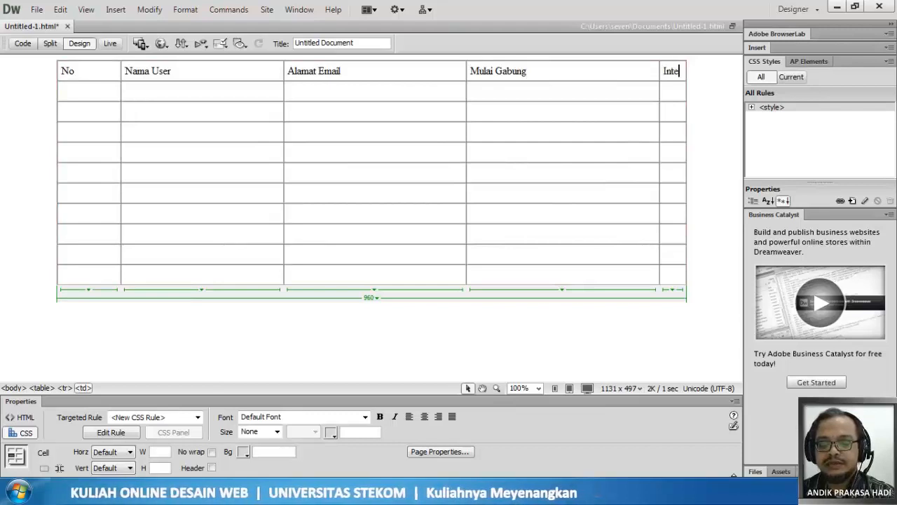
type("re")
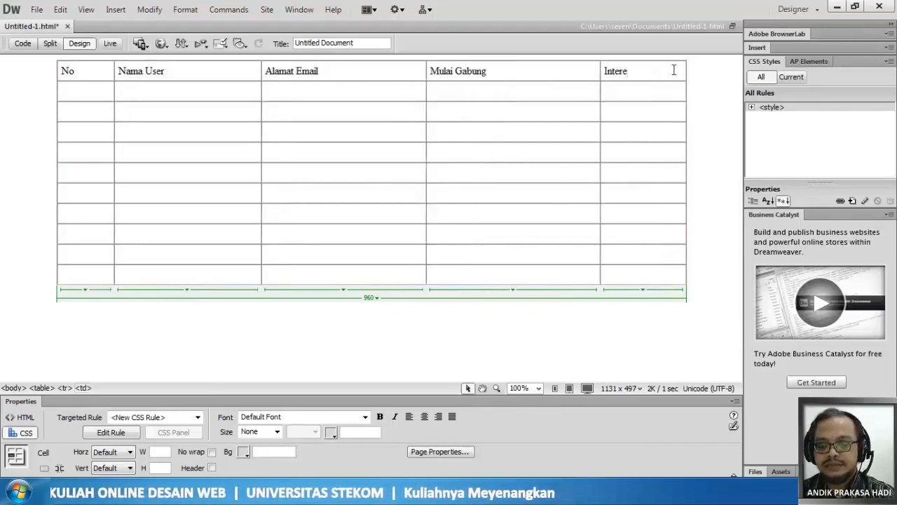
type("sting")
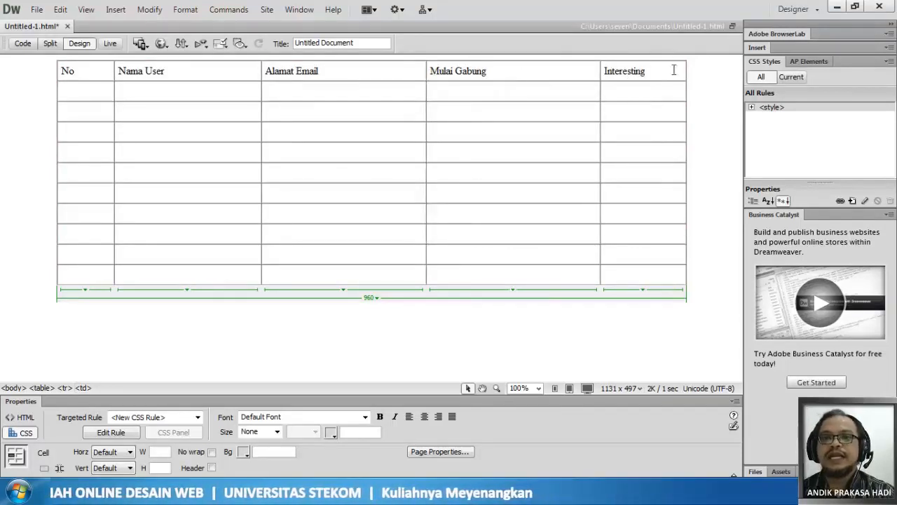
- Number the ten rows below the headings from 1 to 10 in the No column
left_click(75, 93)
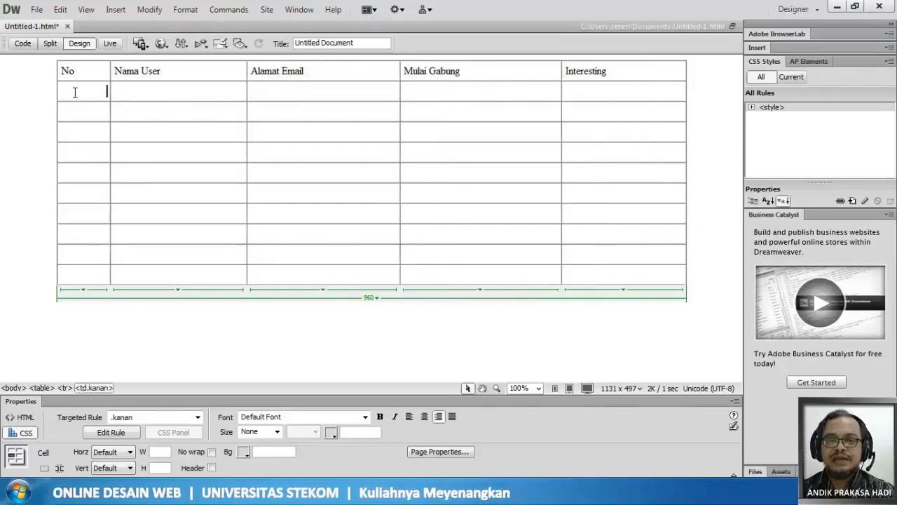
type("1")
key("Down")
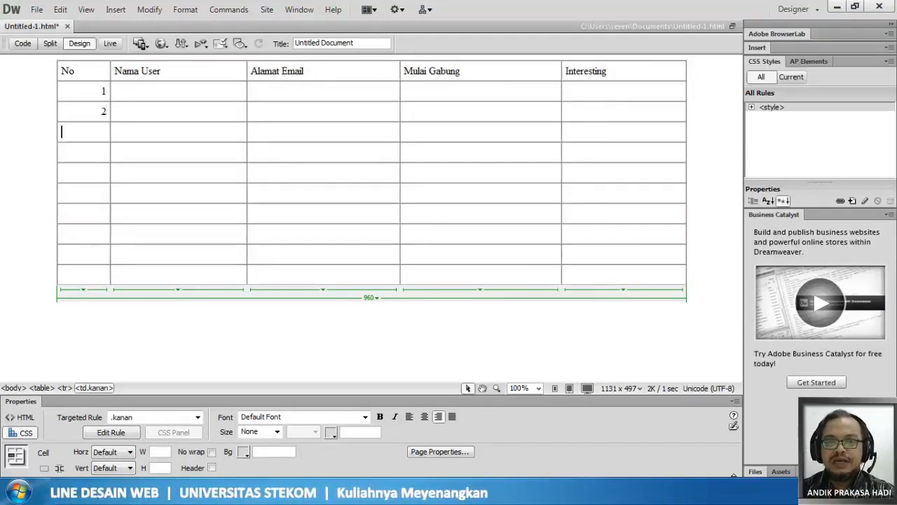
type("3")
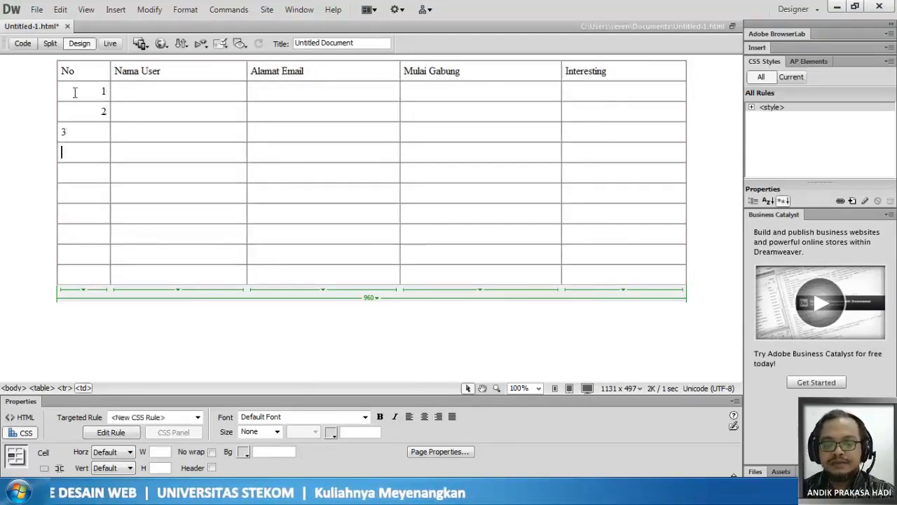
type("4")
key("Down")
type("5")
key("Down")
type("6")
key("Down")
type("7")
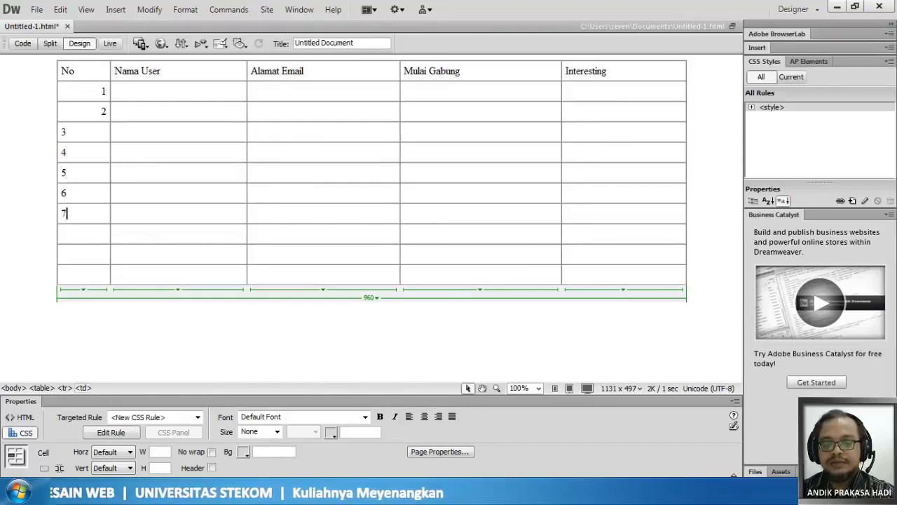
key("Down")
type("8")
key("Down")
type("9")
key("Down")
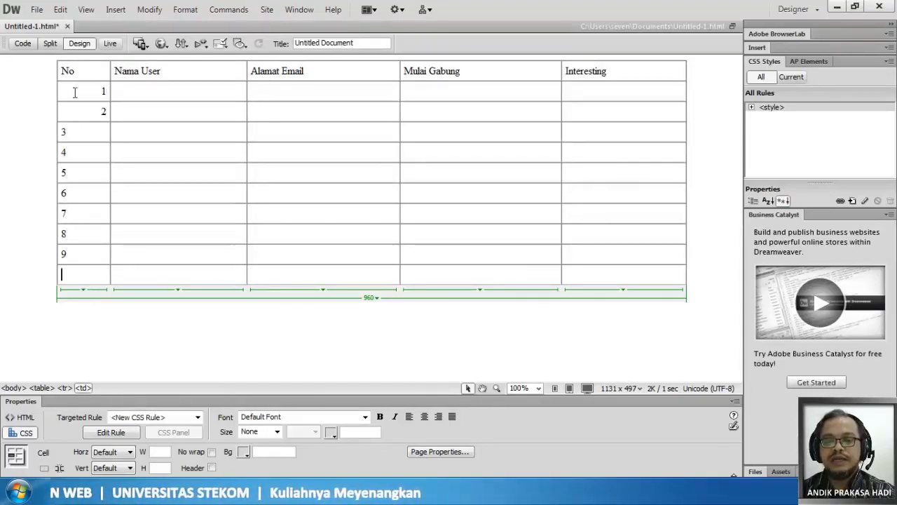
type("10")
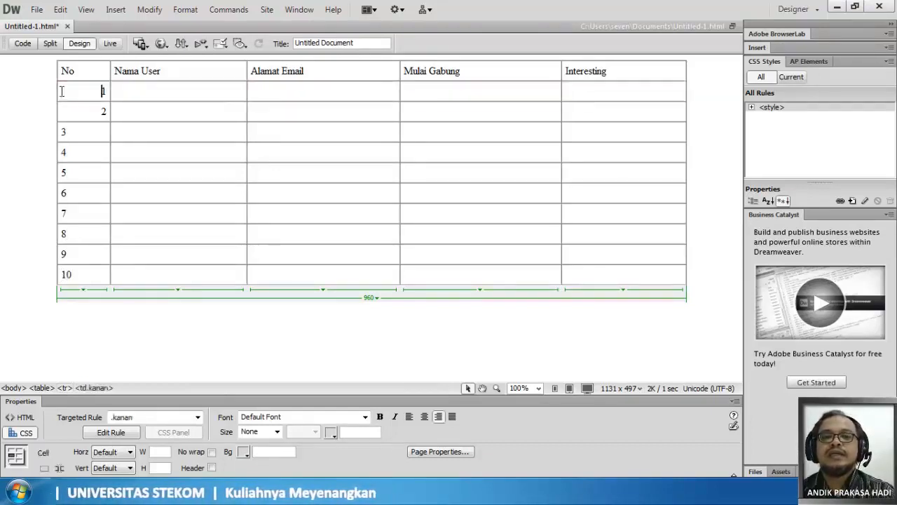
left_click_drag(75, 89, 629, 274)
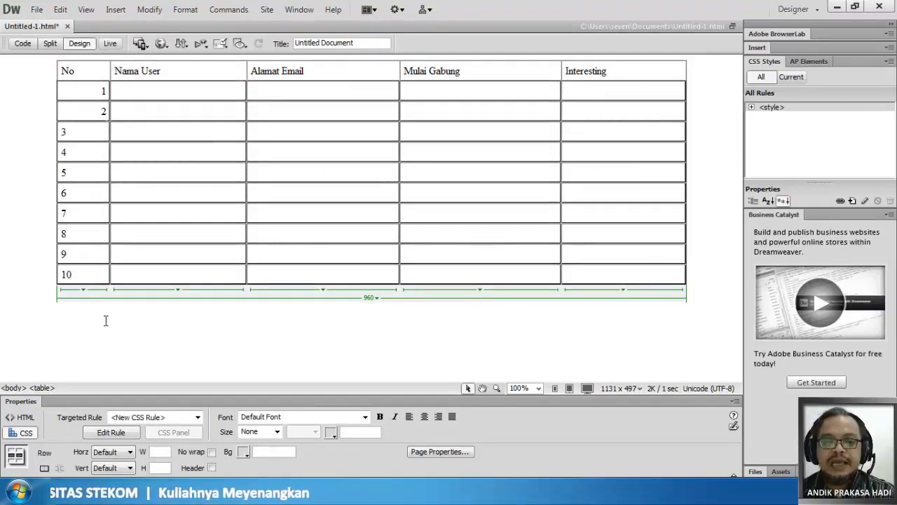
left_click(148, 419)
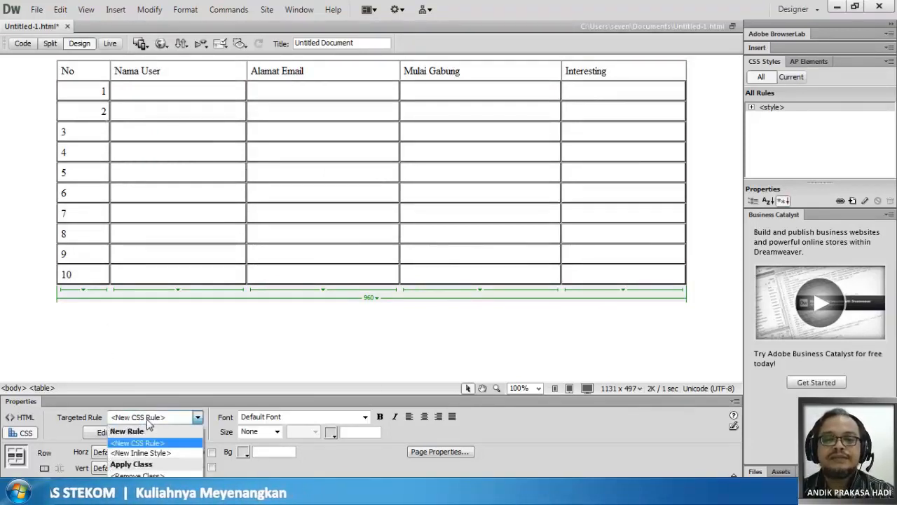
left_click(144, 437)
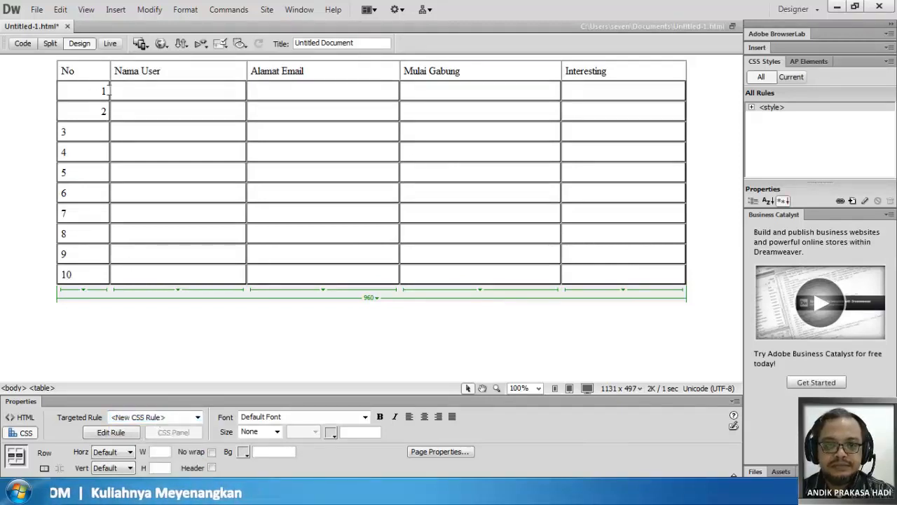
- Remove the kanan class from the cell numbered 1 in the No column
left_click(101, 90)
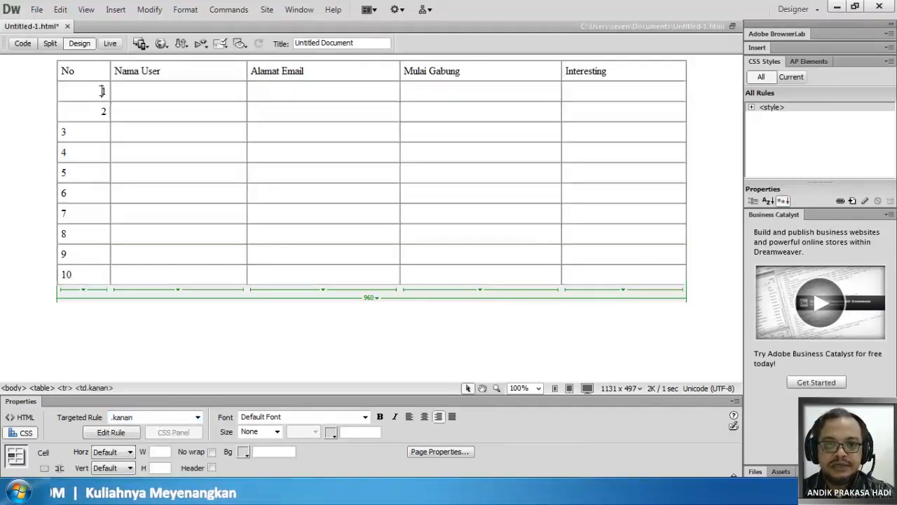
left_click(173, 418)
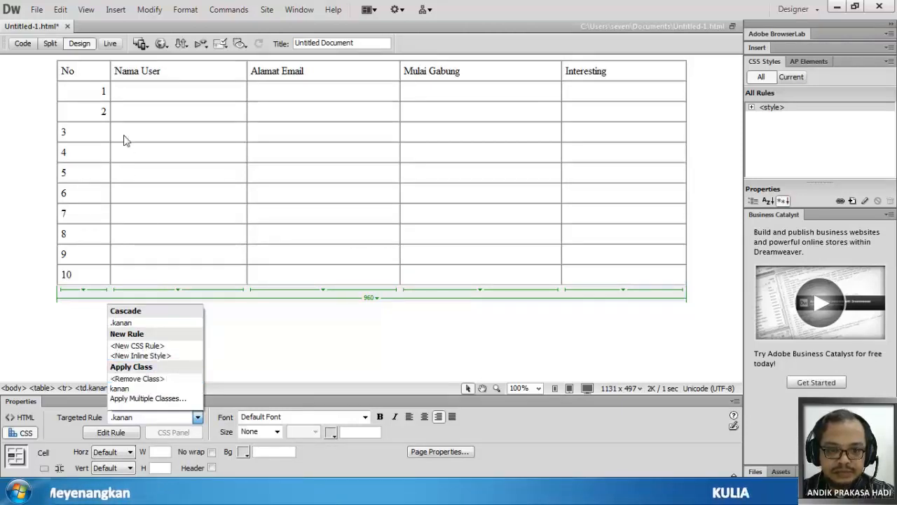
left_click(154, 377)
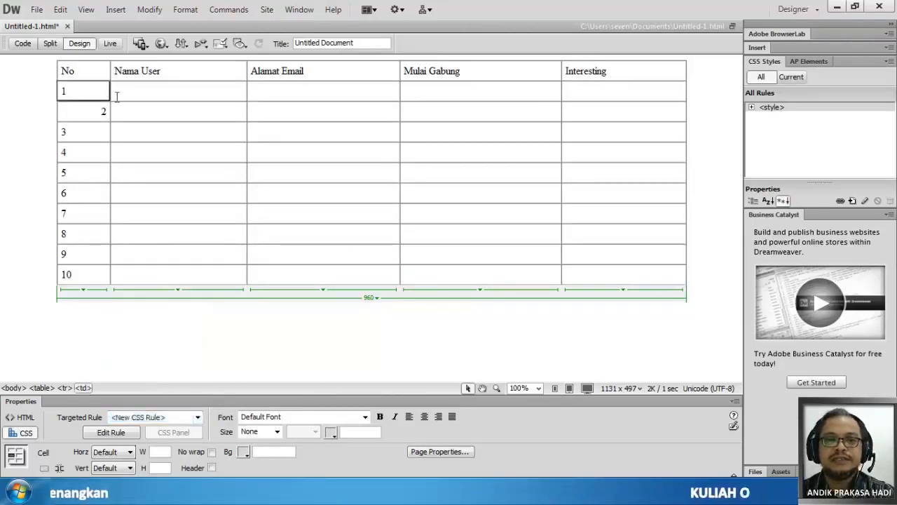
left_click_drag(77, 92, 624, 269)
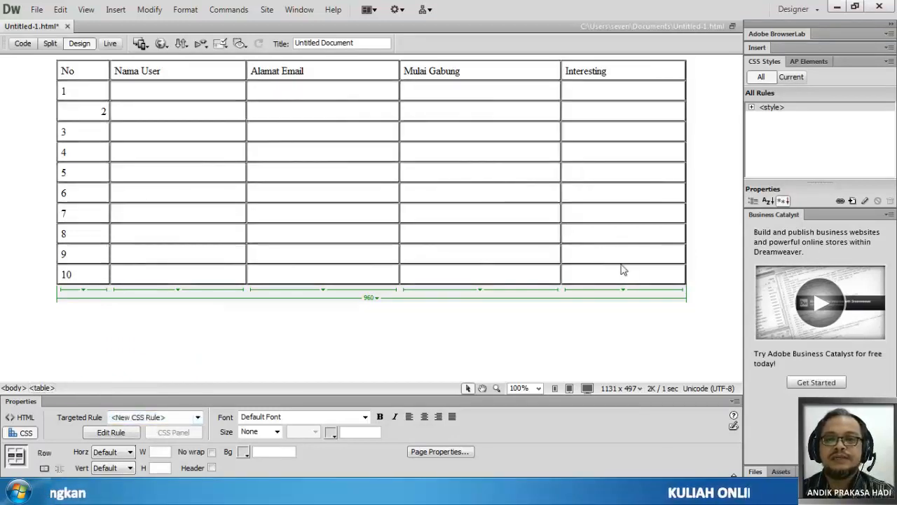
left_click(161, 417)
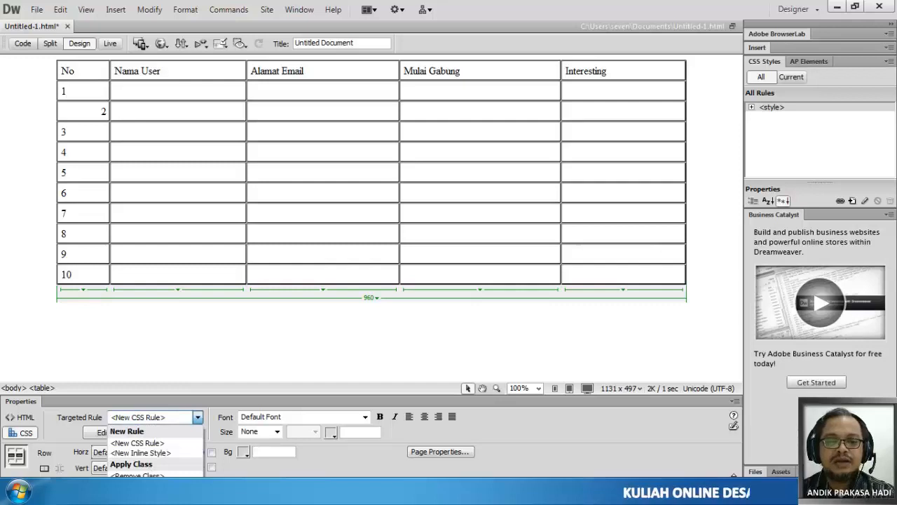
left_click(87, 112)
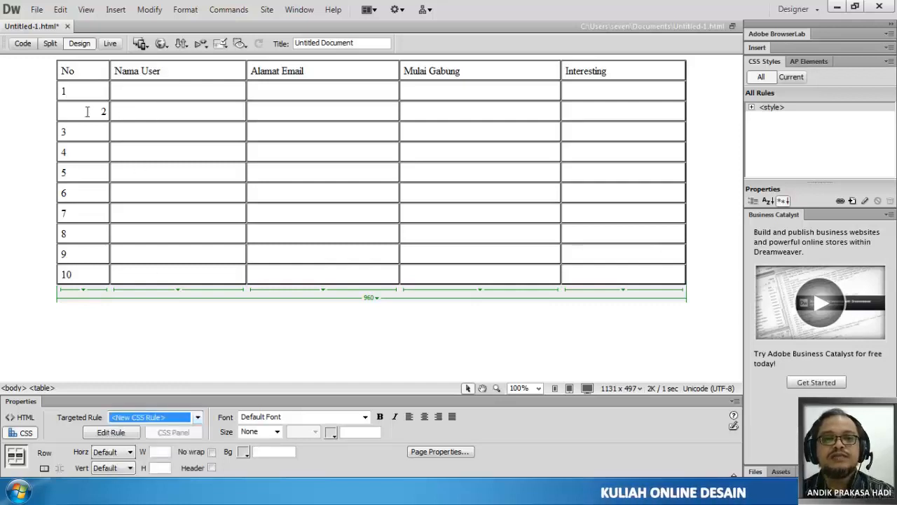
- Remove the kanan class from the cell numbered 2 in the No column
left_click(86, 112)
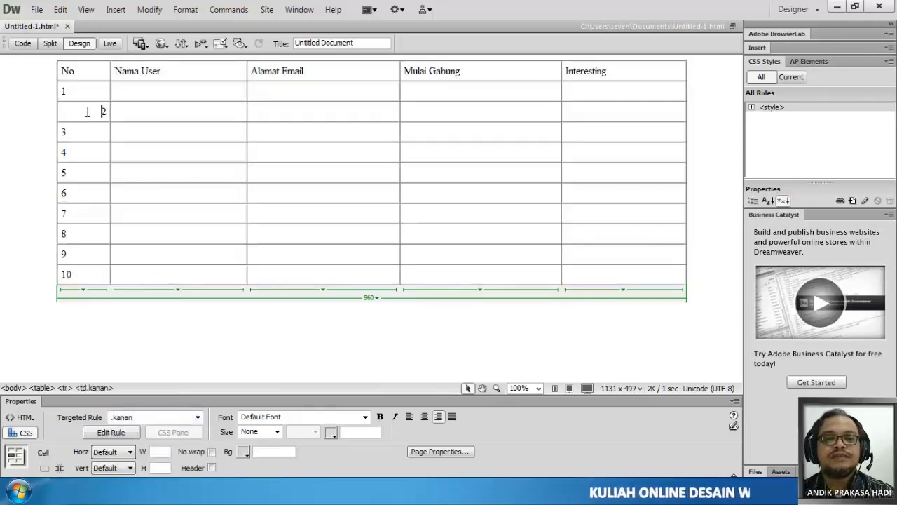
left_click(147, 417)
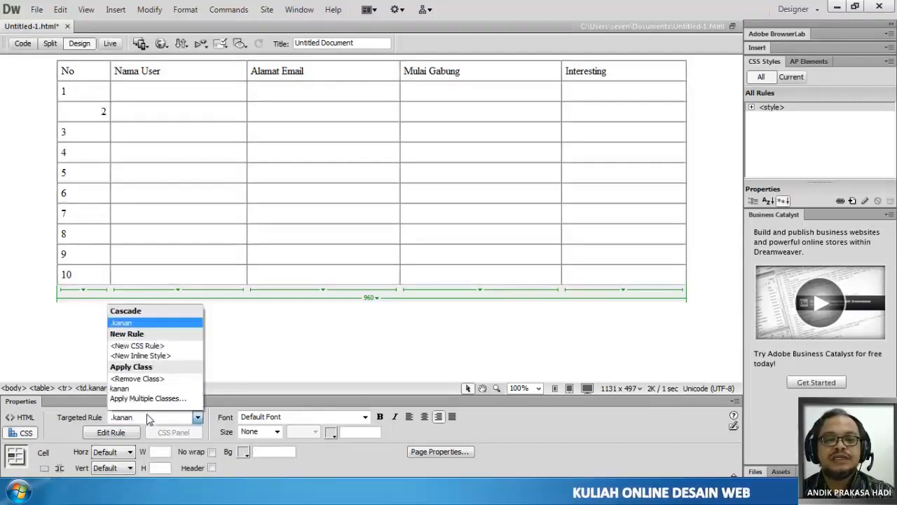
left_click(154, 378)
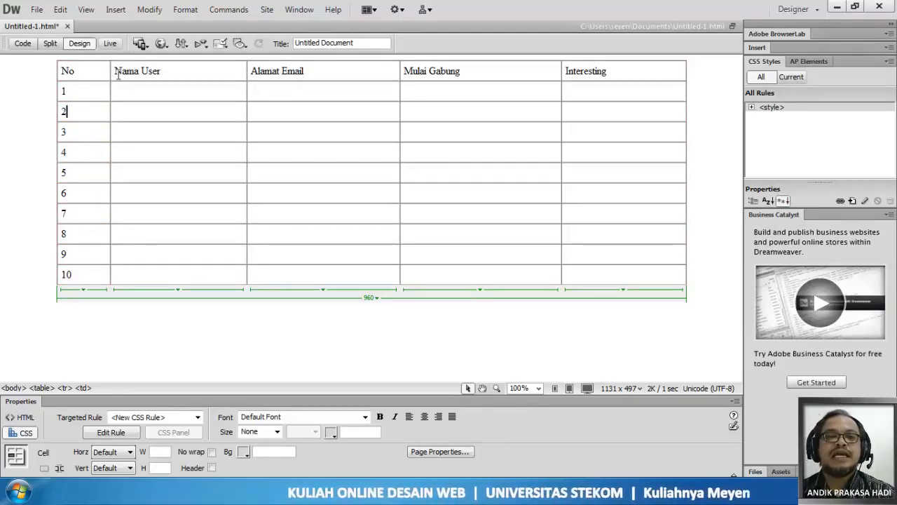
left_click(86, 72)
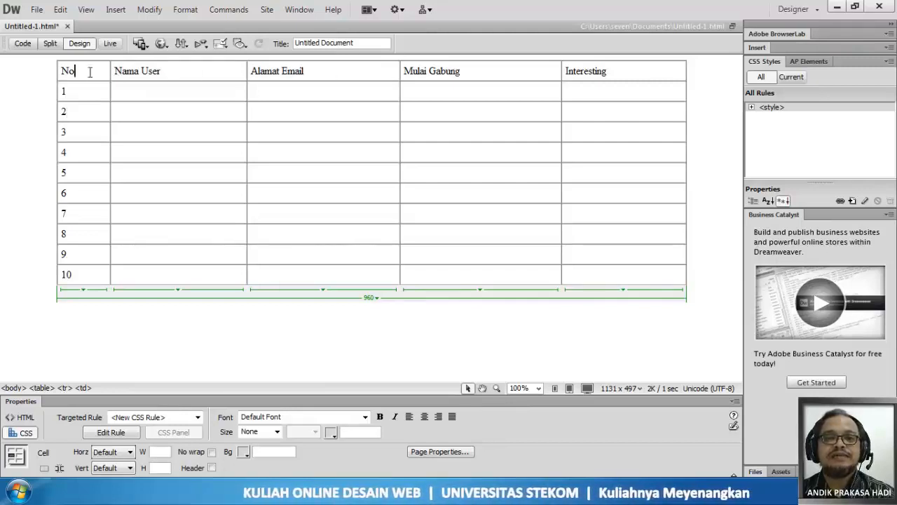
left_click(194, 72)
left_click(337, 72)
left_click(476, 68)
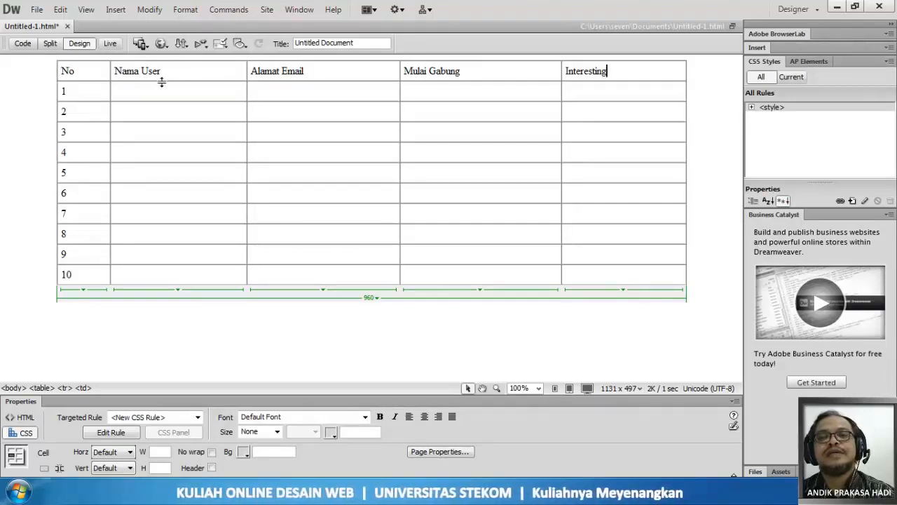
left_click(84, 72)
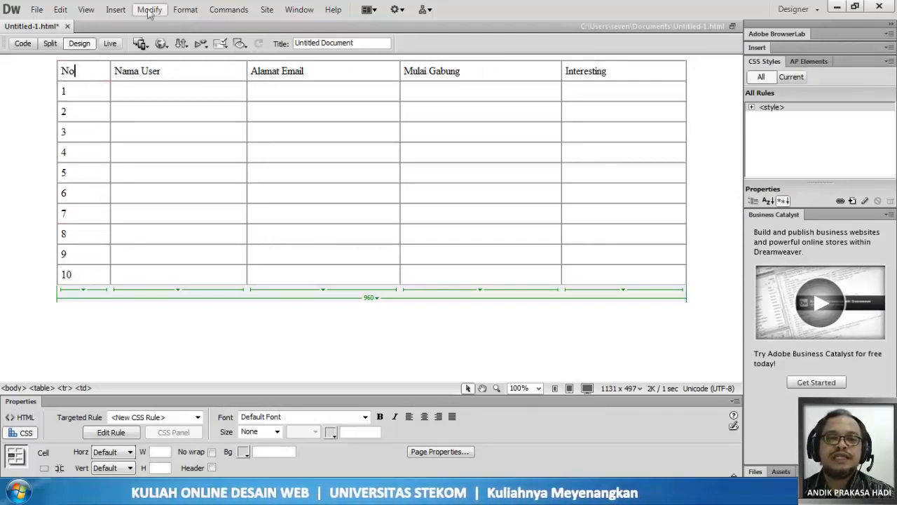
left_click(115, 10)
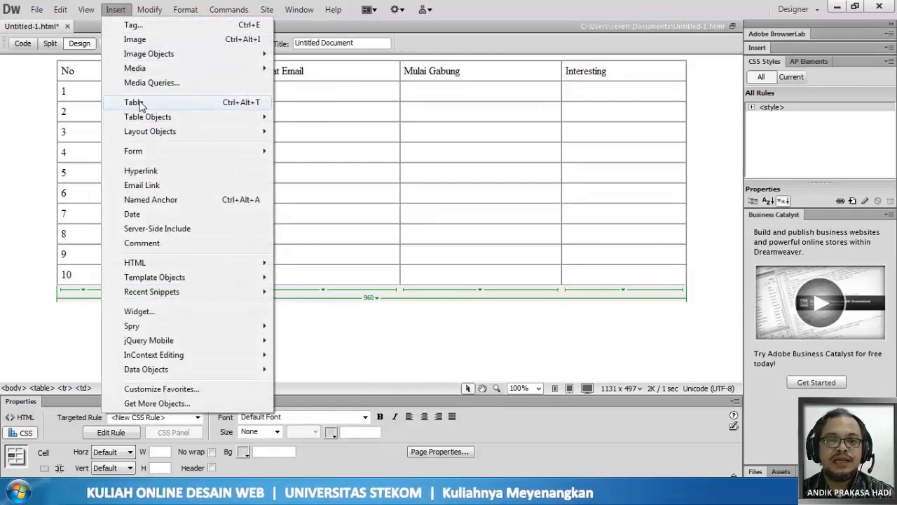
left_click(121, 13)
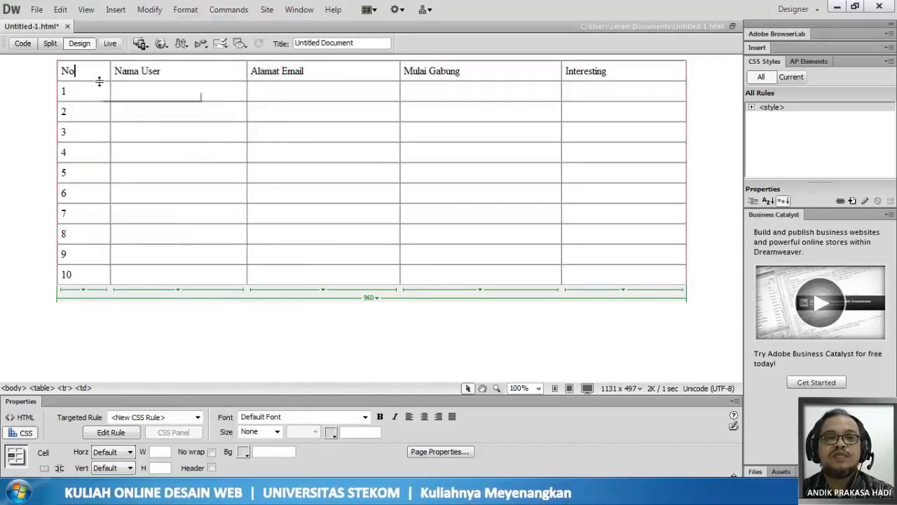
left_click(153, 14)
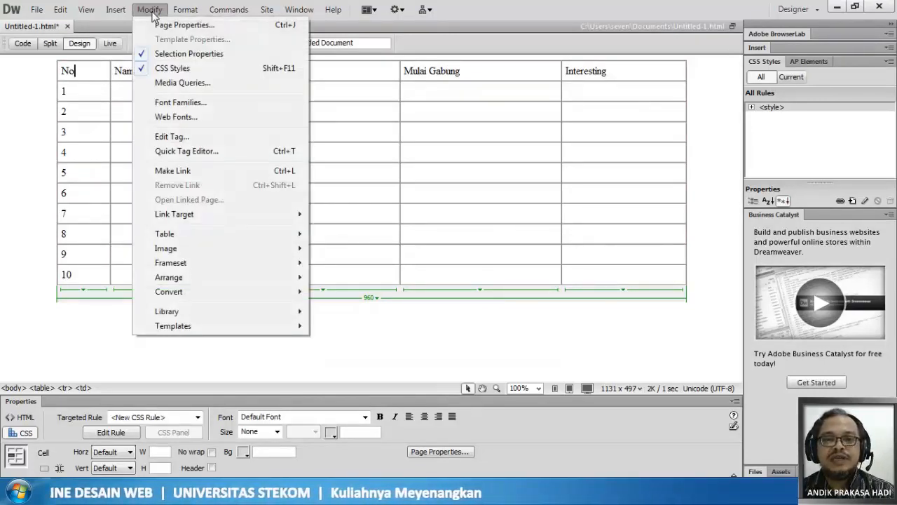
mouse_move(166, 236)
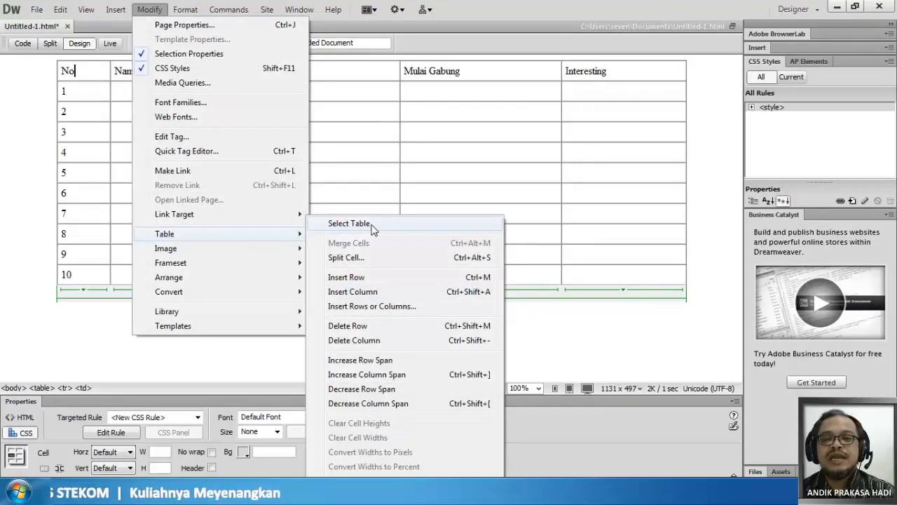
- Try adding a paragraph break before the No heading, and delete the break again
left_click(68, 73)
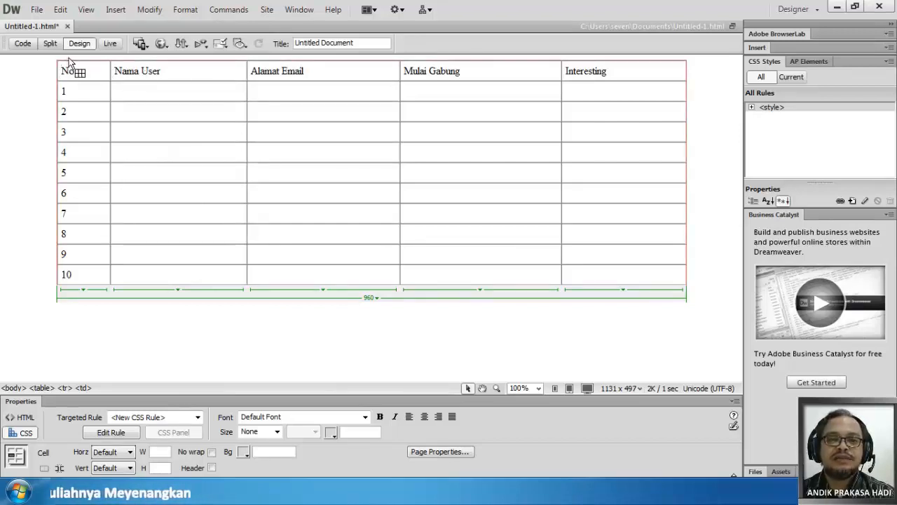
key("Return")
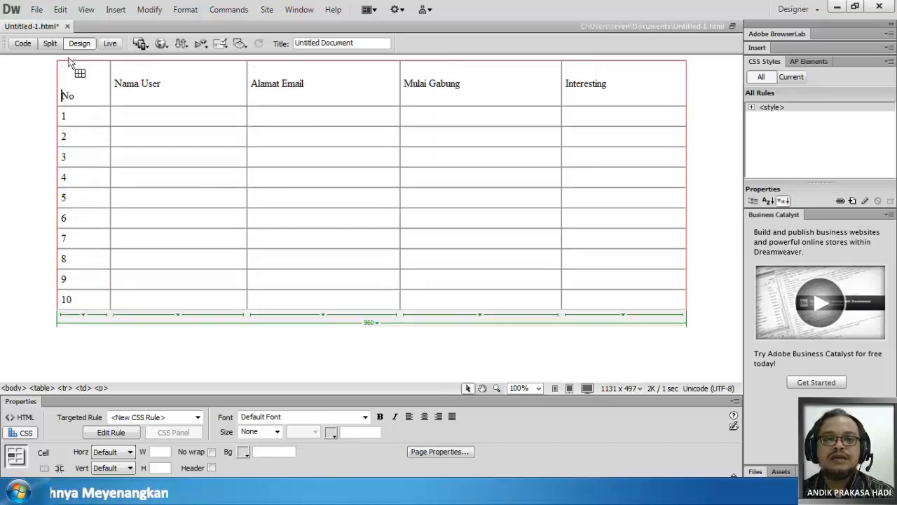
key("BackSpace")
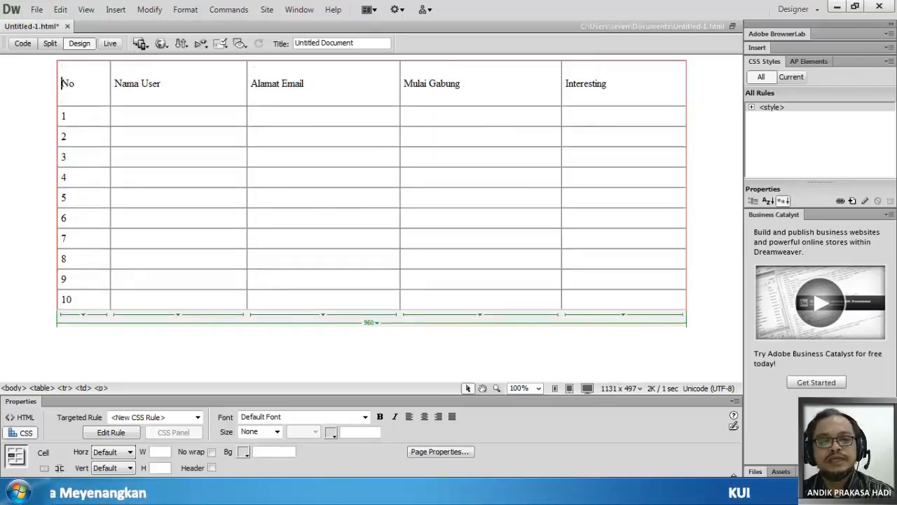
left_click(42, 94)
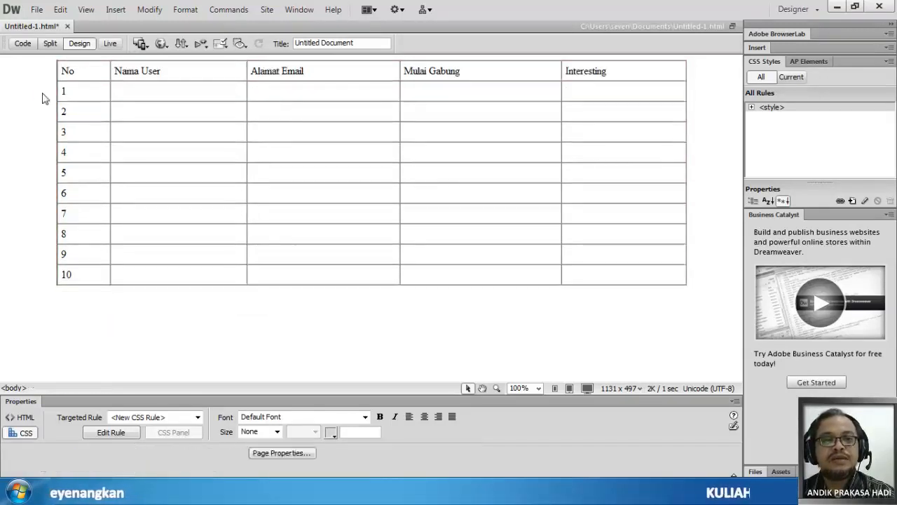
left_click(74, 71)
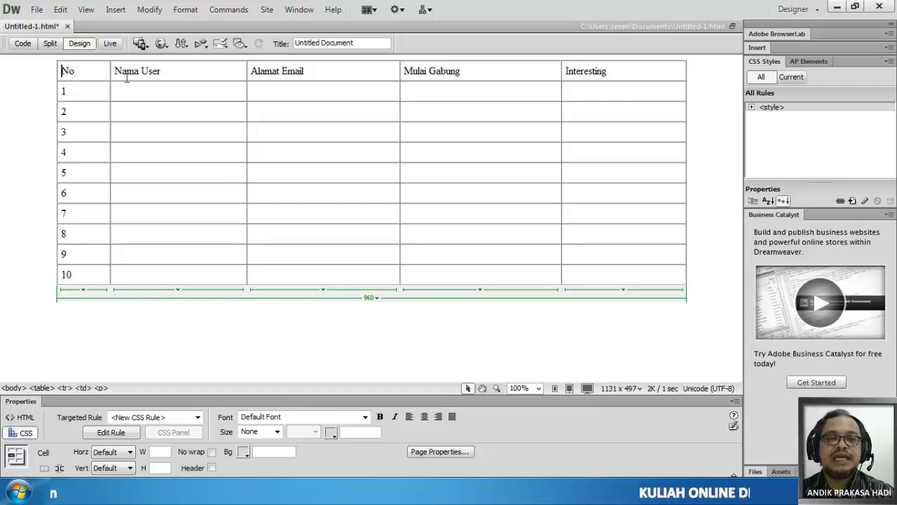
left_click(313, 71)
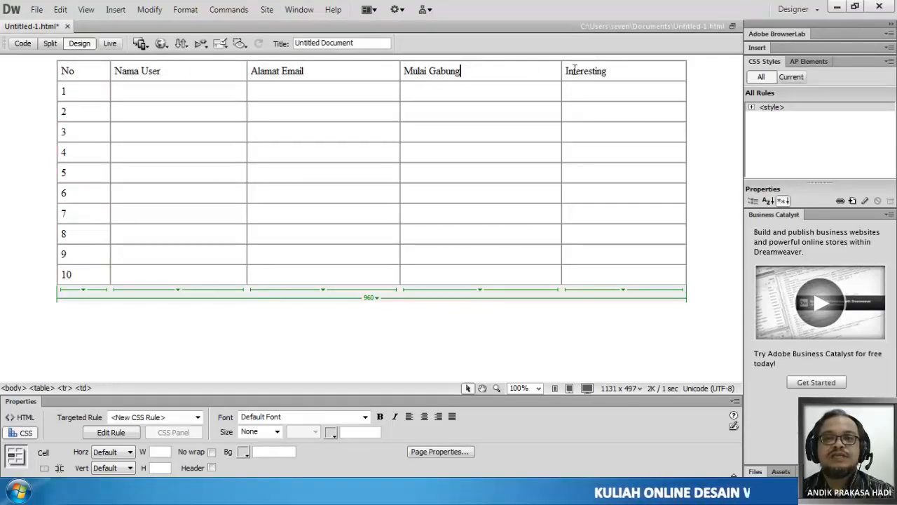
left_click(613, 70)
left_click(84, 72)
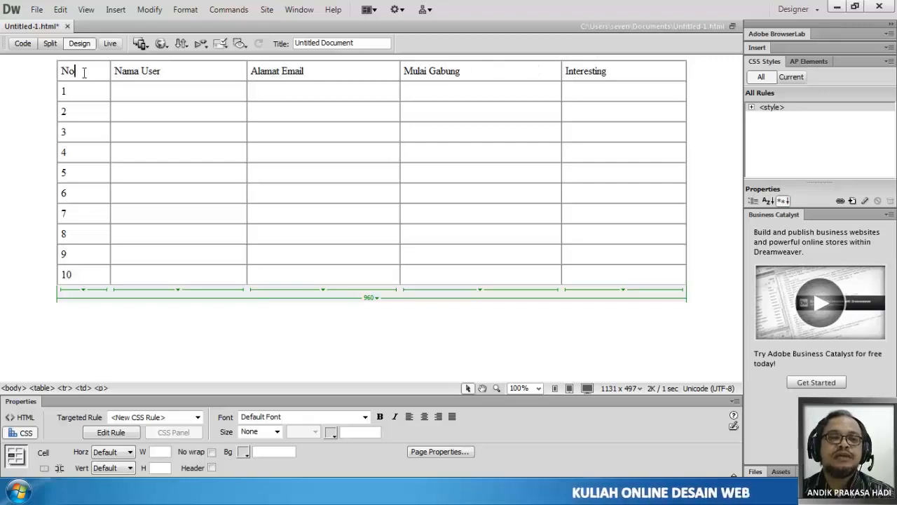
left_click(188, 74)
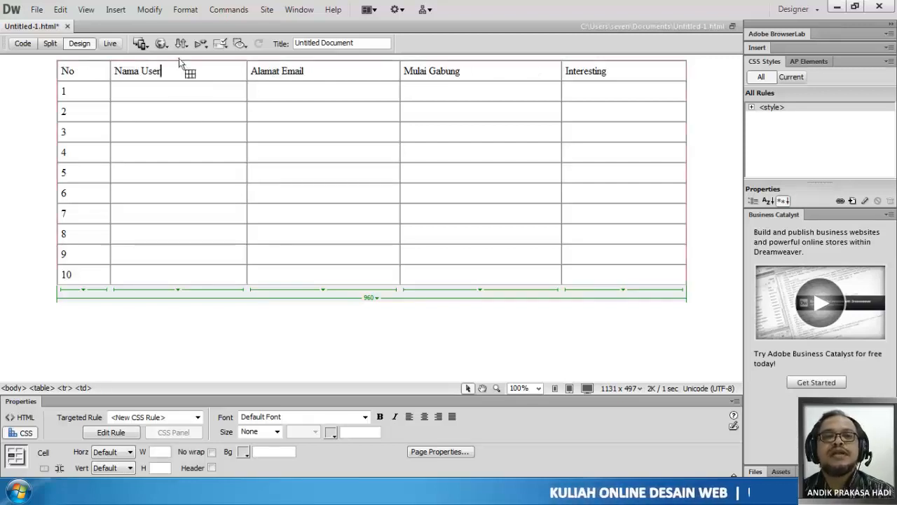
left_click(153, 10)
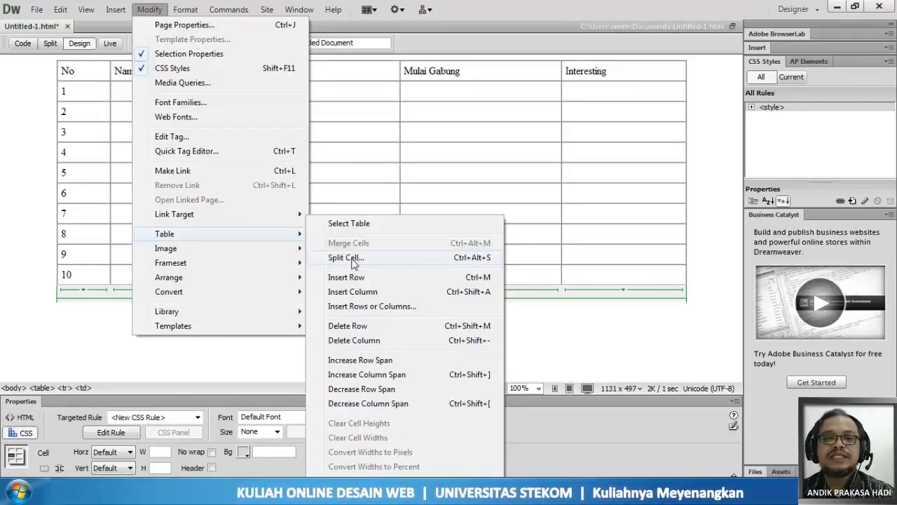
left_click(149, 9)
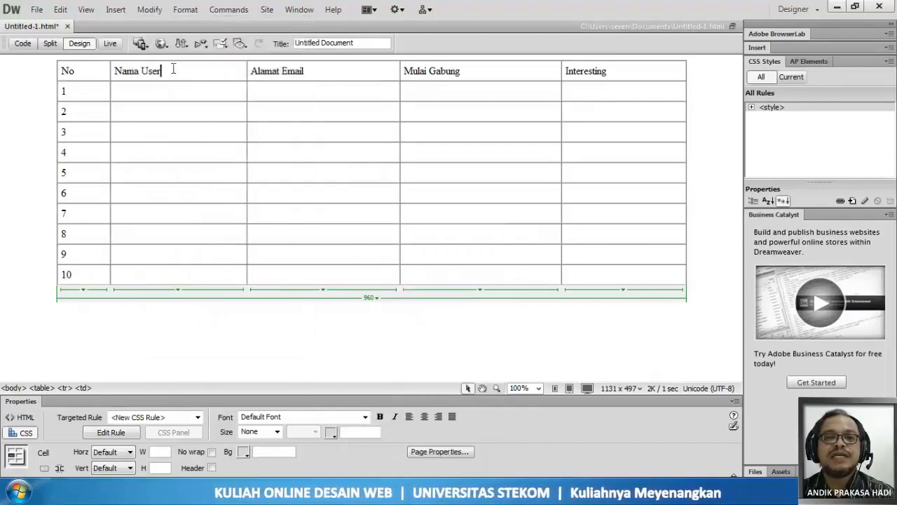
left_click(162, 87)
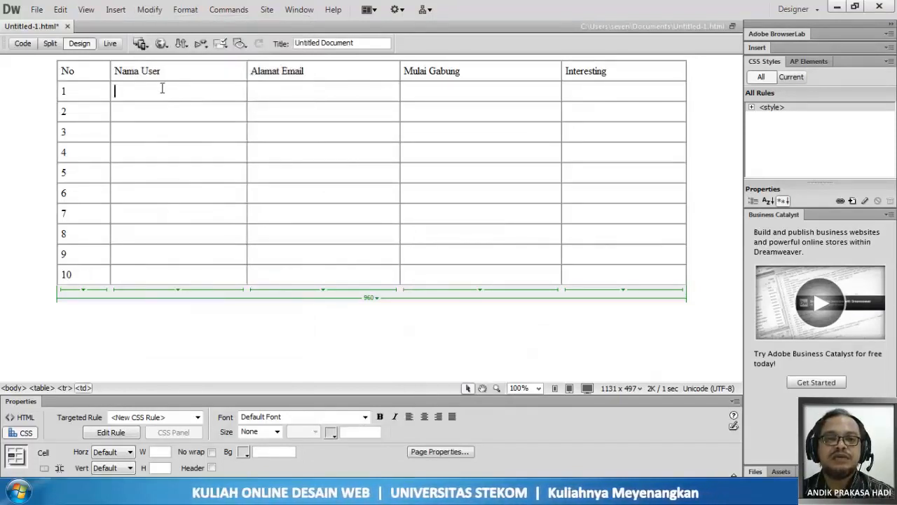
left_click_drag(162, 88, 174, 245)
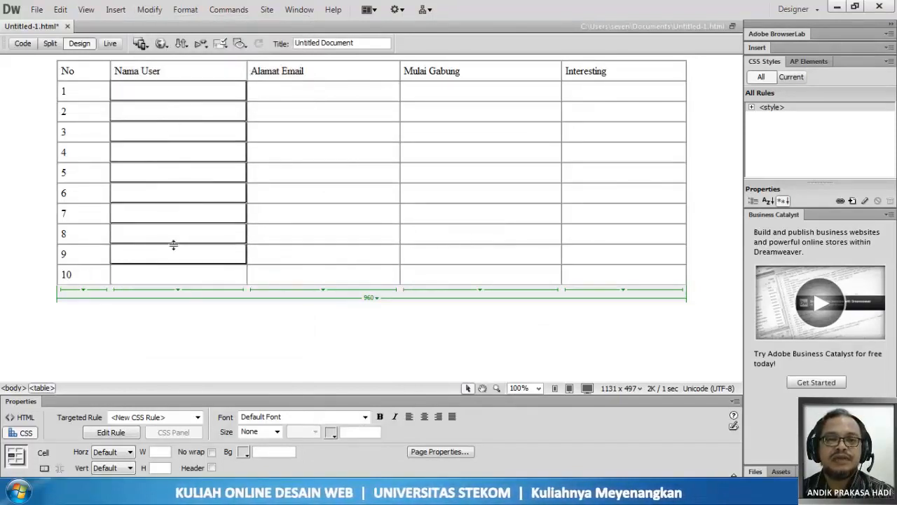
- Try splitting the Nama User cell in row 1 into 2 columns, and undo the split
left_click(149, 87)
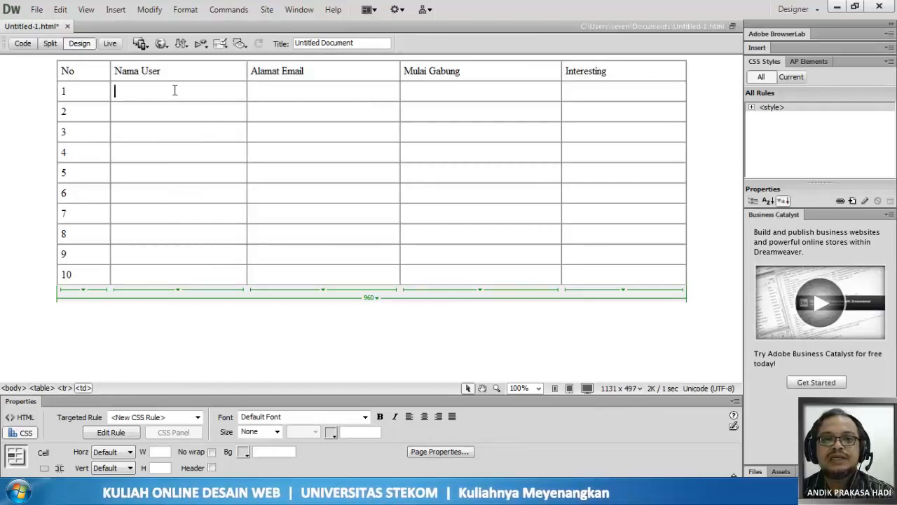
left_click(150, 10)
mouse_move(171, 237)
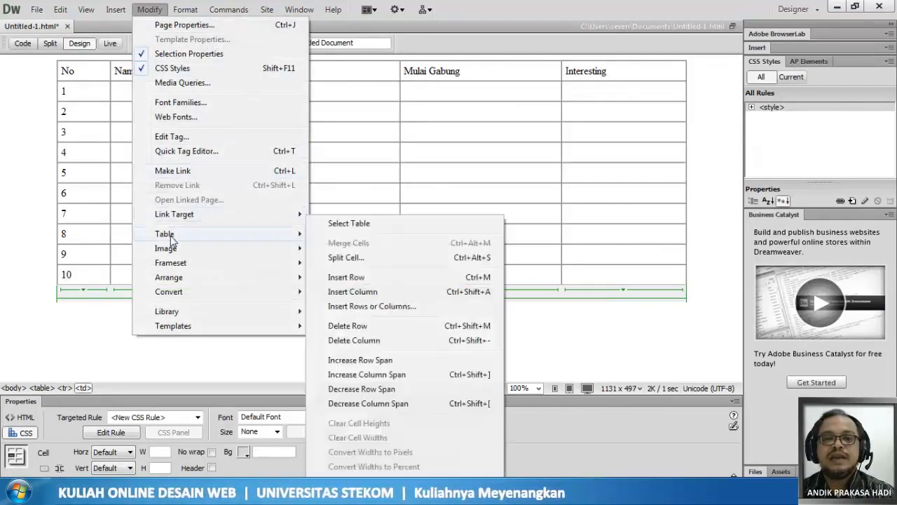
left_click(346, 257)
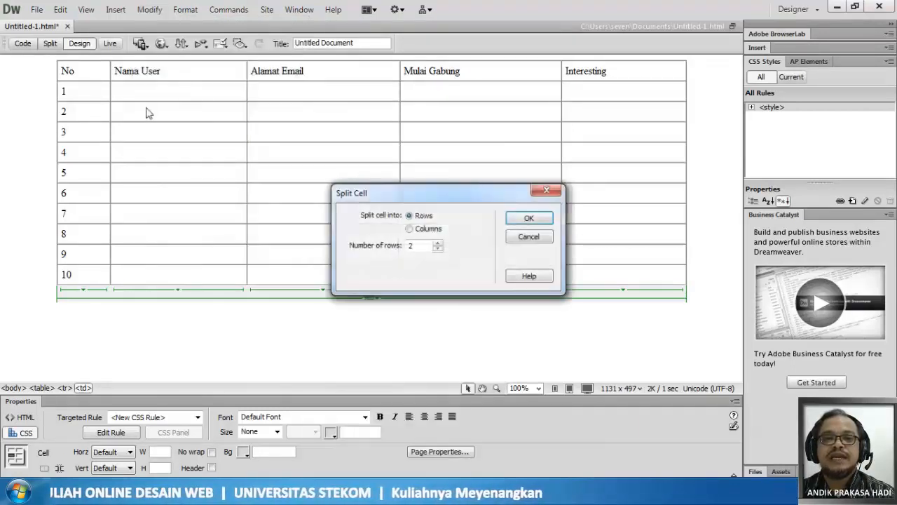
left_click(409, 229)
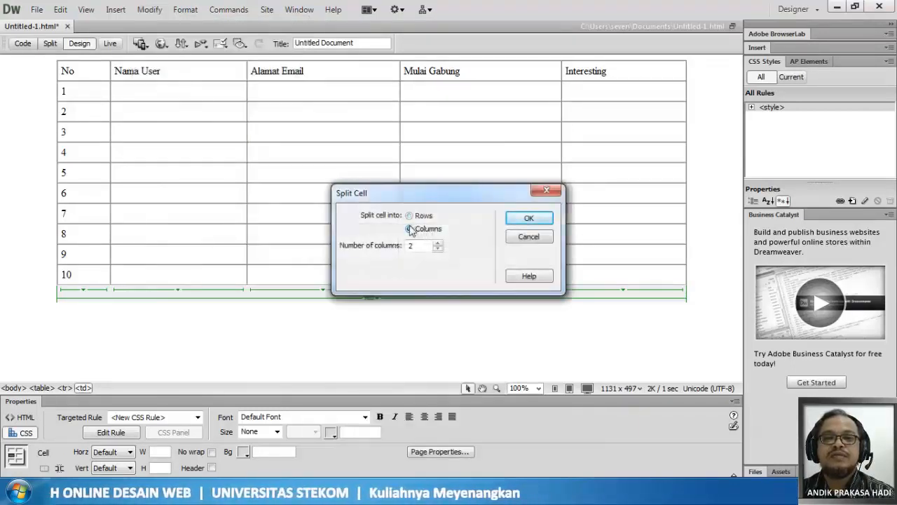
left_click(528, 217)
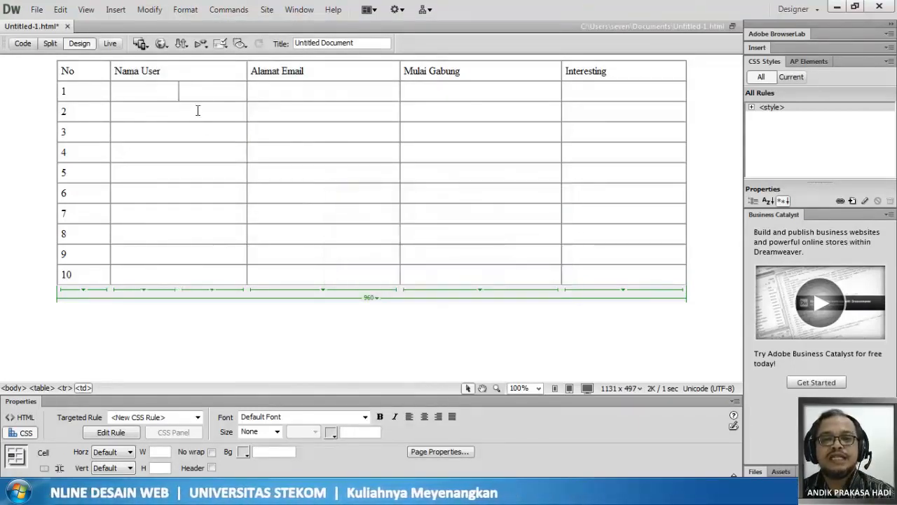
key("ctrl+z")
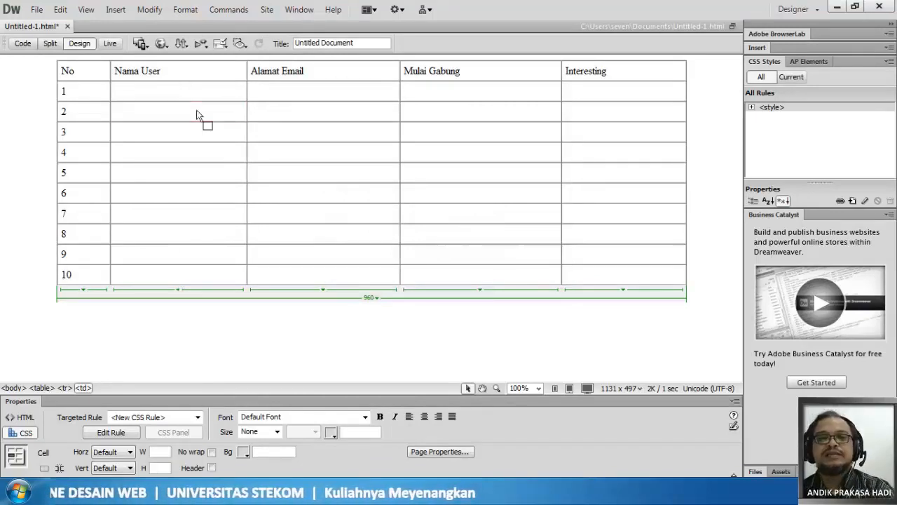
left_click(60, 71)
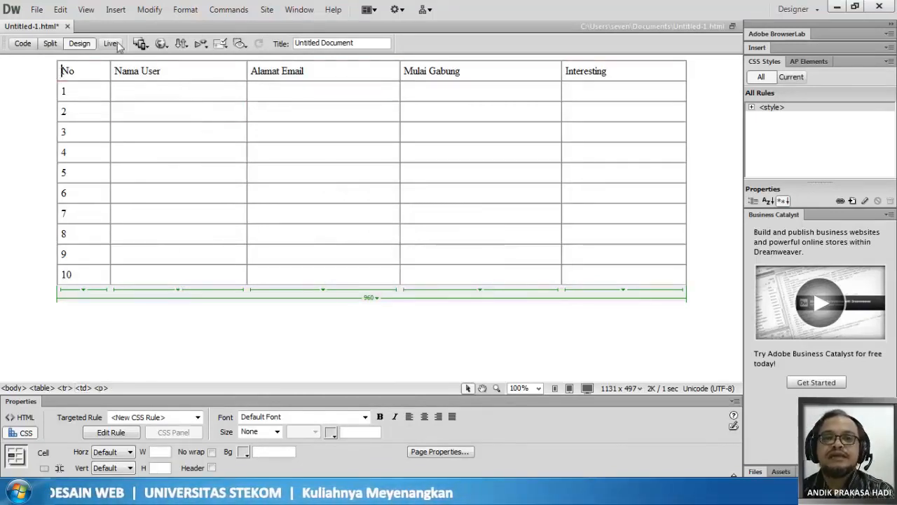
left_click(115, 9)
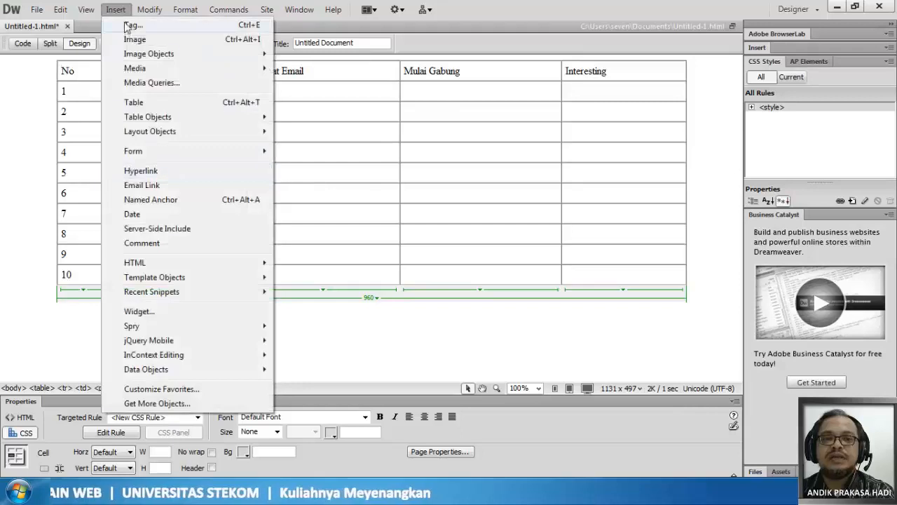
mouse_move(145, 12)
mouse_move(180, 234)
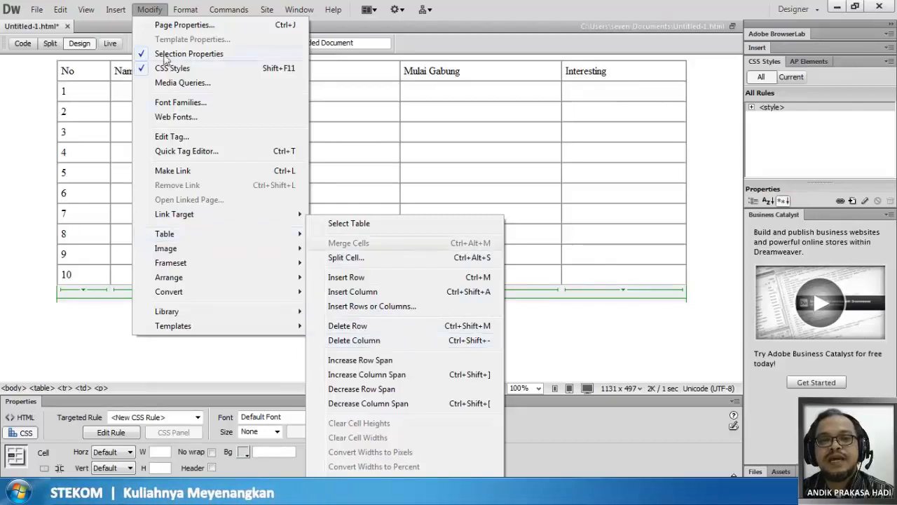
mouse_move(116, 9)
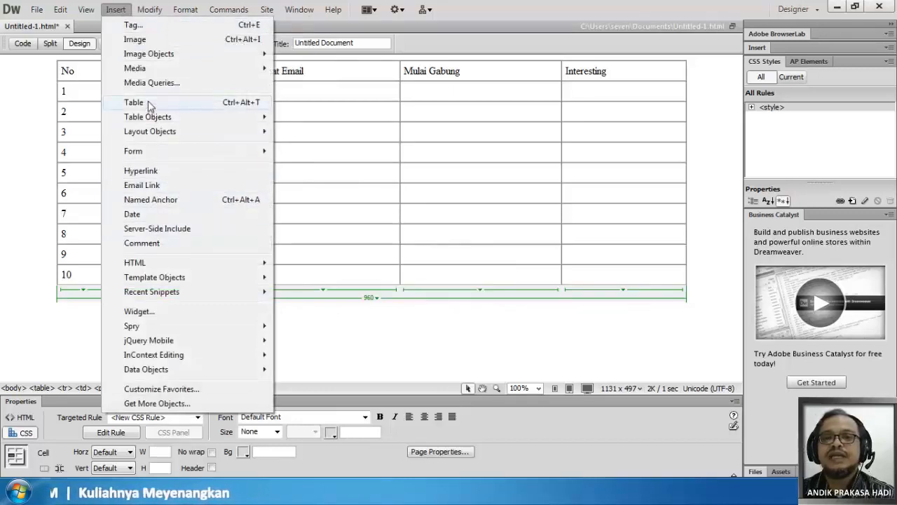
mouse_move(149, 124)
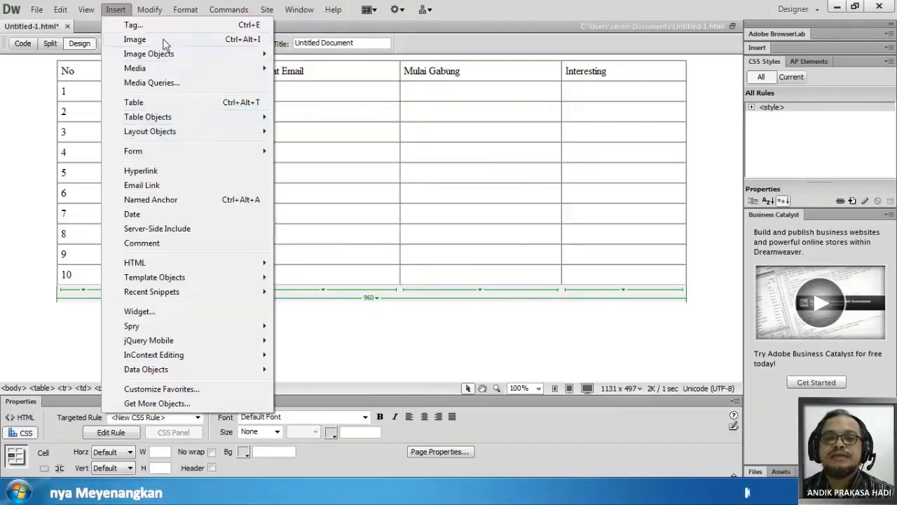
key("Escape")
key("Escape")
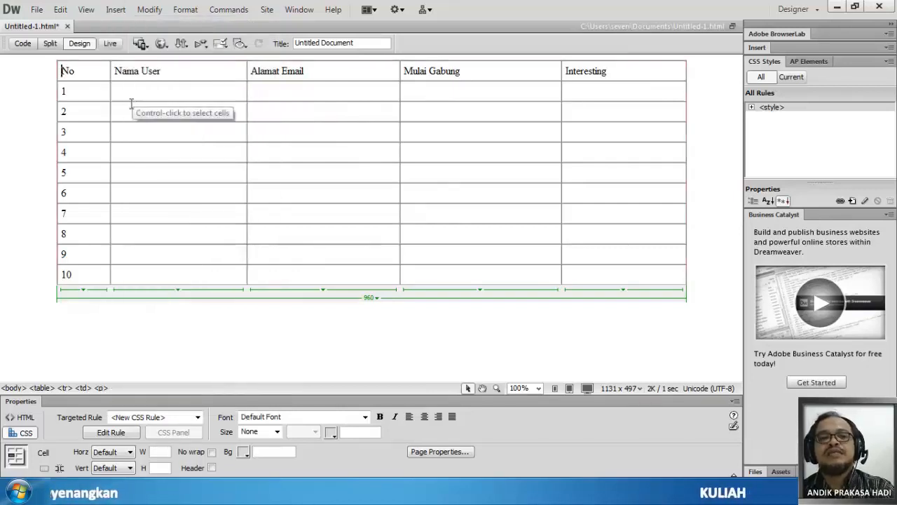
left_click(33, 137)
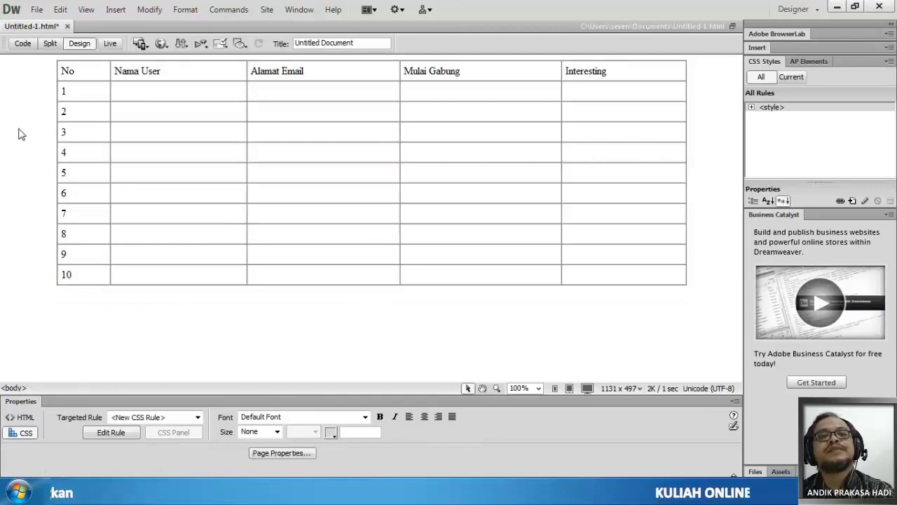
left_click(84, 78)
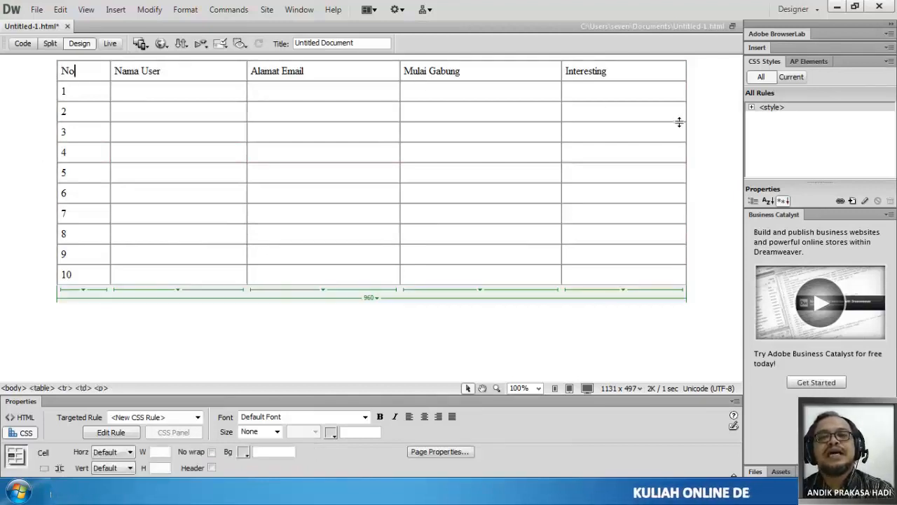
- Try adding an empty paragraph above the table, and delete it again
left_click(44, 138)
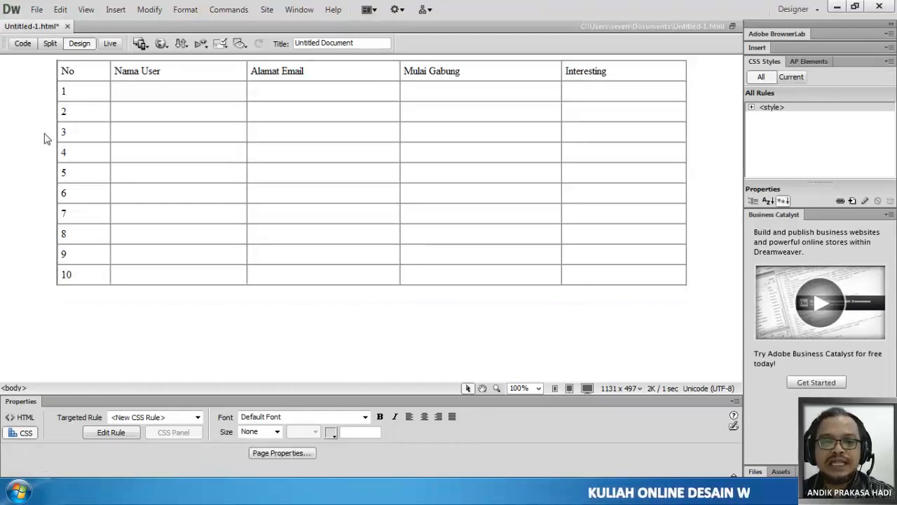
key("Return")
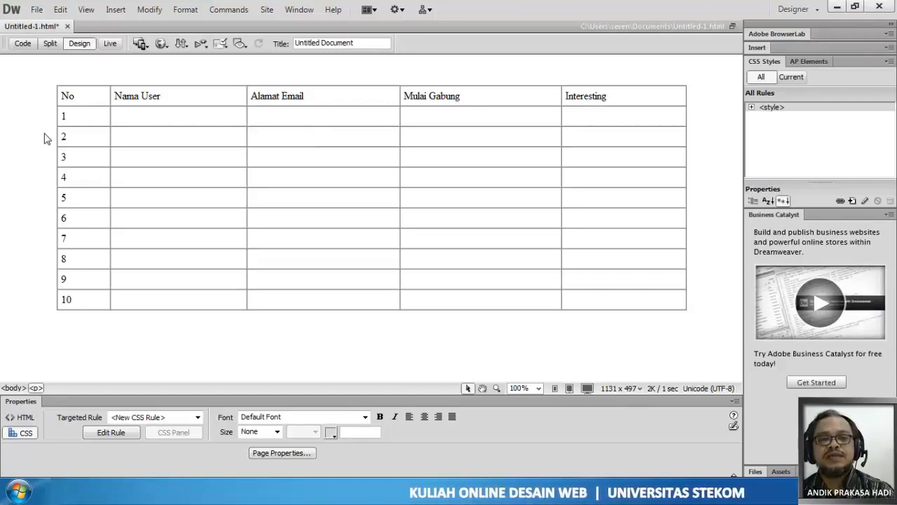
key("BackSpace")
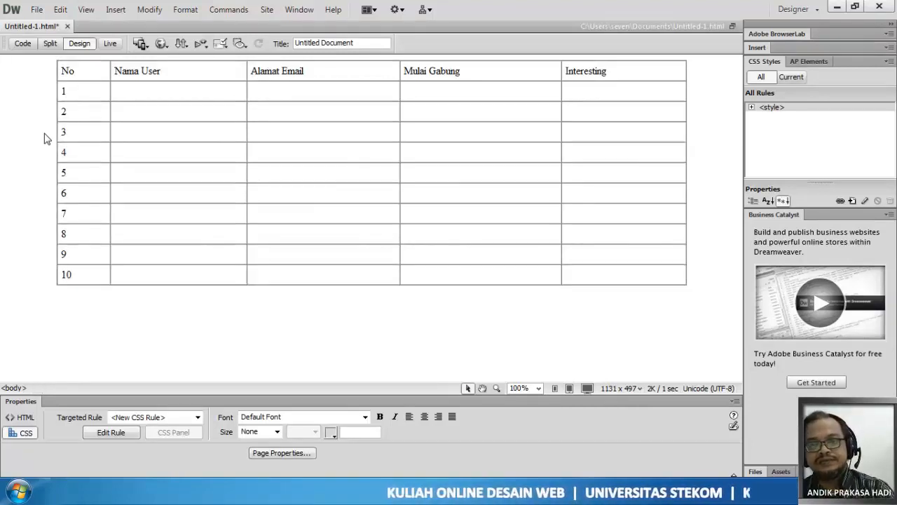
- Add an empty paragraph below the user list table
left_click(696, 275)
key("Return")
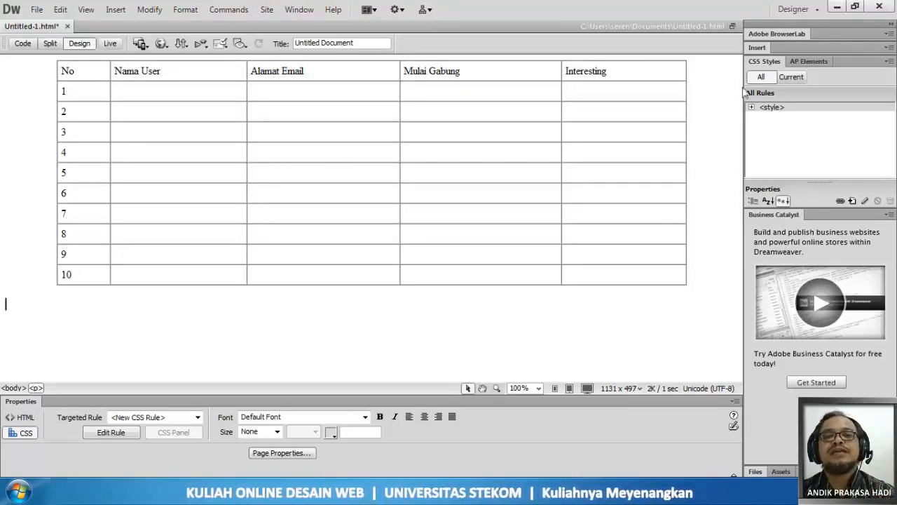
left_click(61, 153)
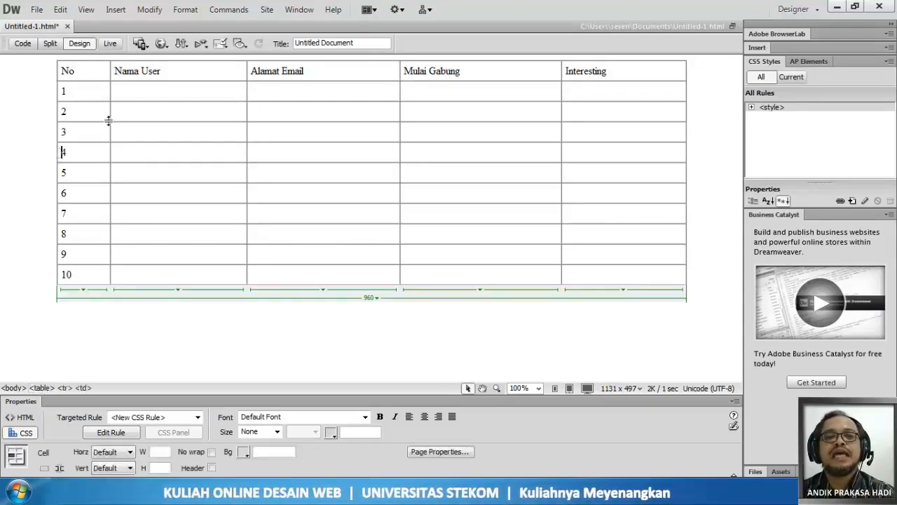
left_click(159, 13)
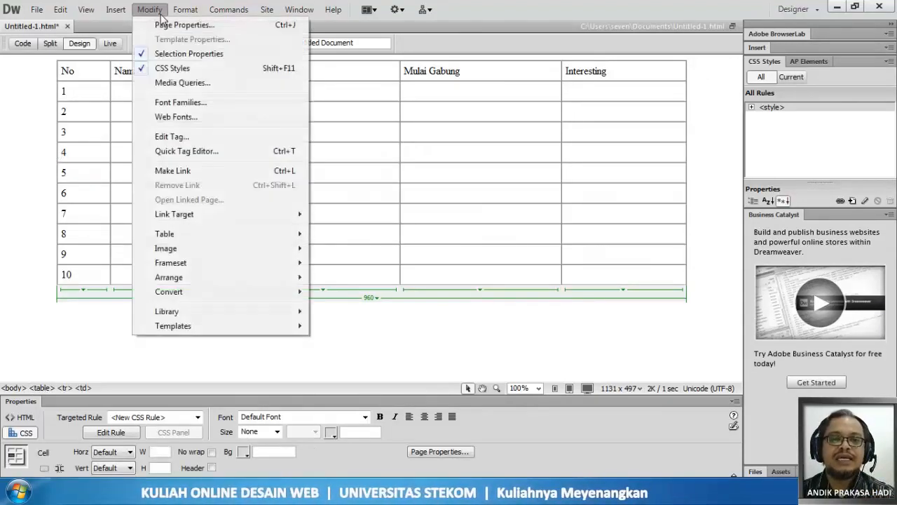
mouse_move(197, 237)
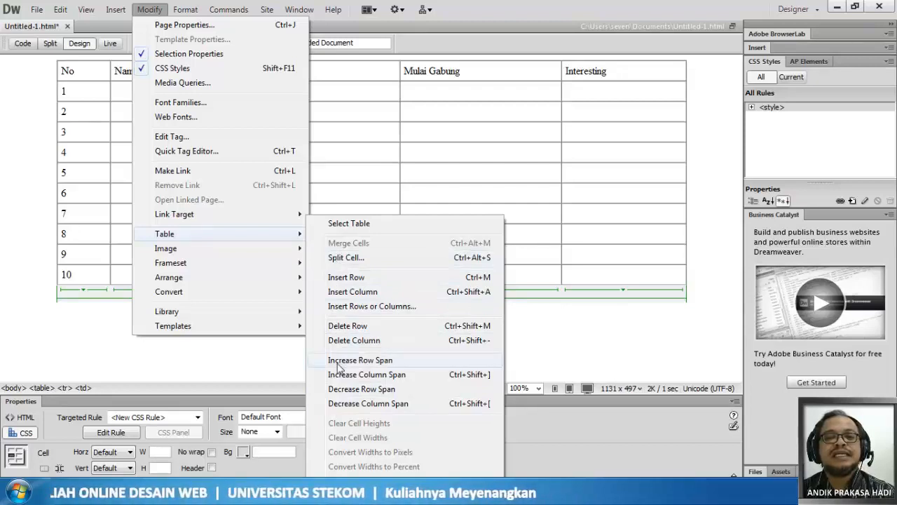
left_click(154, 9)
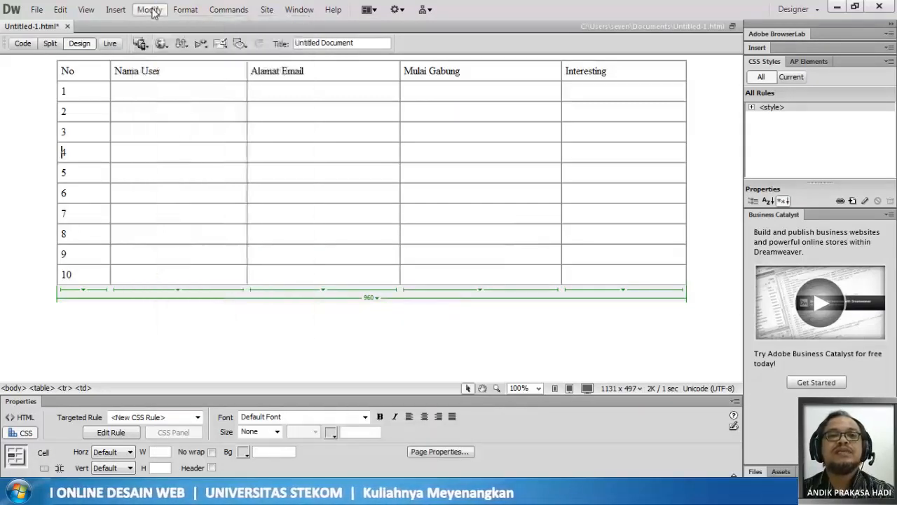
- Insert an empty paragraph above the user list table
left_click(53, 195)
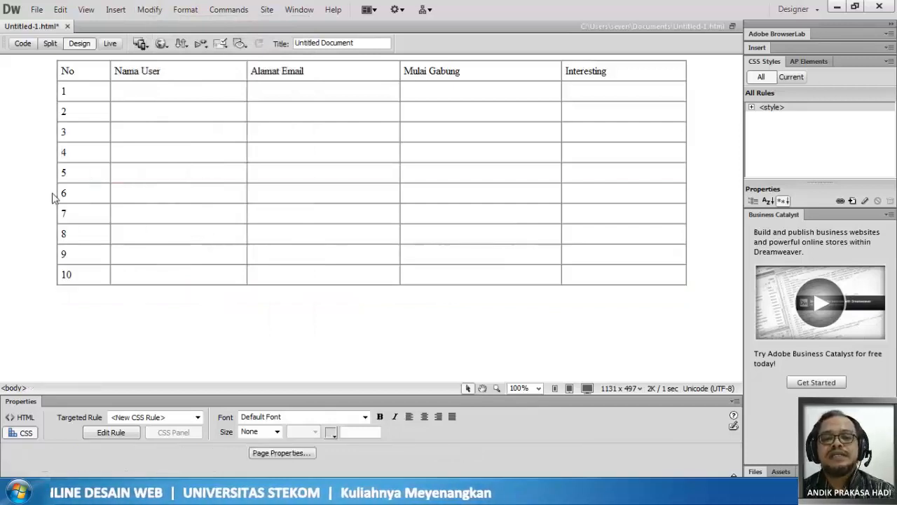
key("Return")
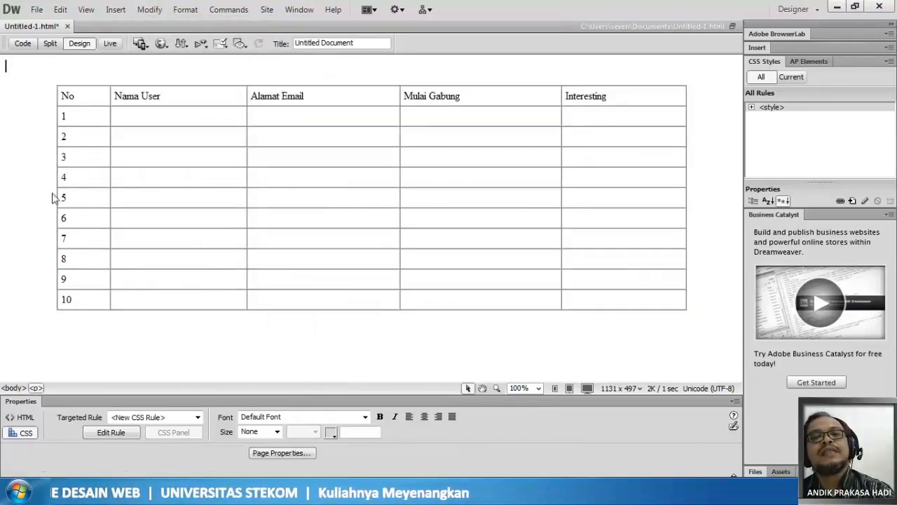
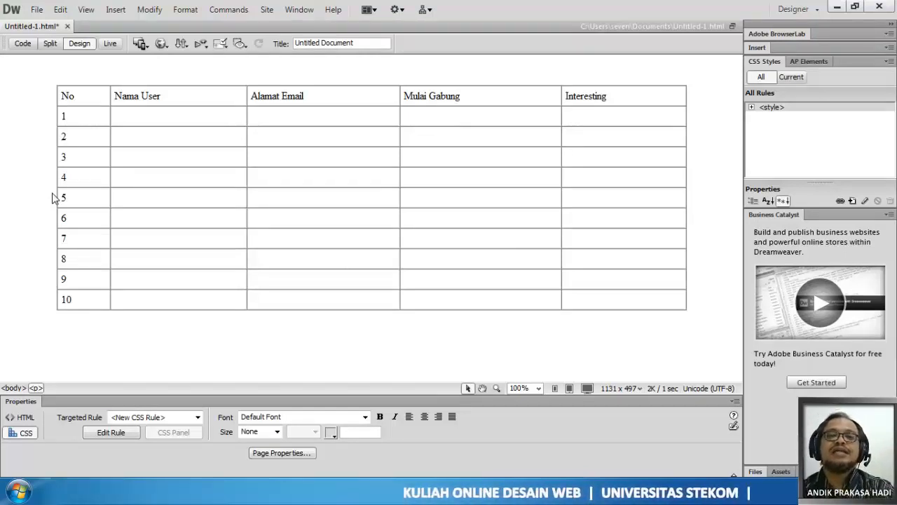
- Try adding a second empty paragraph above the user list table, and delete it again
left_click(52, 185)
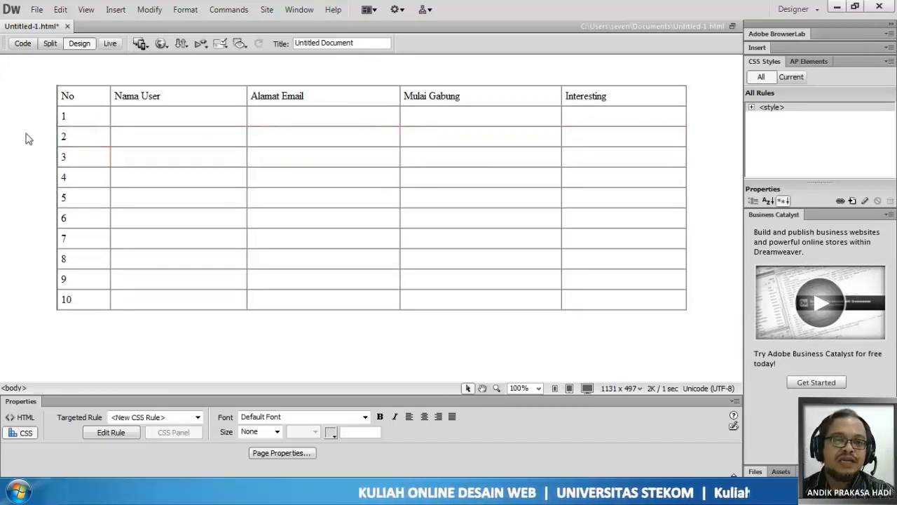
left_click(75, 96)
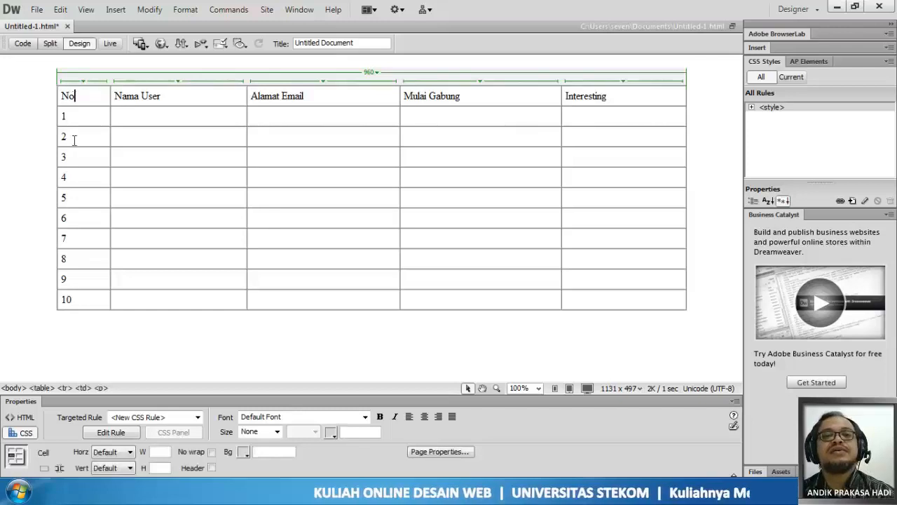
left_click(24, 146)
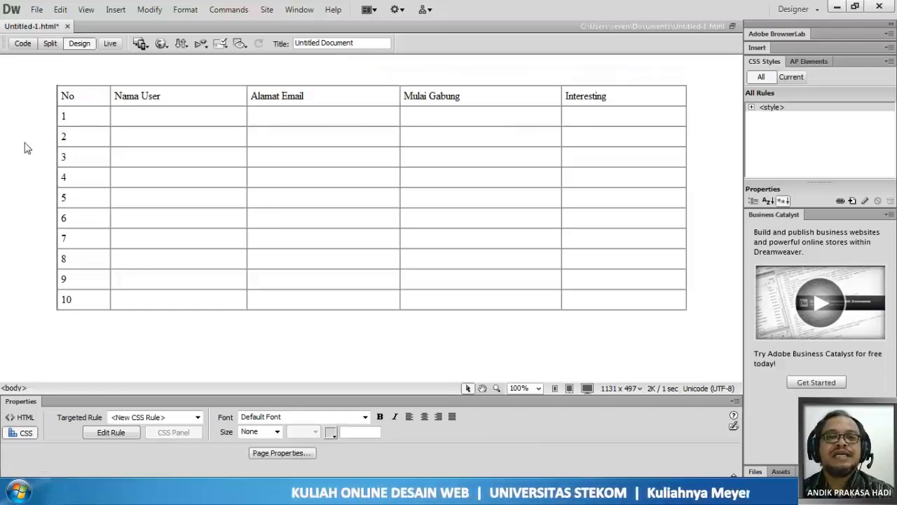
key("Return")
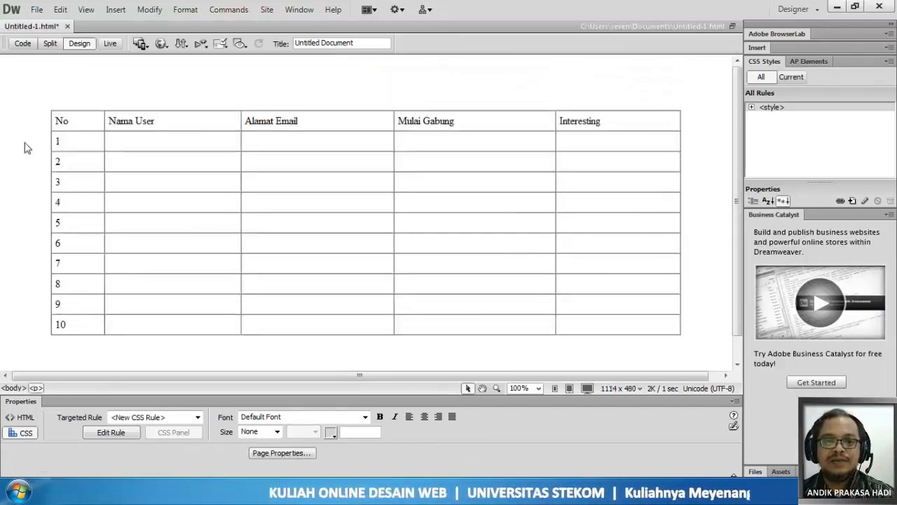
key("BackSpace")
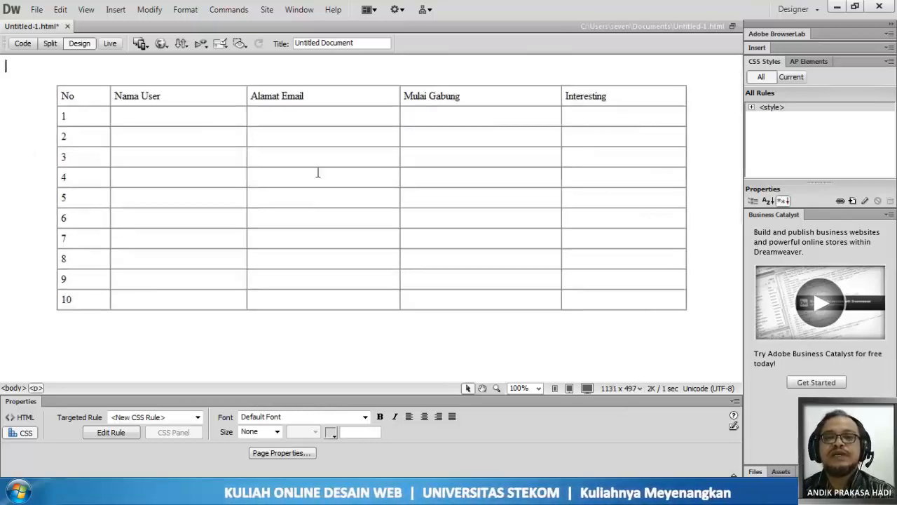
- Try adding extra empty paragraphs below the user list table, and delete all empty paragraphs there
left_click(106, 348)
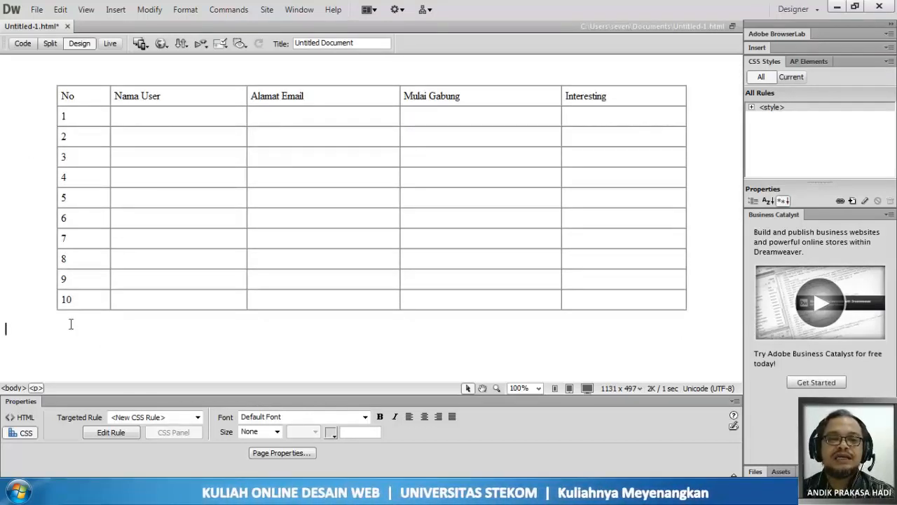
left_click(719, 242)
key("Return")
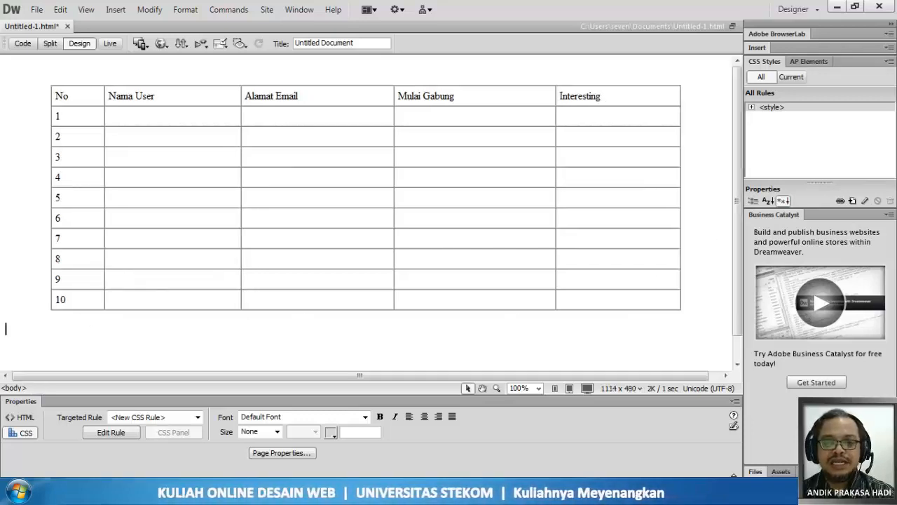
left_click(714, 219)
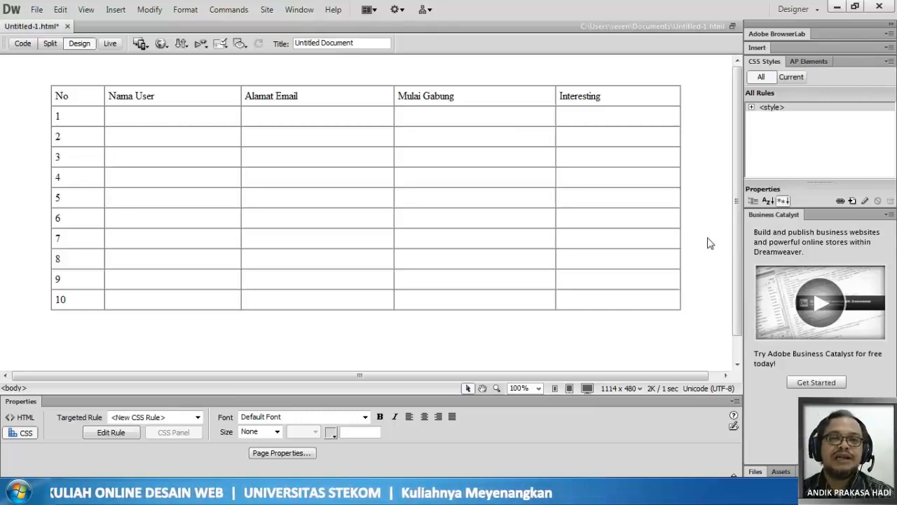
left_click(54, 351)
key("Return")
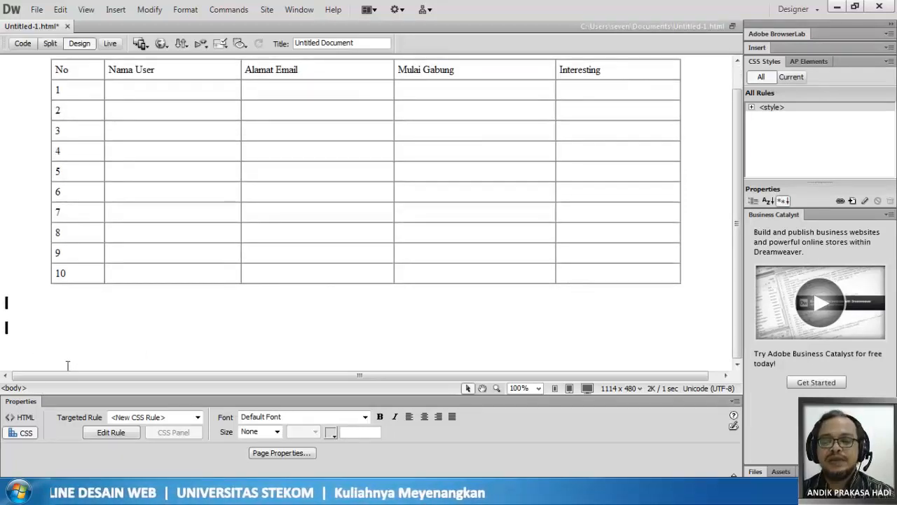
key("BackSpace")
key("BackSpace")
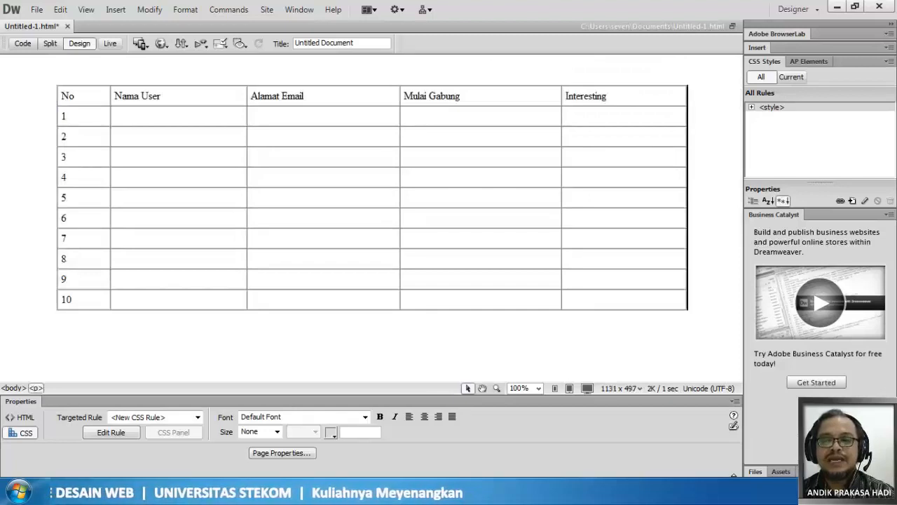
- Enter the heading "DATA USER DI SIAKAD STEKOM" in the empty paragraph above the table
left_click(133, 65)
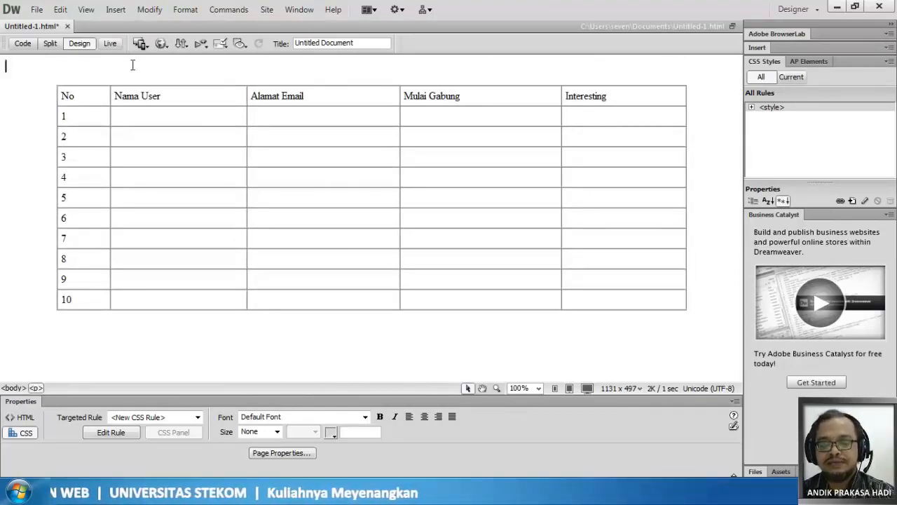
type("DAT")
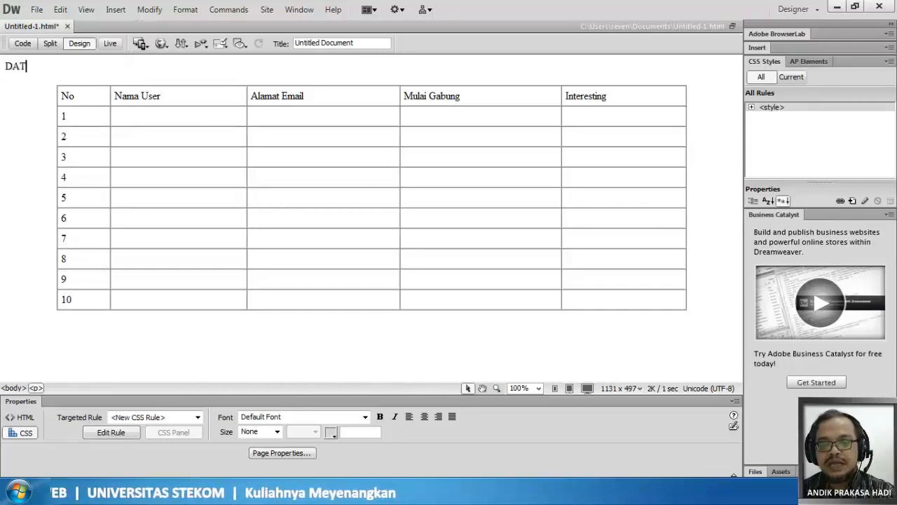
type("A USER ")
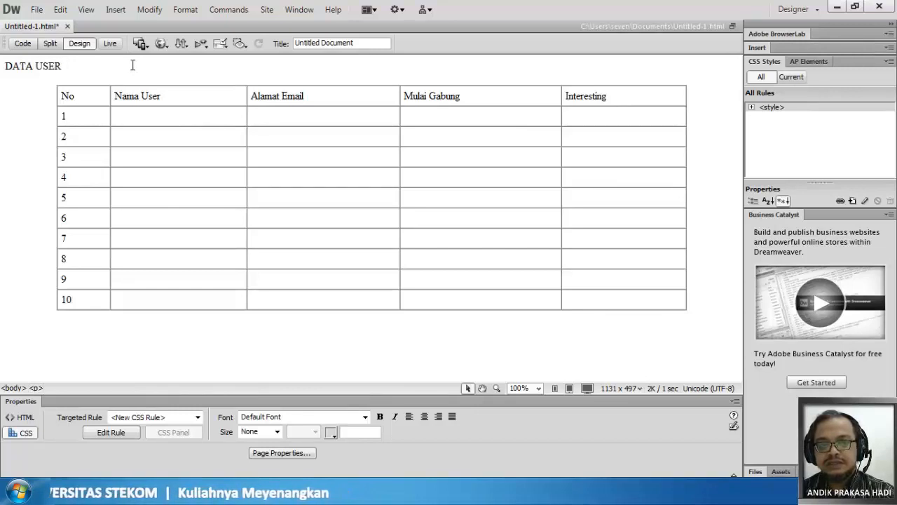
type("DI SIAK")
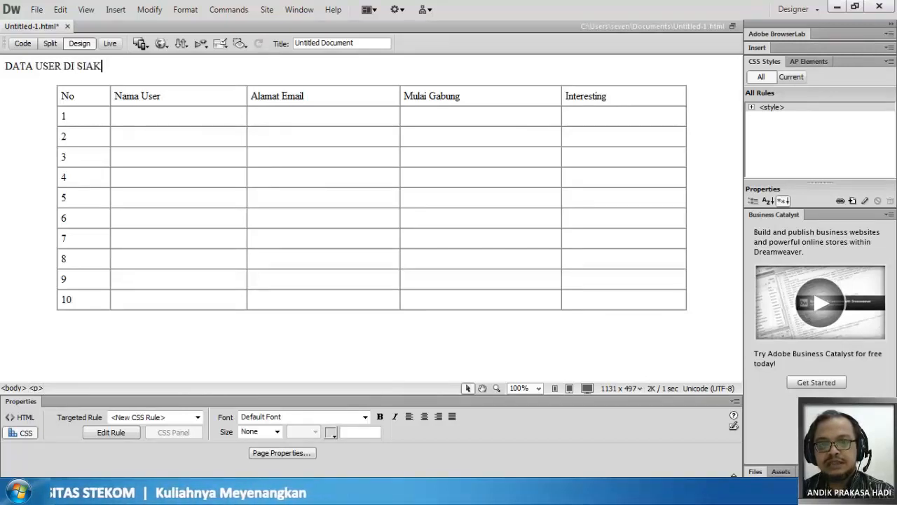
type("AD STEKOM")
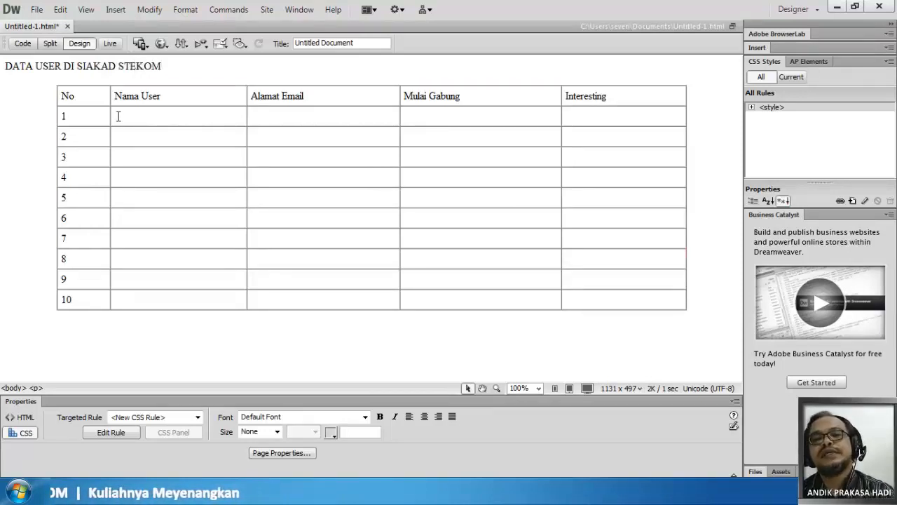
- Add a paragraph below the table with the source line "Sumber : Siakad STEKOM"
left_click(708, 303)
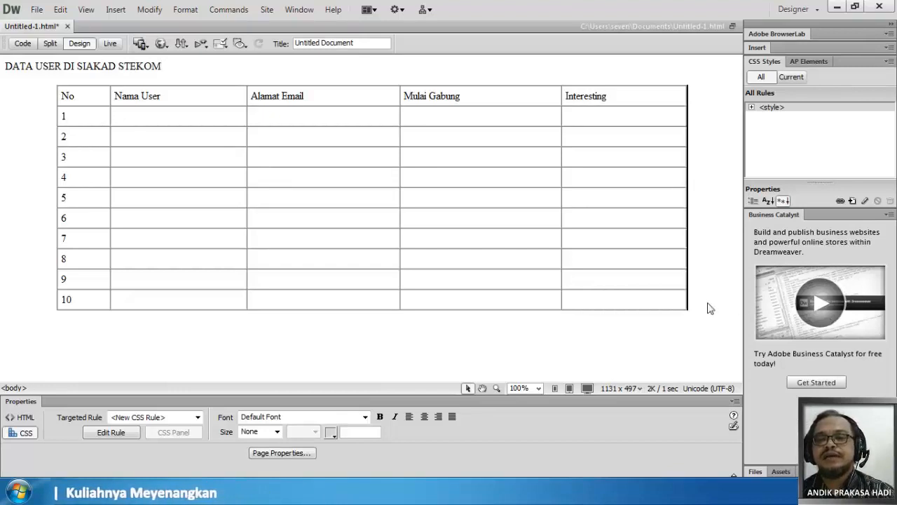
key("Return")
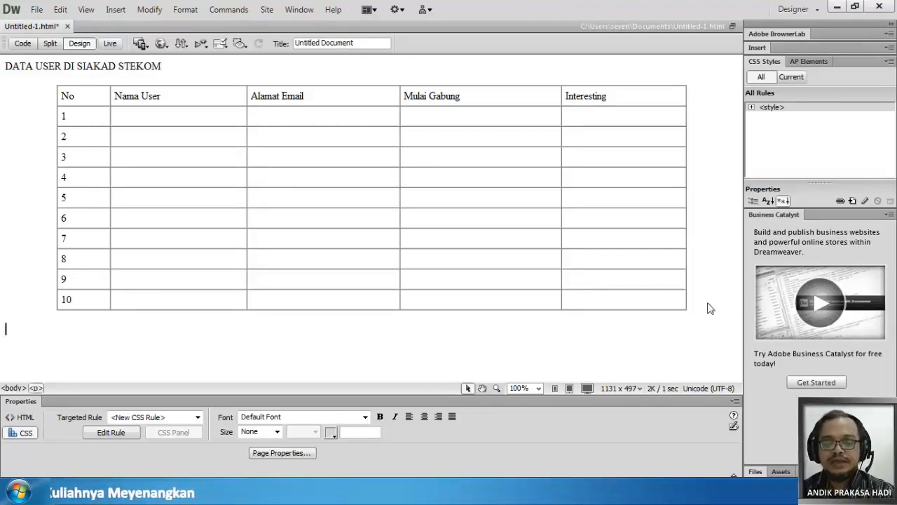
type("Sumbe")
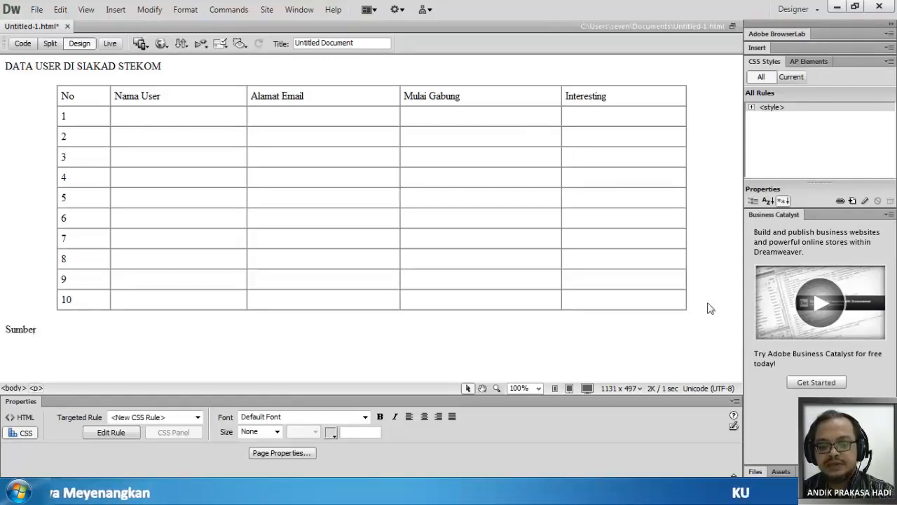
type("r : S")
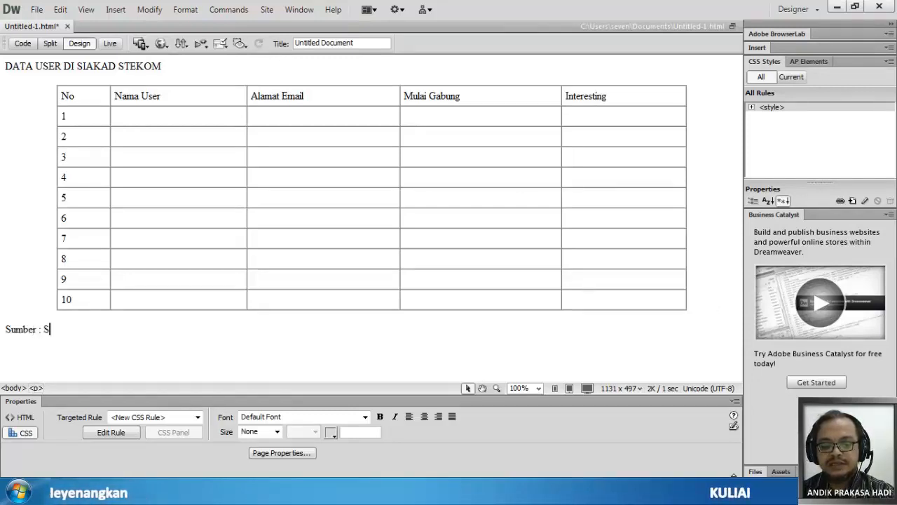
type("iakad S")
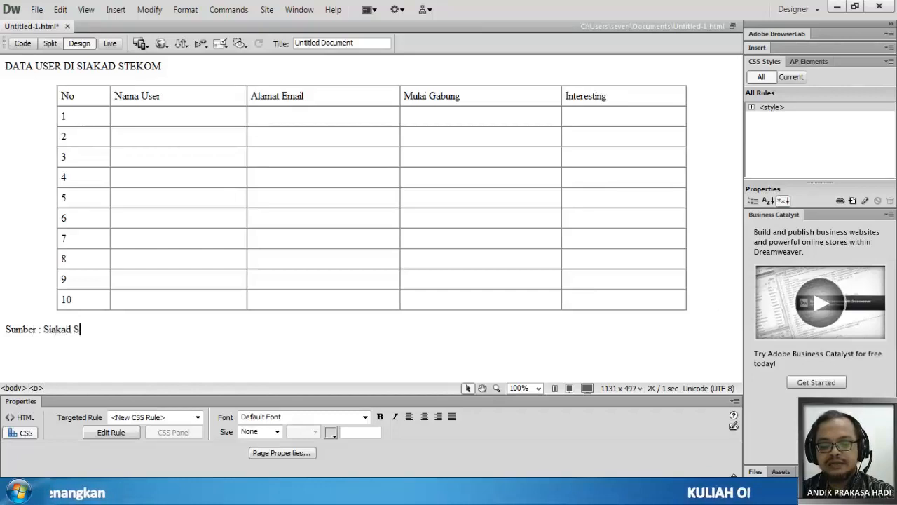
type("TEKOM")
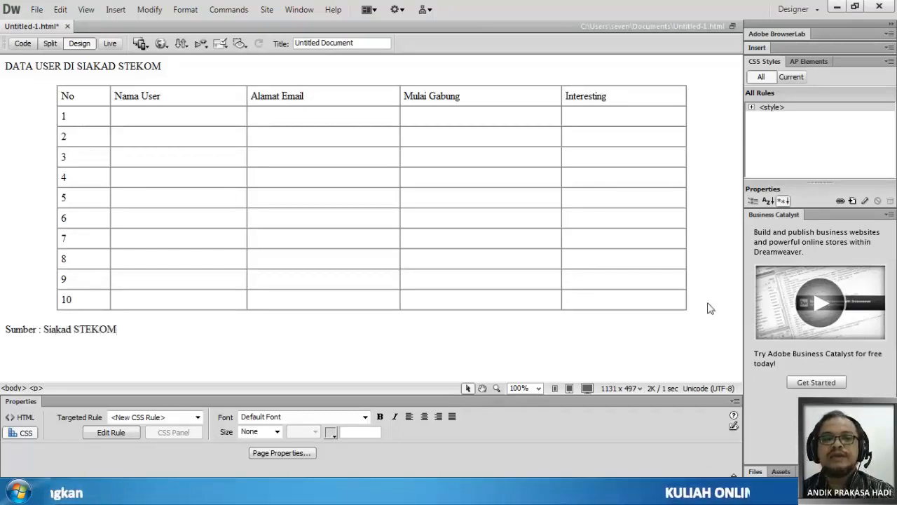
key("BackSpace")
key("BackSpace")
key("BackSpace")
key("BackSpace")
key("BackSpace")
key("BackSpace")
key("BackSpace")
key("BackSpace")
key("BackSpace")
key("BackSpace")
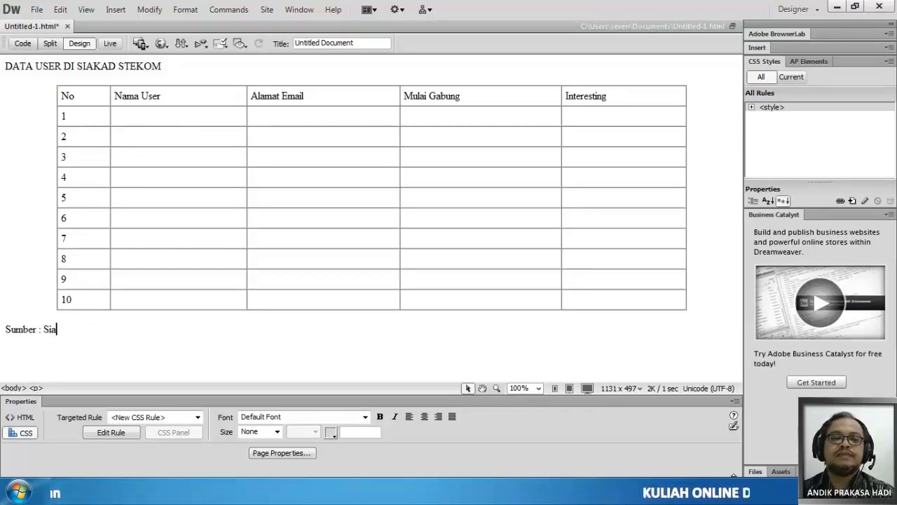
type("ak")
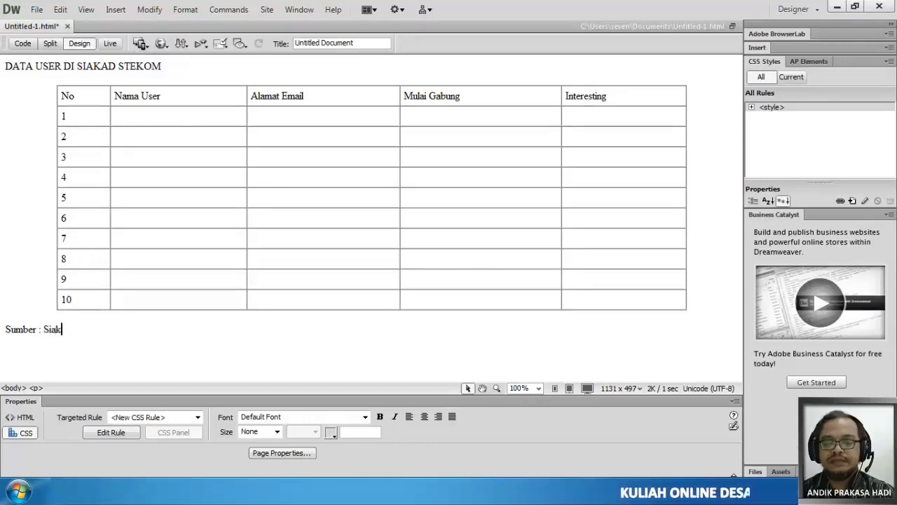
type("a")
type("d S")
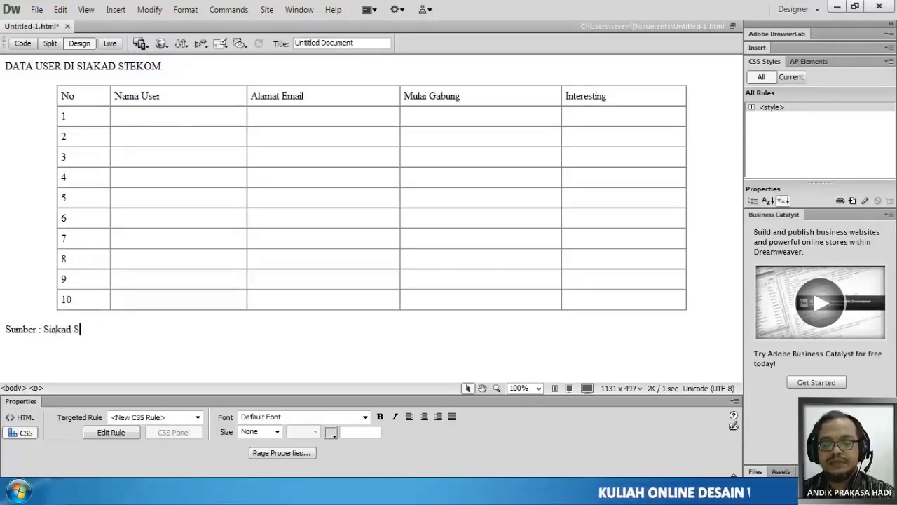
type("TEKM")
key("BackSpace")
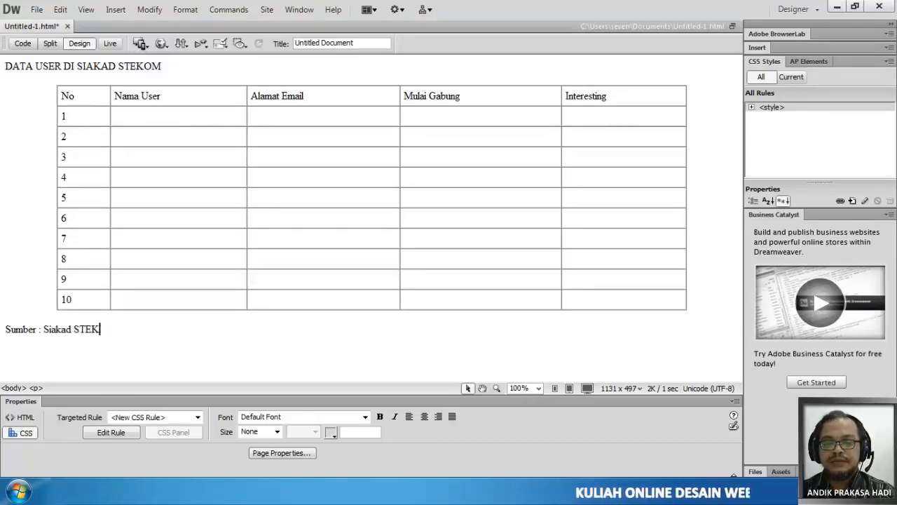
type("OM")
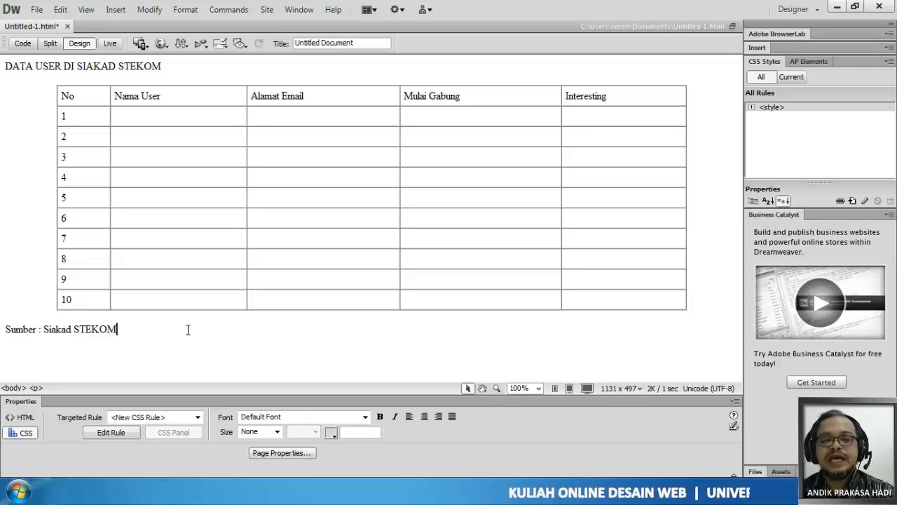
- Select the heading text above the table and target a new CSS rule for it
left_click(23, 418)
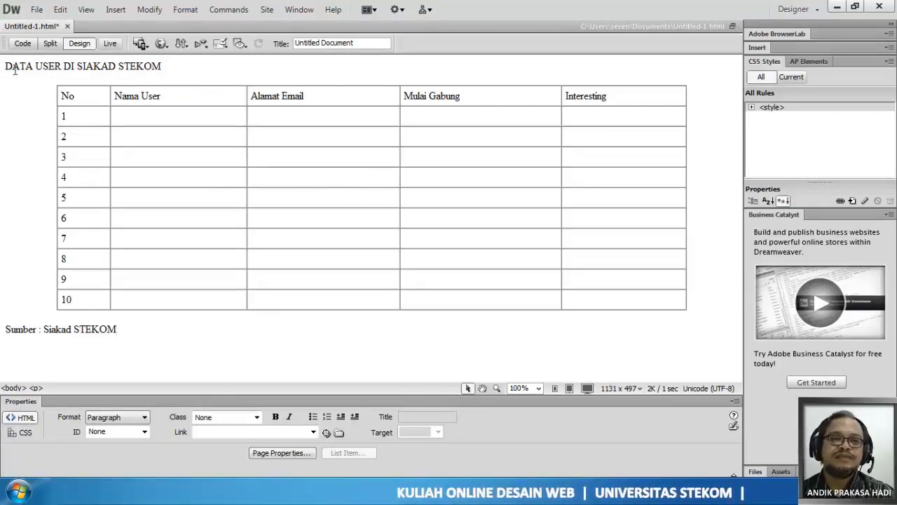
left_click_drag(8, 67, 174, 66)
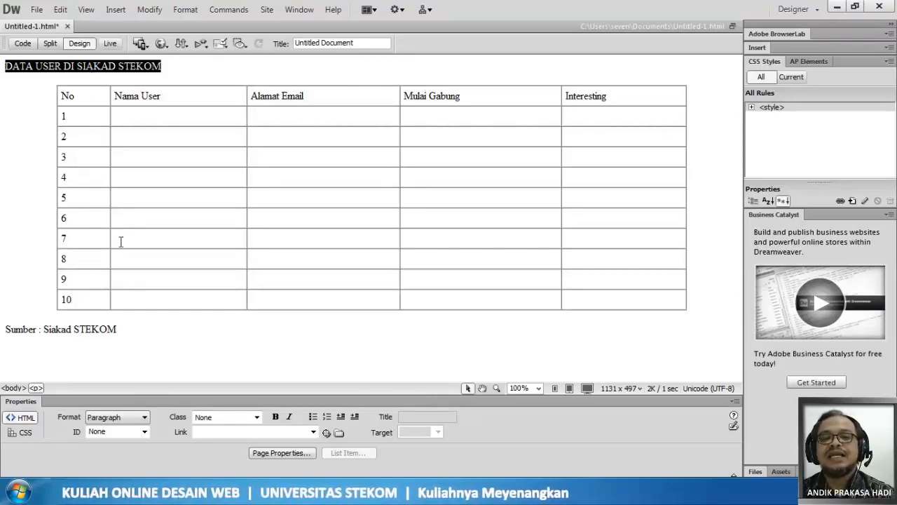
left_click(21, 434)
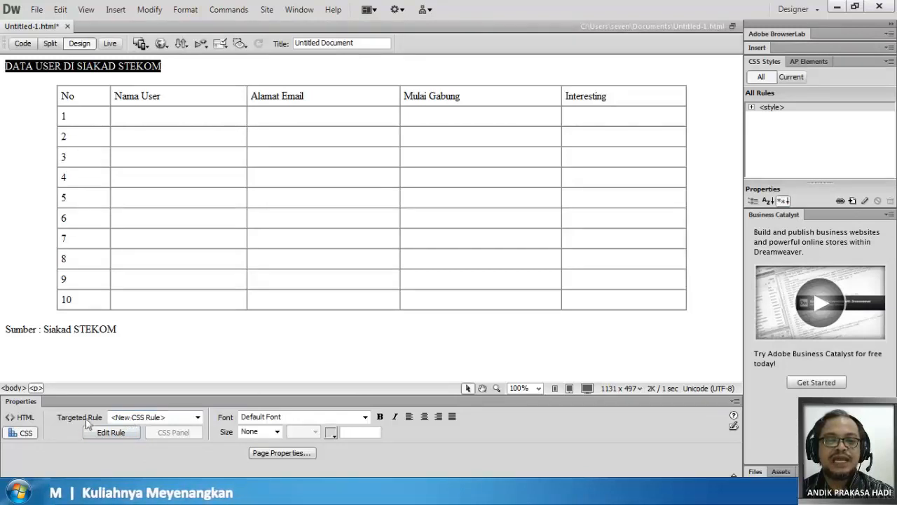
left_click(130, 418)
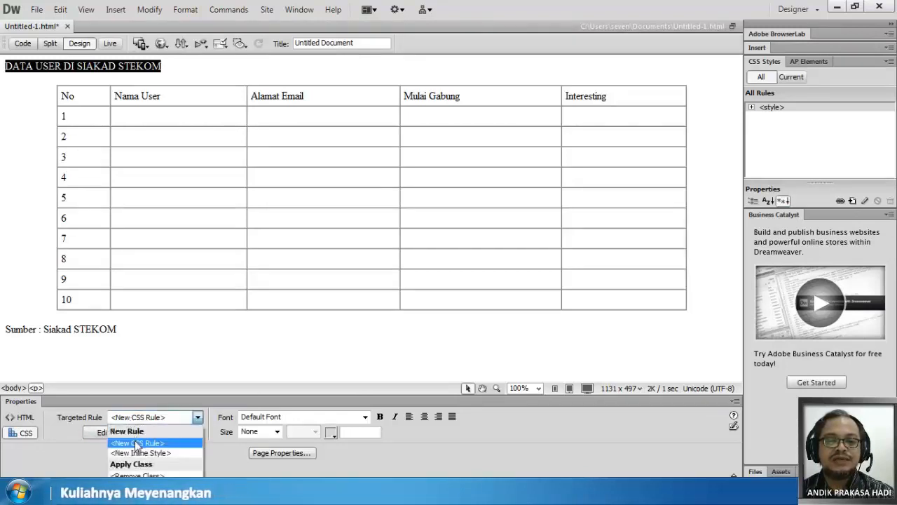
left_click(136, 443)
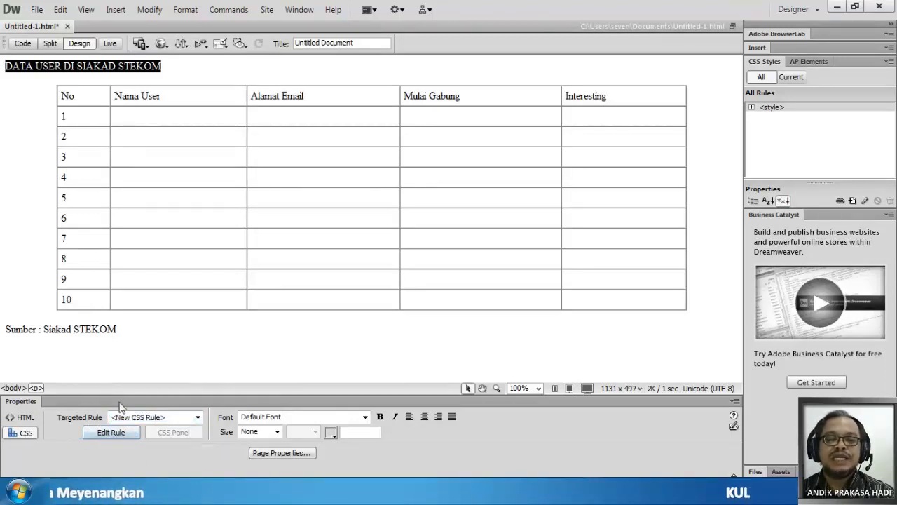
left_click(24, 418)
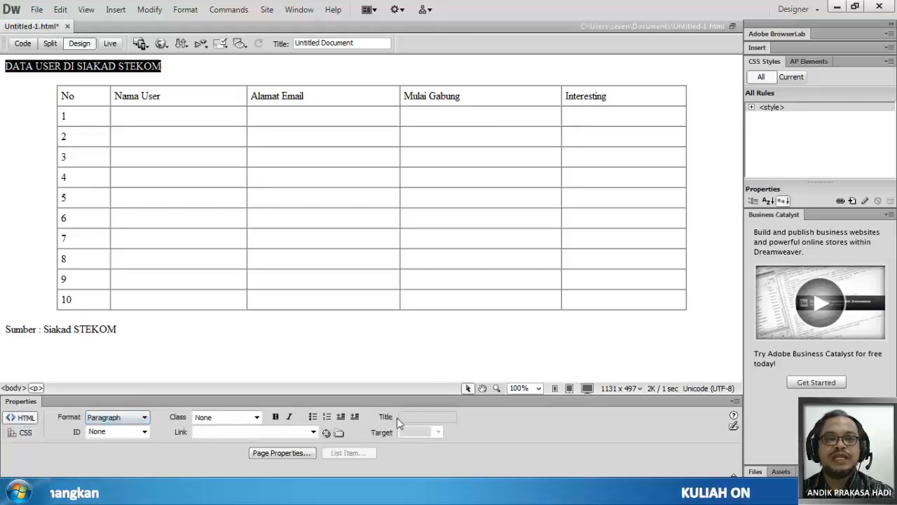
left_click(24, 433)
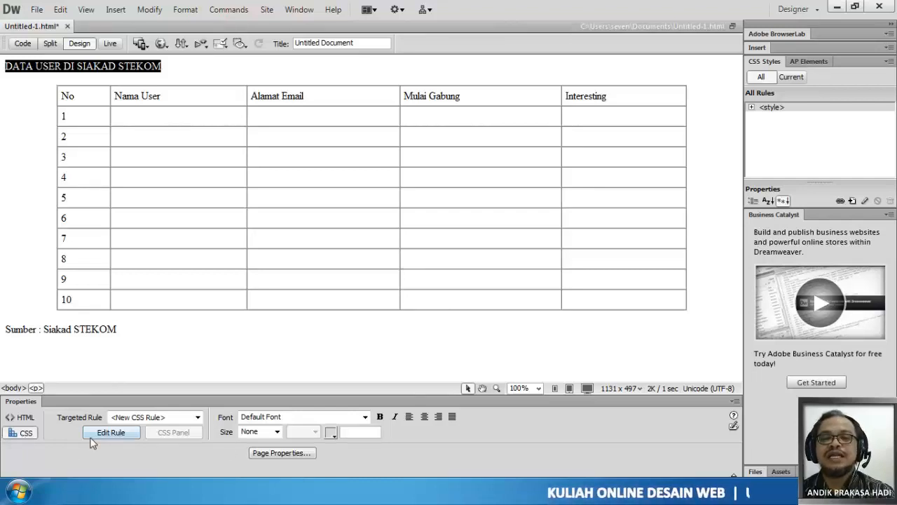
- Create a class rule named "judul" for the heading, defined in this document only
left_click(114, 433)
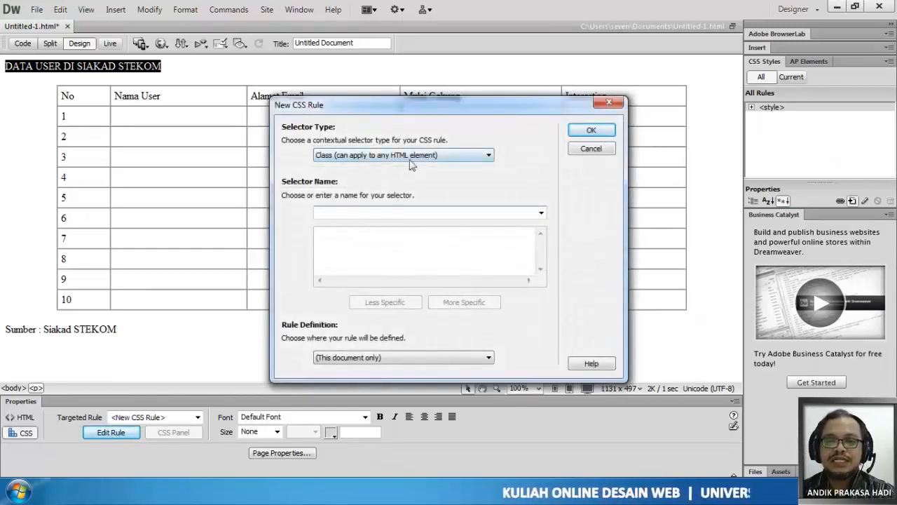
type("Ju")
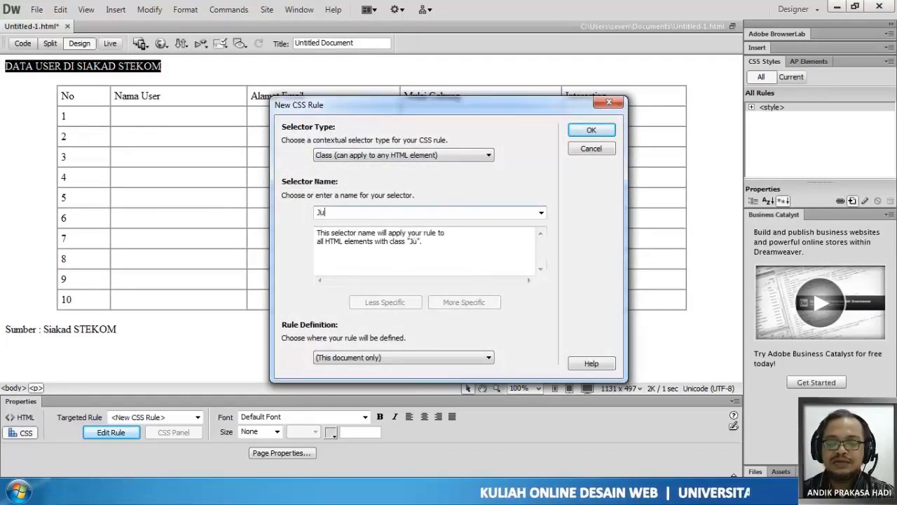
key("BackSpace")
key("BackSpace")
type("judul")
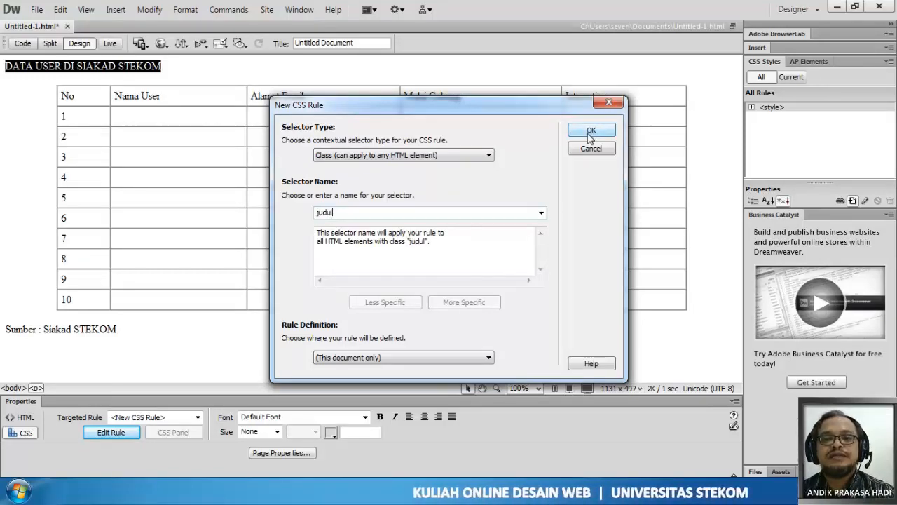
left_click(354, 360)
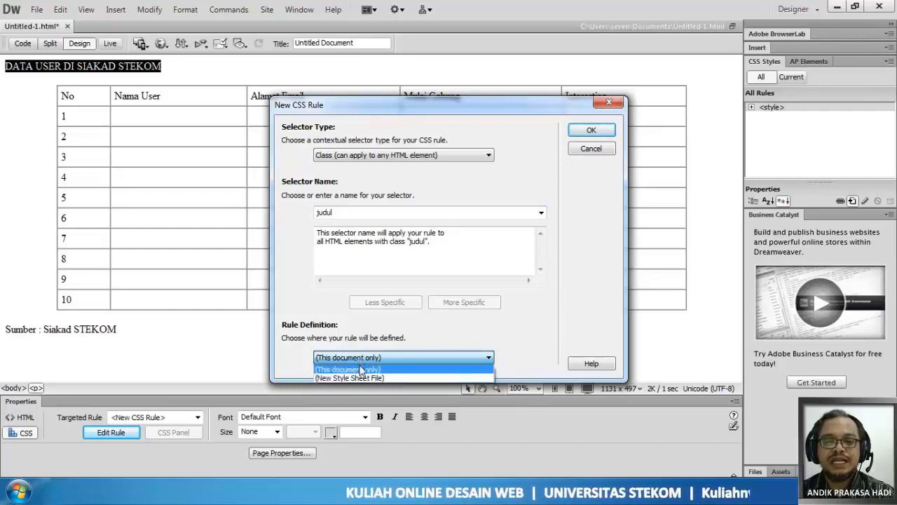
left_click(360, 369)
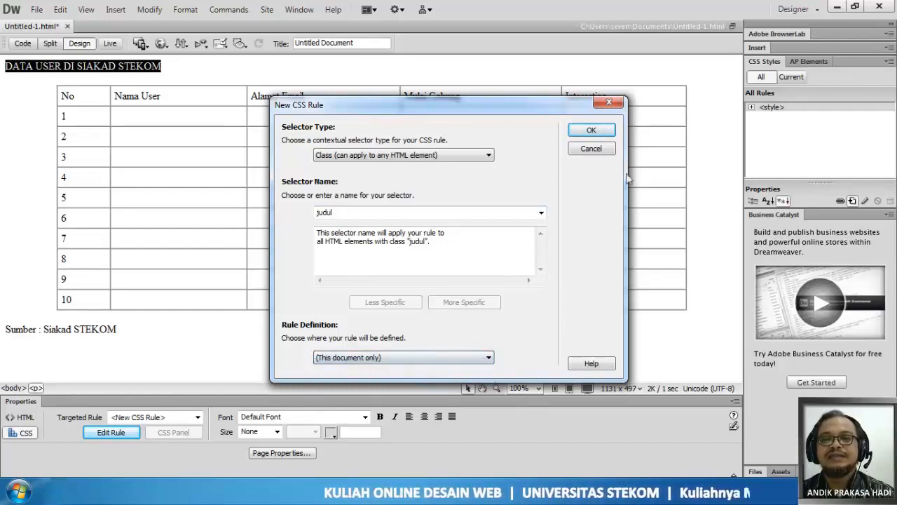
left_click(591, 133)
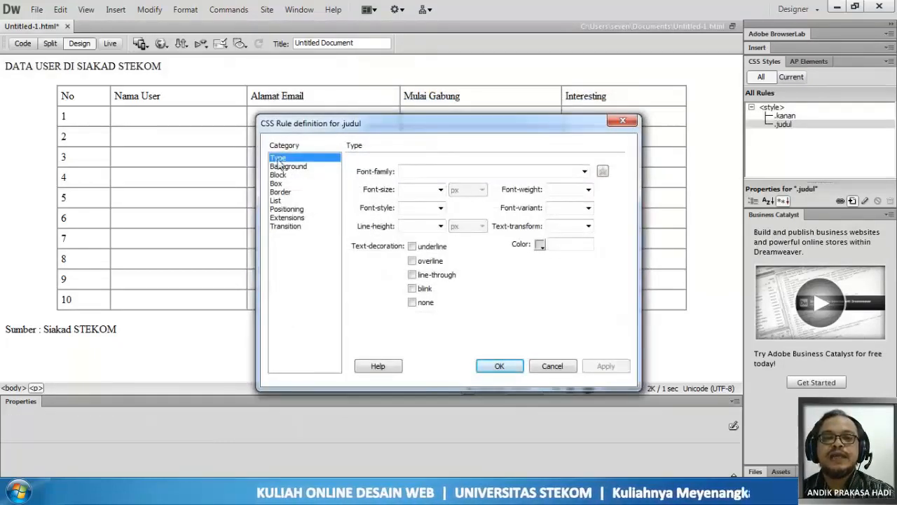
- Set the judul rule's type to Trebuchet MS, Arial, Helvetica, sans-serif, 24 px, bold, in colour #03F
left_click(584, 172)
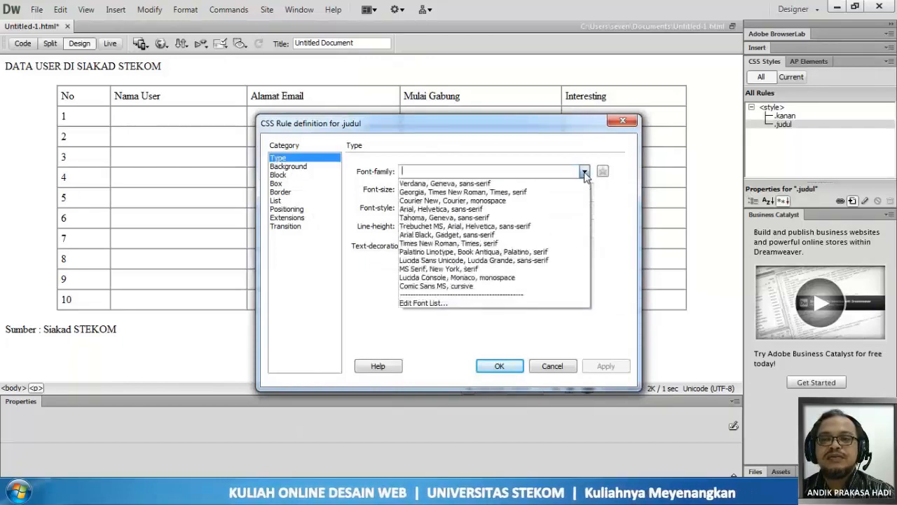
left_click(497, 227)
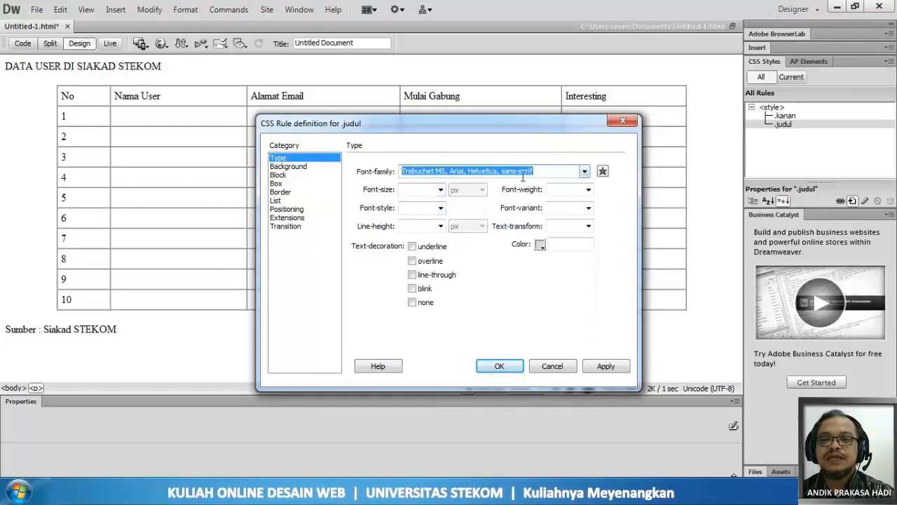
left_click(440, 189)
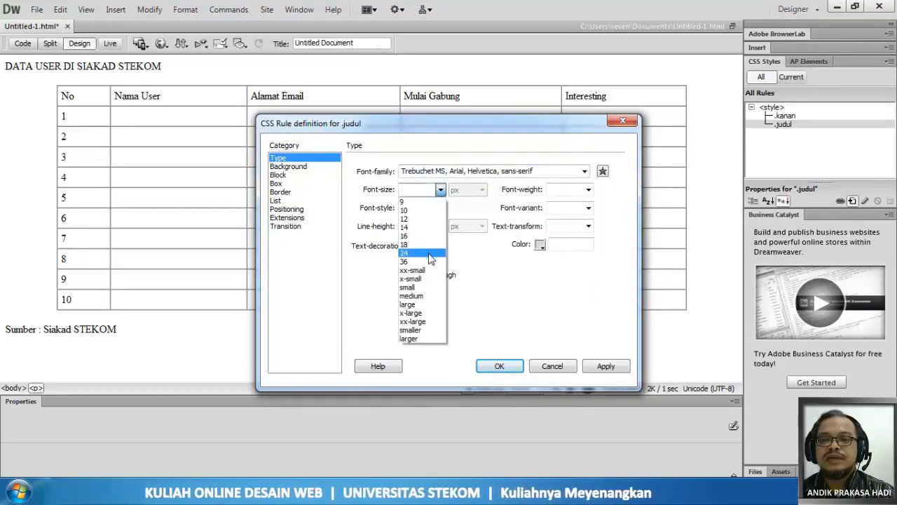
left_click(428, 253)
left_click(587, 190)
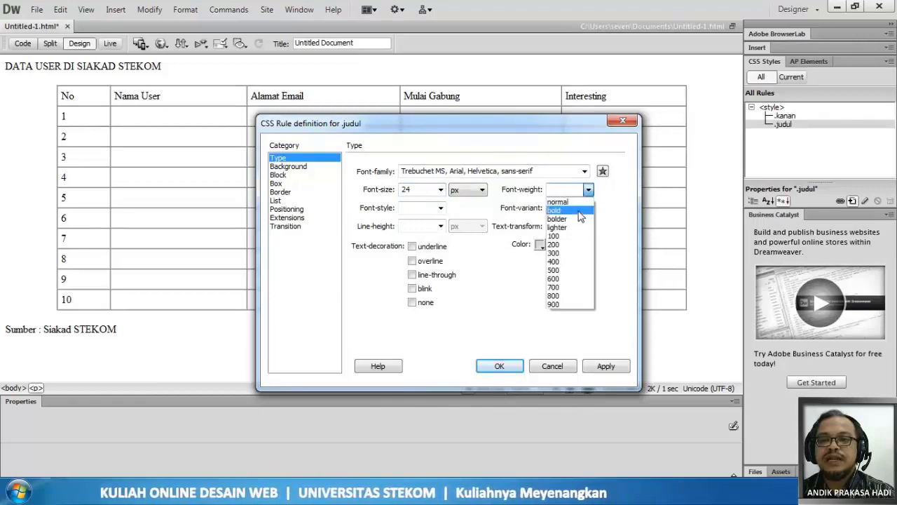
left_click(555, 210)
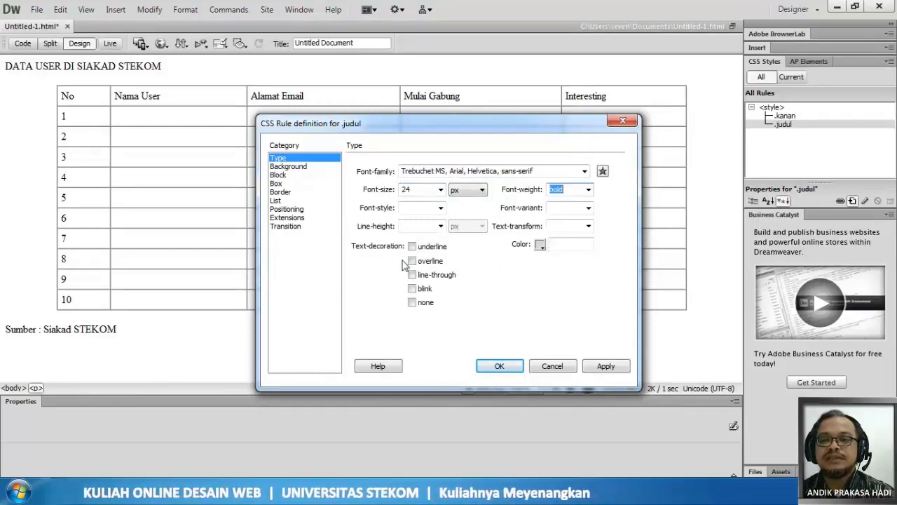
left_click(539, 244)
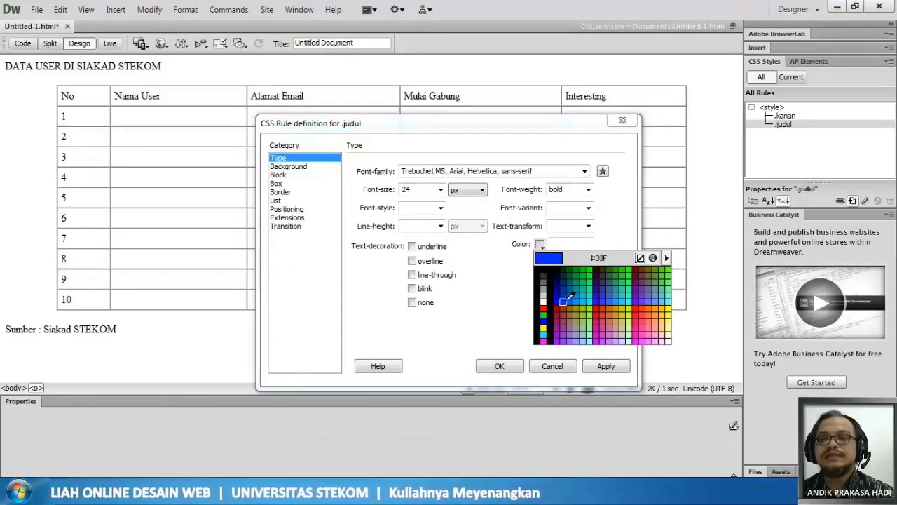
left_click(563, 301)
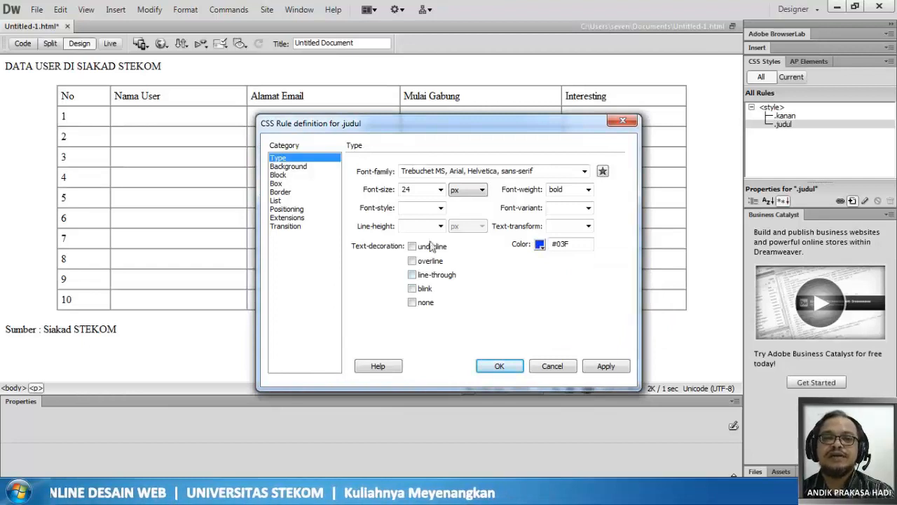
- Give the judul rule a #3CF background colour and centred text alignment, and apply it to the heading
left_click(286, 169)
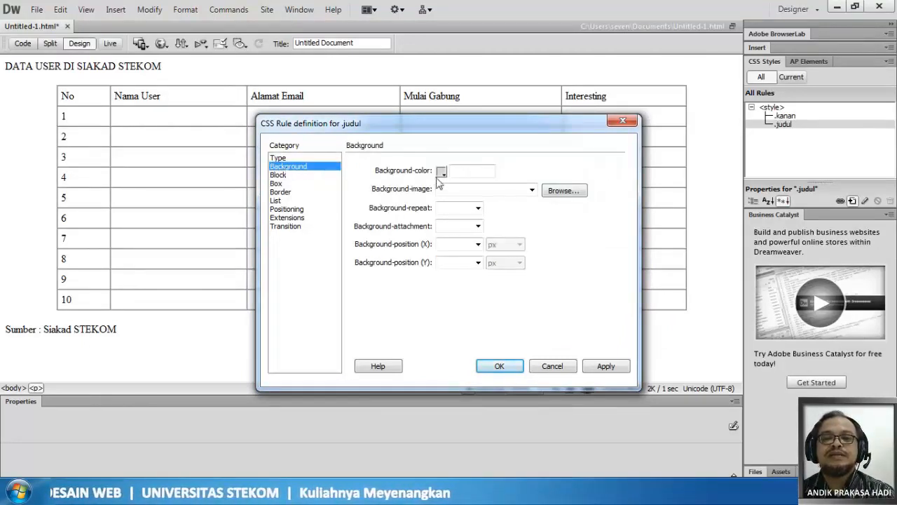
left_click(442, 172)
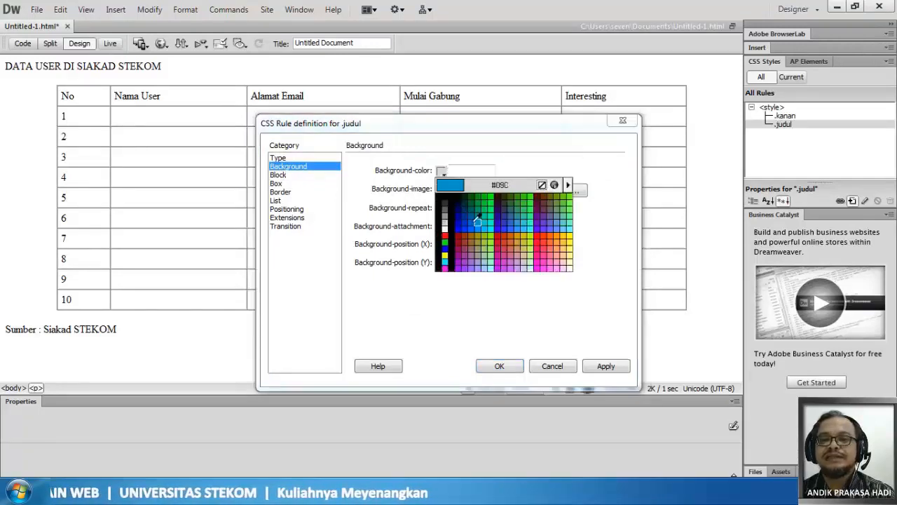
left_click(523, 228)
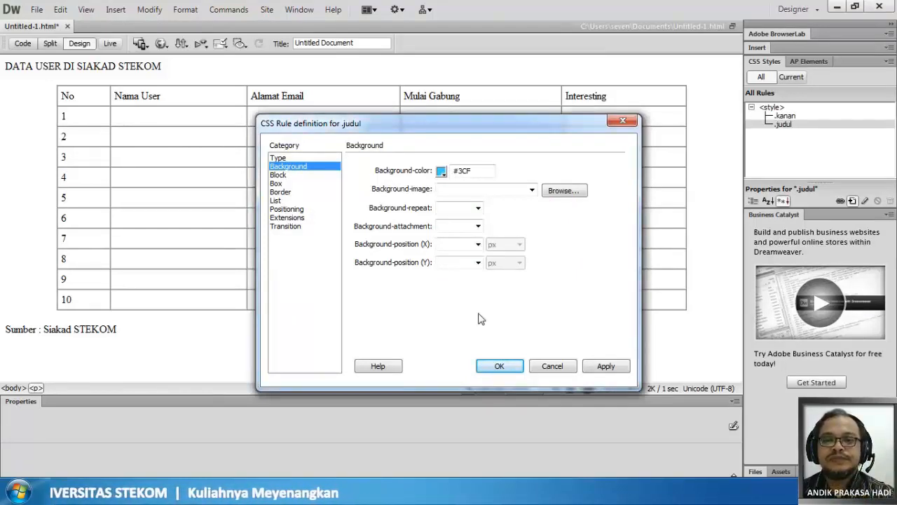
left_click(284, 175)
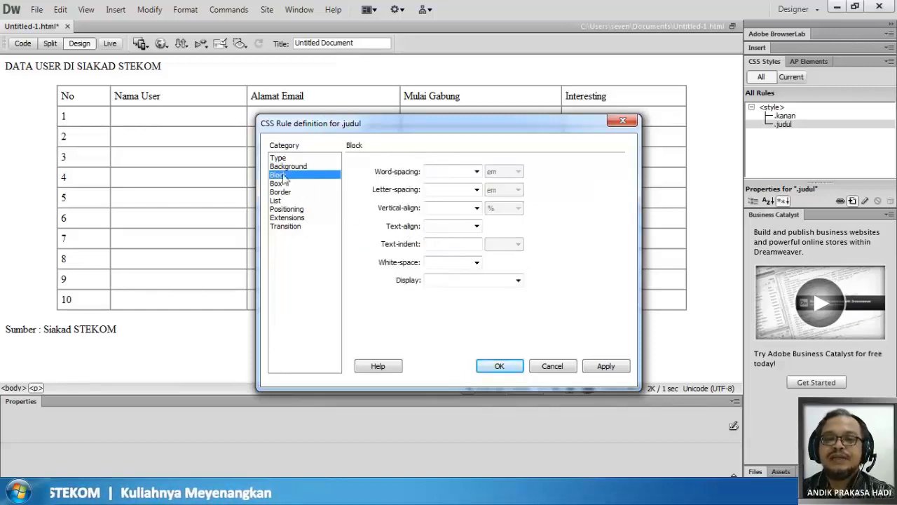
left_click(476, 226)
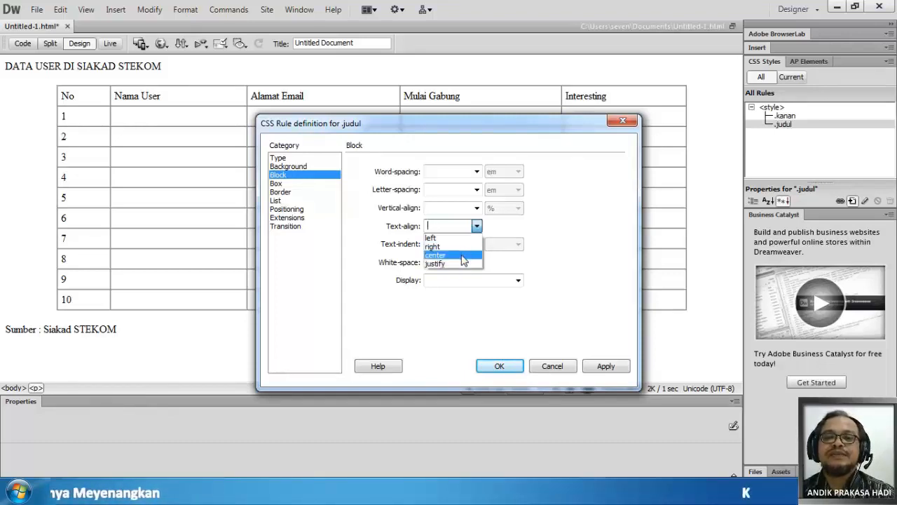
left_click(462, 255)
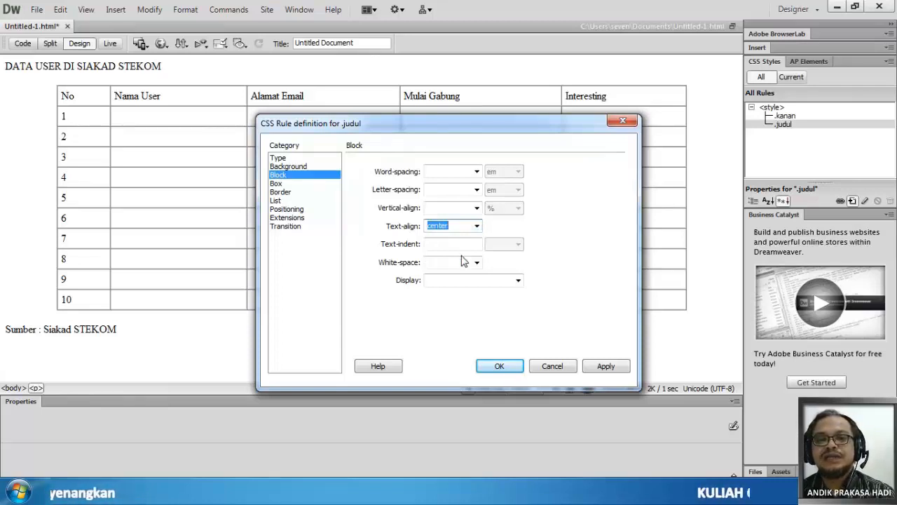
left_click(499, 366)
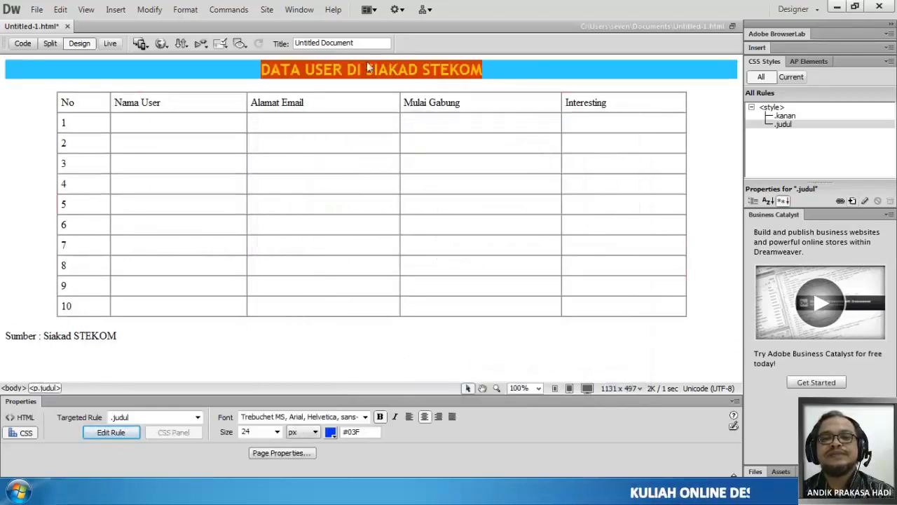
left_click(241, 70)
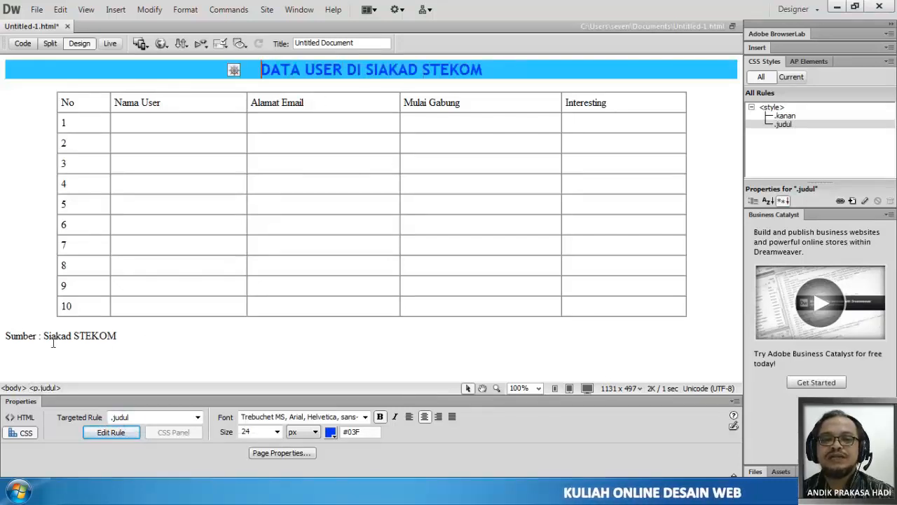
left_click_drag(5, 334, 118, 336)
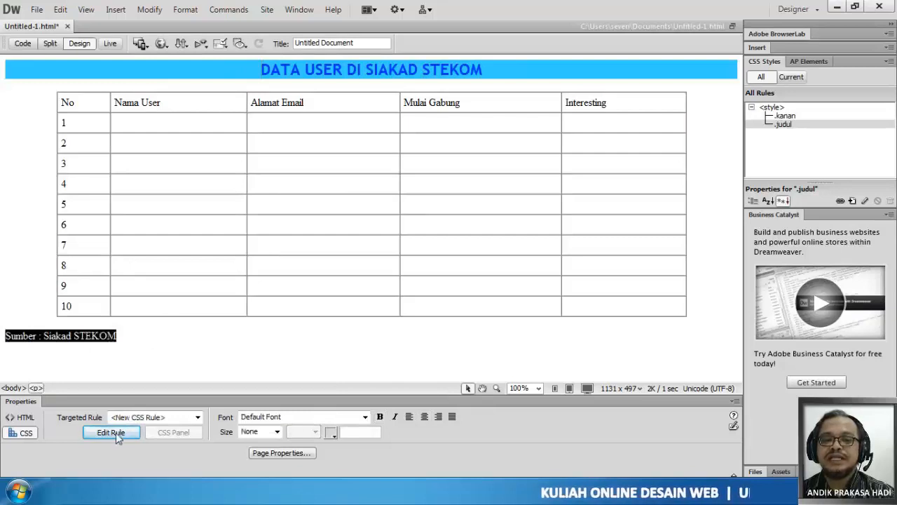
left_click(192, 344)
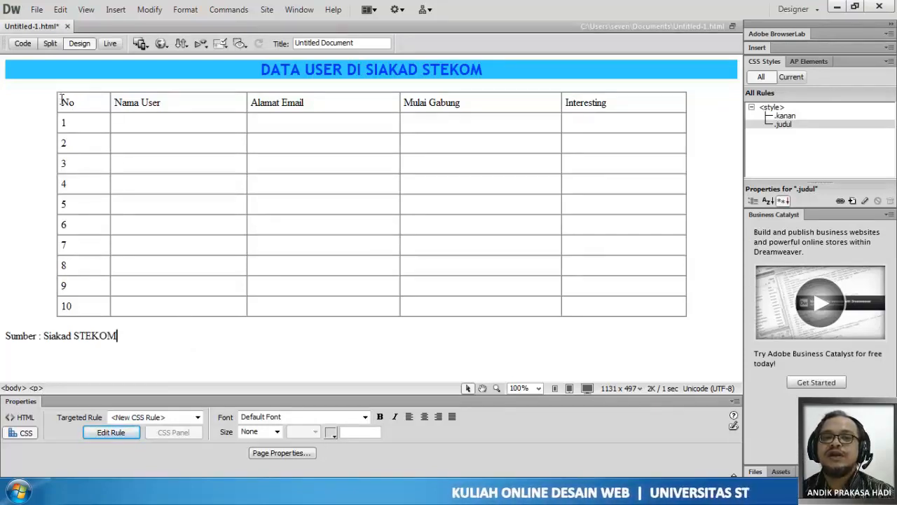
- Select the table's header row and create a class rule named "jKolom" for it in this document
left_click_drag(61, 100, 642, 109)
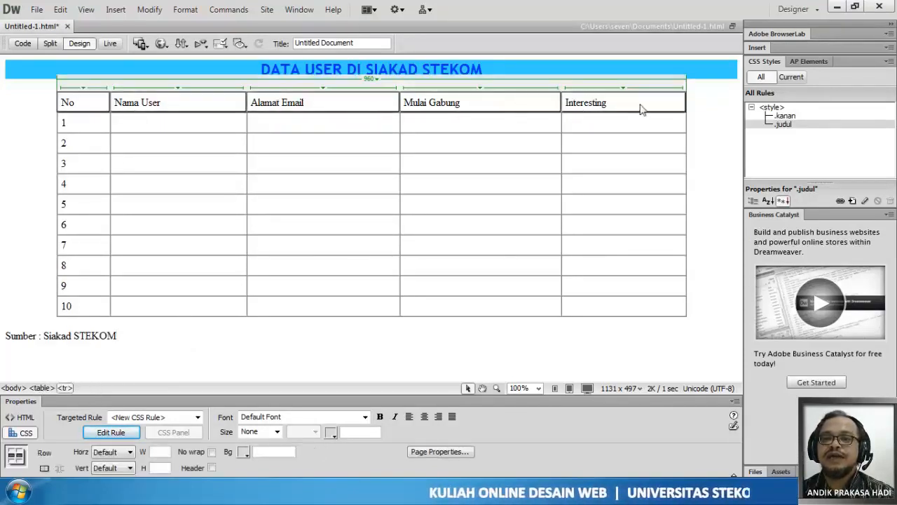
left_click(125, 433)
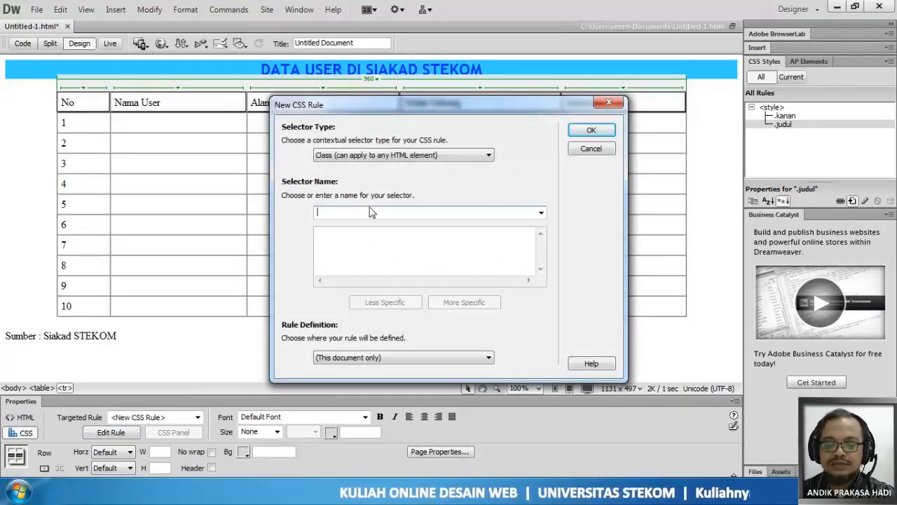
type("J")
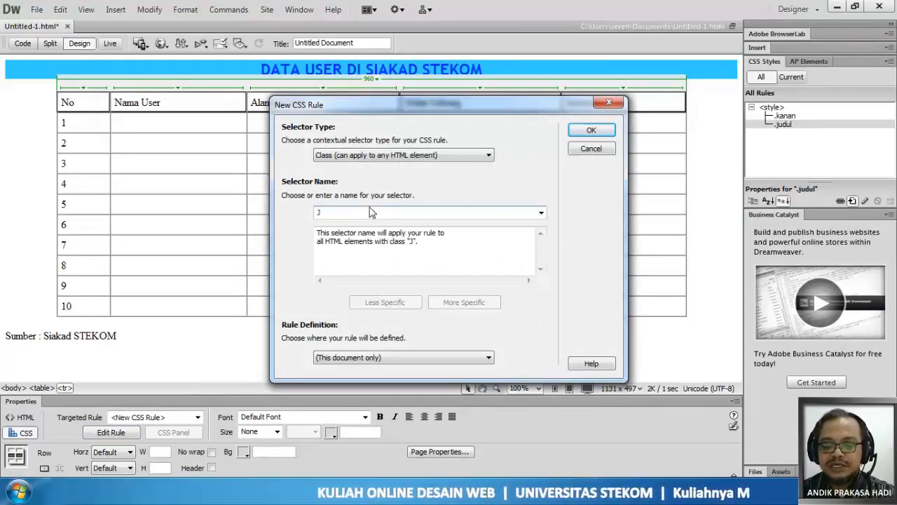
key("BackSpace")
type("jKolom")
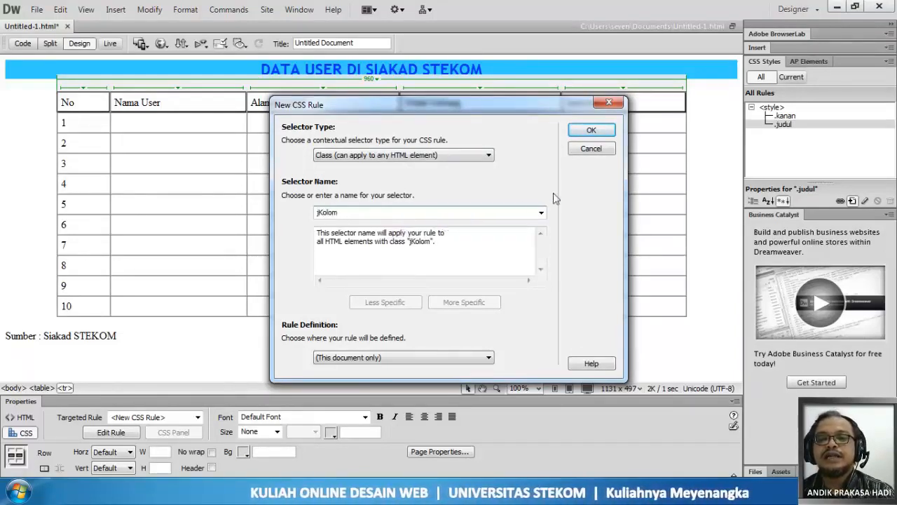
left_click(593, 131)
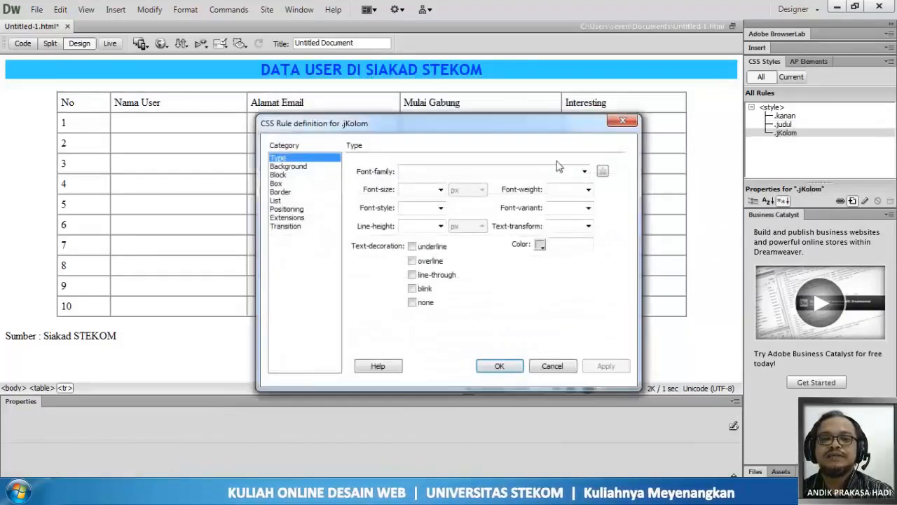
- Set the jKolom rule's type to Trebuchet MS, Arial, Helvetica, sans-serif, 14 px, bold, in colour #03F
left_click(585, 171)
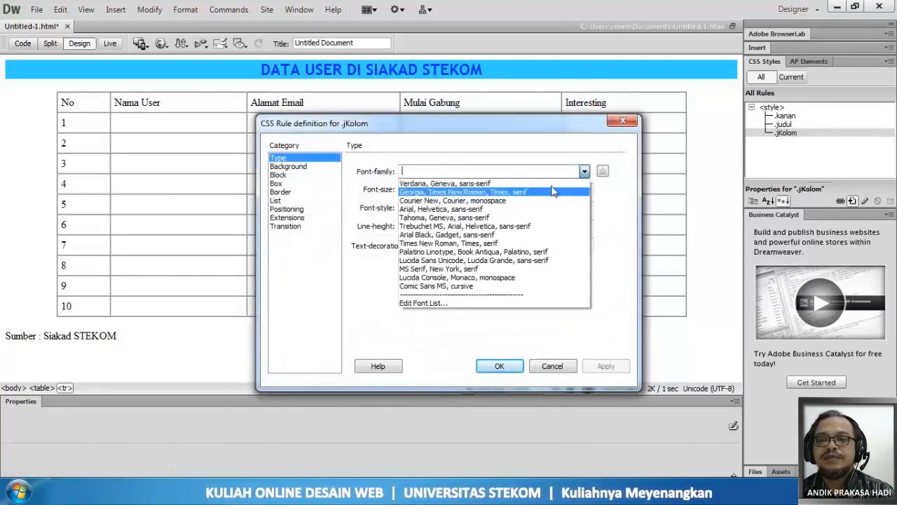
left_click(480, 230)
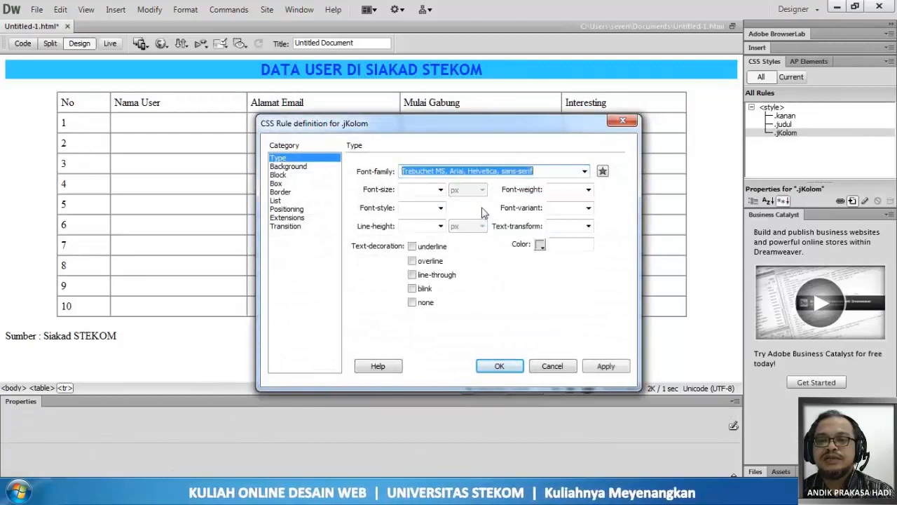
left_click(440, 189)
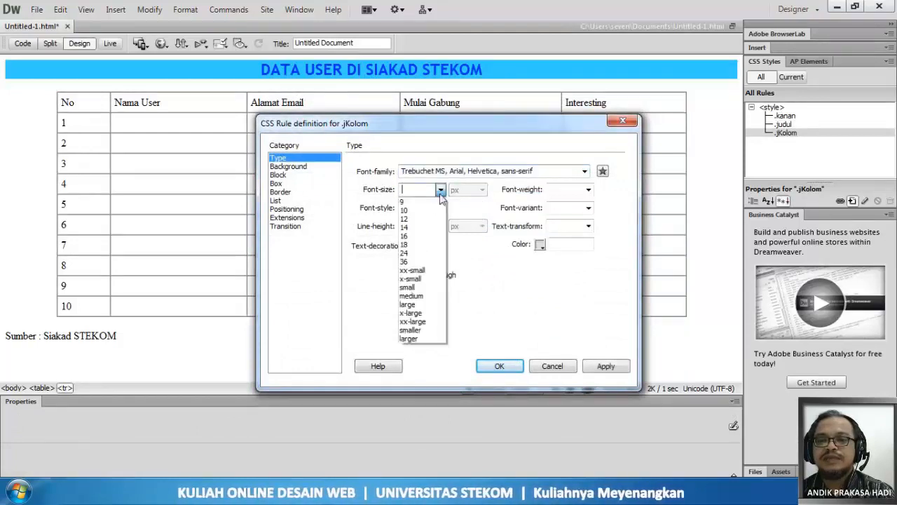
left_click(423, 227)
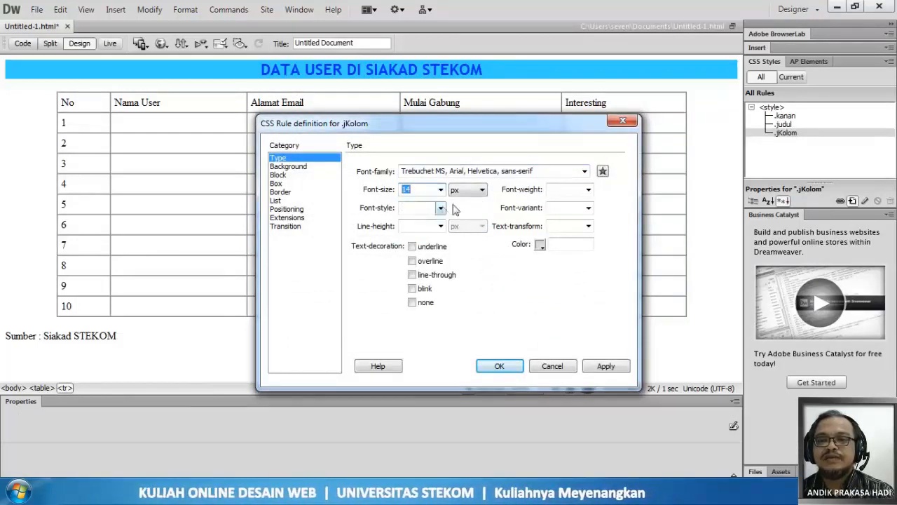
left_click(593, 190)
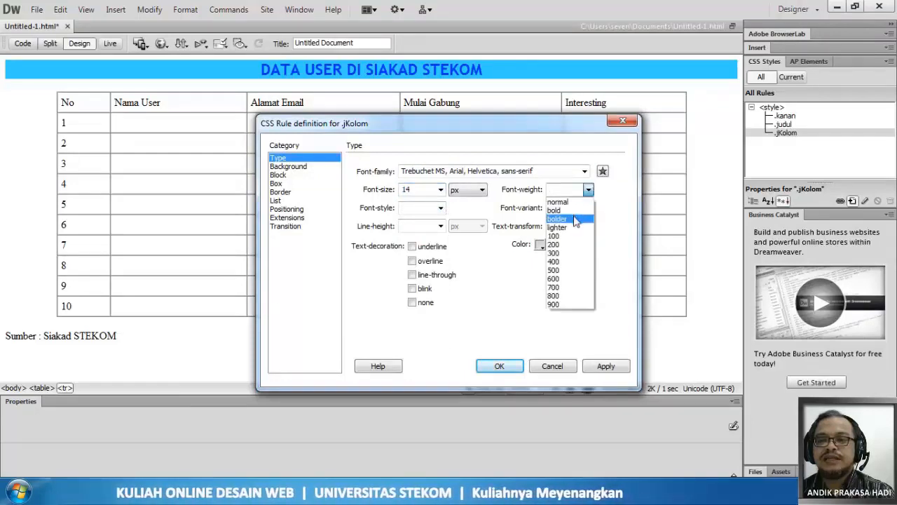
left_click(575, 209)
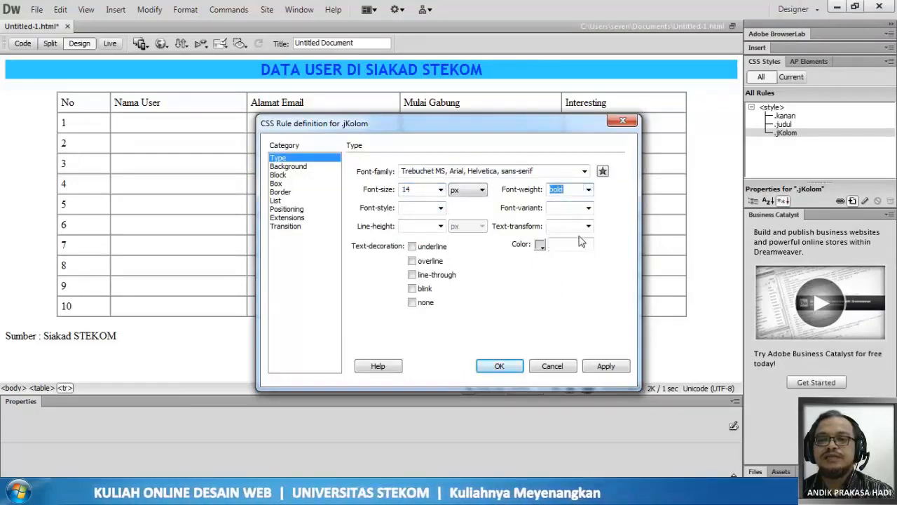
left_click(540, 244)
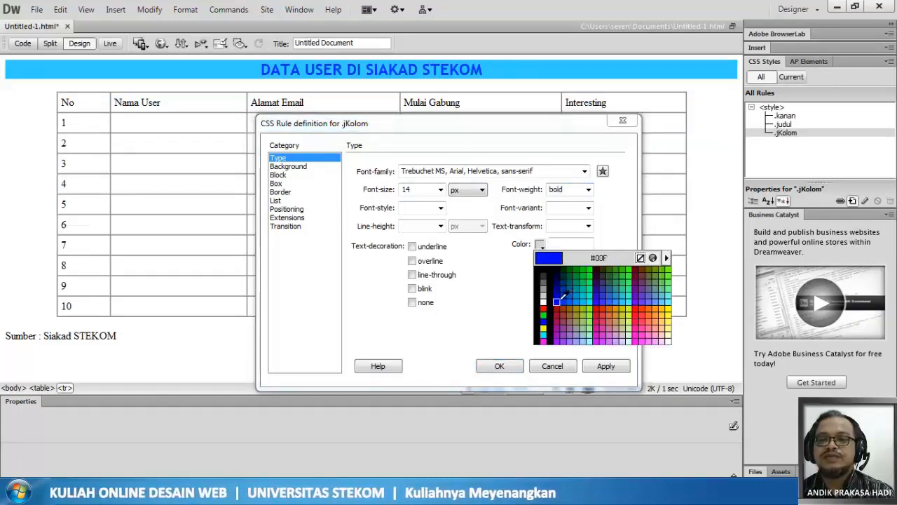
left_click(563, 295)
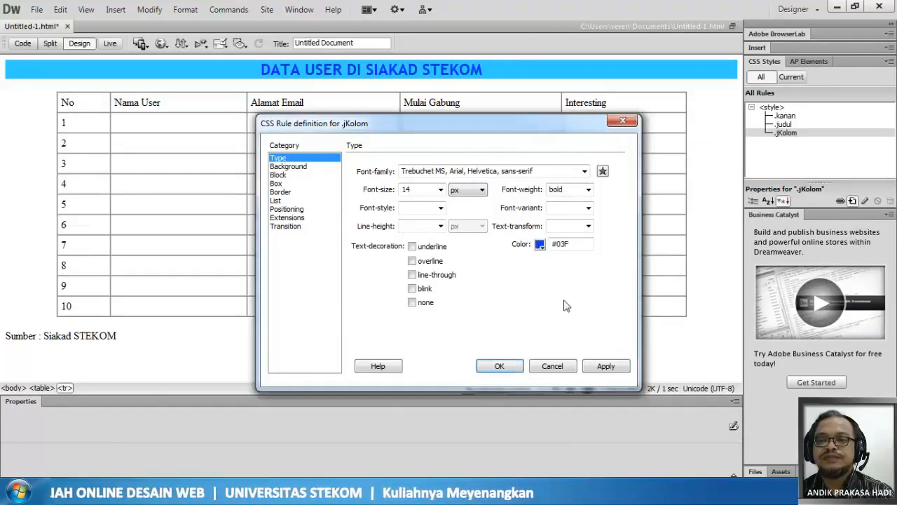
left_click(539, 244)
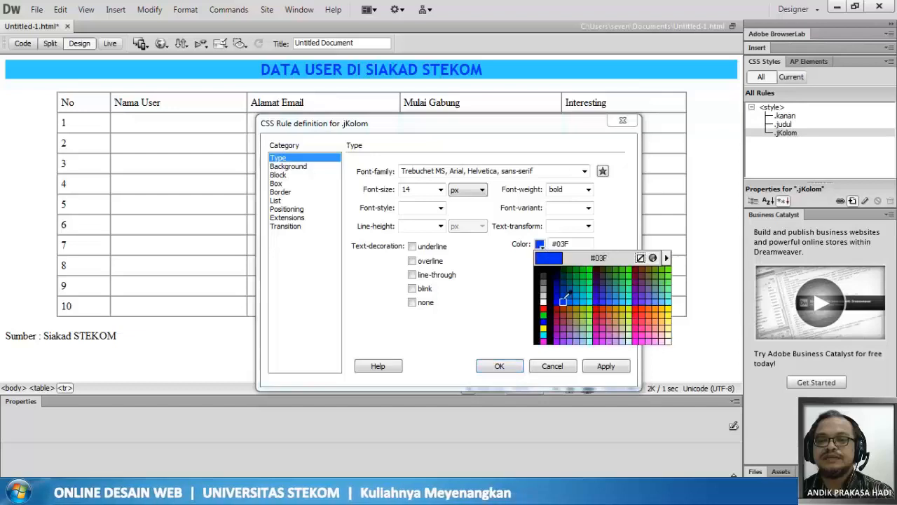
left_click(563, 301)
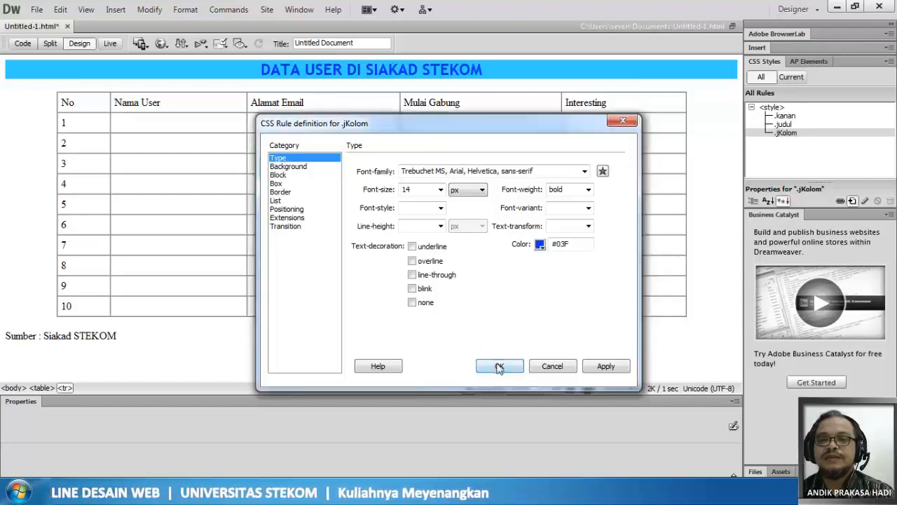
left_click(498, 367)
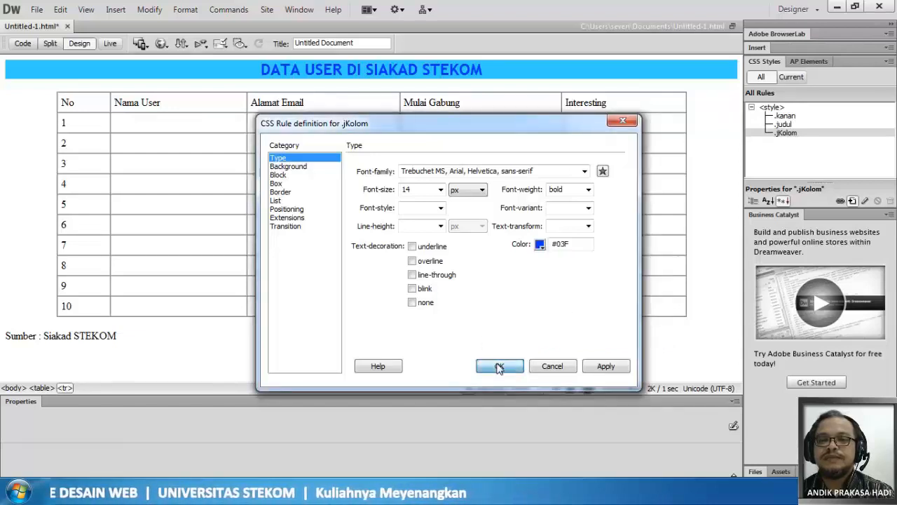
- Give the jKolom rule a #FC6 background colour and centred text alignment
left_click(281, 167)
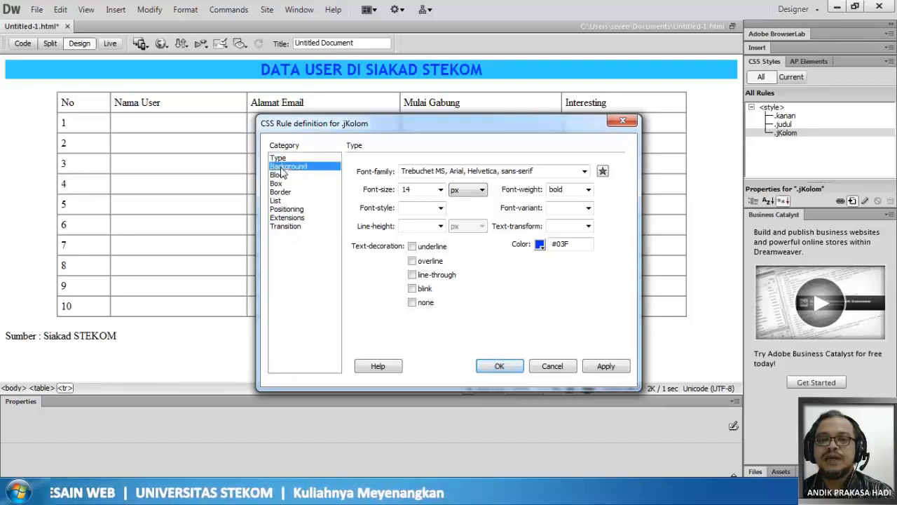
left_click(442, 173)
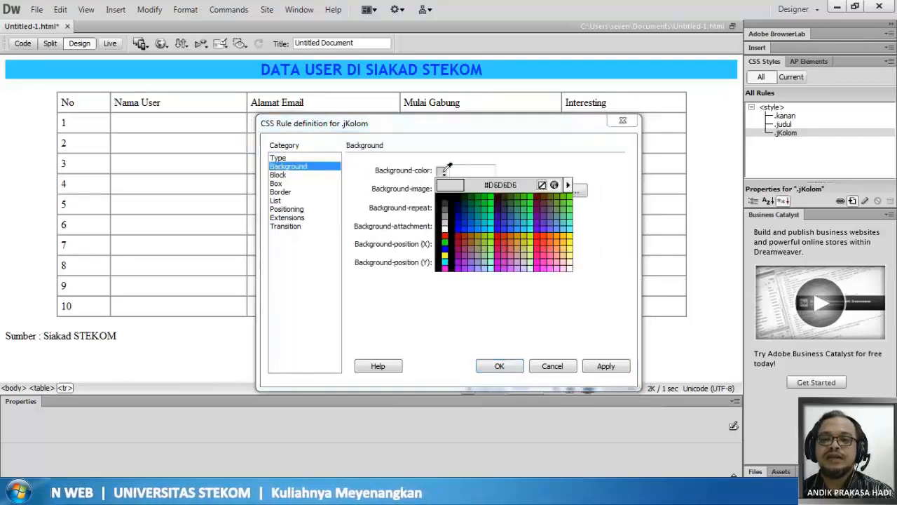
left_click(564, 246)
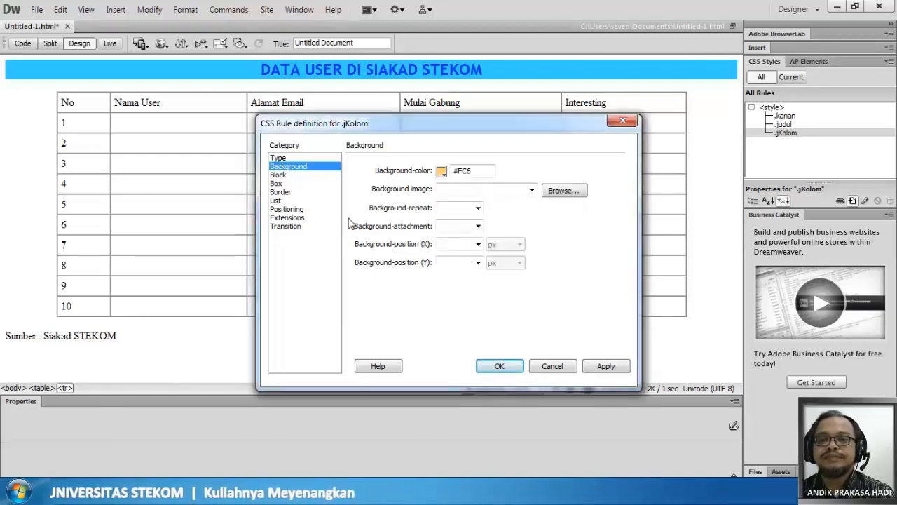
left_click(278, 175)
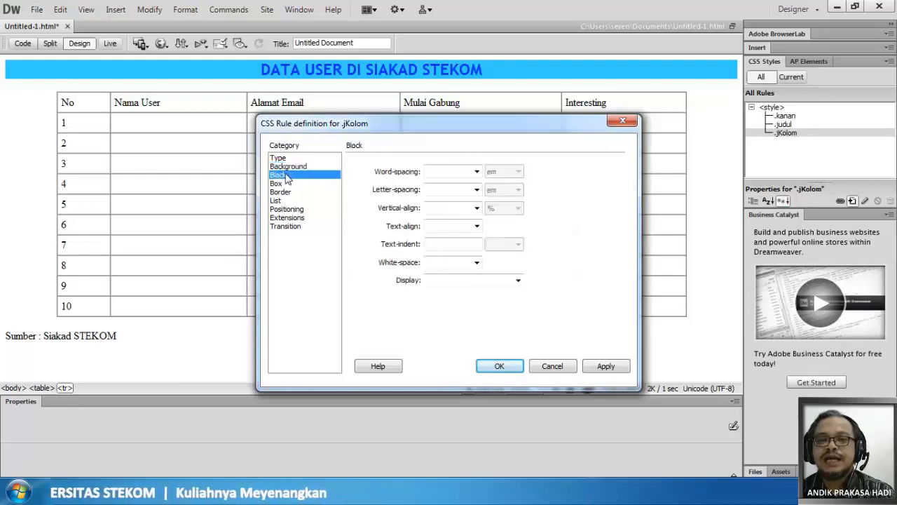
left_click(476, 225)
left_click(454, 257)
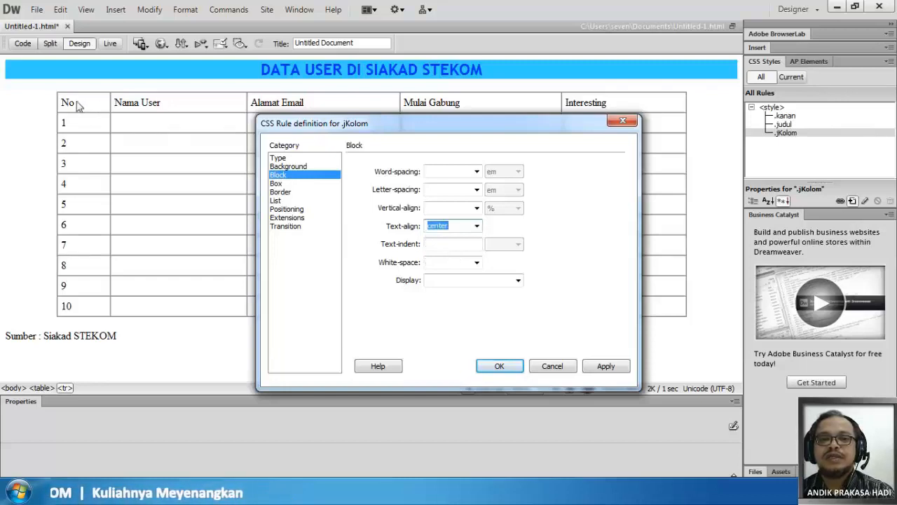
- Set the jKolom rule's text transform to uppercase and apply the finished rule to the table's header row
left_click(280, 159)
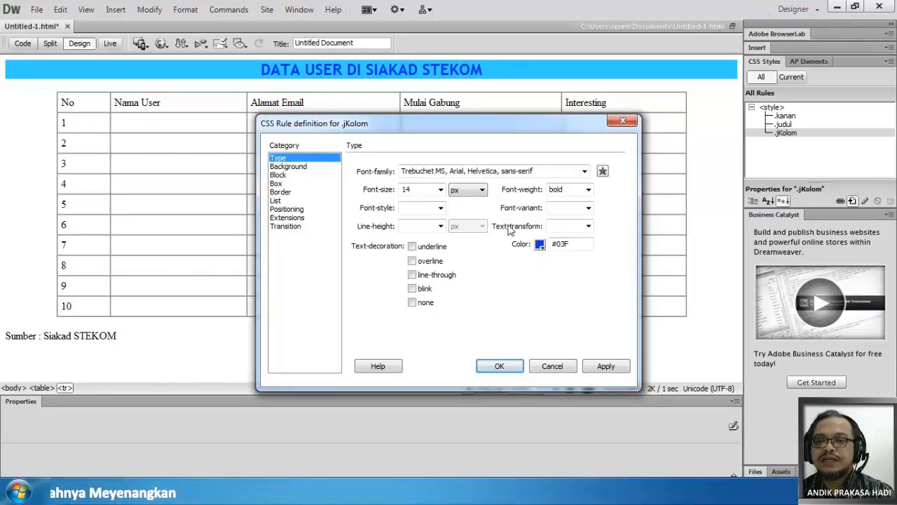
left_click(589, 227)
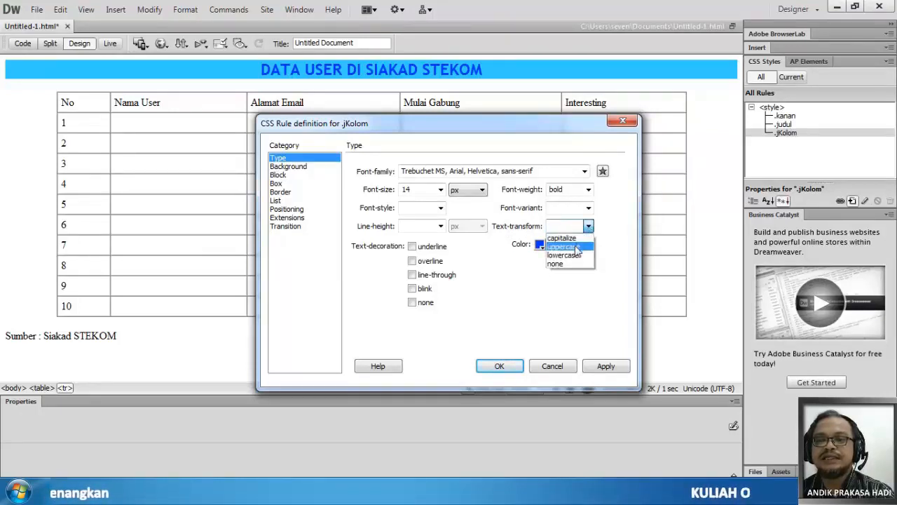
left_click(577, 247)
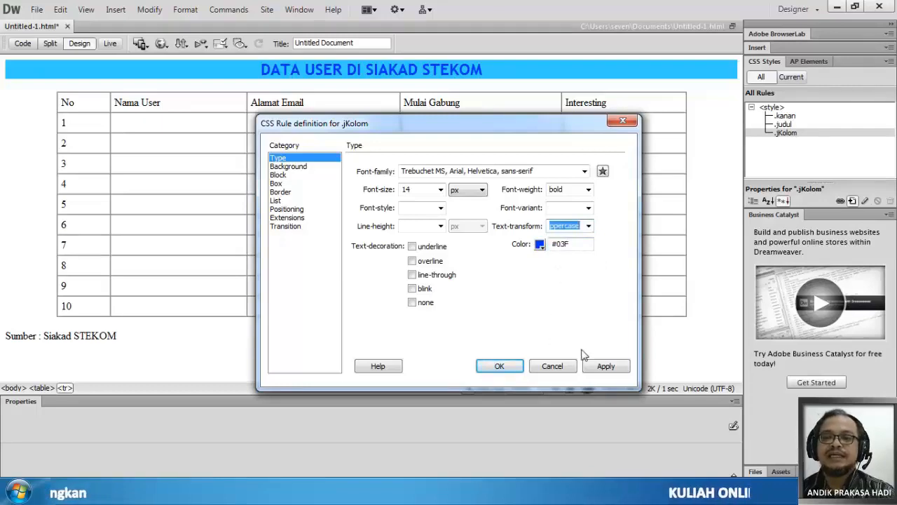
left_click(607, 366)
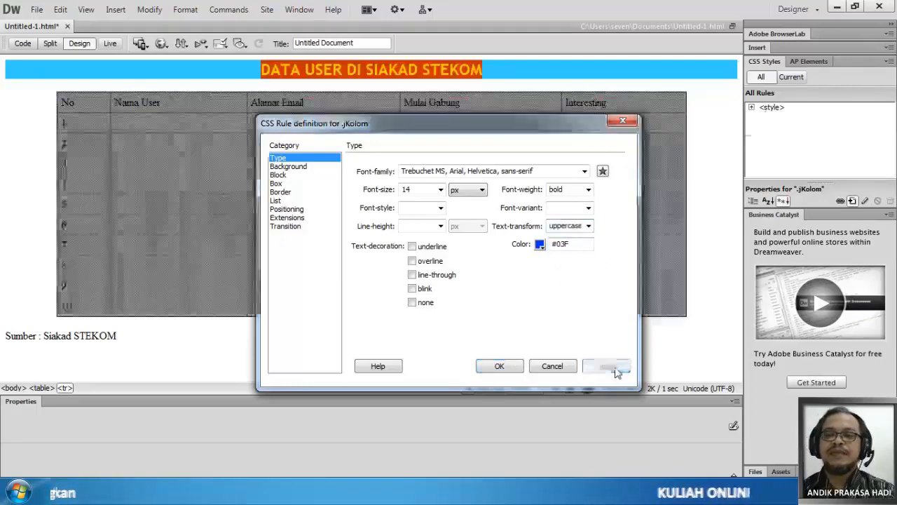
left_click(502, 366)
left_click(347, 146)
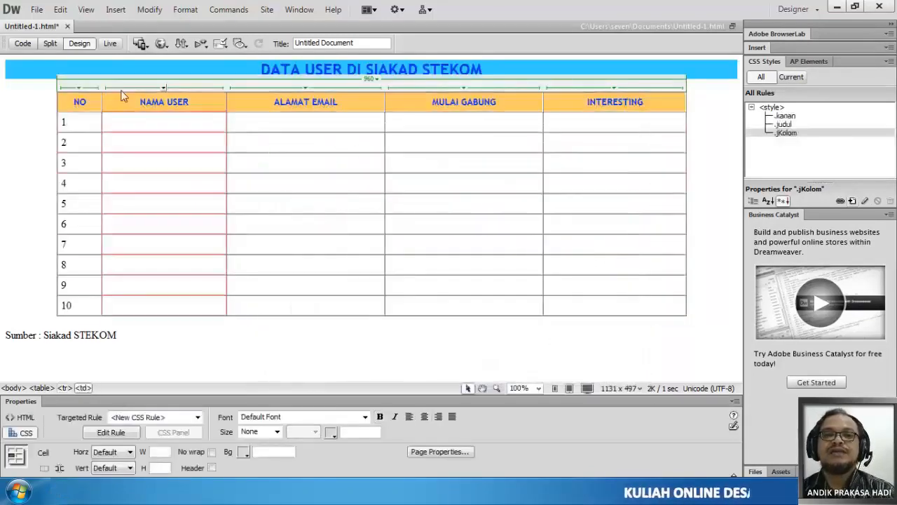
left_click(704, 122)
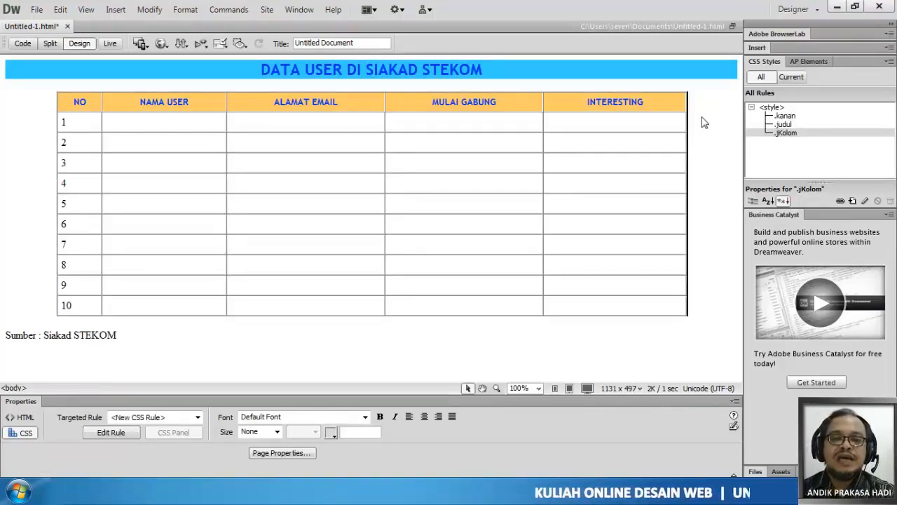
left_click_drag(6, 334, 142, 338)
left_click(80, 342)
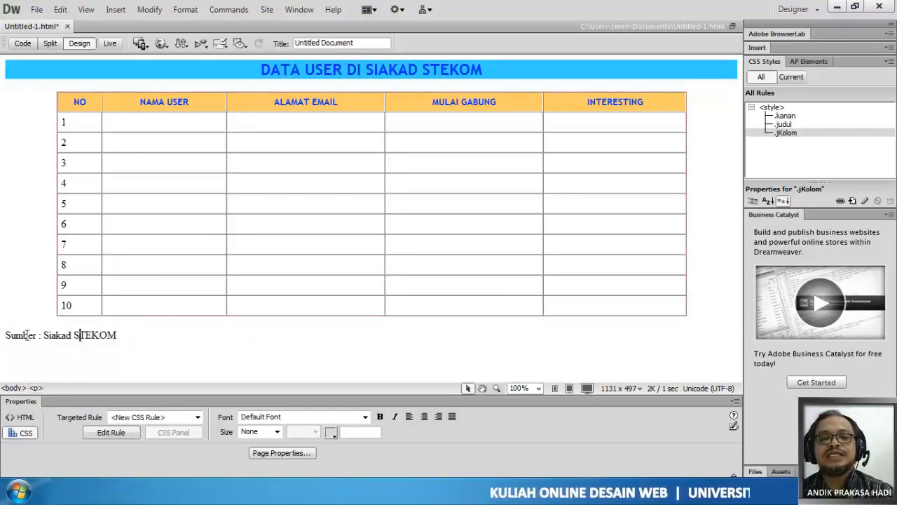
left_click(1, 339)
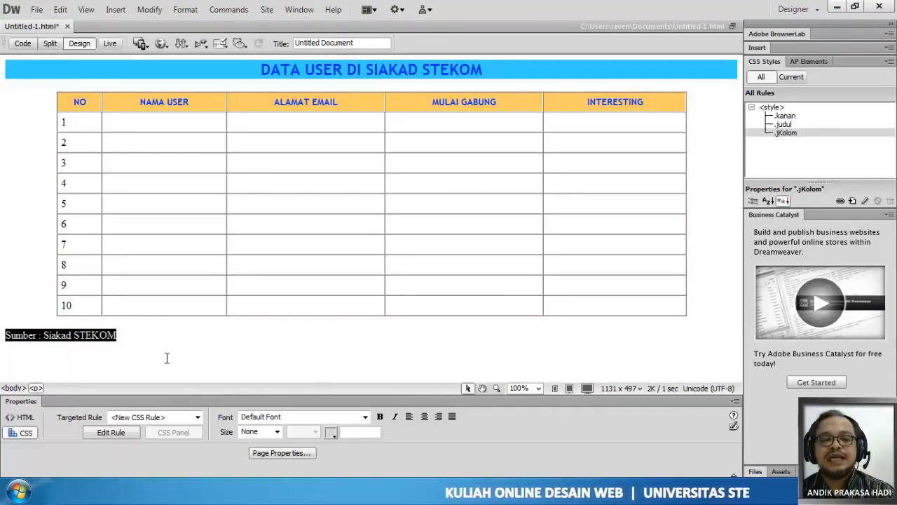
left_click(116, 432)
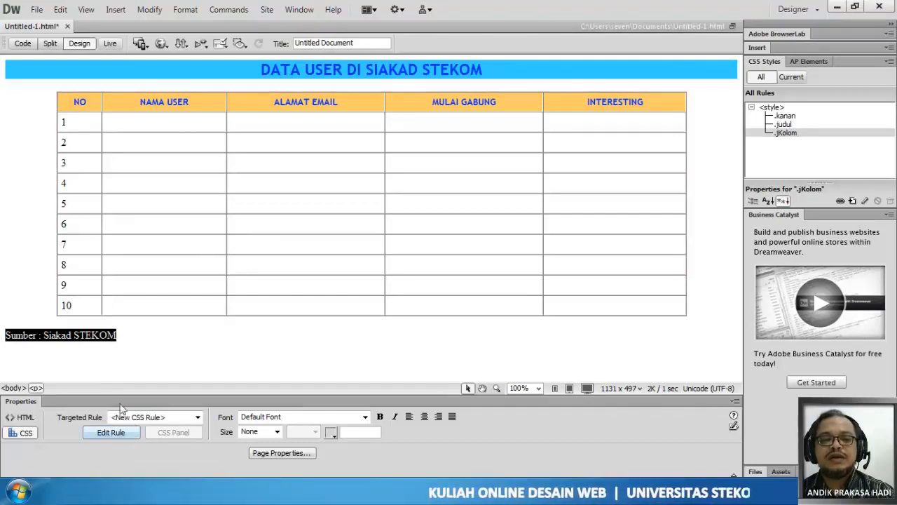
- Create a class rule named "sumber" for the source line below the table, defined in this document only
left_click(120, 330)
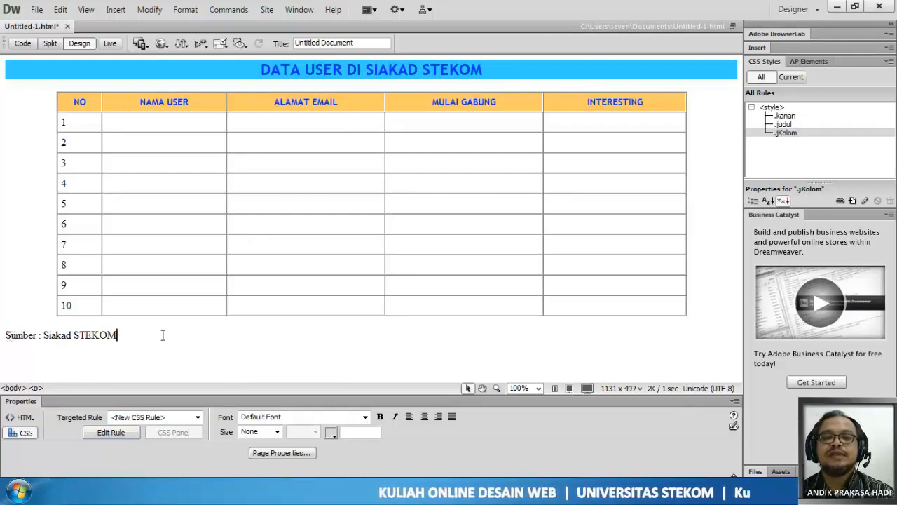
left_click(853, 201)
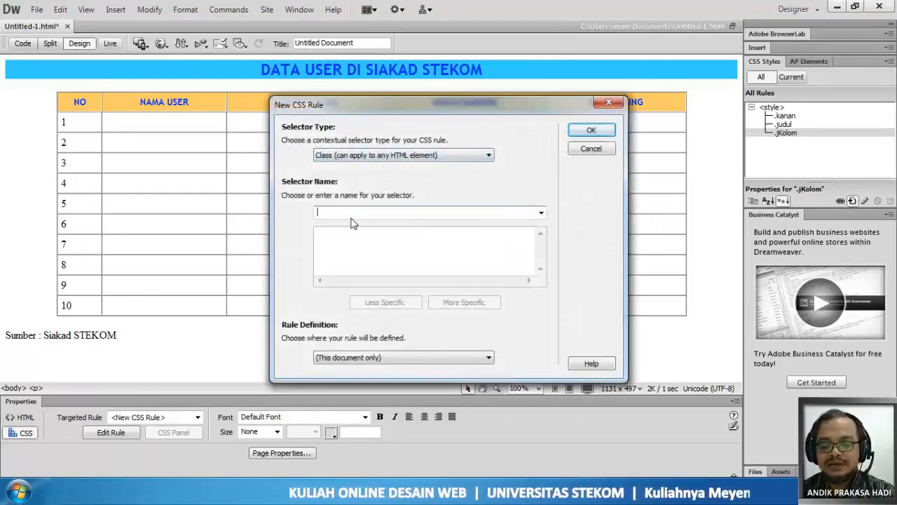
type("sumber")
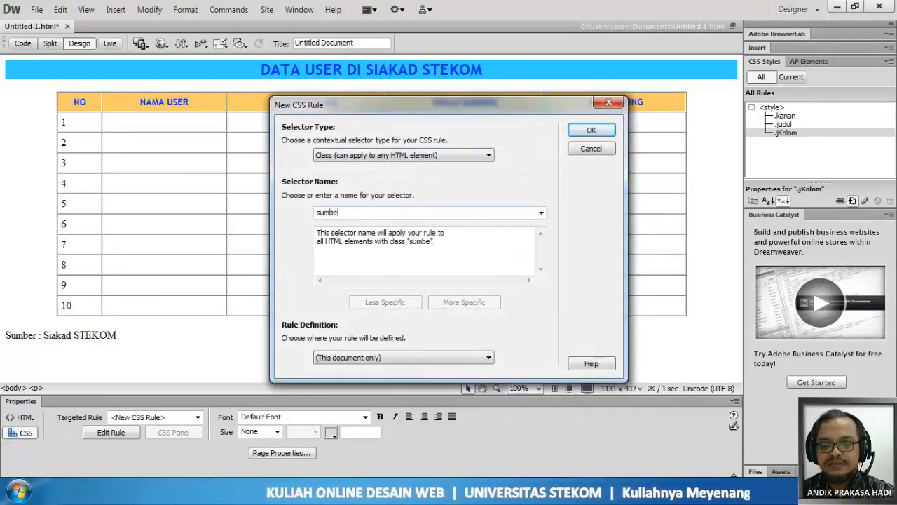
left_click(587, 133)
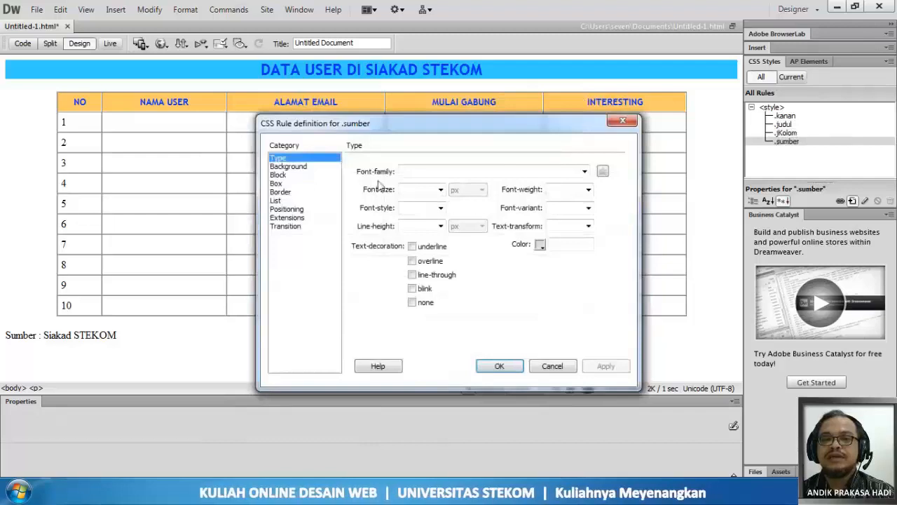
- Set the sumber rule's font family to Trebuchet MS, Arial, Helvetica, sans-serif with centred text alignment, and save the rule
left_click(283, 175)
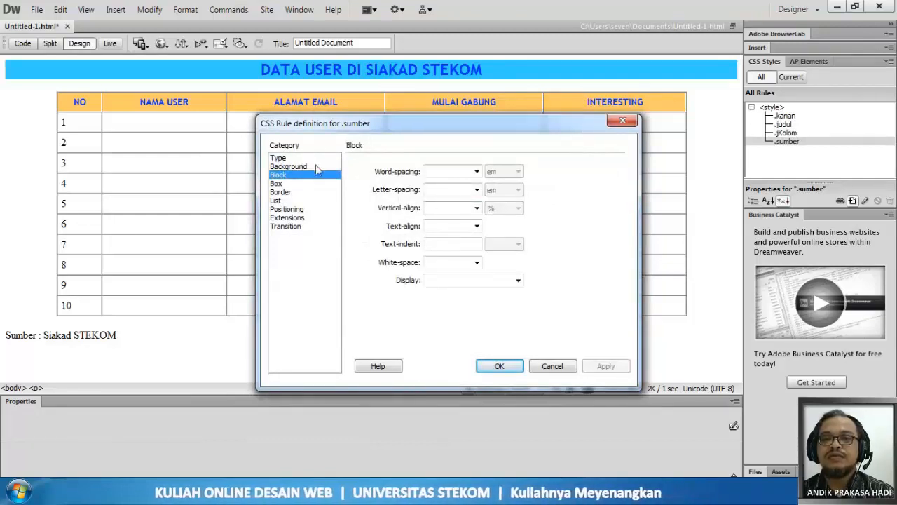
left_click(280, 158)
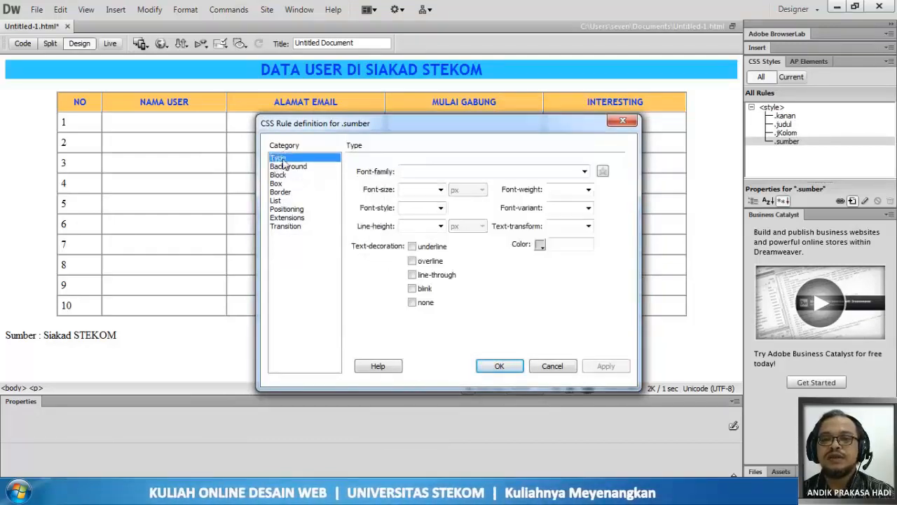
left_click(584, 171)
left_click(515, 226)
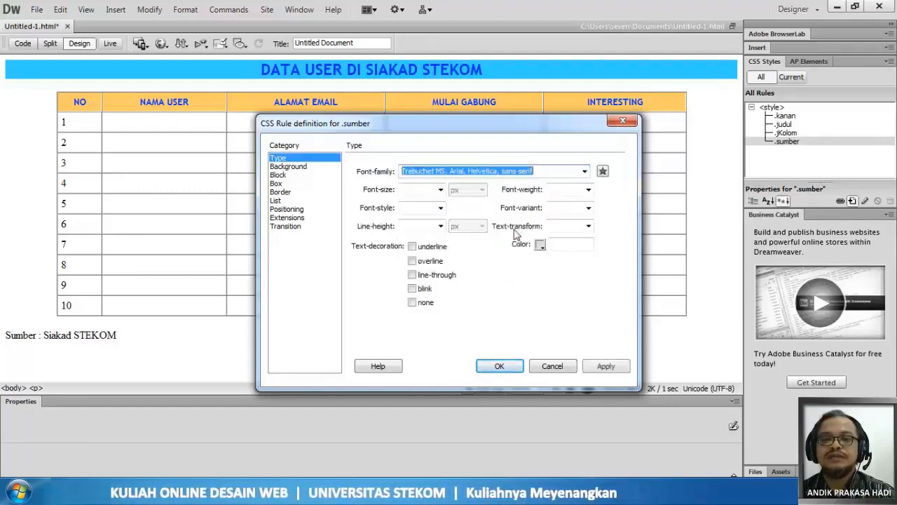
left_click(287, 175)
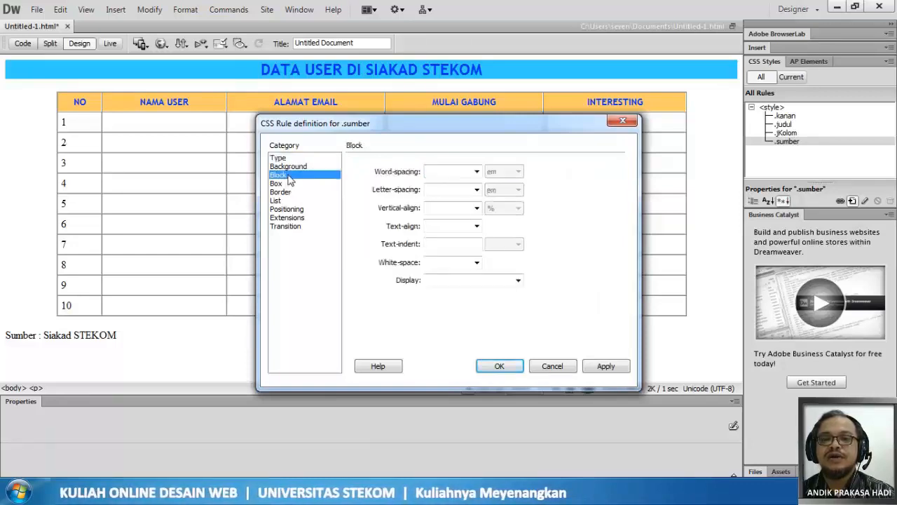
left_click(477, 226)
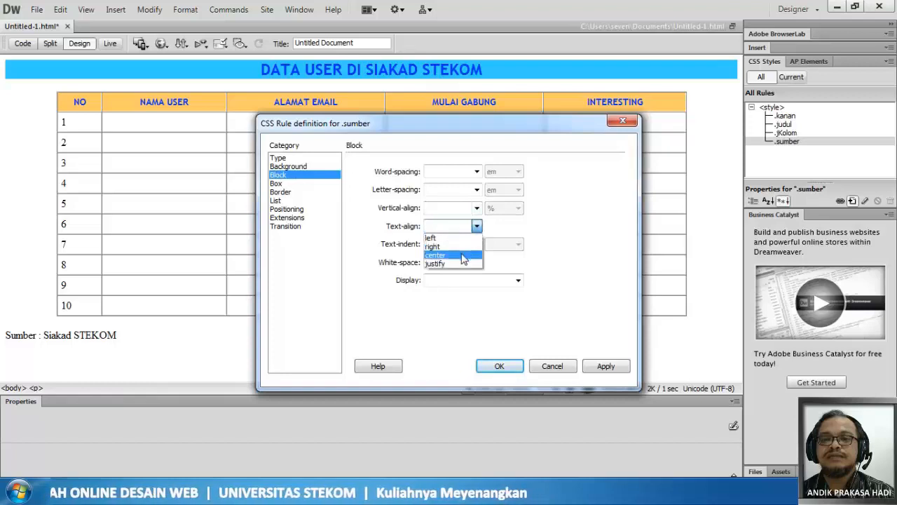
left_click(466, 253)
left_click(490, 362)
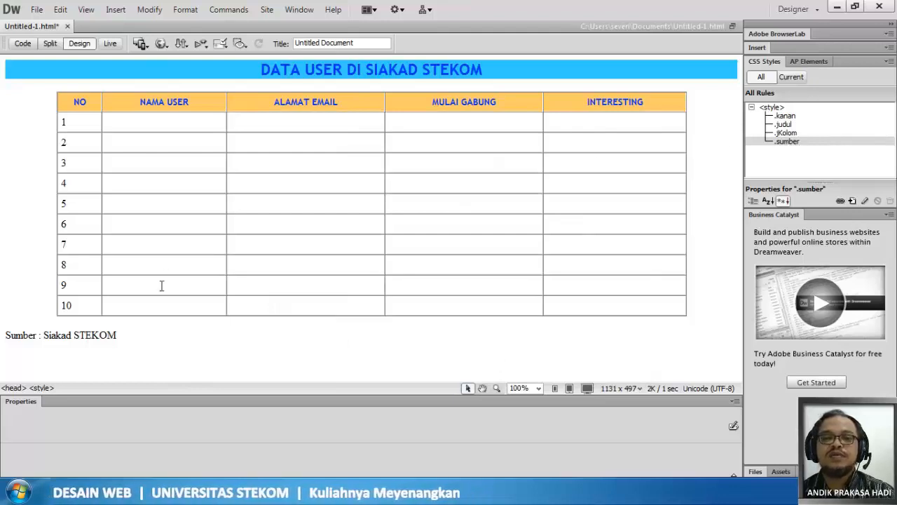
- Apply the sumber class to the source line "Sumber : Siakad STEKOM" below the table
mouse_move(115, 335)
left_mouse_down()
mouse_move(4, 335)
mouse_move(128, 345)
left_mouse_up()
left_click(4, 334)
left_click(74, 105)
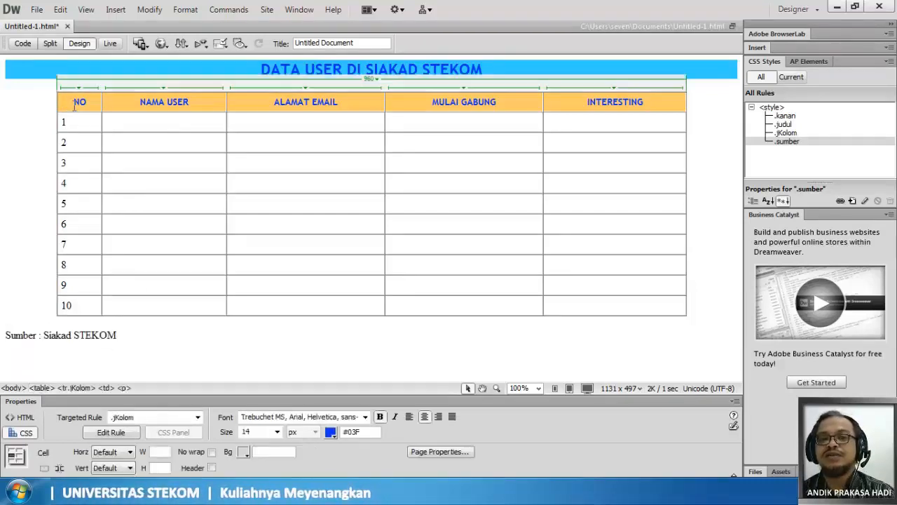
left_click_drag(464, 114, 645, 114)
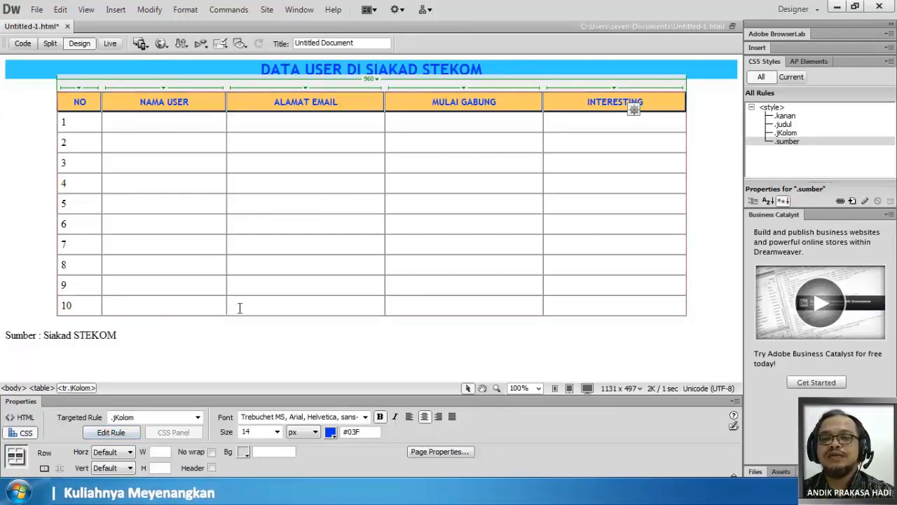
left_click(131, 334)
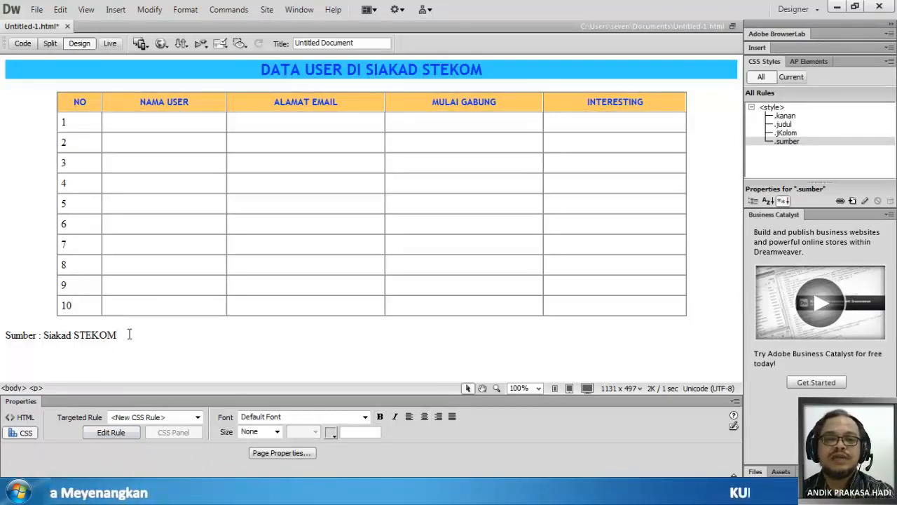
left_click_drag(121, 334, 2, 337)
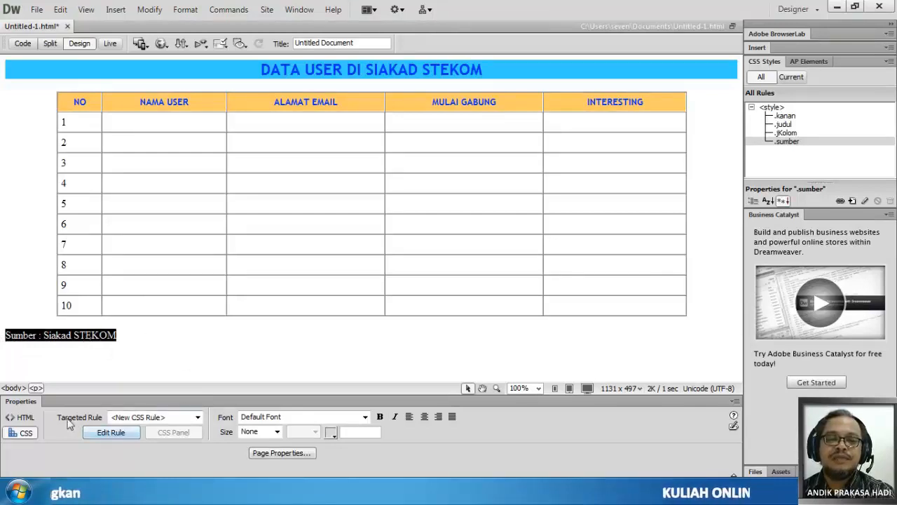
left_click(140, 417)
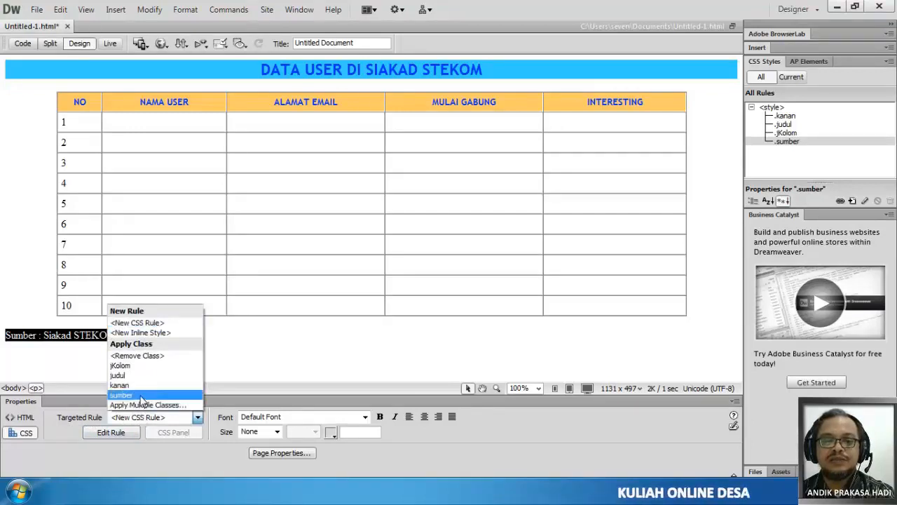
left_click(140, 395)
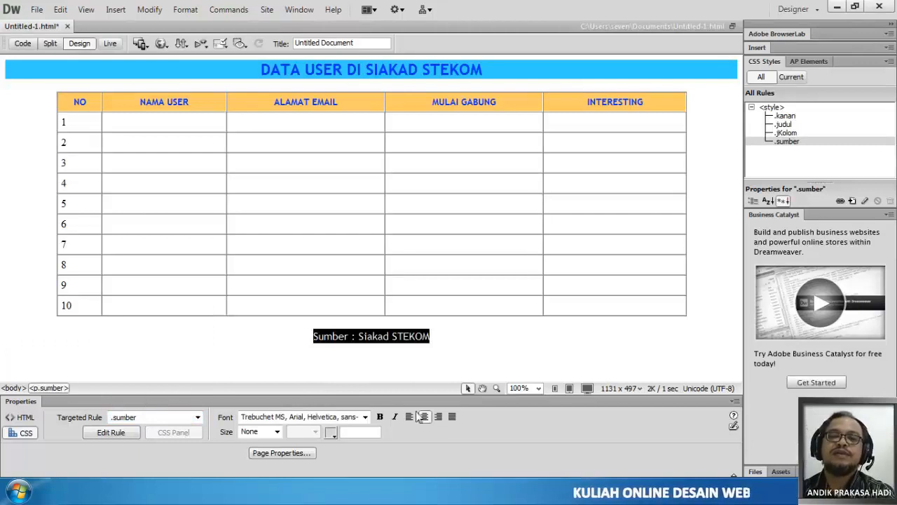
left_click(451, 343)
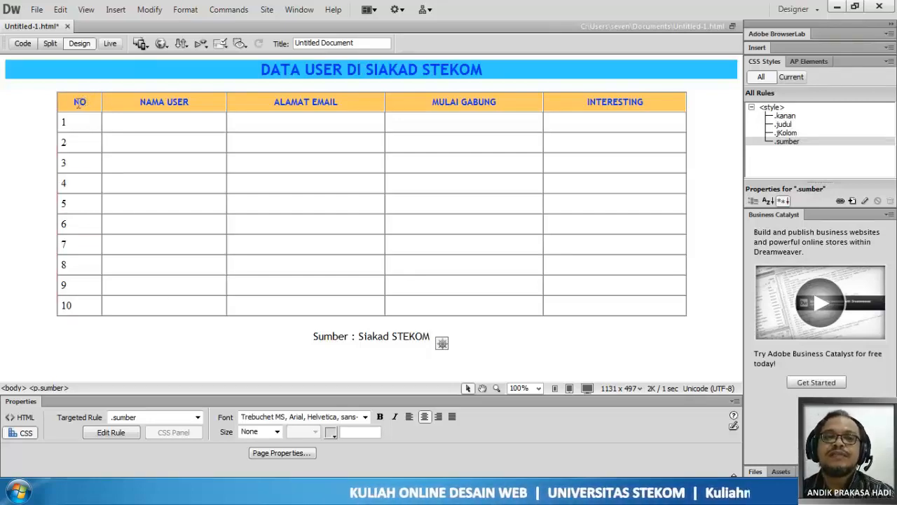
- Set the border of the whole user table to 0
left_click_drag(72, 101, 663, 303)
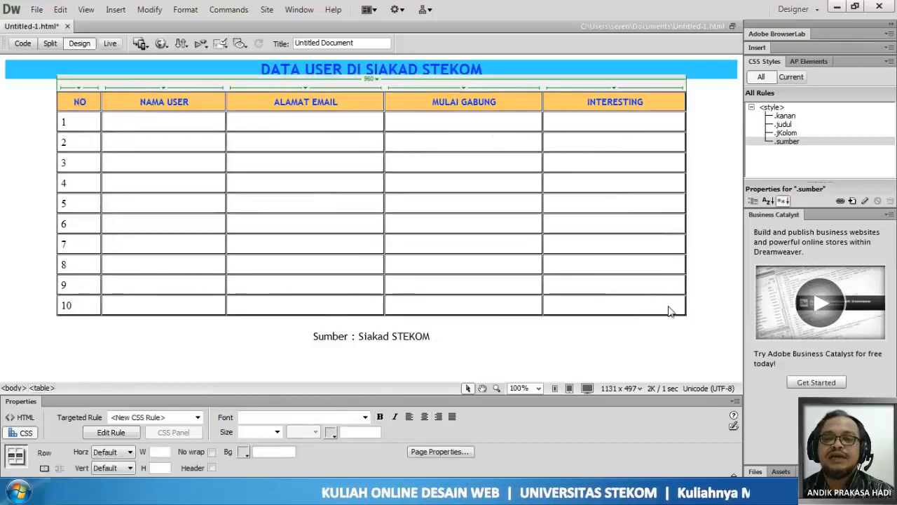
left_click(208, 144)
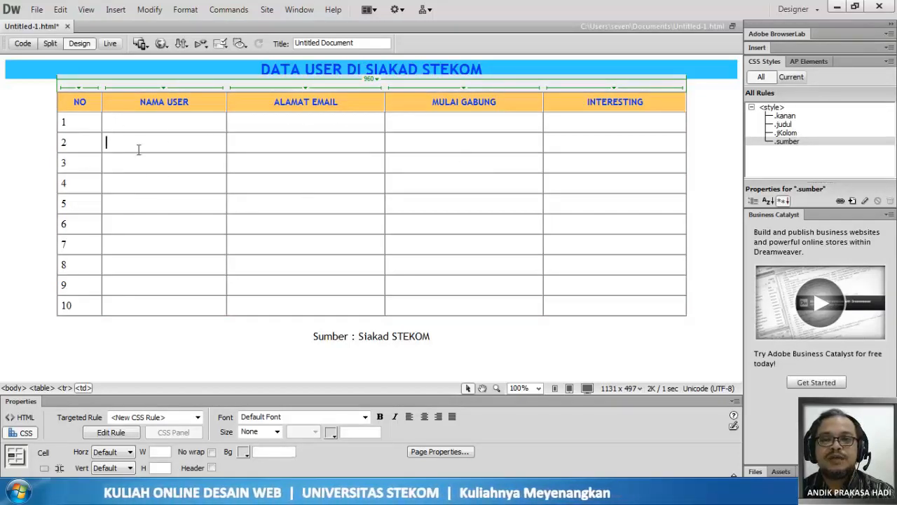
left_click(371, 81)
left_click(398, 91)
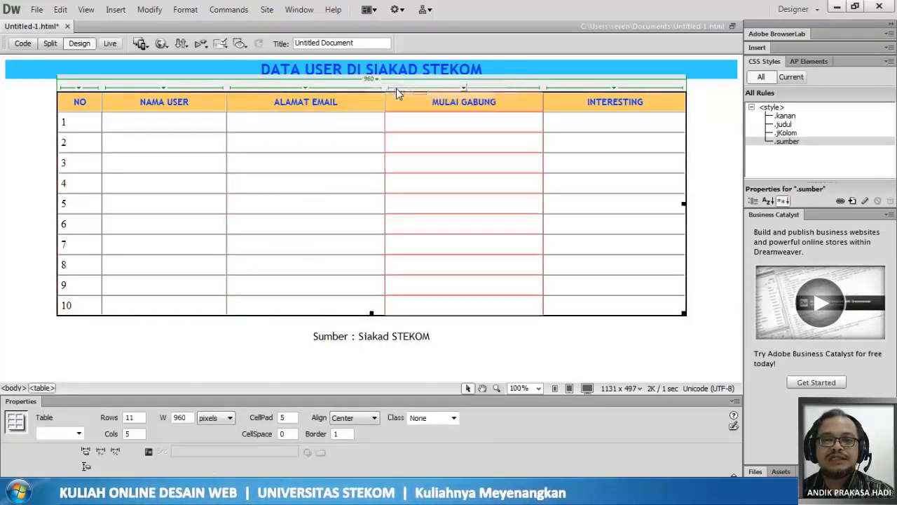
double_click(338, 434)
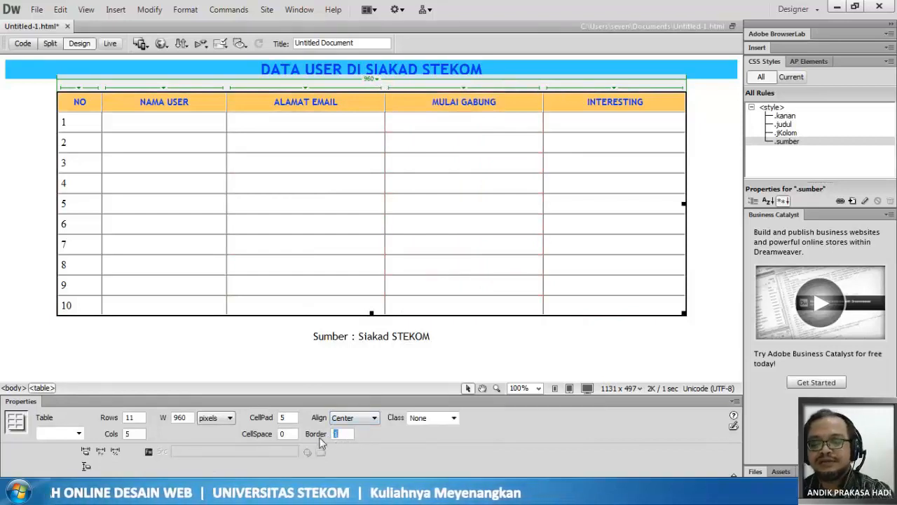
type("0")
key("Return")
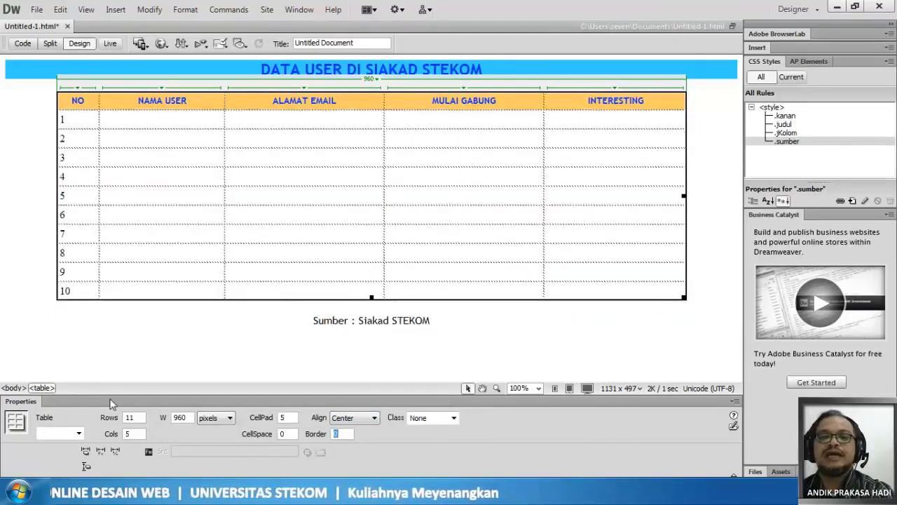
left_click(178, 372)
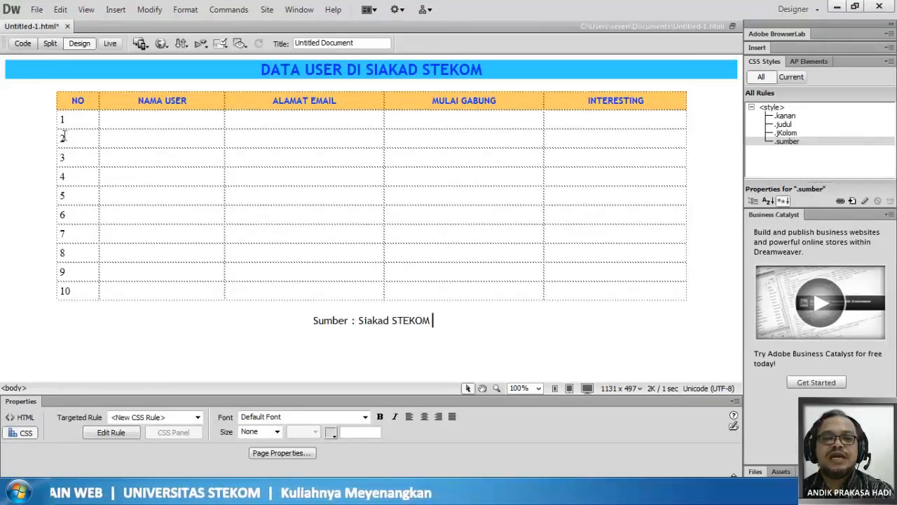
left_click_drag(62, 137, 607, 141)
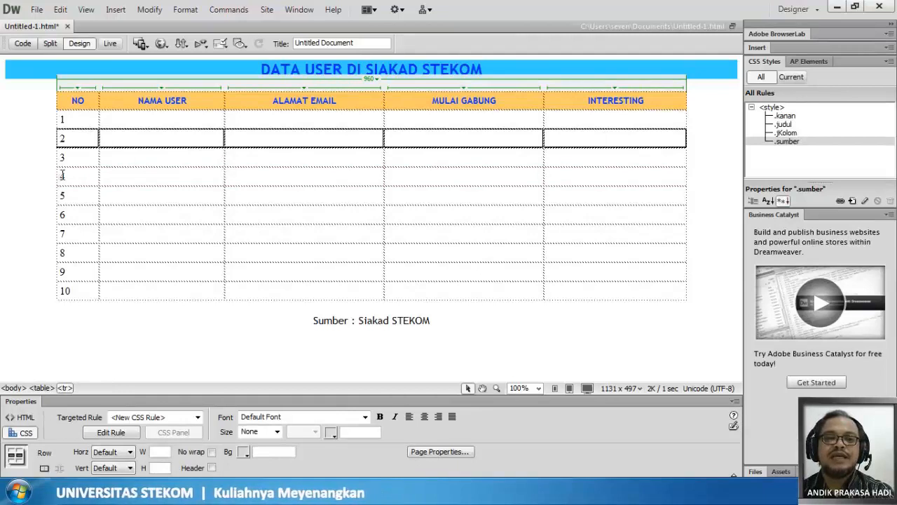
left_click_drag(64, 176, 635, 179)
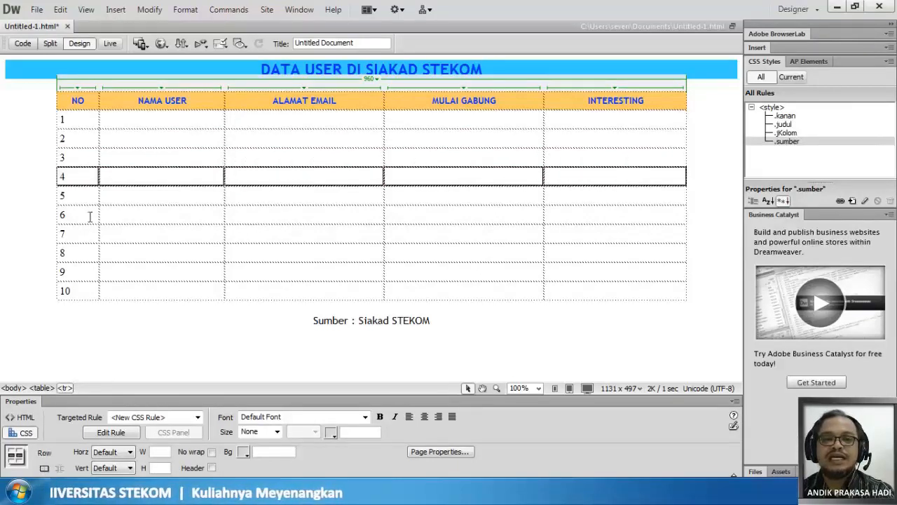
left_click_drag(61, 213, 665, 218)
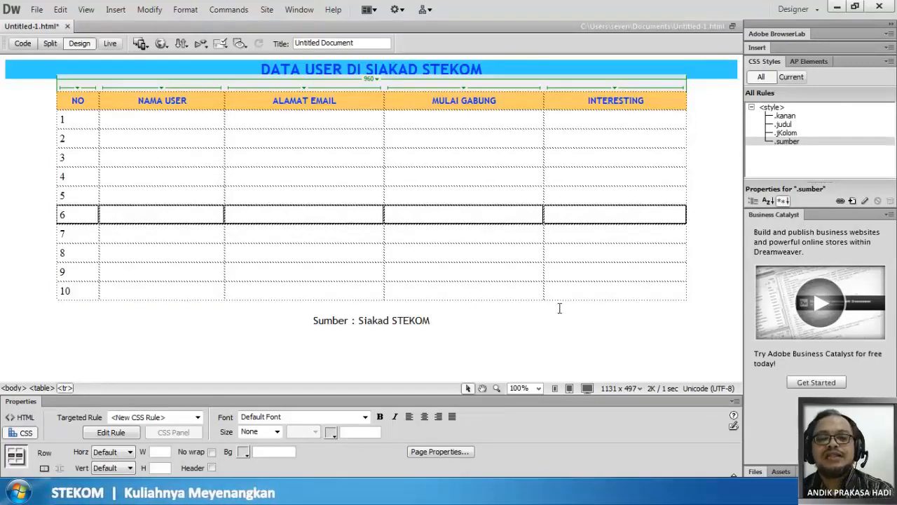
left_click(62, 141)
left_click_drag(62, 141, 604, 144)
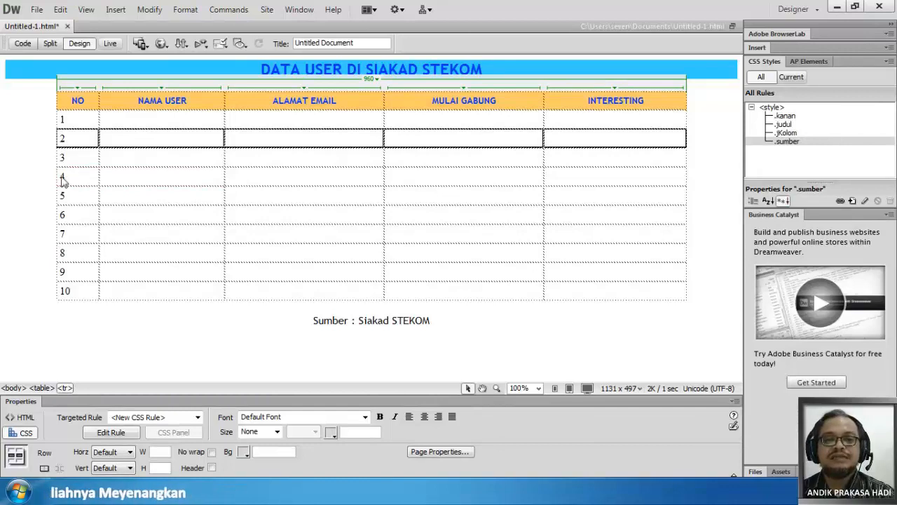
left_click_drag(63, 140, 62, 180)
left_click(131, 143)
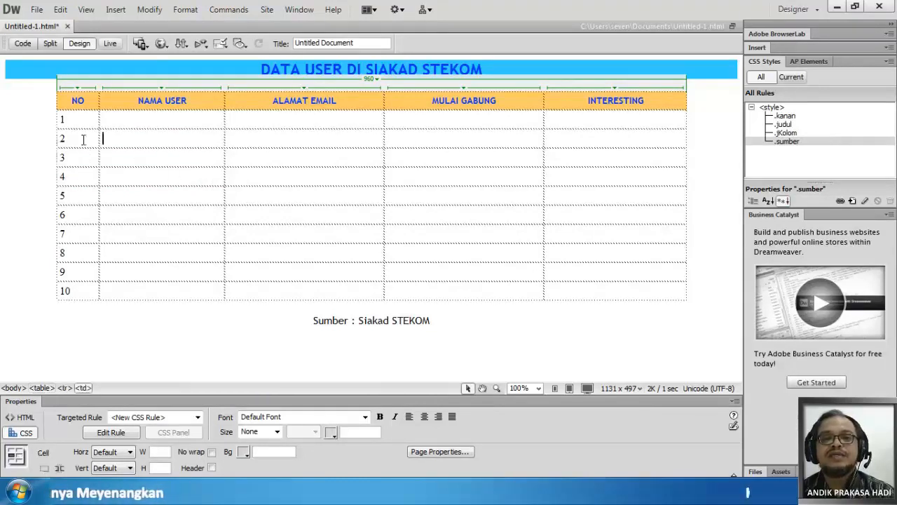
- Create a class rule named "garisAB" for table row 2, defined in this document only
left_click_drag(63, 138, 647, 150)
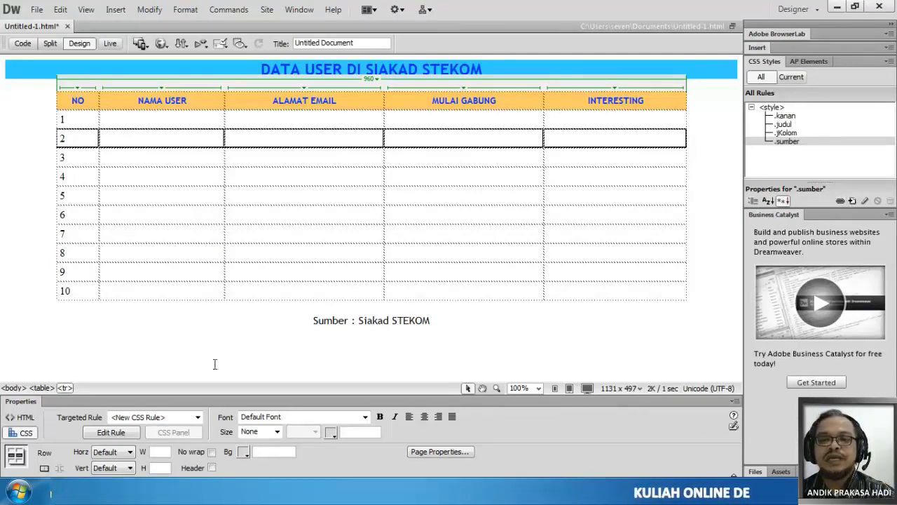
left_click(112, 433)
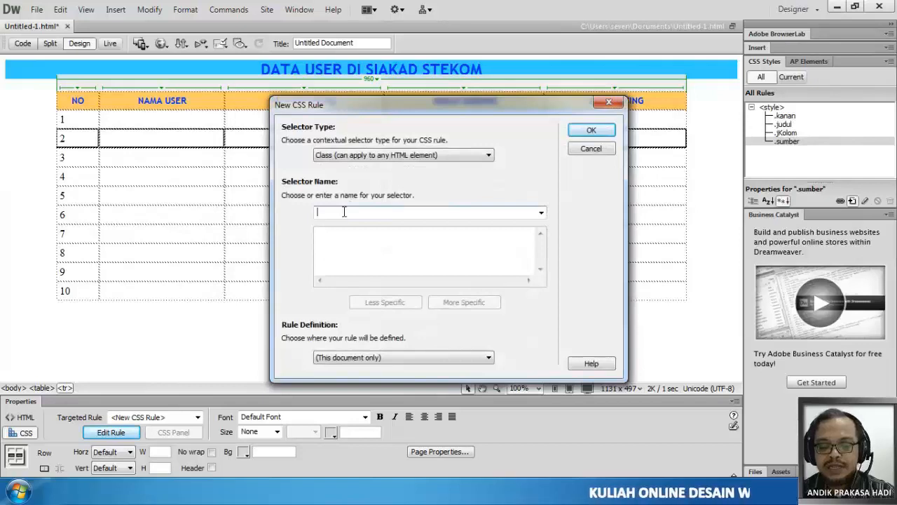
type("garisAB")
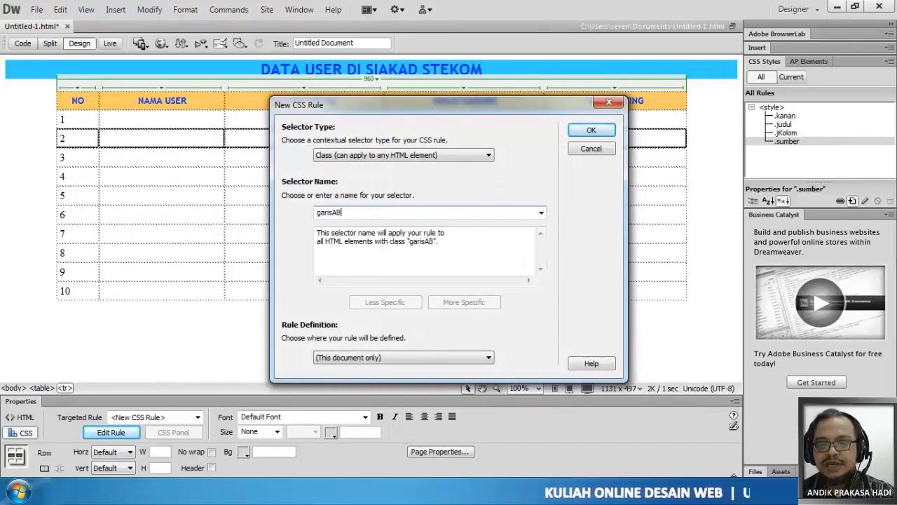
left_click(595, 133)
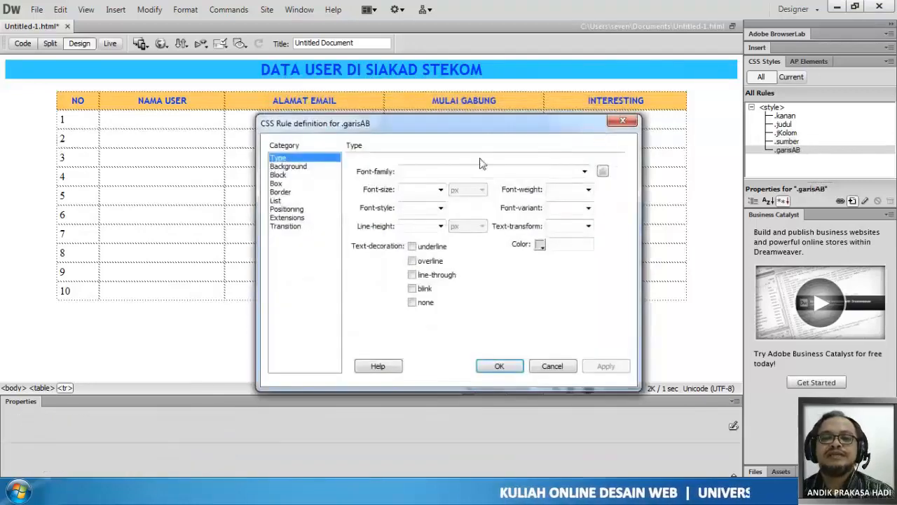
- Set the garisAB rule's border colour to #F93 for the top and bottom only, leaving the right and left colours empty
left_click(282, 192)
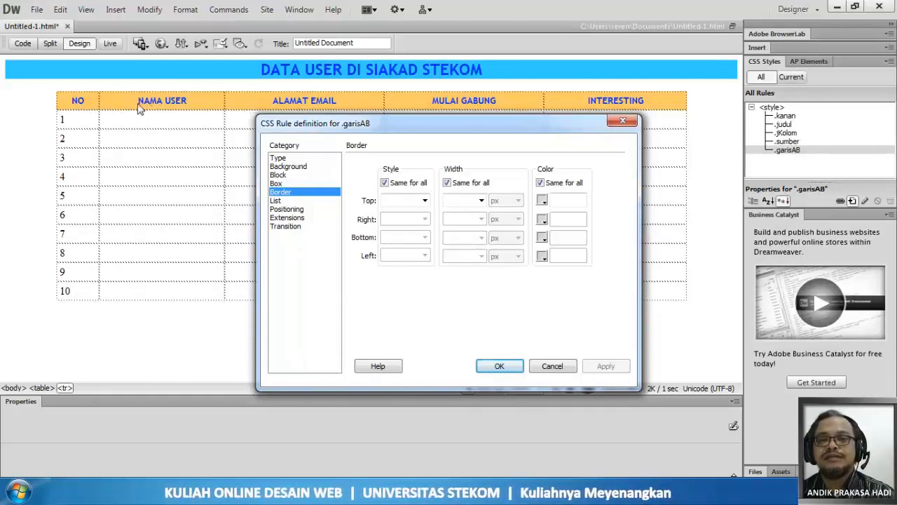
left_click(546, 201)
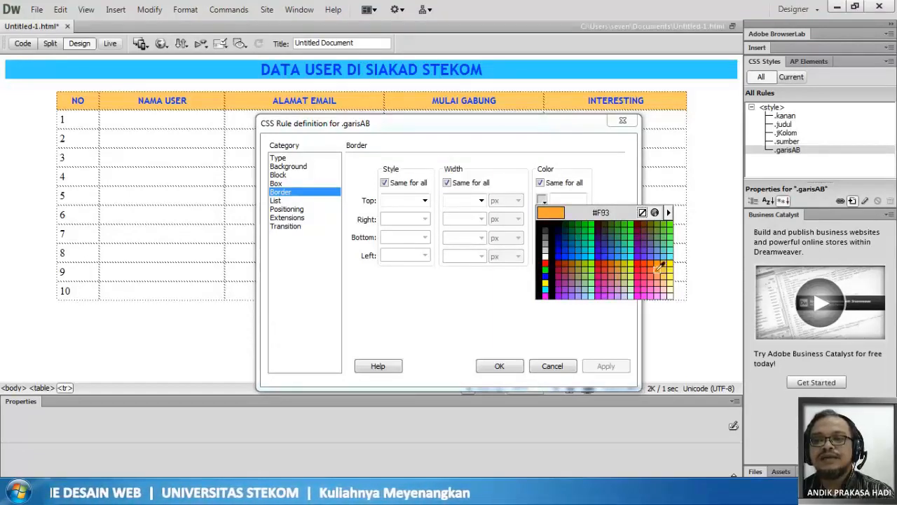
left_click(657, 270)
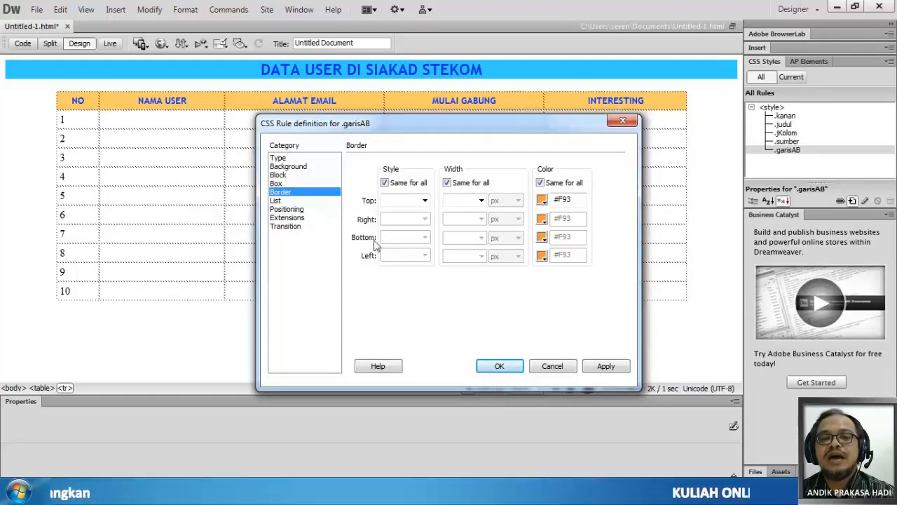
left_click(540, 183)
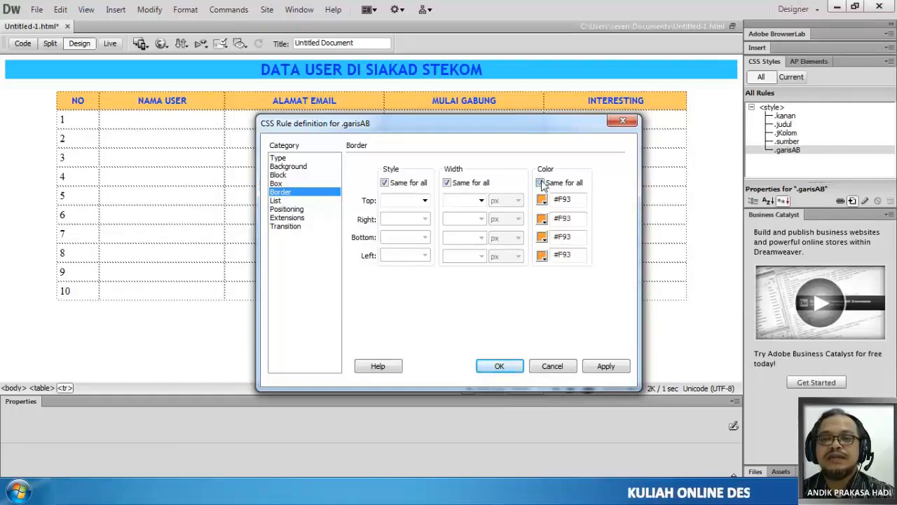
left_click_drag(577, 218, 555, 221)
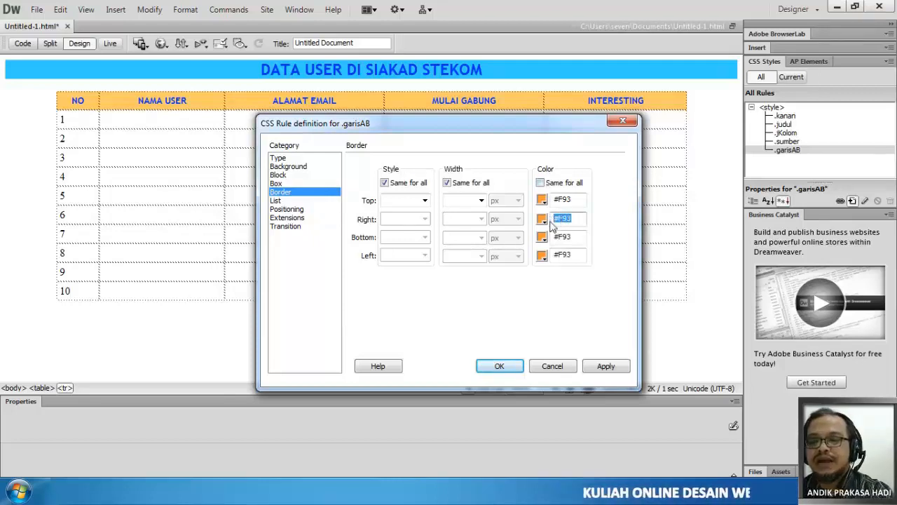
key("BackSpace")
left_click_drag(575, 257, 550, 257)
key("BackSpace")
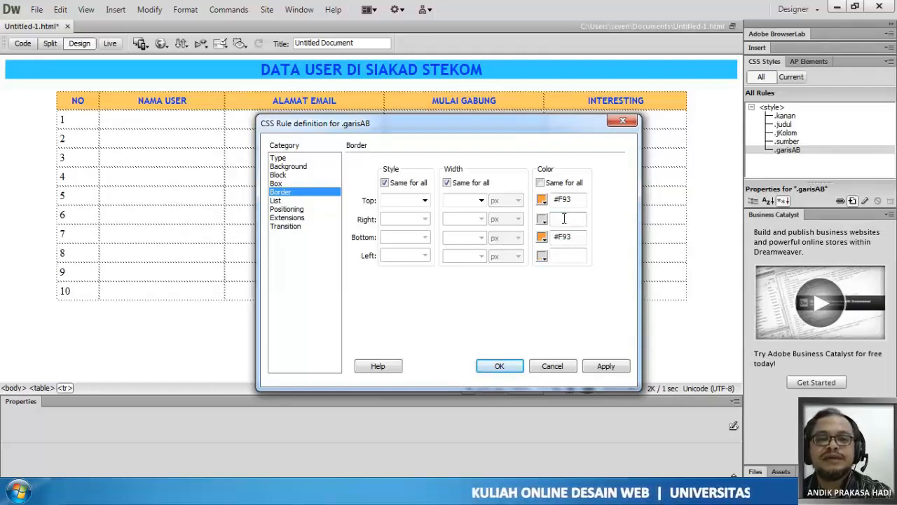
- Make the garisAB rule's border styles and widths independent per side, and set the top and bottom styles to solid
left_click(384, 183)
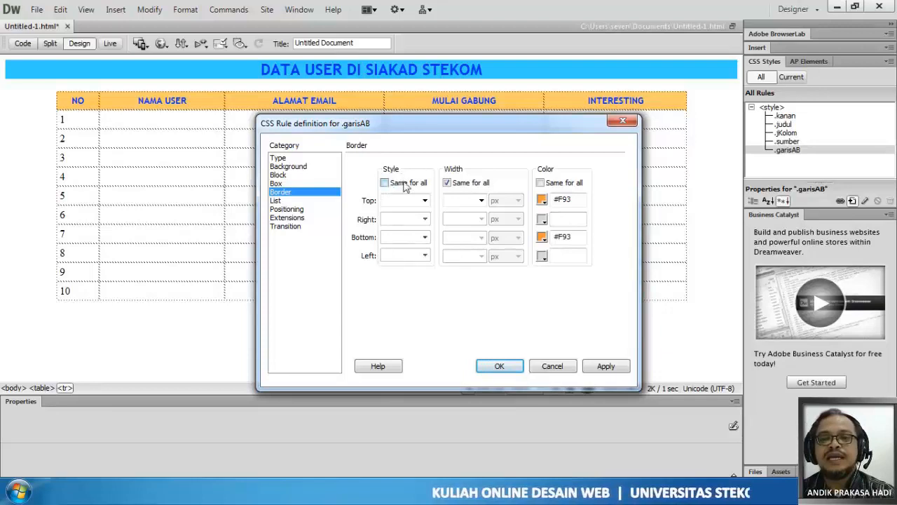
left_click(448, 183)
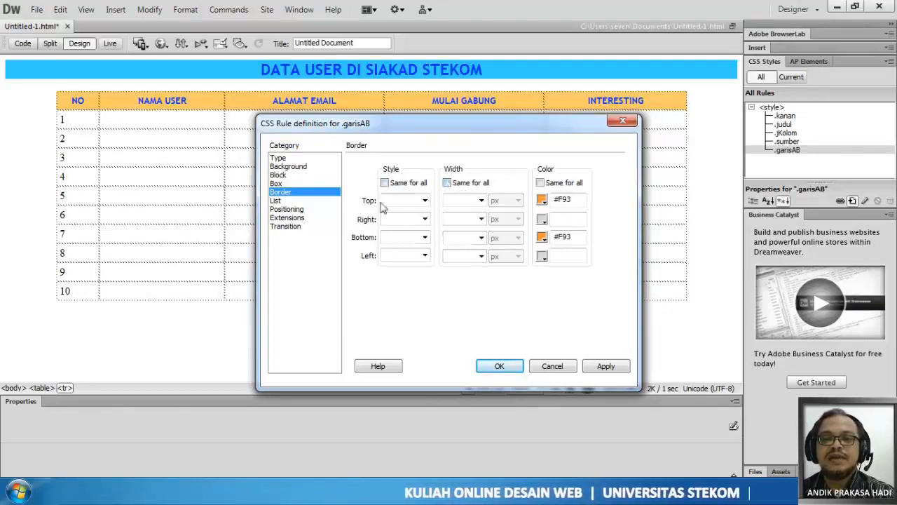
left_click(425, 201)
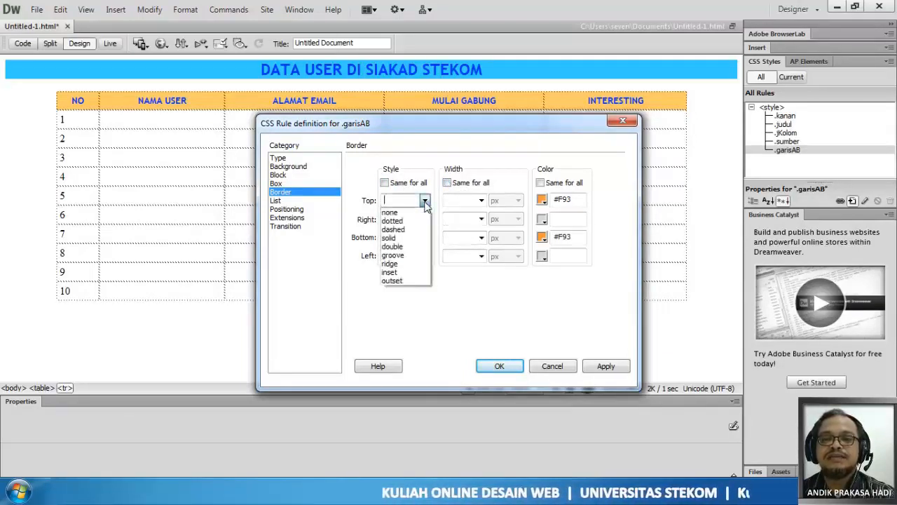
left_click(403, 238)
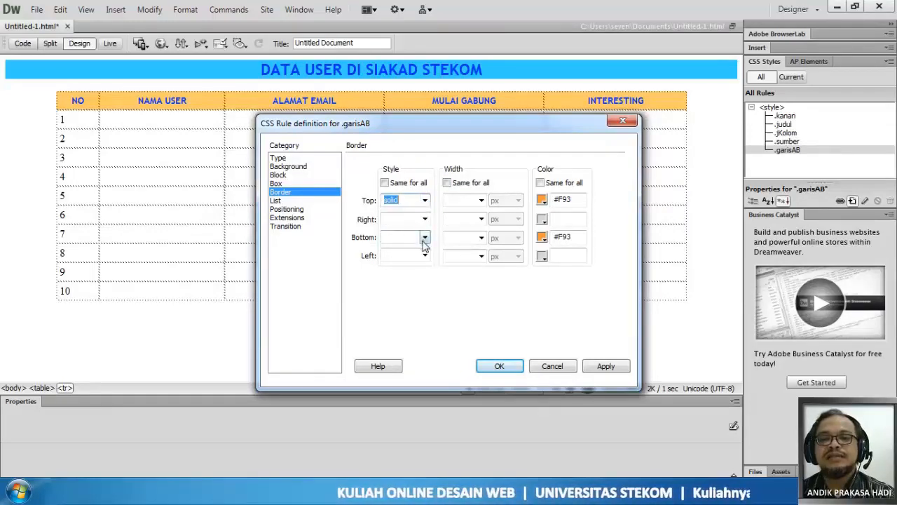
left_click(424, 239)
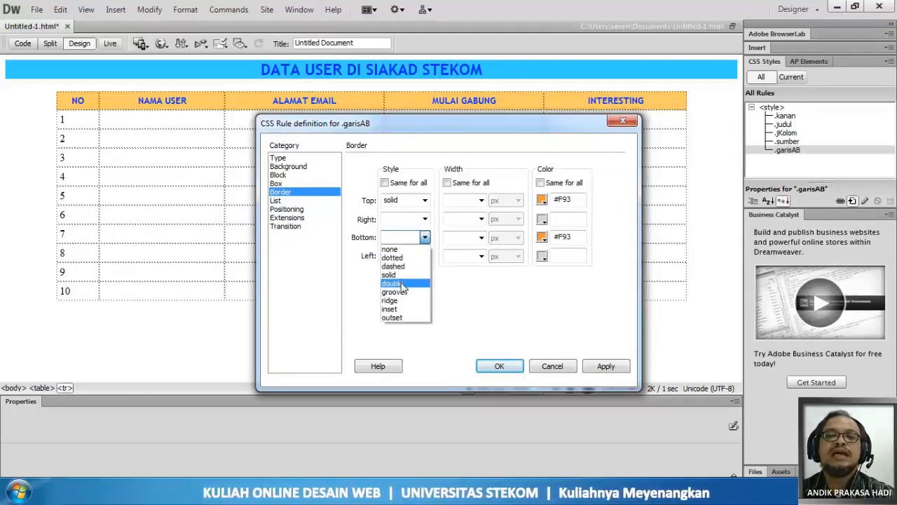
left_click(405, 275)
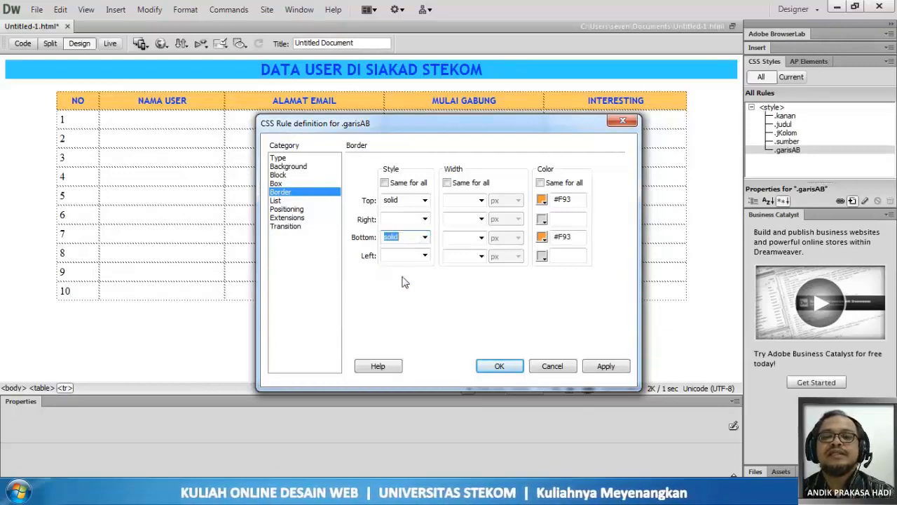
- Set the garisAB rule's top and bottom border widths to 2 px, apply the settings and close the rule definition
left_click(480, 201)
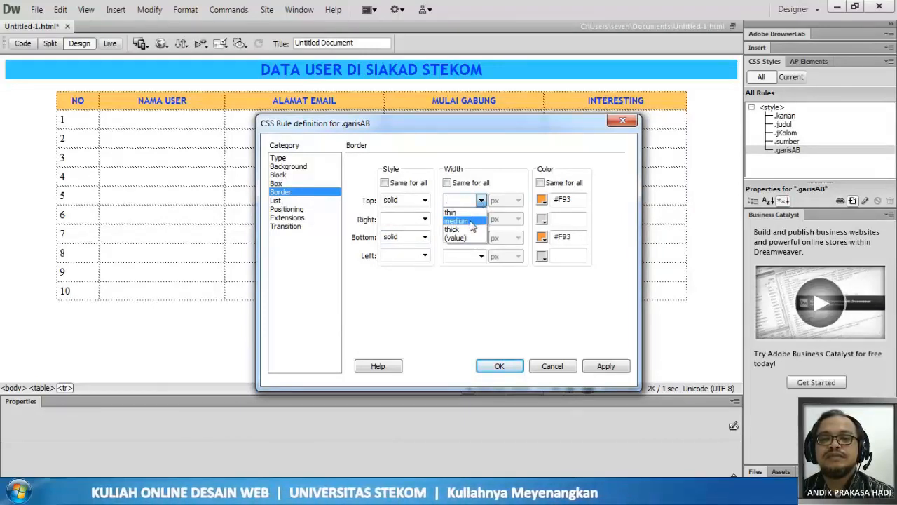
left_click(472, 213)
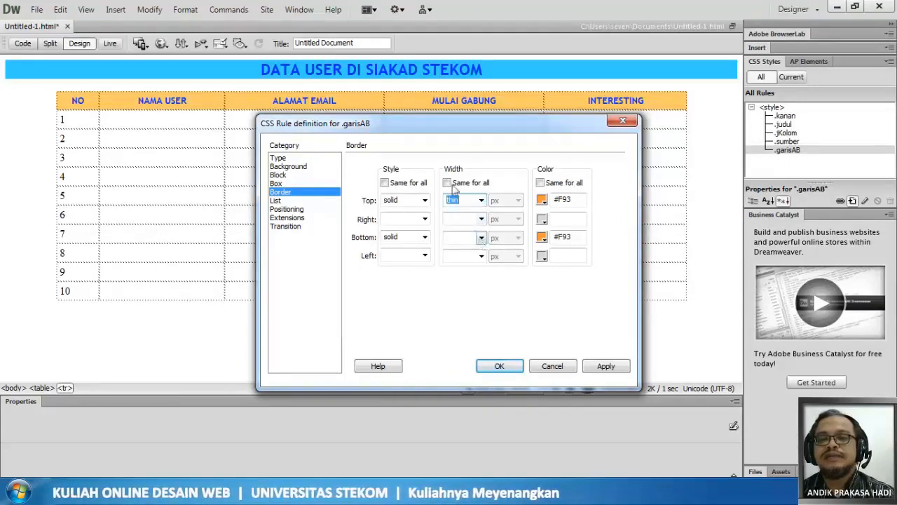
left_click(481, 238)
left_click(464, 200)
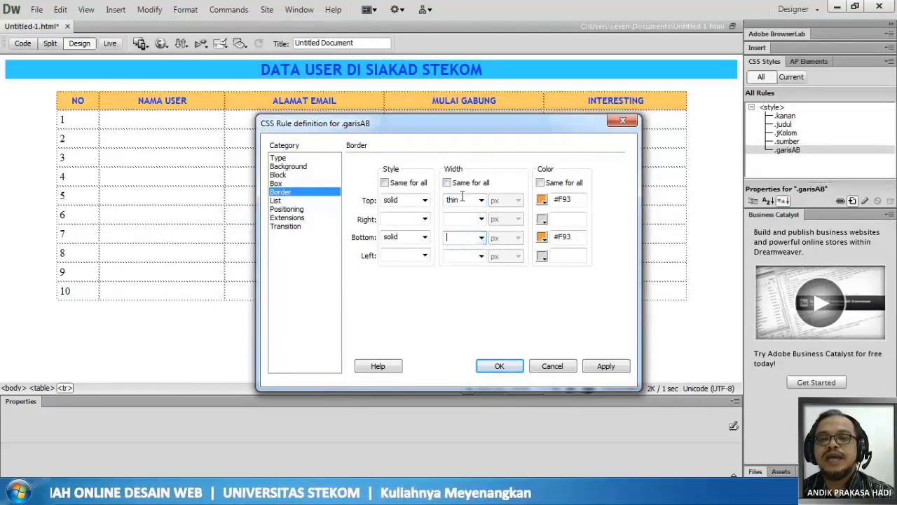
double_click(455, 199)
type("2")
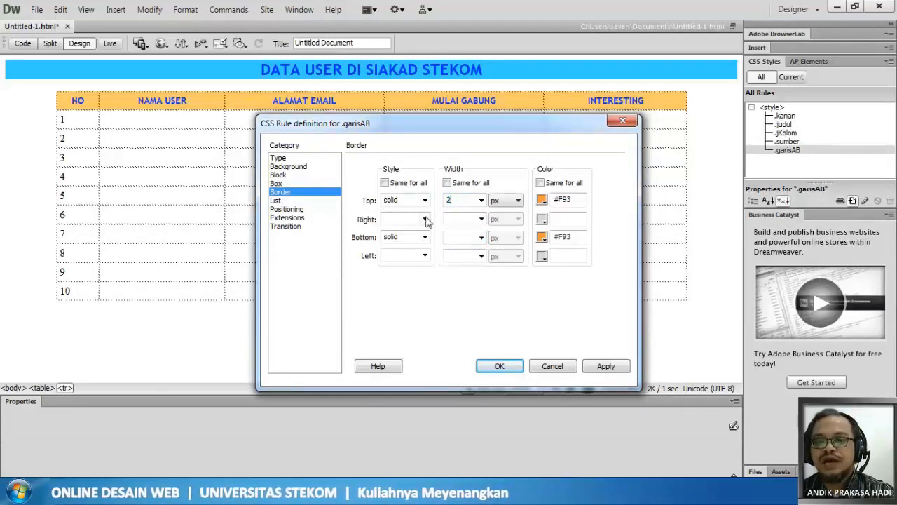
type("2")
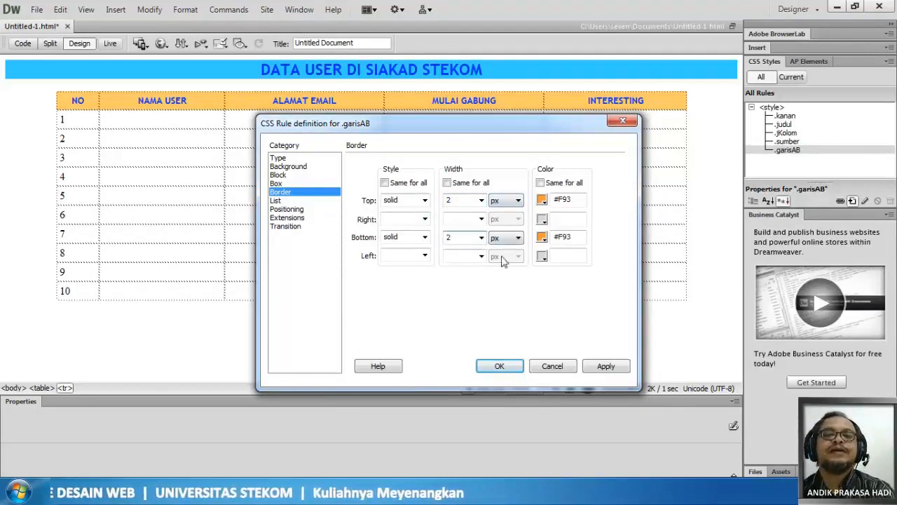
left_click(604, 367)
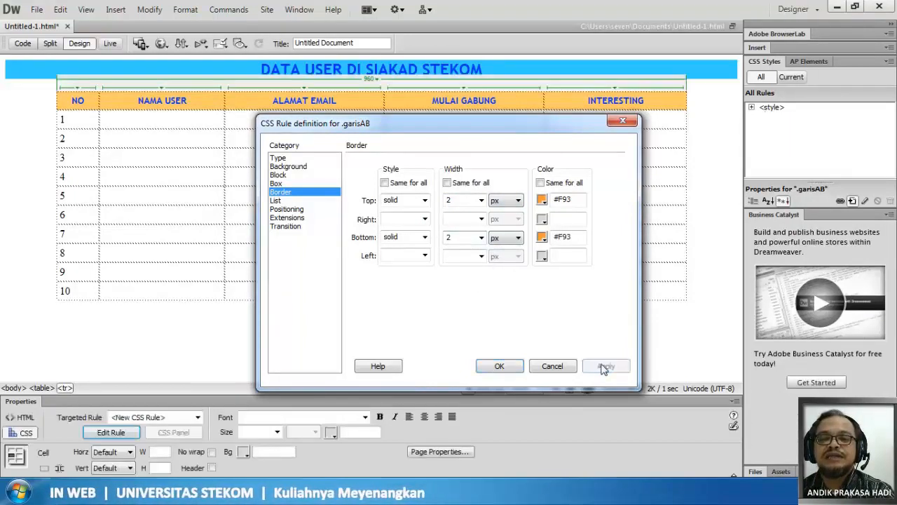
left_click(507, 373)
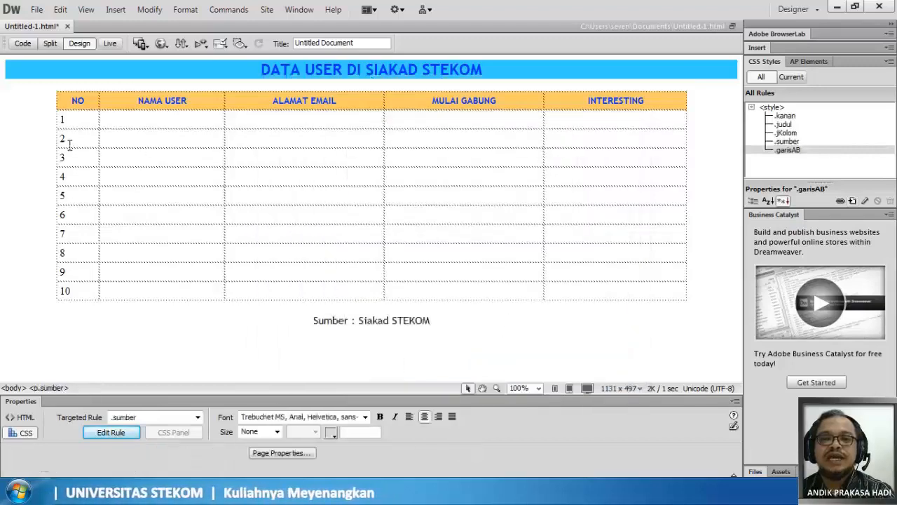
- Save the page and preview it in the web browser, closing the browser to return to the editor
left_click(36, 10)
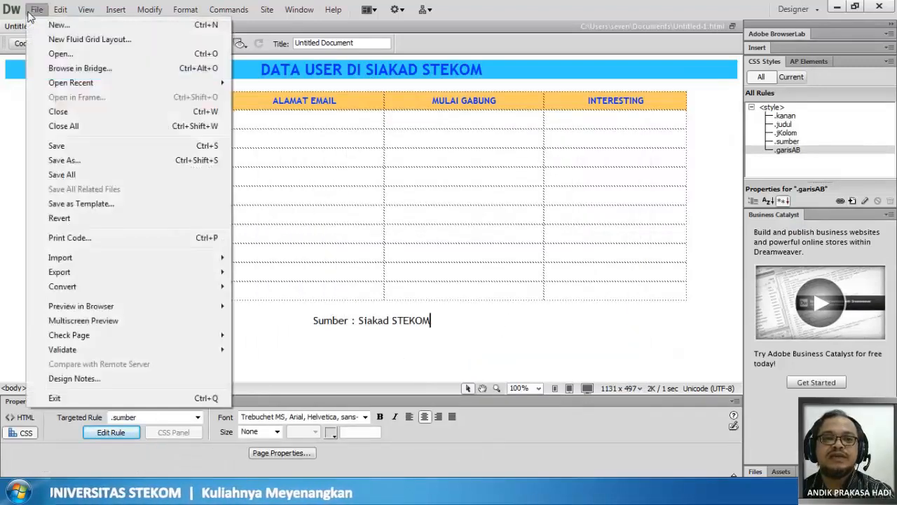
left_click(56, 146)
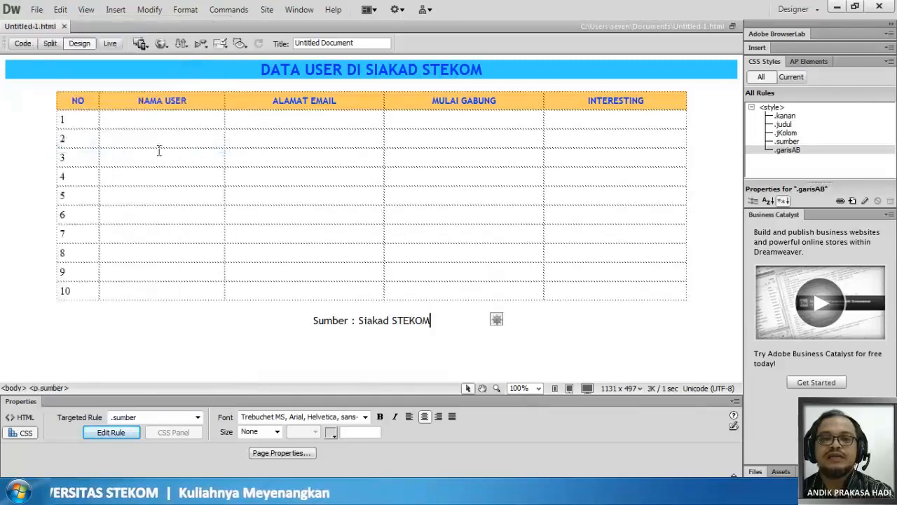
left_click(74, 139)
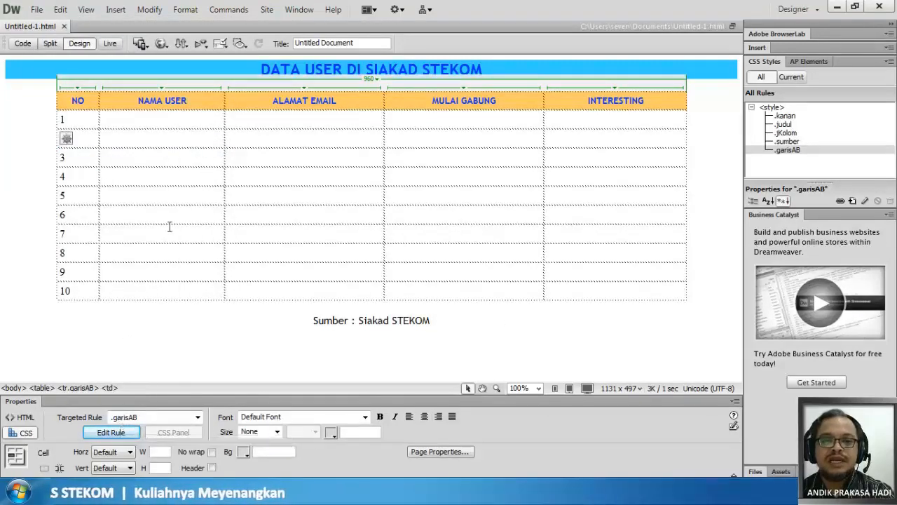
left_click(162, 43)
left_click(210, 74)
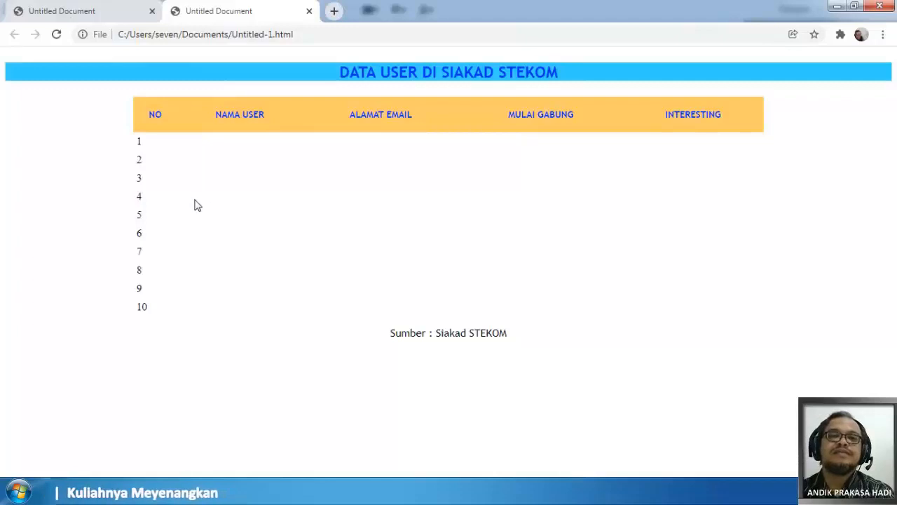
left_click(309, 10)
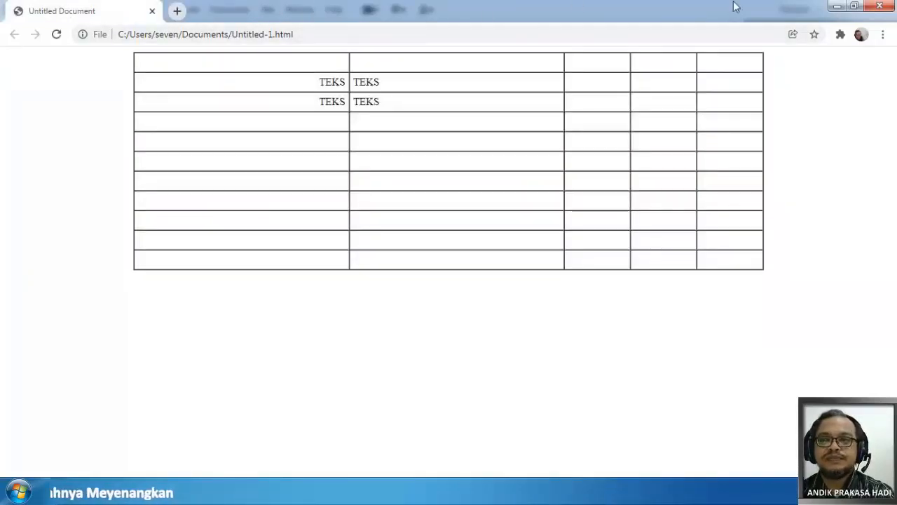
left_click(876, 6)
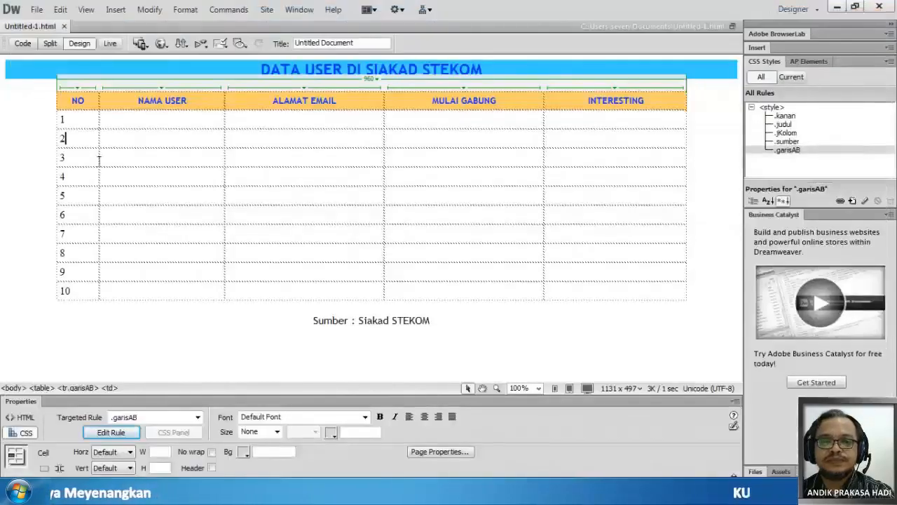
- Apply the garisAB class to all cells of table row 4
left_click_drag(63, 175, 647, 185)
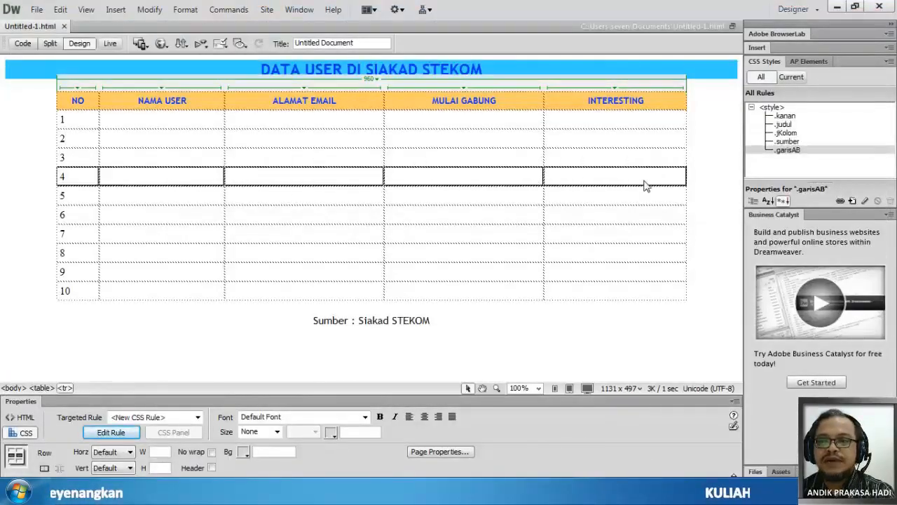
left_click(151, 417)
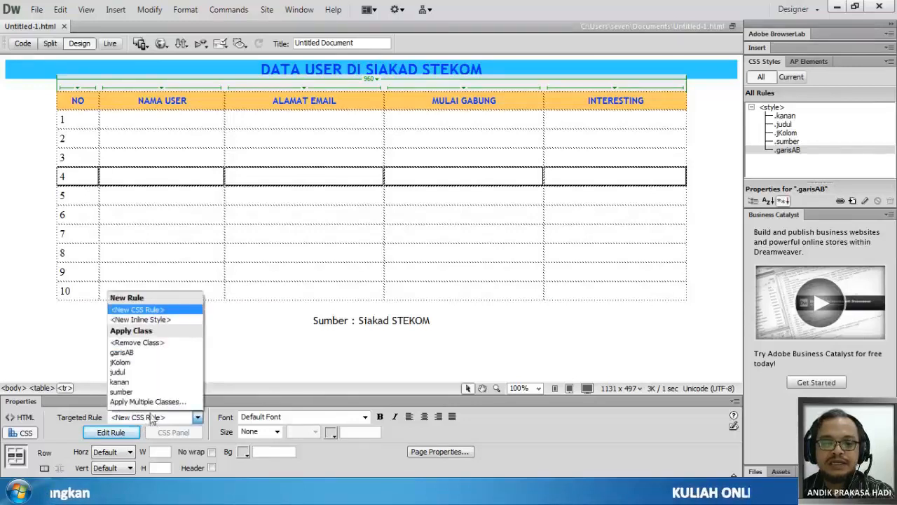
left_click(144, 352)
left_click(159, 251)
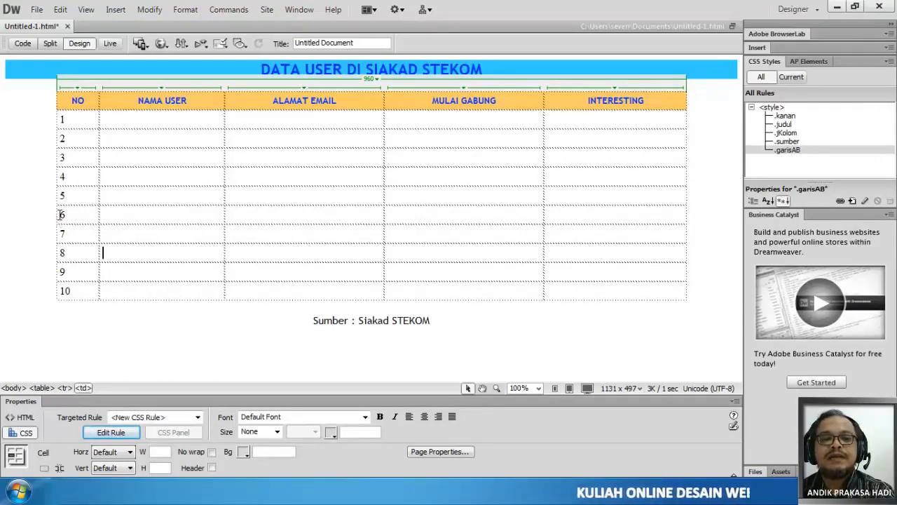
- Apply the garisAB class to all of table row 6 and check the rule on its first two cells
left_click_drag(62, 214, 641, 221)
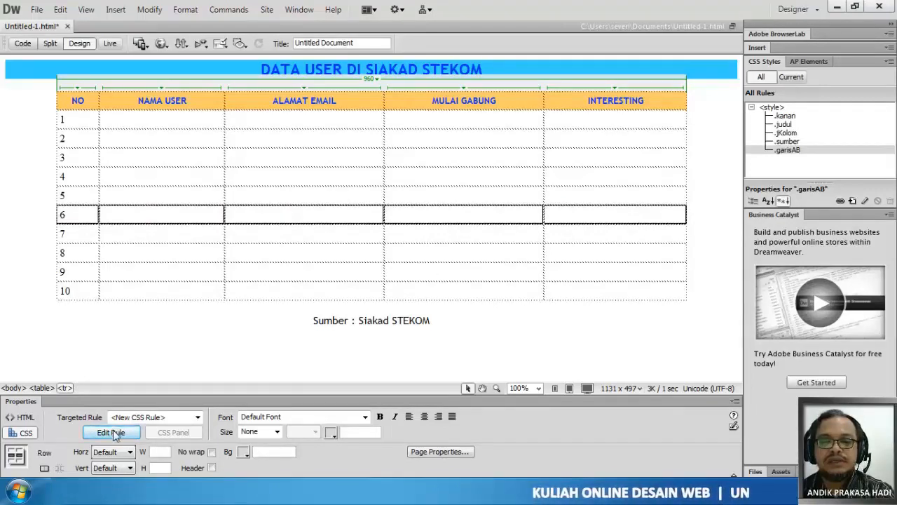
left_click(161, 417)
left_click(167, 354)
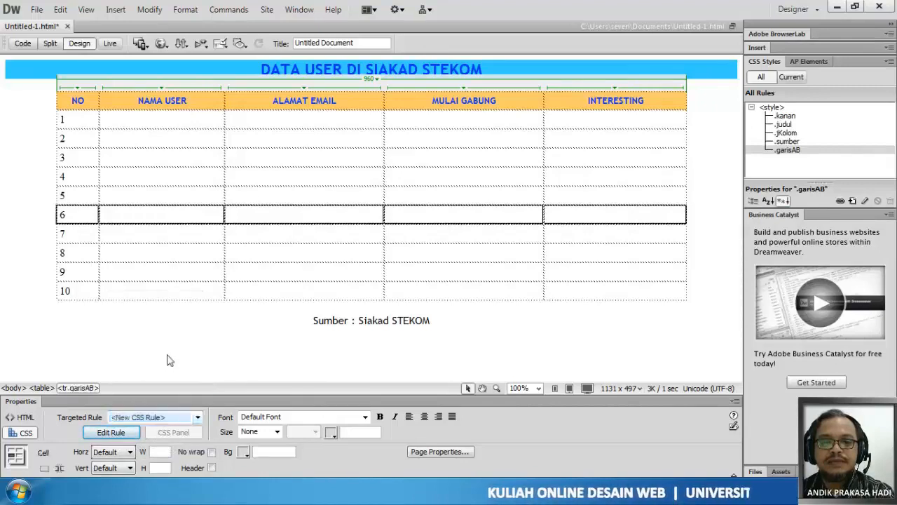
left_click(160, 416)
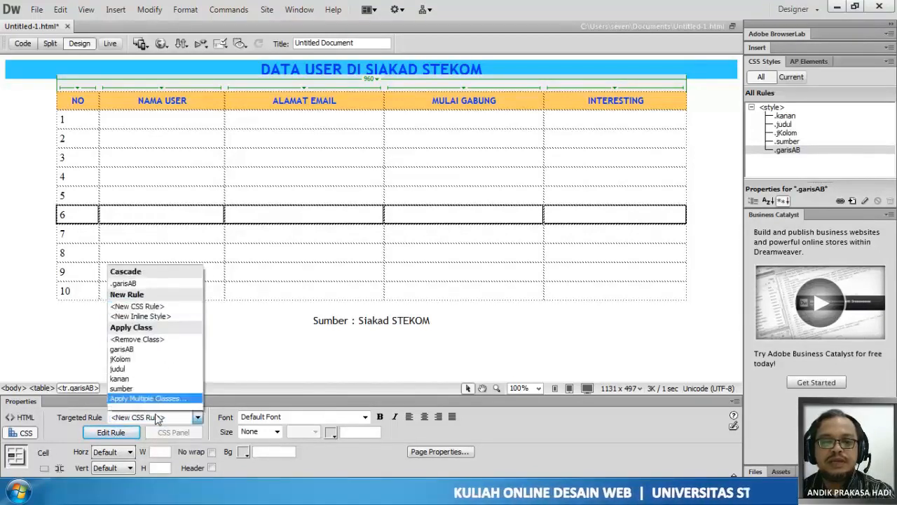
left_click(150, 349)
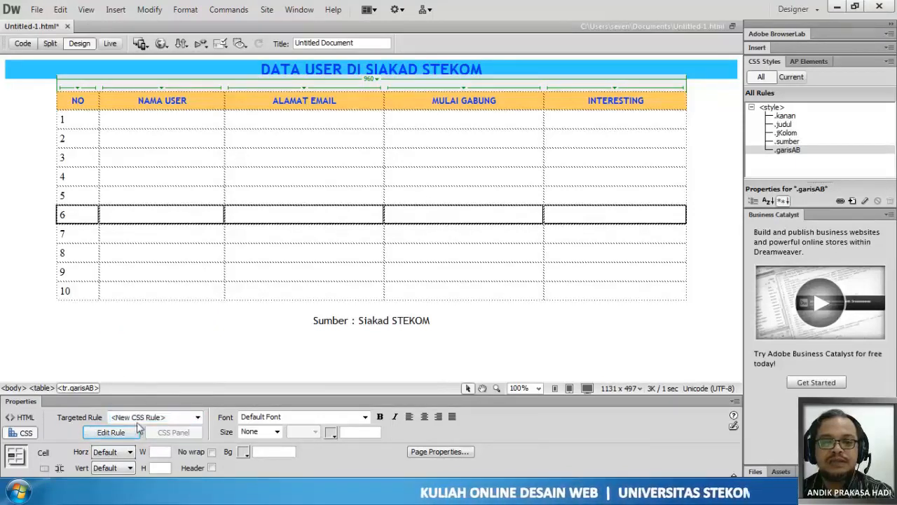
left_click(78, 214)
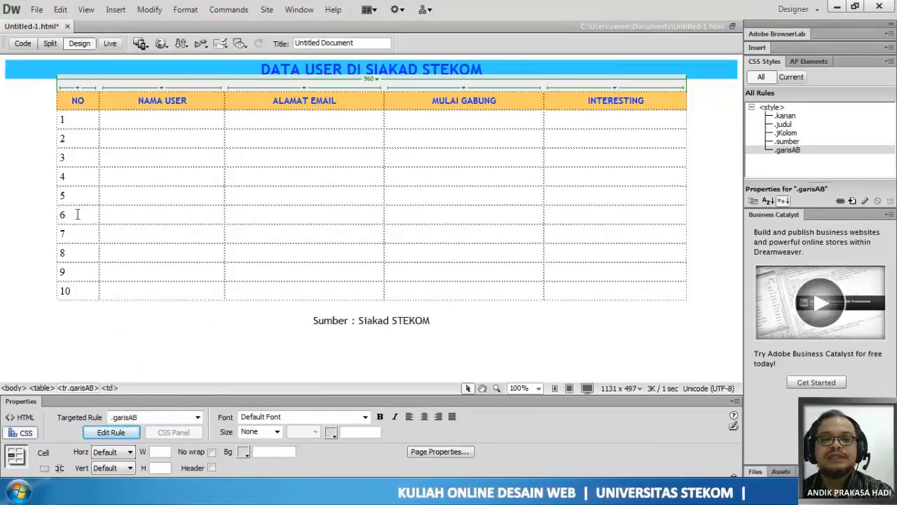
left_click(140, 217)
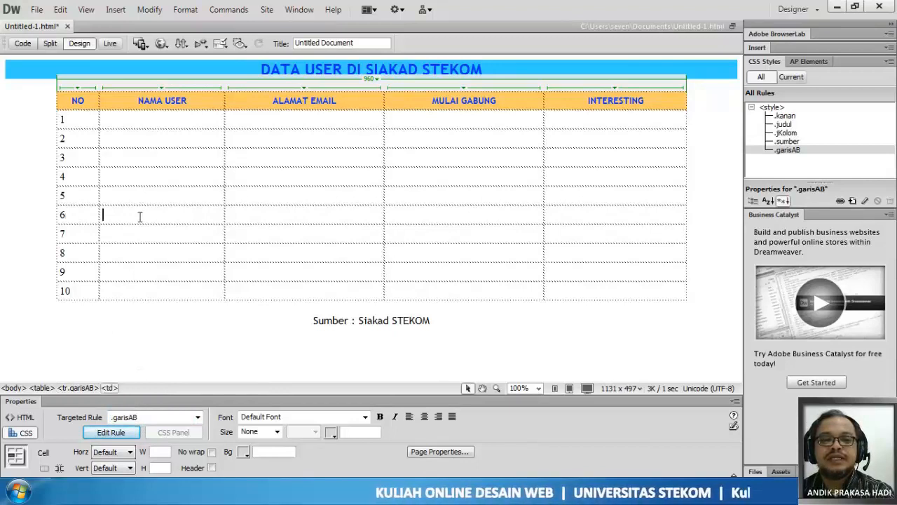
- Target the existing garisAB rule for the number in the first cell of row 6
left_click(81, 209)
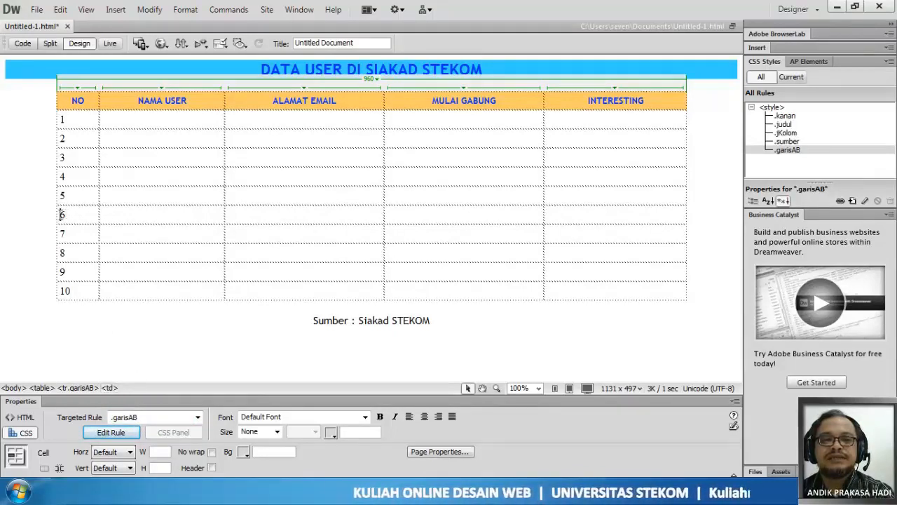
left_click_drag(61, 213, 78, 216)
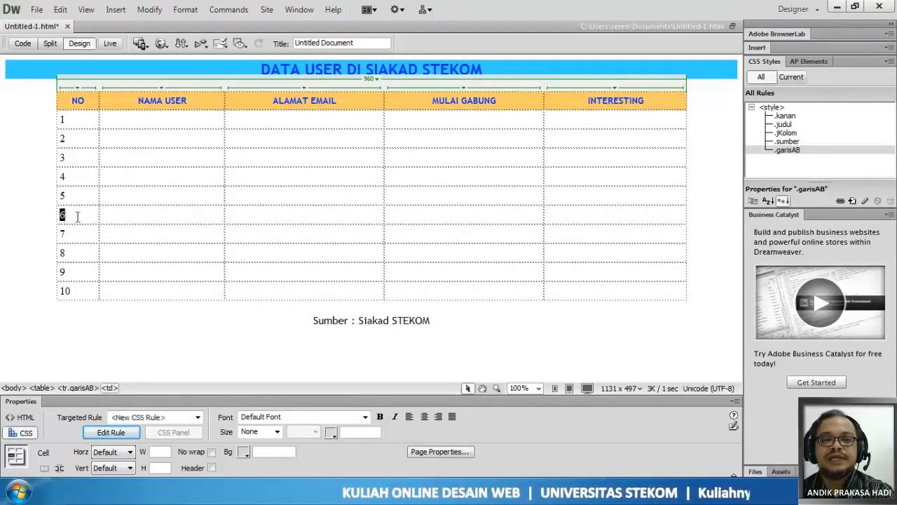
left_click(151, 419)
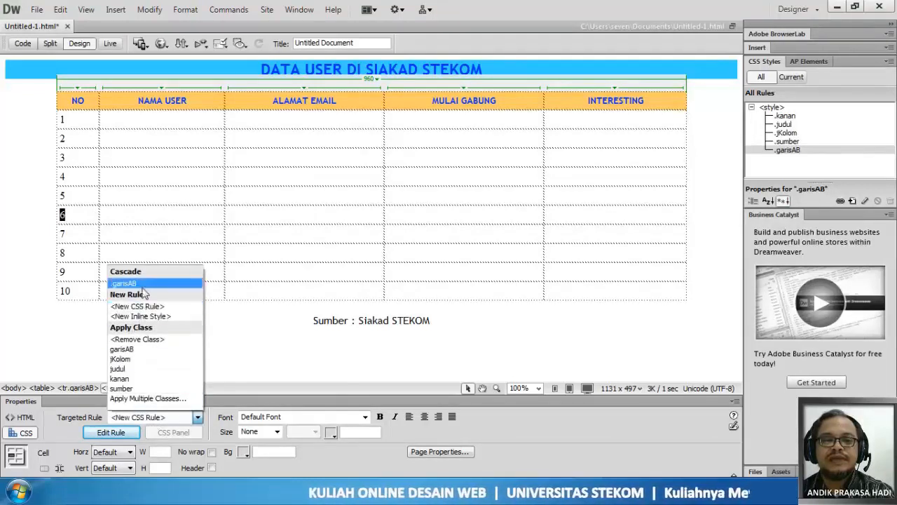
left_click(143, 284)
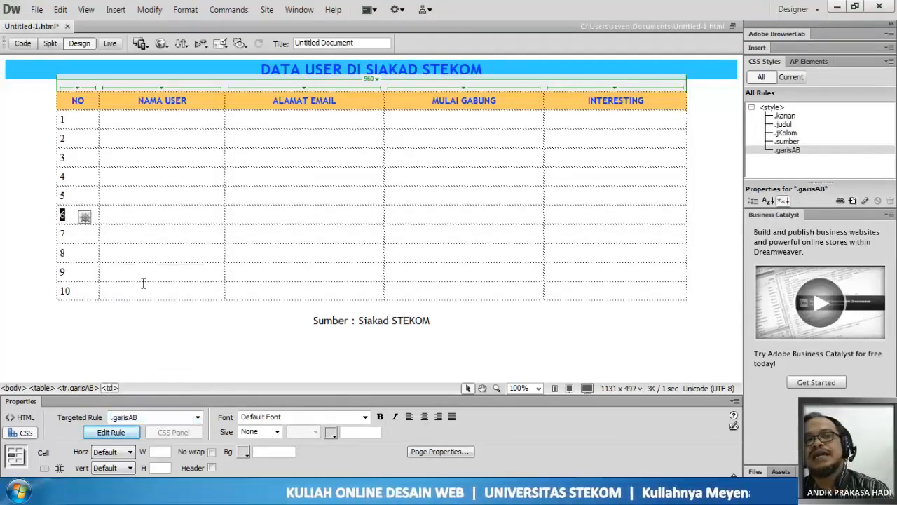
- Undo the latest garisAB class assignment and deselect the table, leaving the targeted rule list without choosing a class
left_click(143, 288)
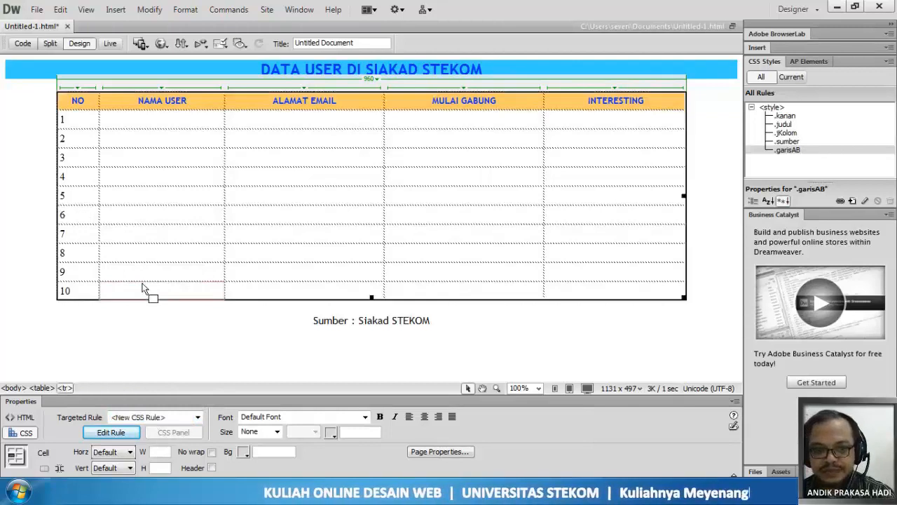
key("ctrl+z")
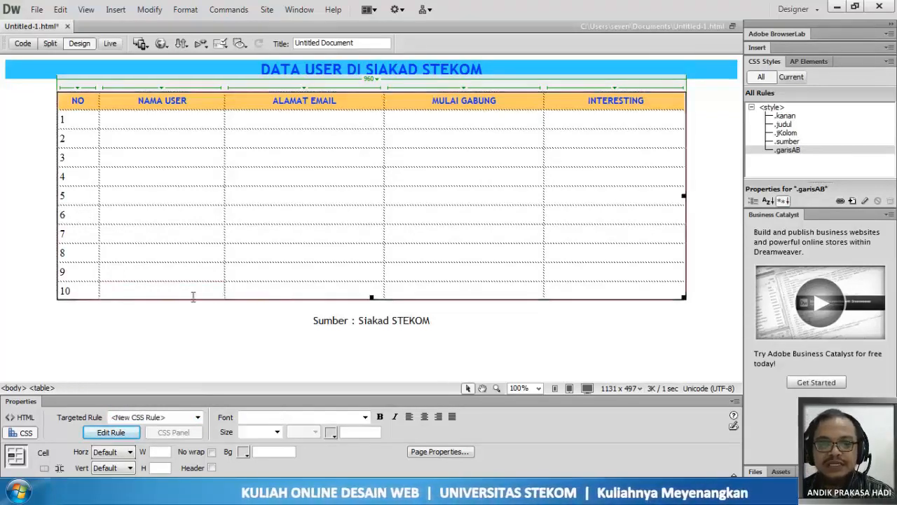
left_click(192, 366)
left_click(129, 418)
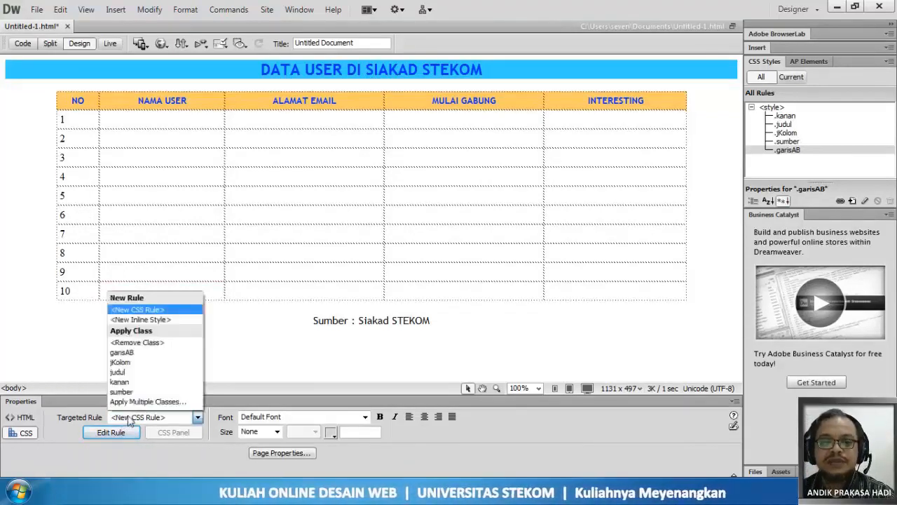
left_click(224, 340)
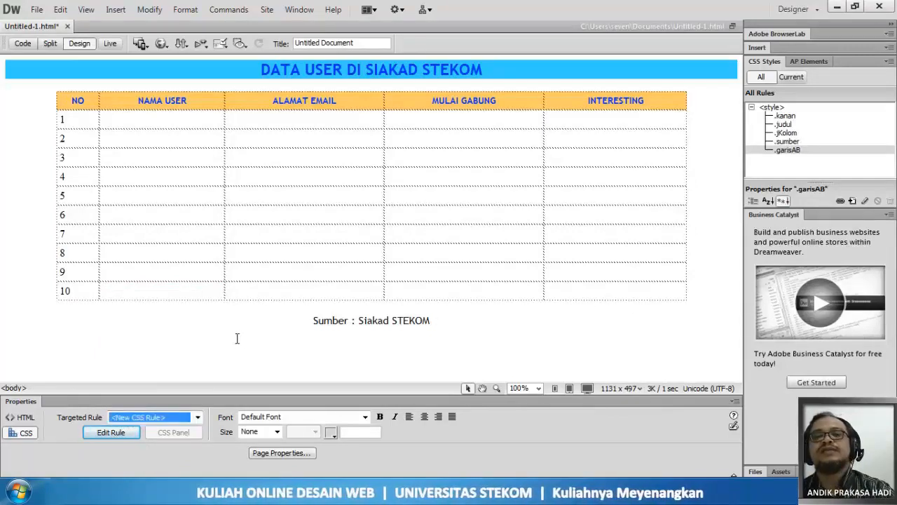
- Select the whole of table row 1, and replace that selection with the entire NO column
left_click(60, 119)
double_click(60, 120)
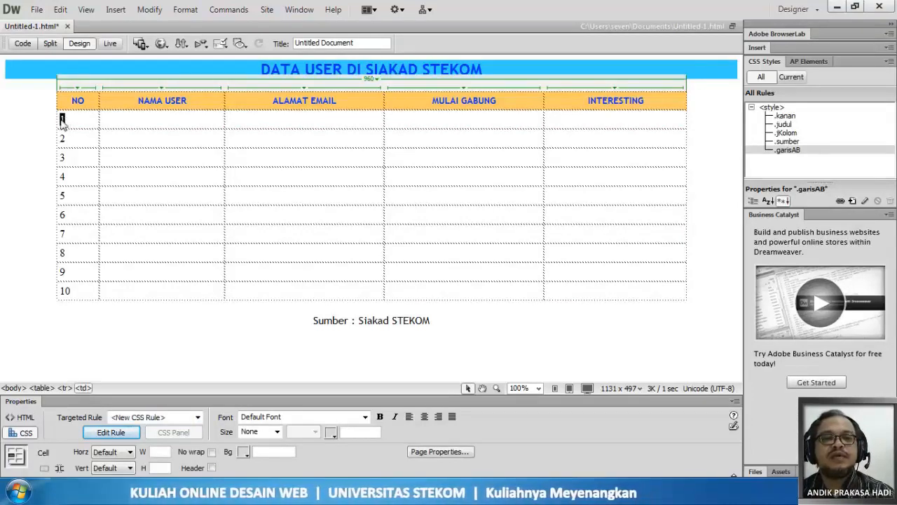
left_click(61, 121)
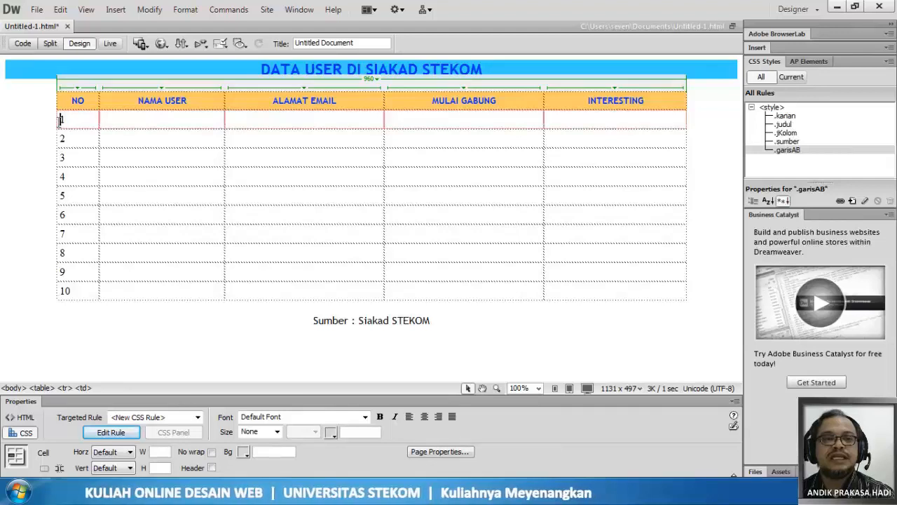
left_click(53, 121)
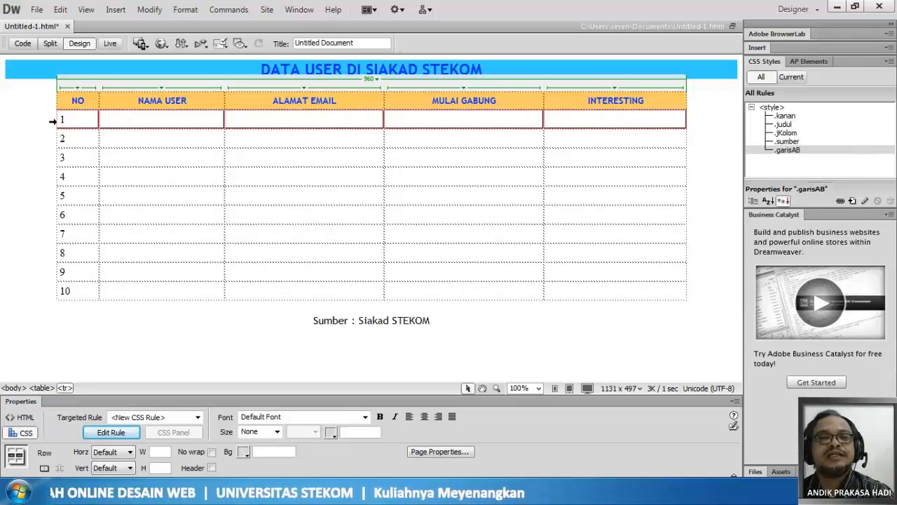
left_click(78, 89)
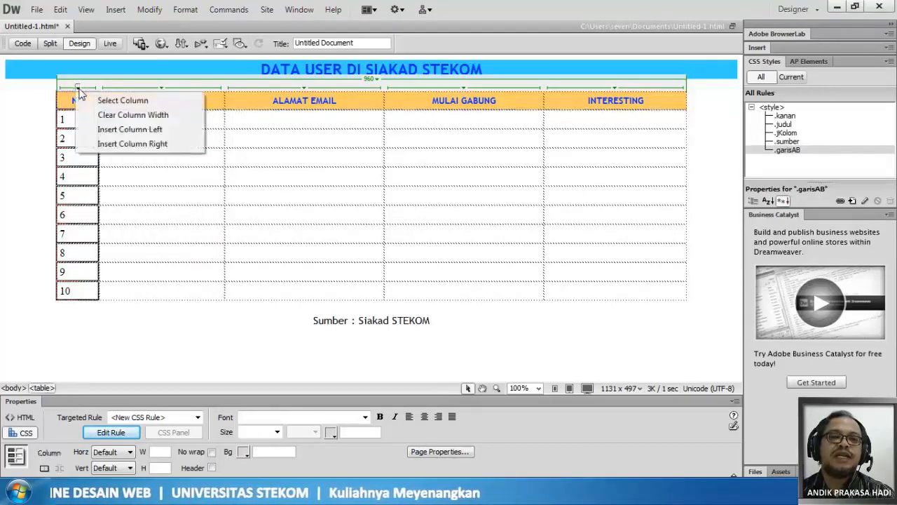
left_click(105, 101)
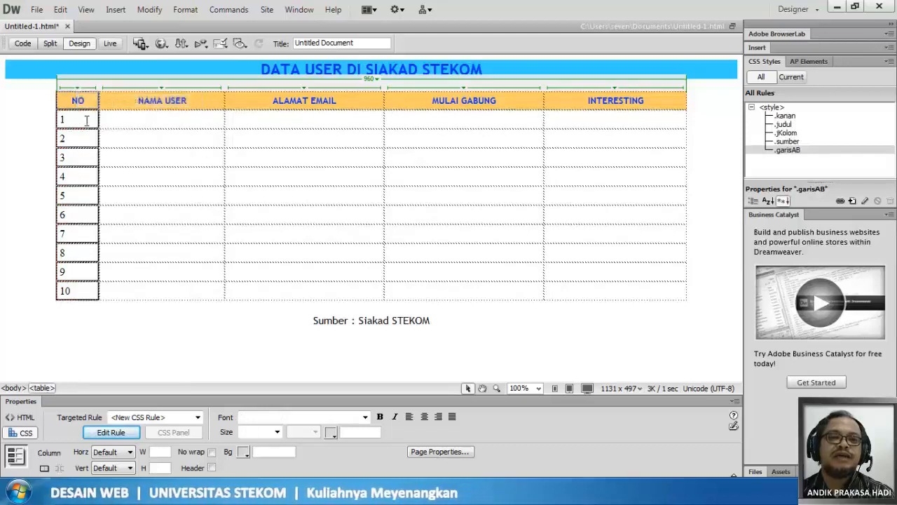
- Apply the garisAB class to the whole of table row 1 and check the row's tag in the page code
left_click(83, 123)
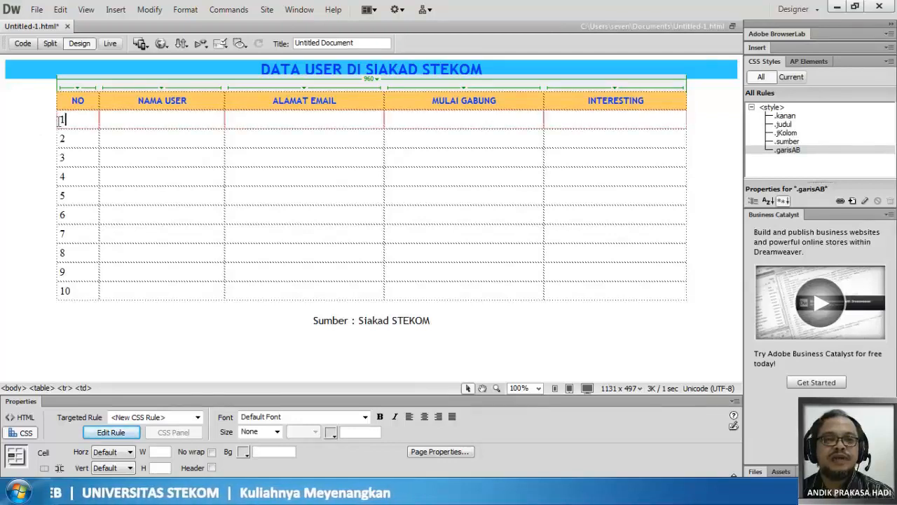
left_click(53, 121)
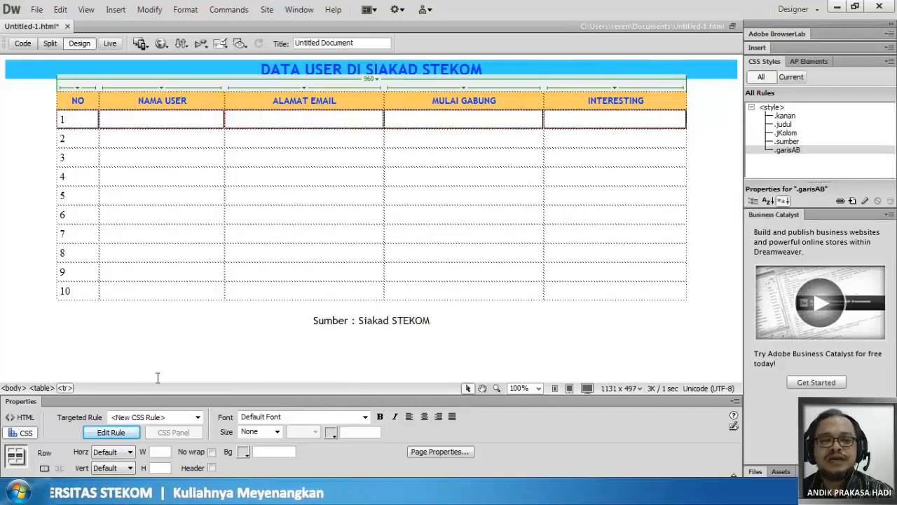
left_click(161, 418)
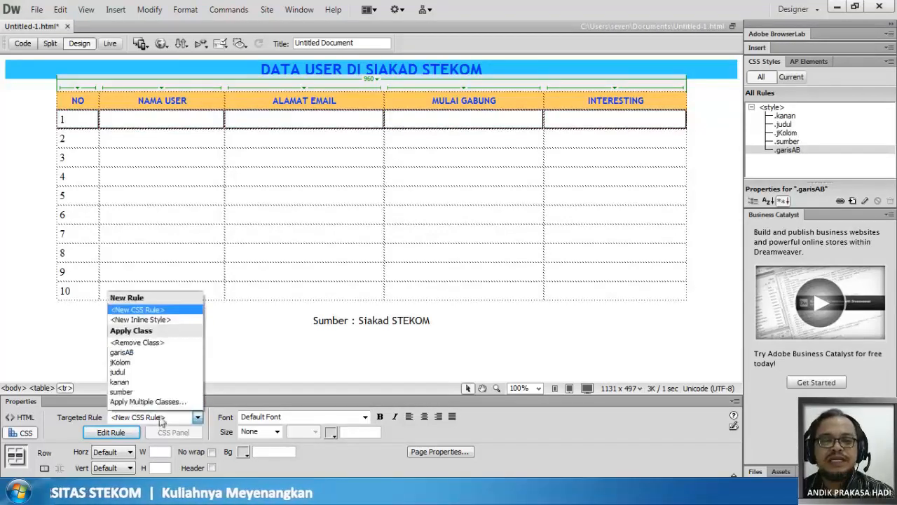
left_click(155, 352)
left_click(154, 351)
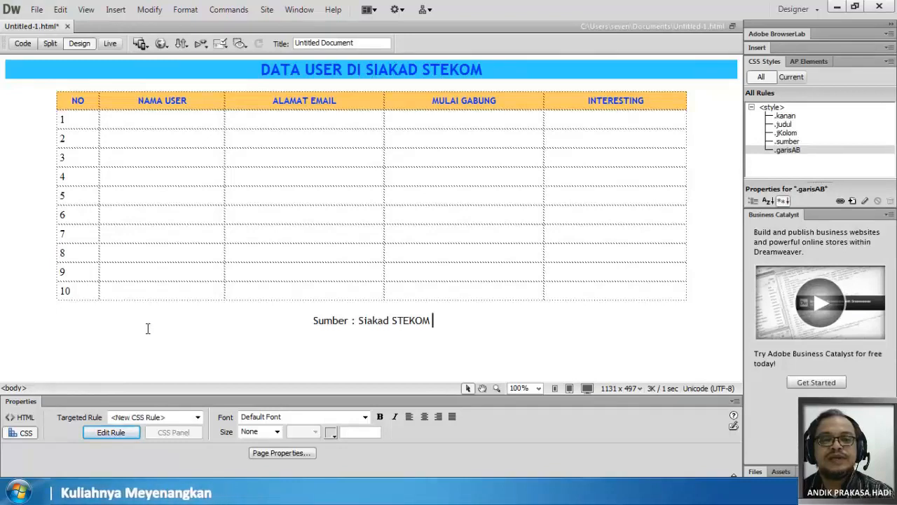
left_click(61, 120)
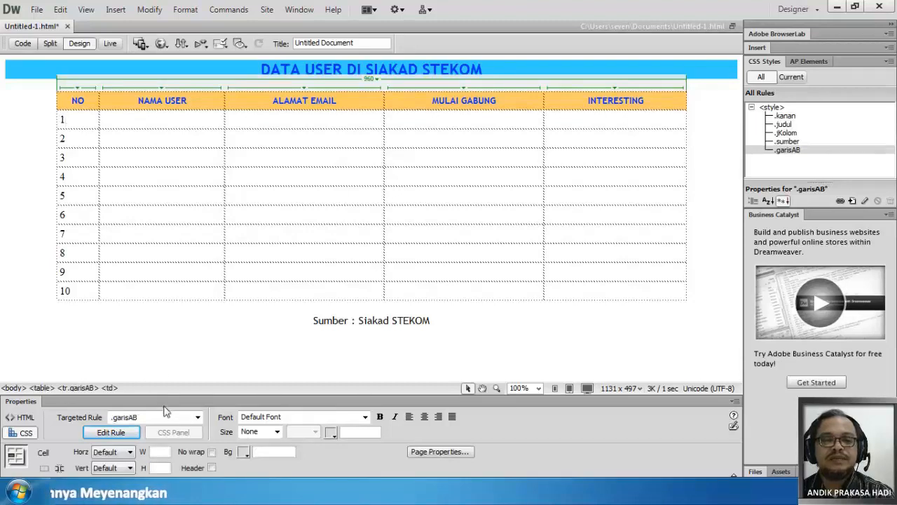
key("Tab")
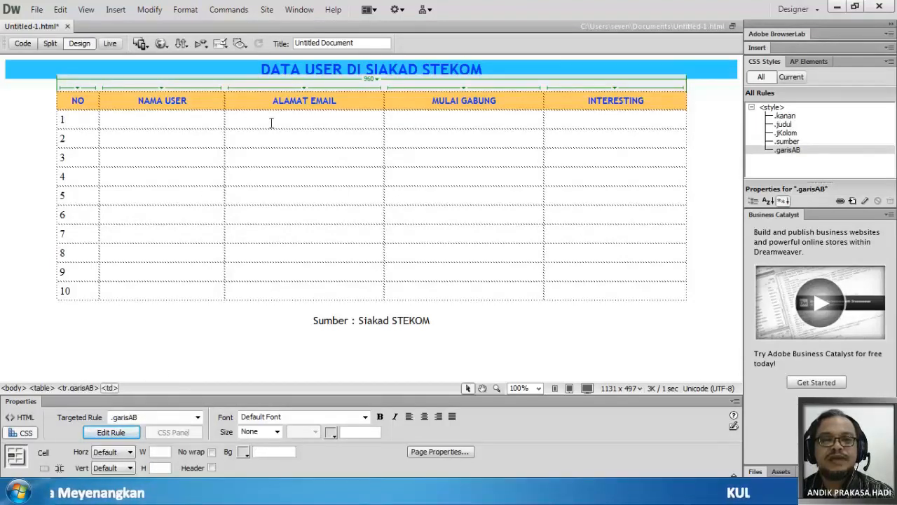
left_click(22, 43)
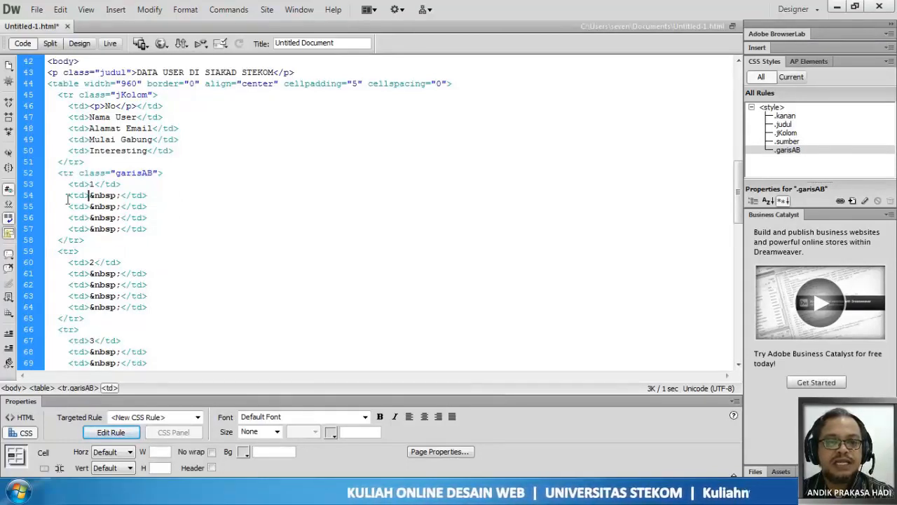
left_click(80, 43)
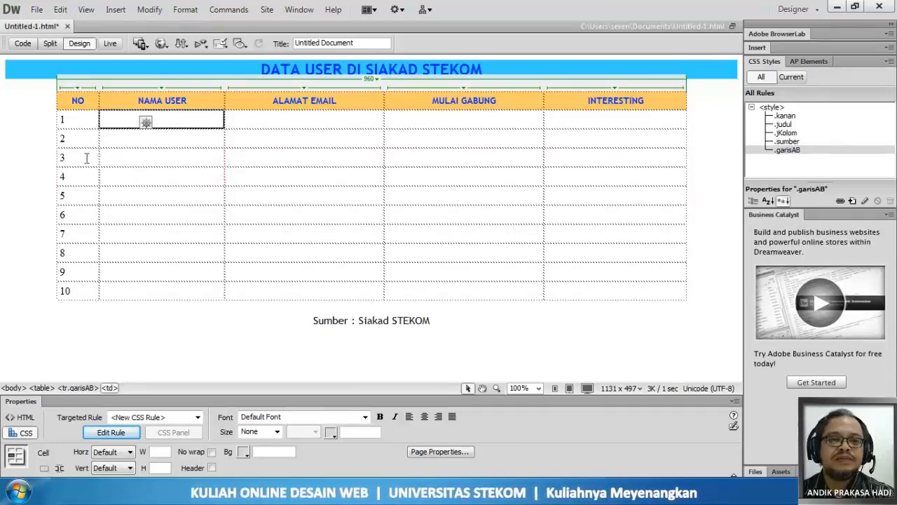
- Apply the garisAB class to the whole of table row 3 and show the resulting code
left_click(53, 158)
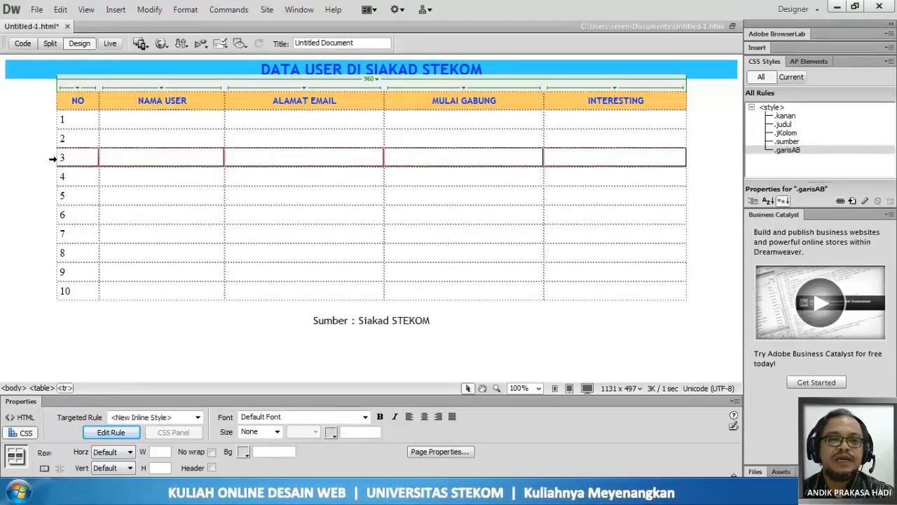
left_click(151, 419)
left_click(143, 356)
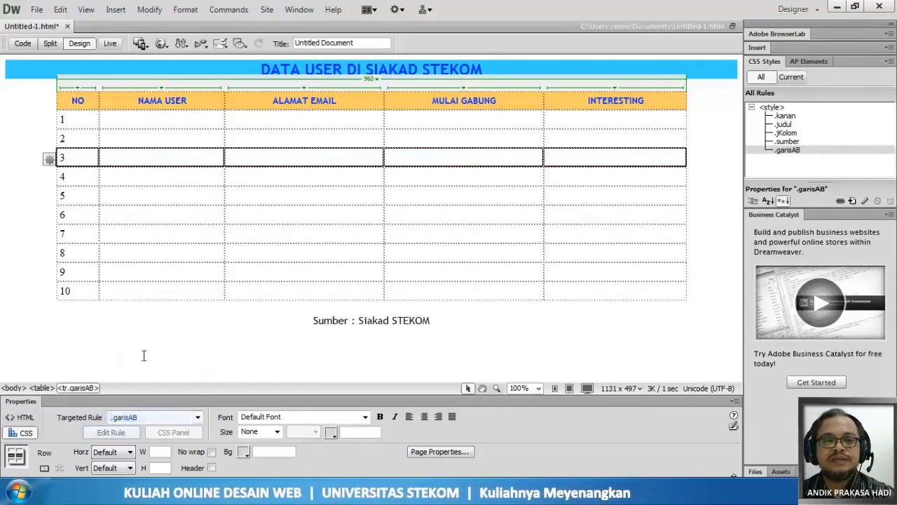
left_click(25, 43)
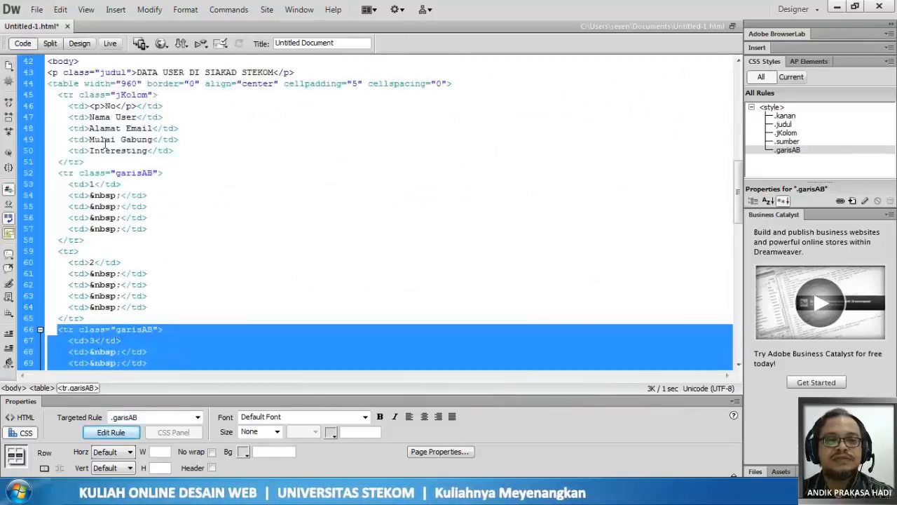
- Save Untitled-1.html, preview the page in the web browser and switch back to Dreamweaver
left_click(37, 10)
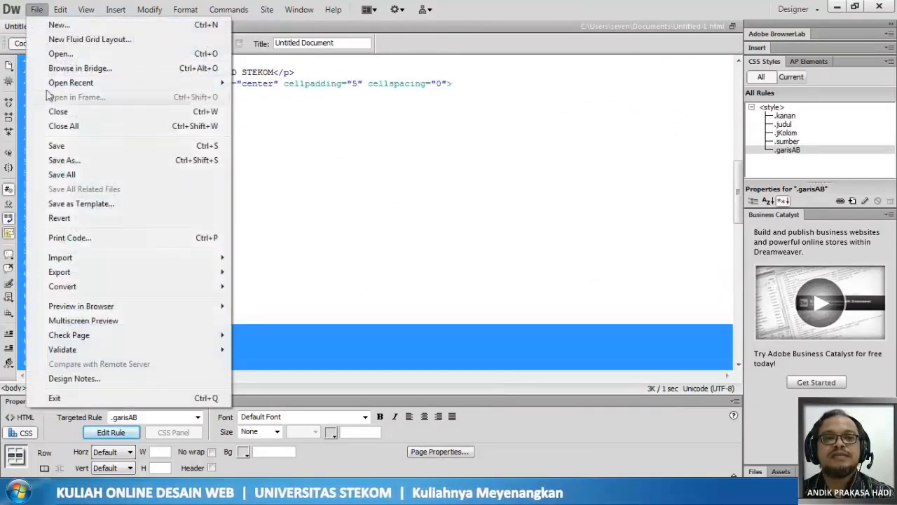
left_click(56, 148)
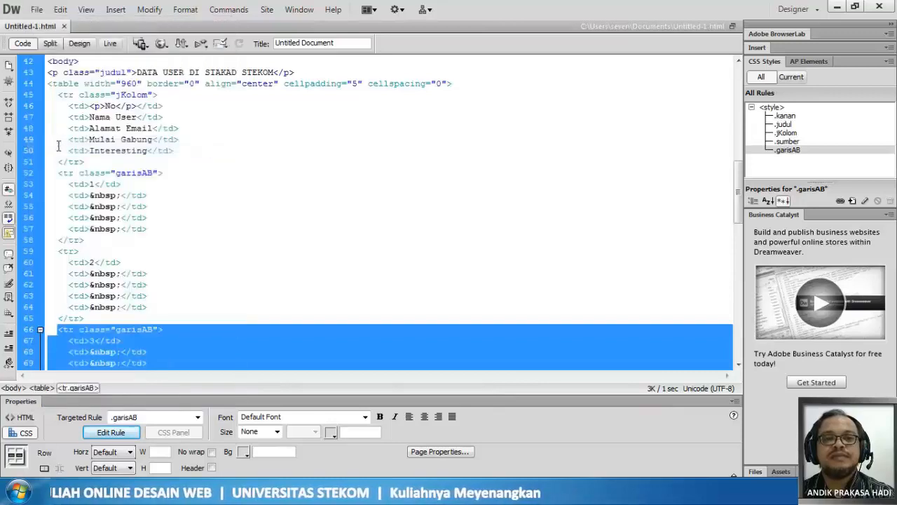
left_click(160, 43)
left_click(181, 73)
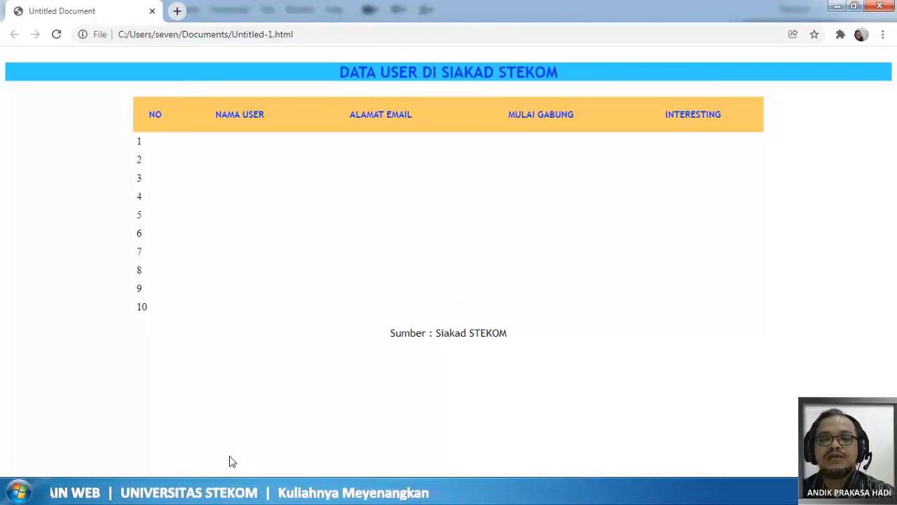
left_click(224, 490)
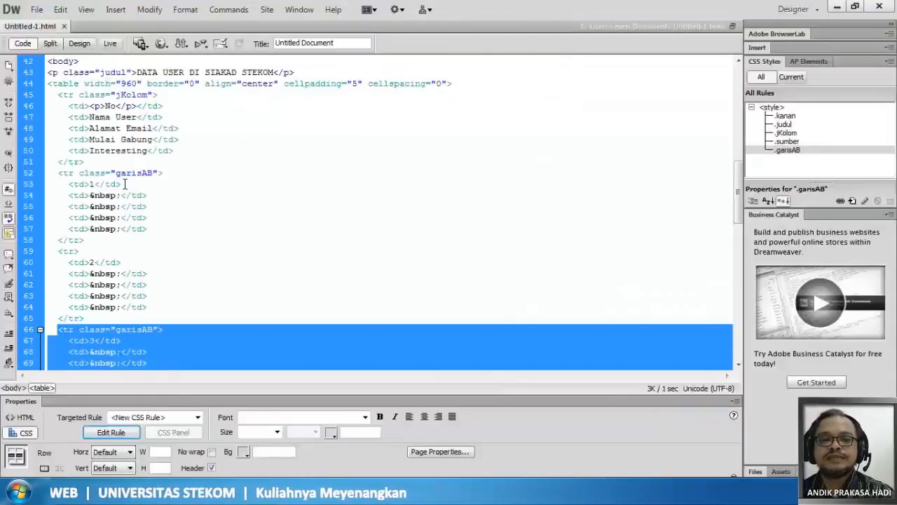
- Cut the garisAB class attribute from row 1's opening tr tag, try pasting it into the No header cell and undo that paste
left_click(120, 157)
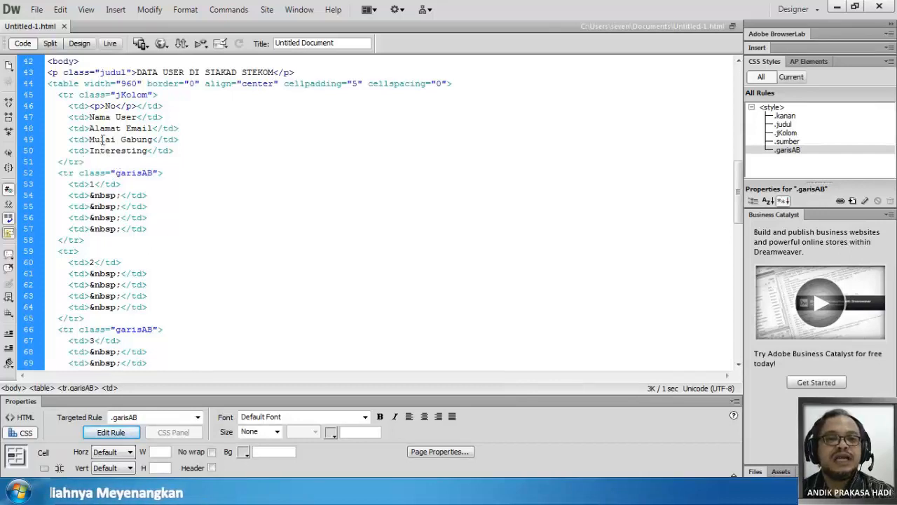
left_click(84, 106)
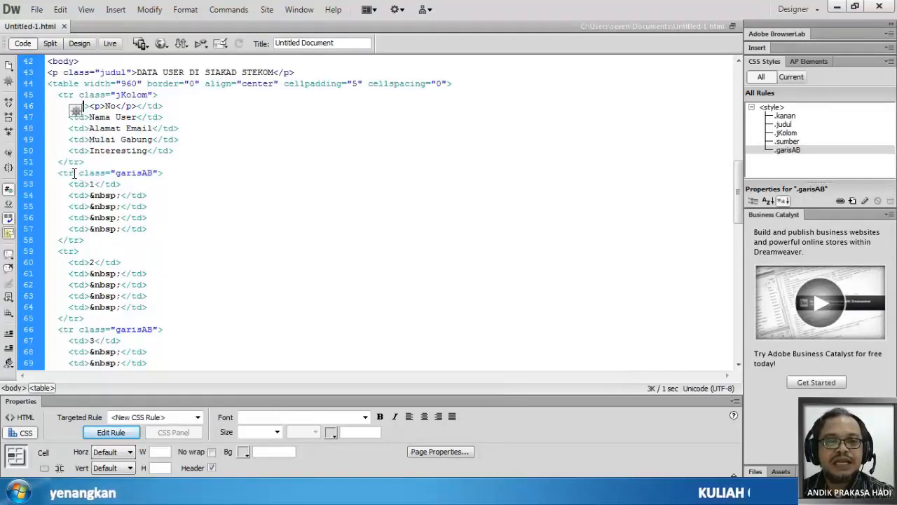
left_click_drag(73, 173, 158, 178)
key("ctrl+c")
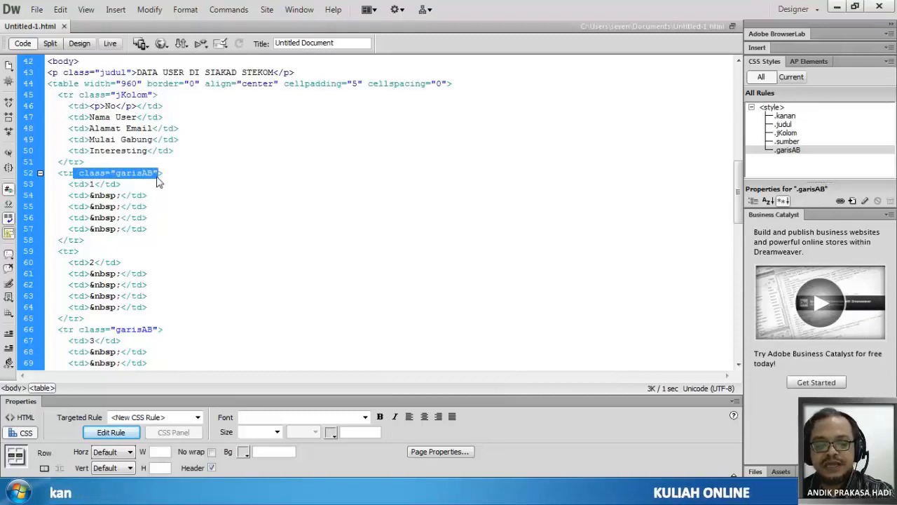
key("Delete")
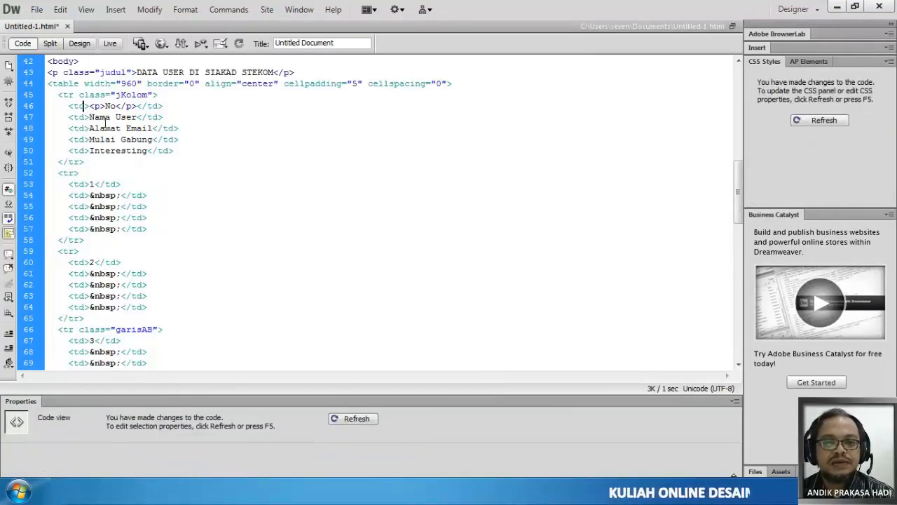
key("ctrl+v")
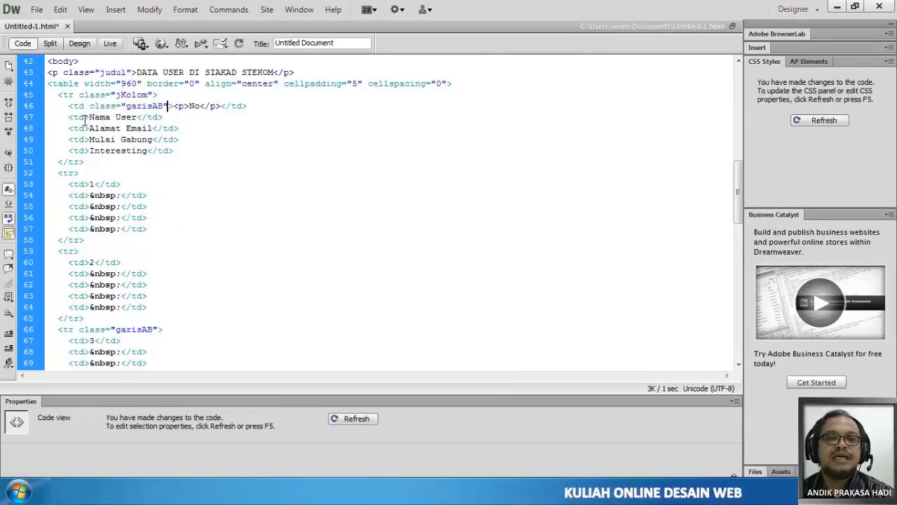
key("ctrl+z")
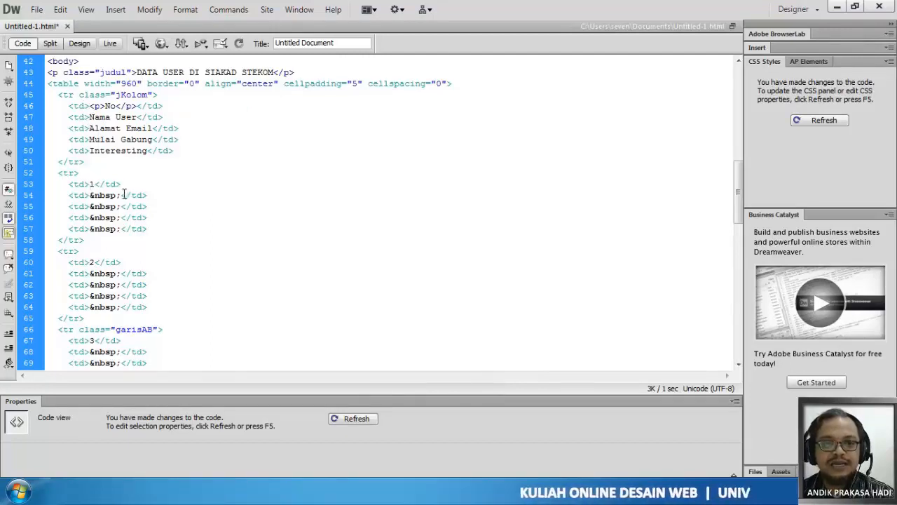
- Paste the class="garisAB" attribute into each of the five opening td tags of table row 1
left_click(86, 186)
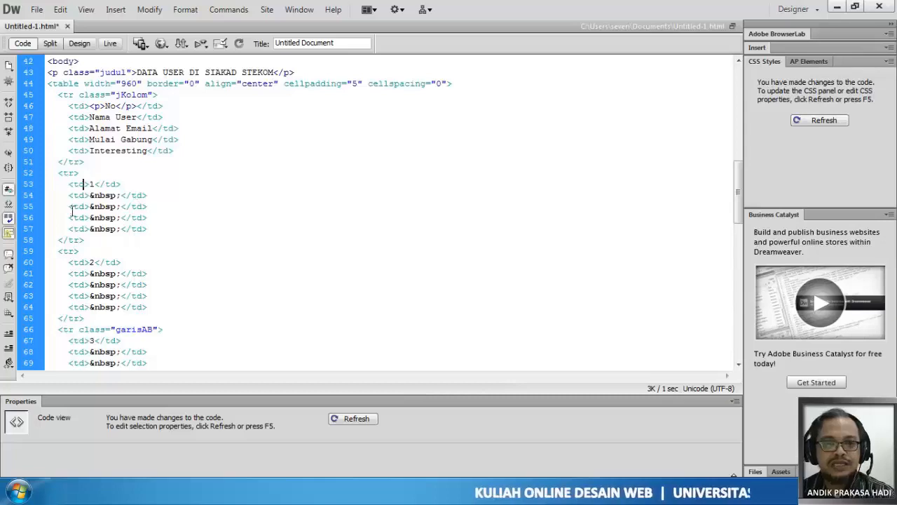
left_click_drag(58, 95, 166, 94)
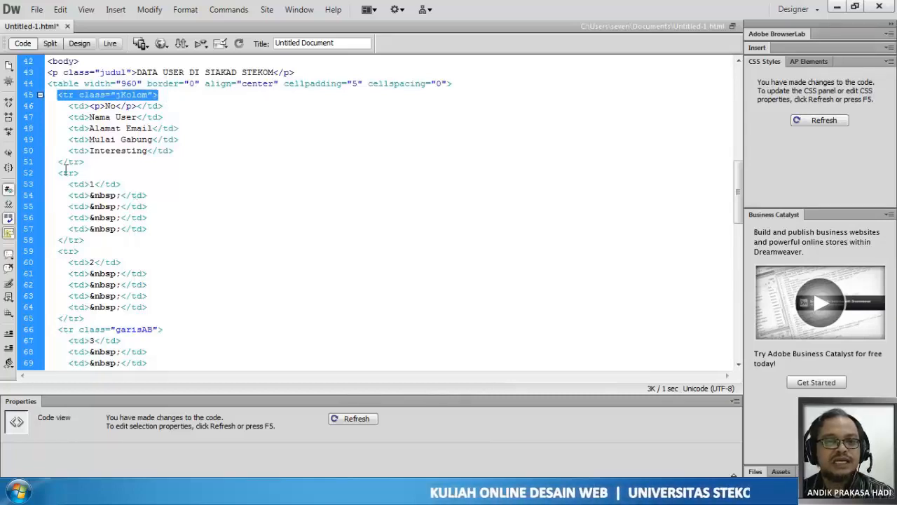
left_click_drag(58, 173, 80, 173)
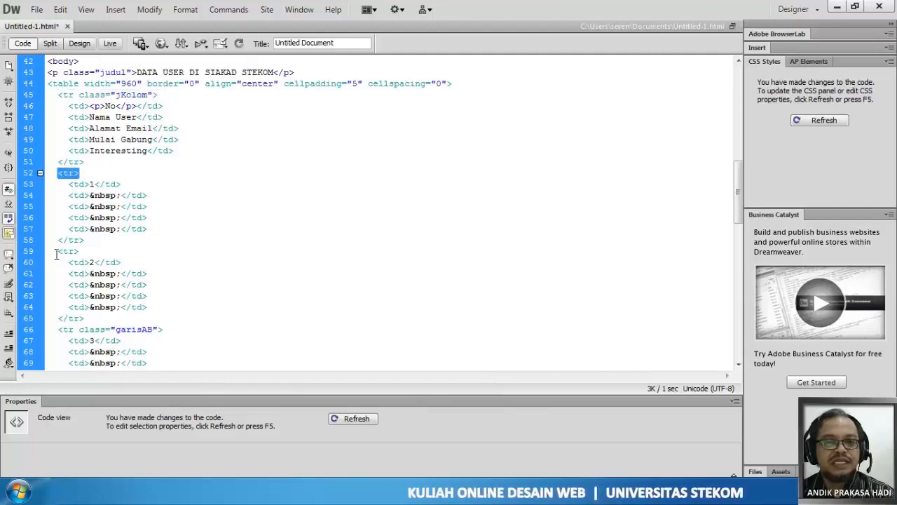
left_click_drag(54, 251, 80, 251)
left_click(55, 330)
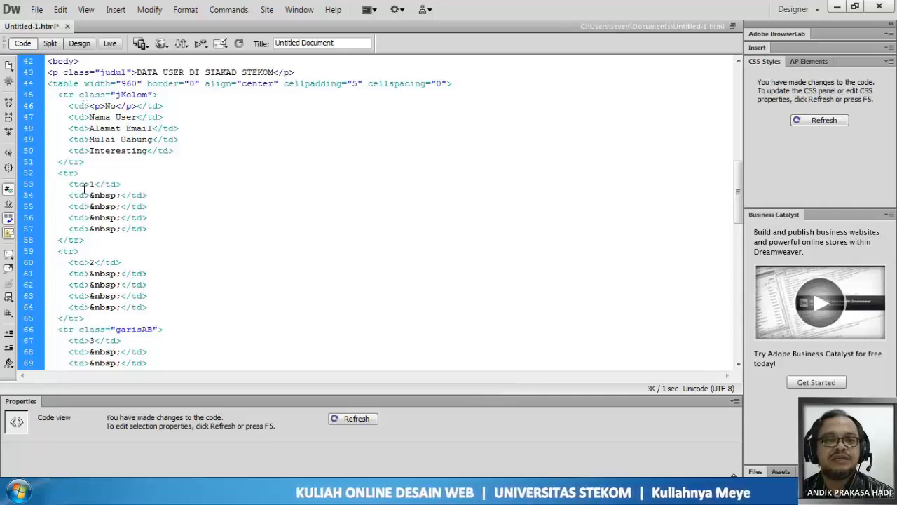
key("ctrl+v")
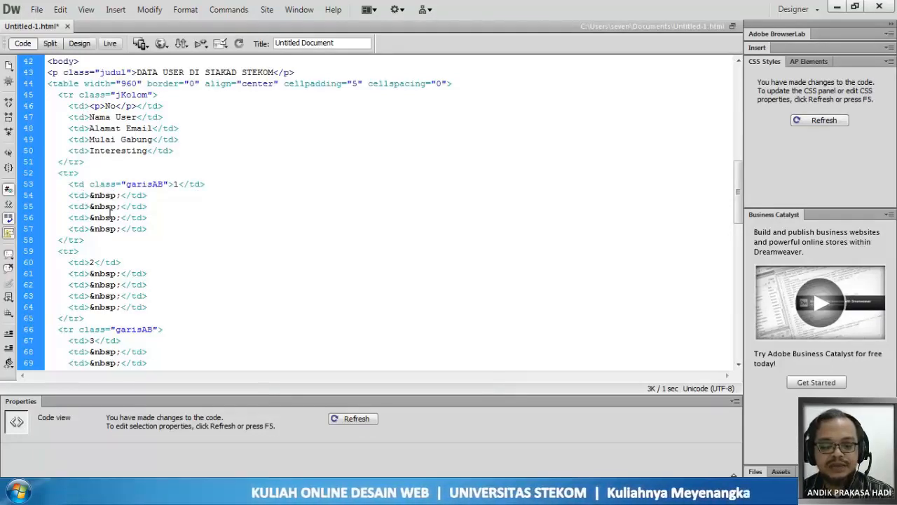
key("ctrl+v")
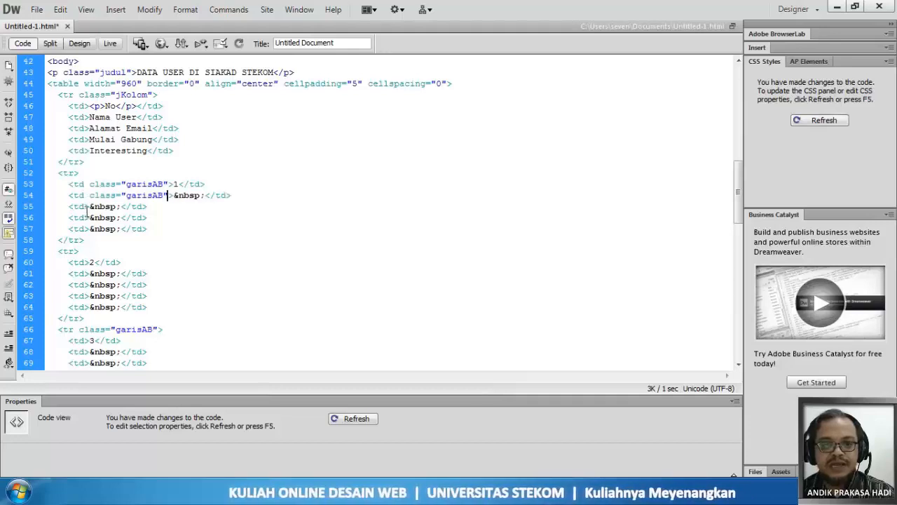
left_click(84, 207)
key("ctrl+v")
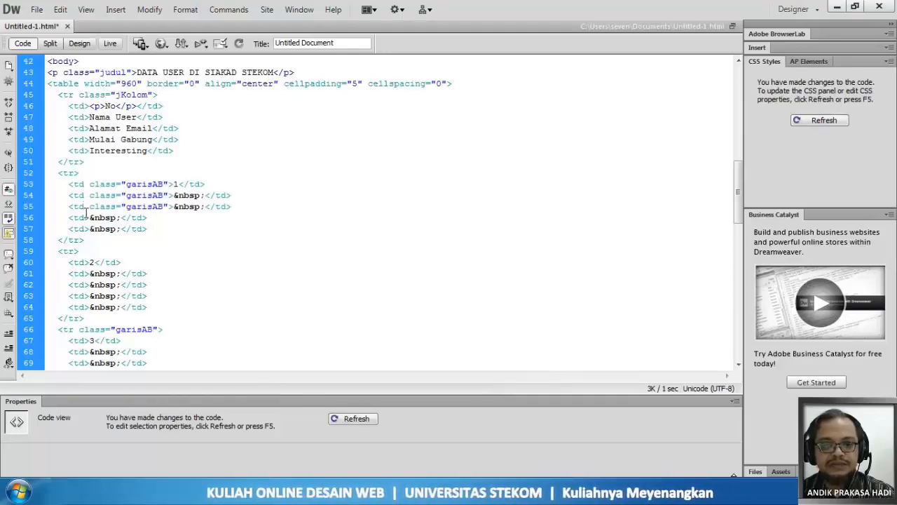
left_click(84, 215)
key("ctrl+v")
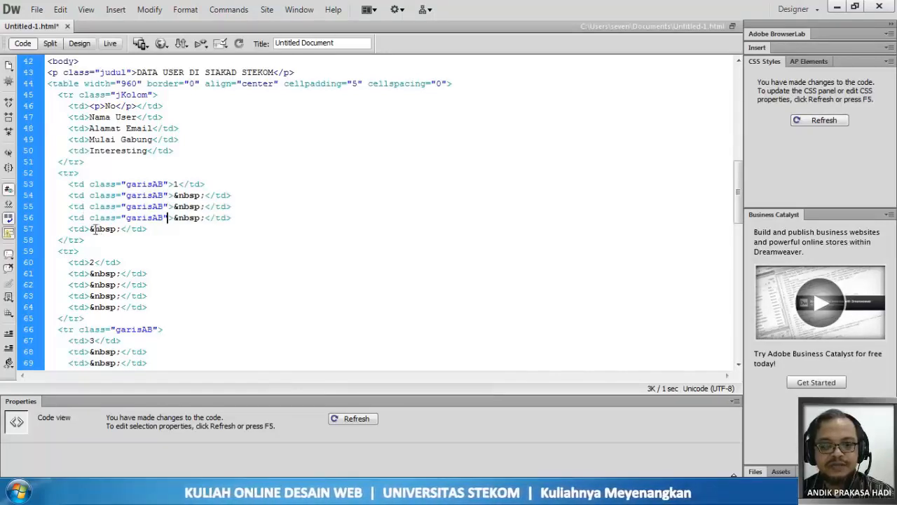
left_click(84, 229)
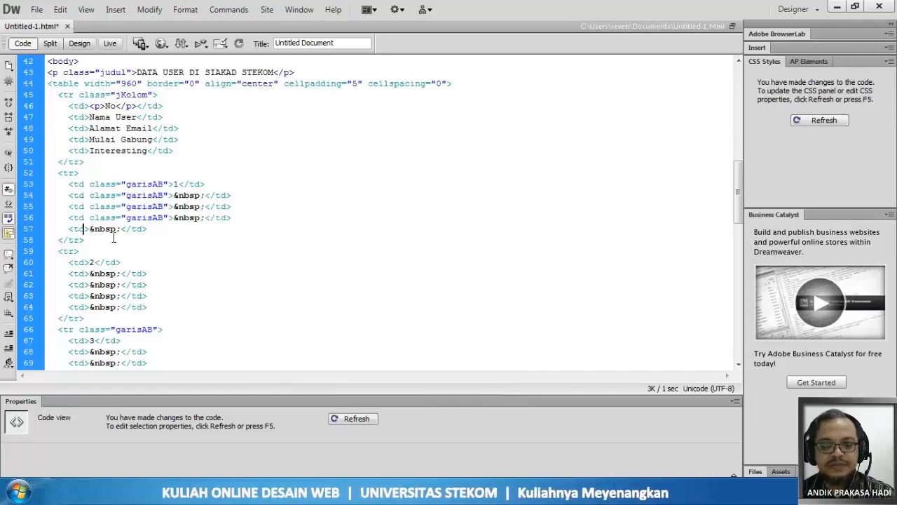
key("ctrl+v")
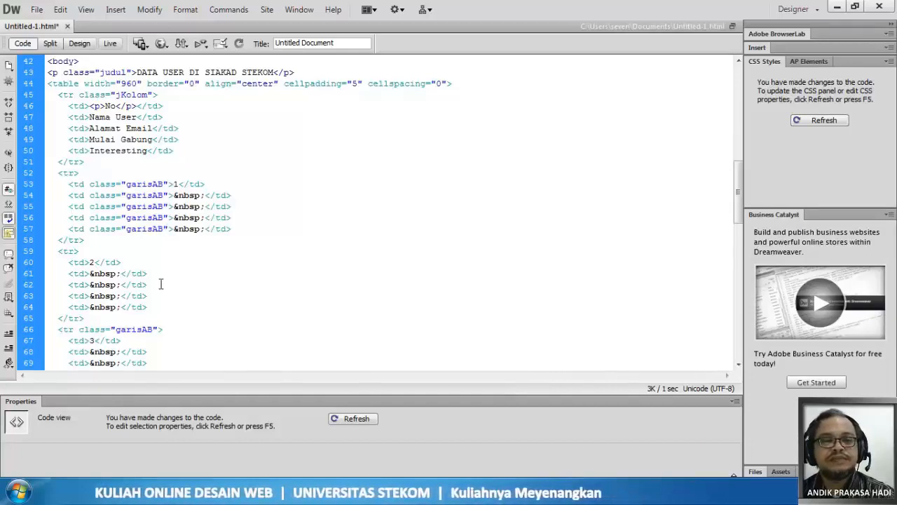
- Remove the class="garisAB" attribute from the opening tr tag of table row 3
scroll(161, 283, "down", 1)
scroll(161, 283, "down", 3)
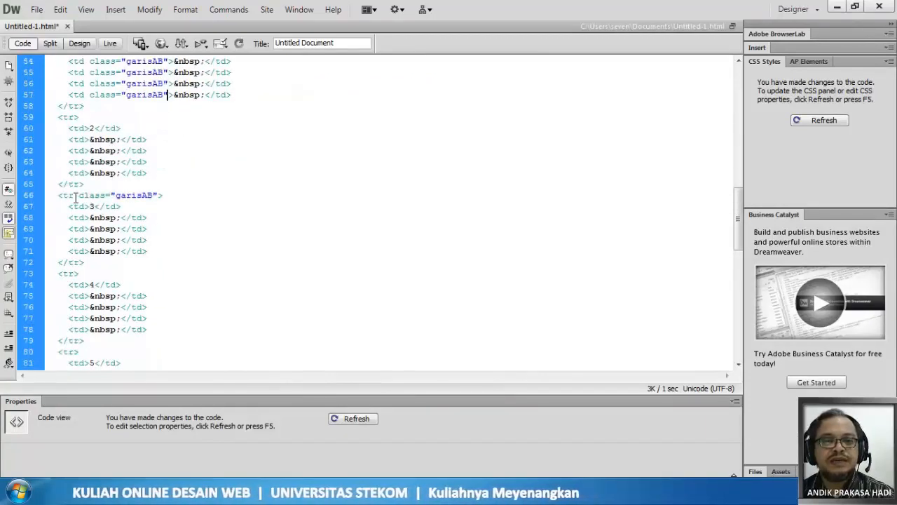
left_click_drag(75, 198, 159, 200)
key("ctrl+c")
key("Delete")
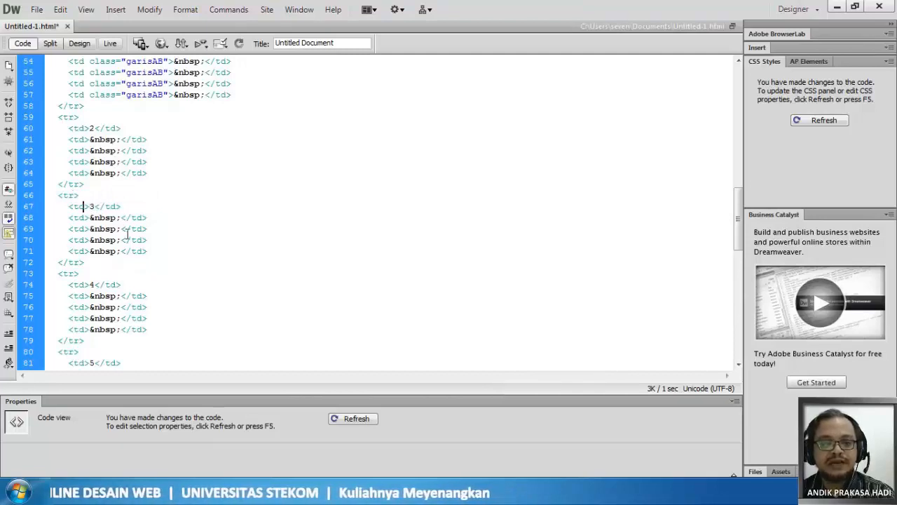
- Paste the class="garisAB" attribute into each of the five opening td tags of table row 3, working in Split view
key("ctrl+v")
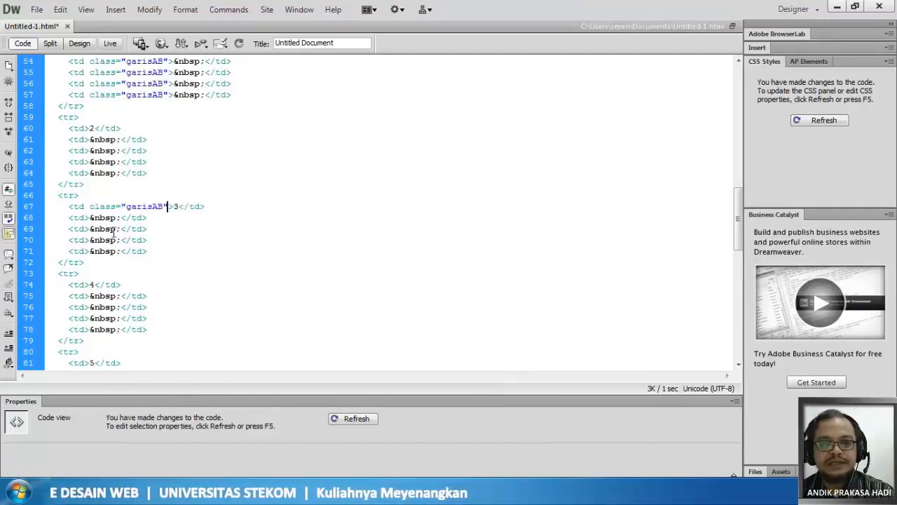
left_click(84, 218)
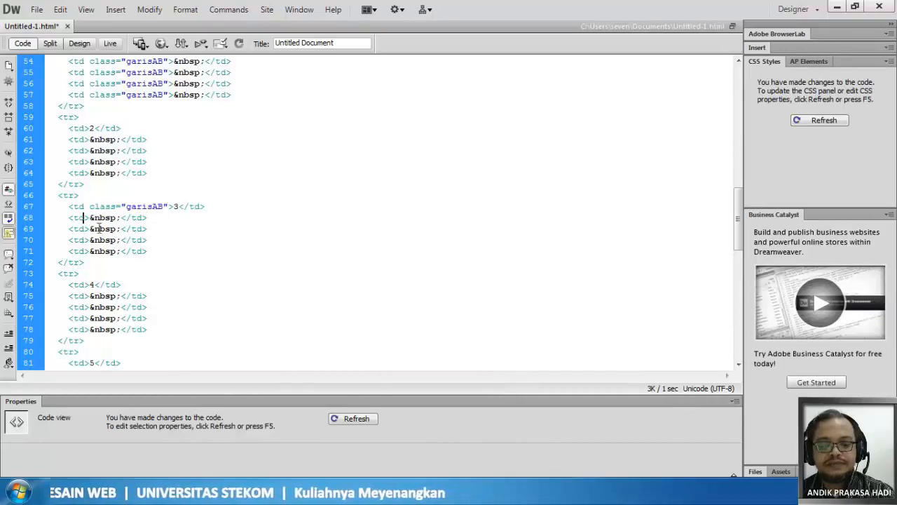
key("ctrl+v")
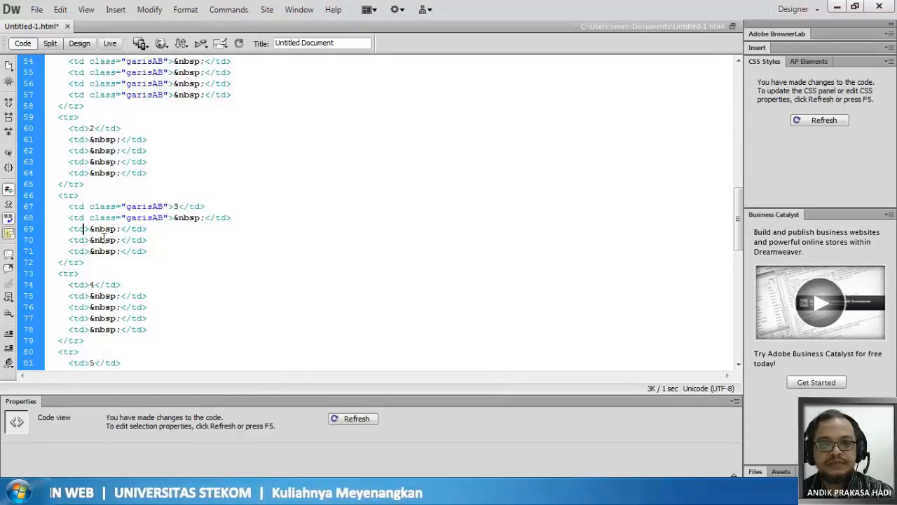
key("ctrl+v")
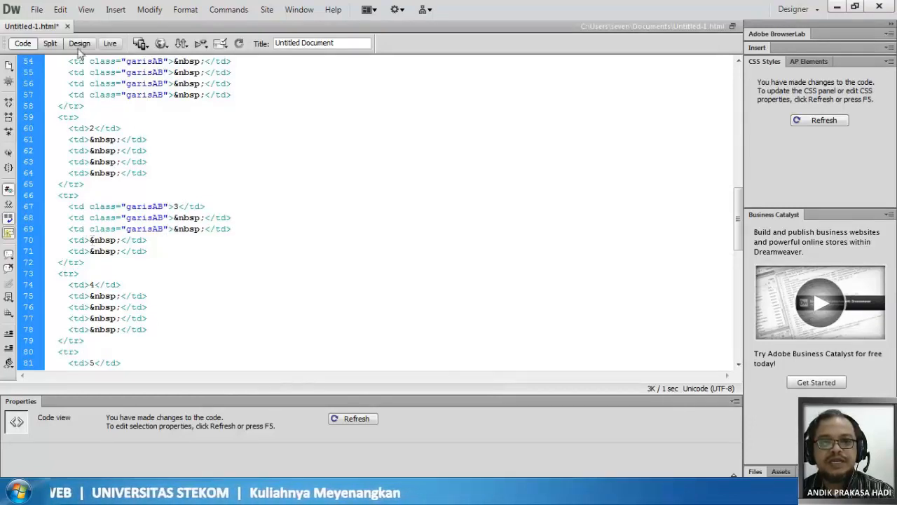
left_click(54, 45)
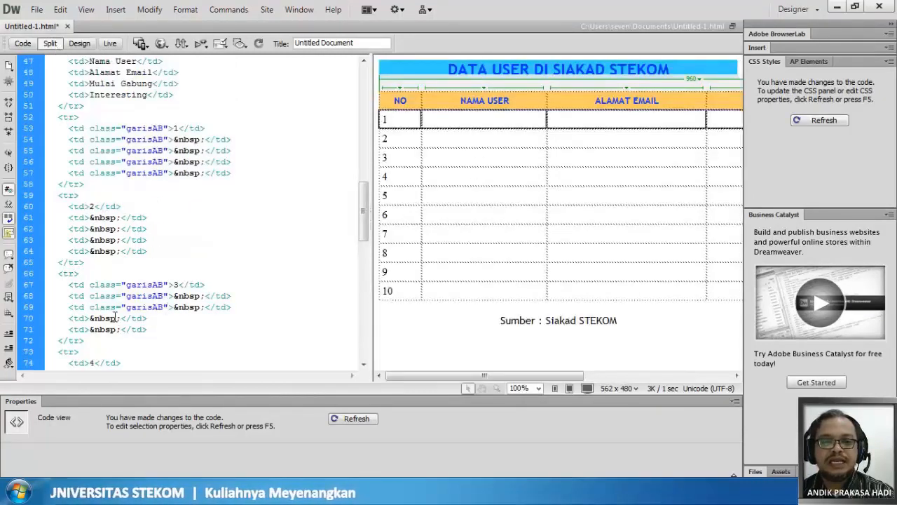
left_click(86, 319)
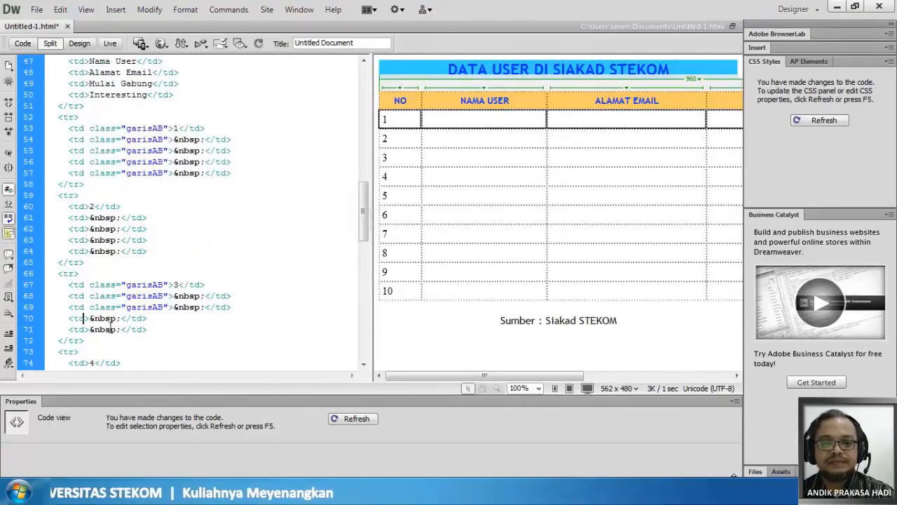
key("ctrl+v")
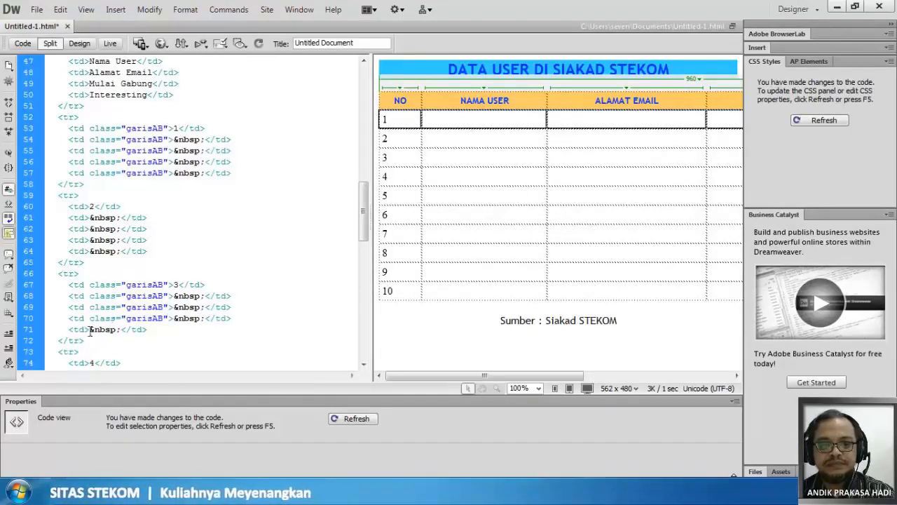
left_click(88, 330)
key("ctrl+v")
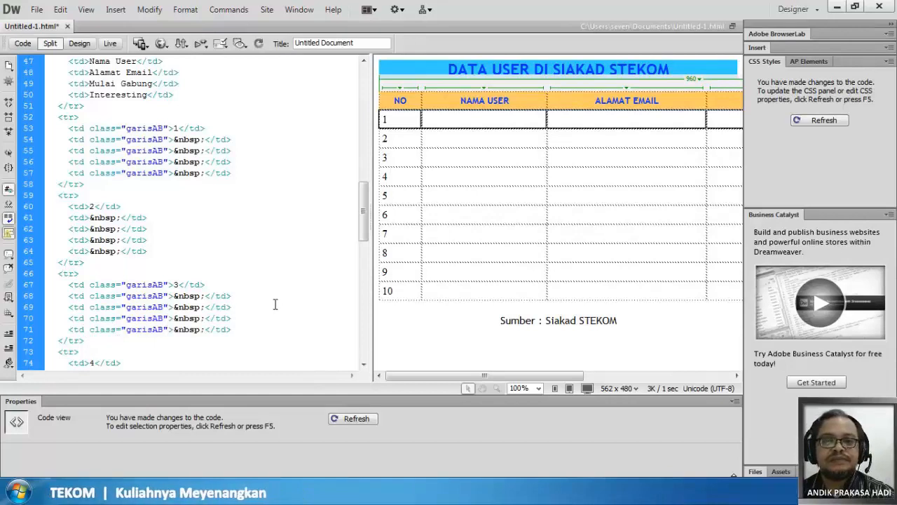
- Refresh the design preview and compare the borders and code of rows 1 and 3 with the header, row 2 and row 5
left_click(477, 123)
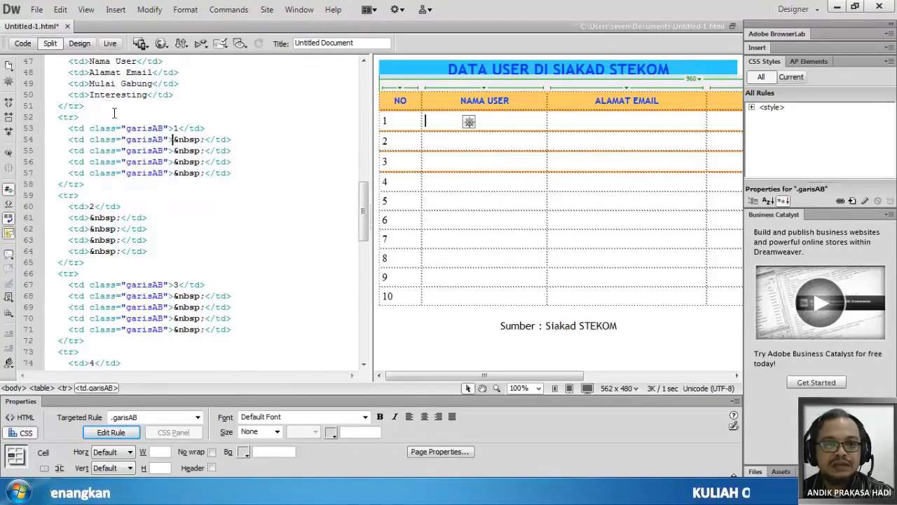
scroll(118, 109, "up", 2)
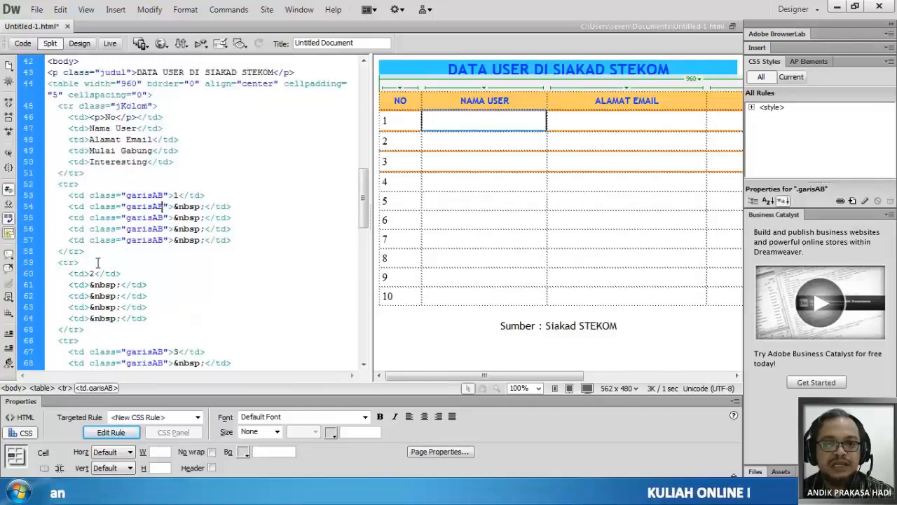
scroll(98, 262, "down", 1)
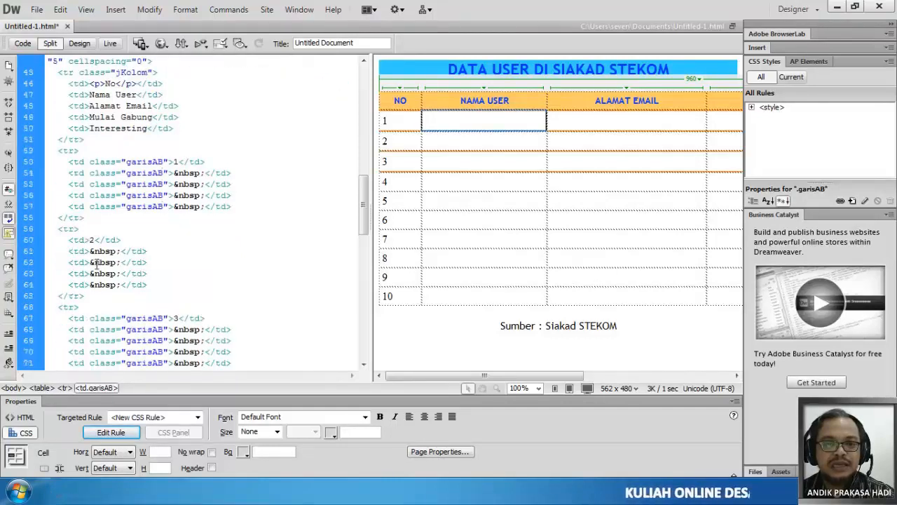
scroll(98, 262, "down", 2)
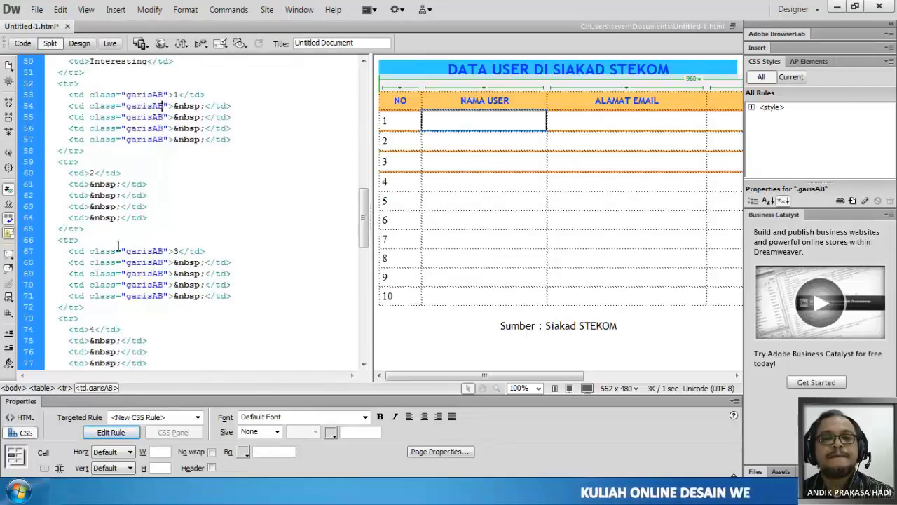
left_click(473, 201)
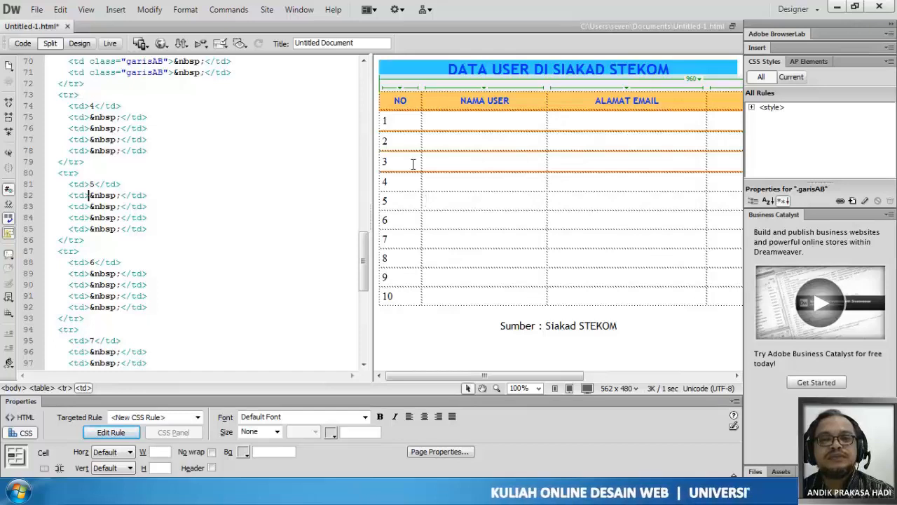
left_click(394, 100)
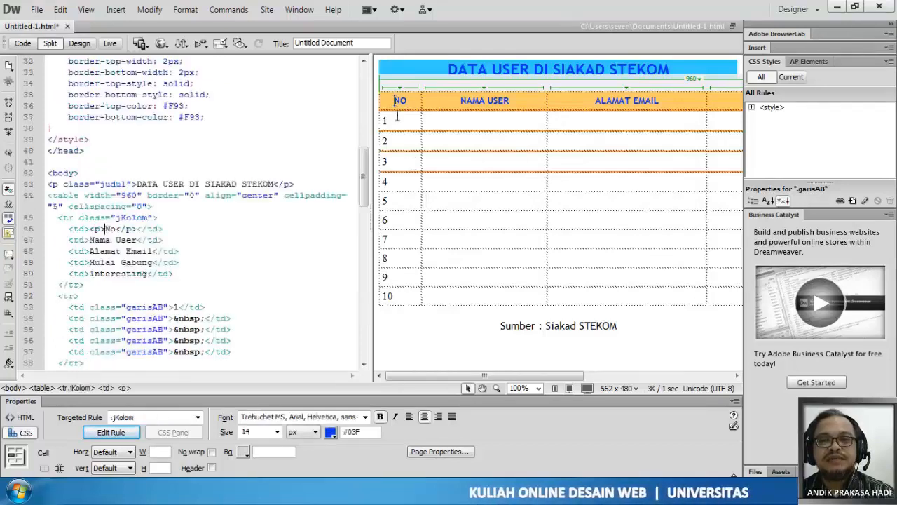
left_click(396, 120)
left_click(398, 143)
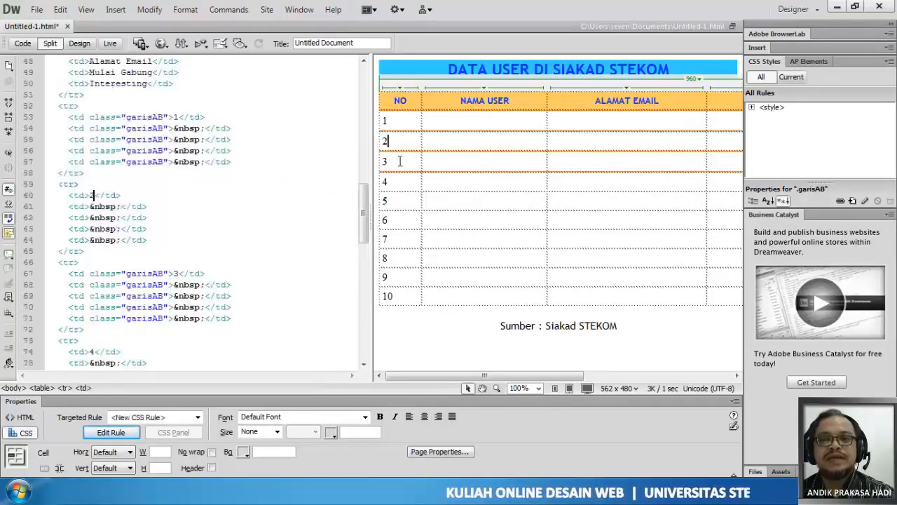
left_click(399, 162)
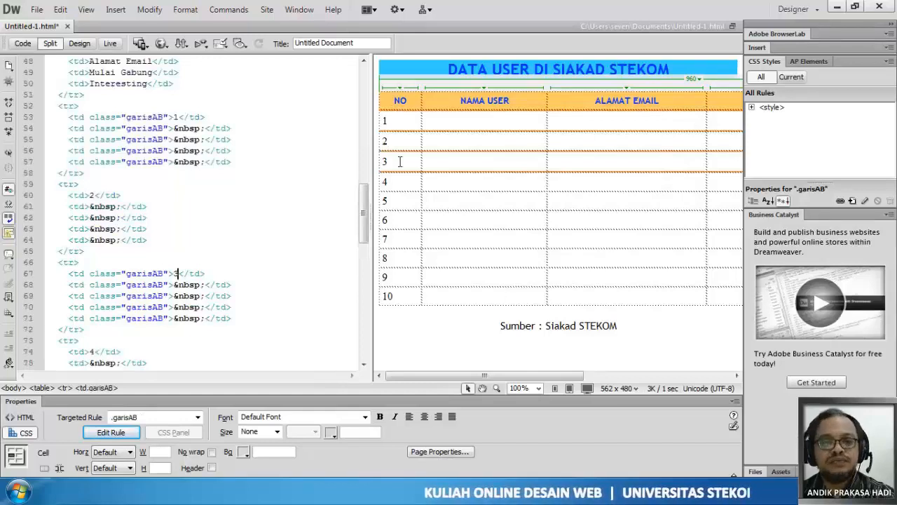
- Delete the class="garisAB" attribute from the first four opening td tags of table row 1
left_click(169, 172)
scroll(169, 172, "up", 2)
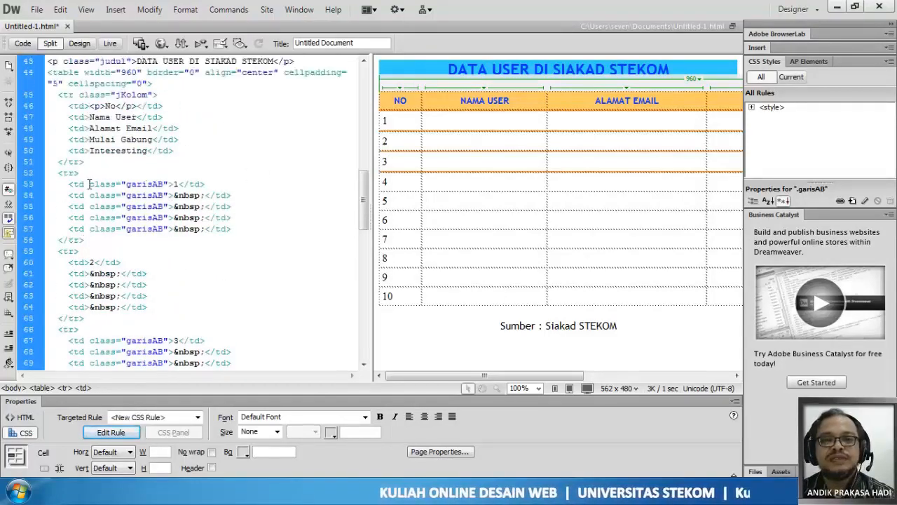
left_click_drag(86, 183, 170, 186)
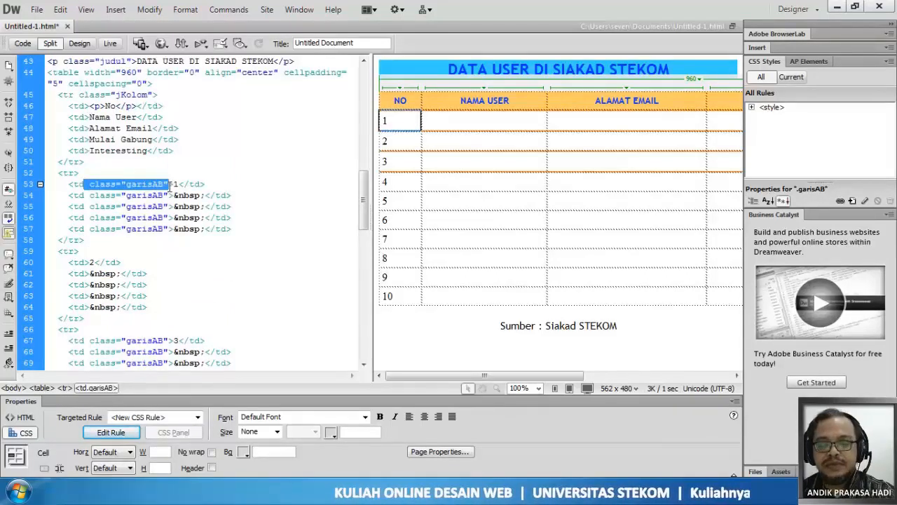
key("Delete")
left_click_drag(85, 195, 169, 195)
key("Delete")
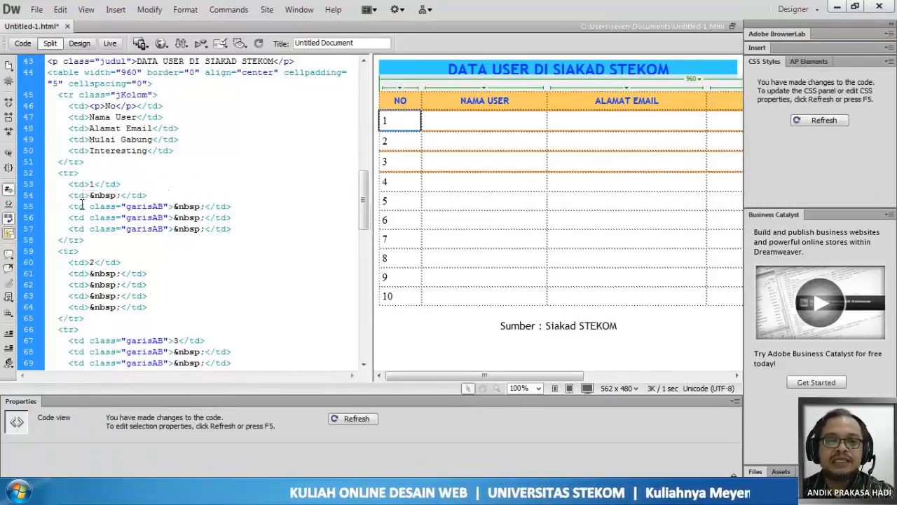
left_click_drag(84, 206, 171, 207)
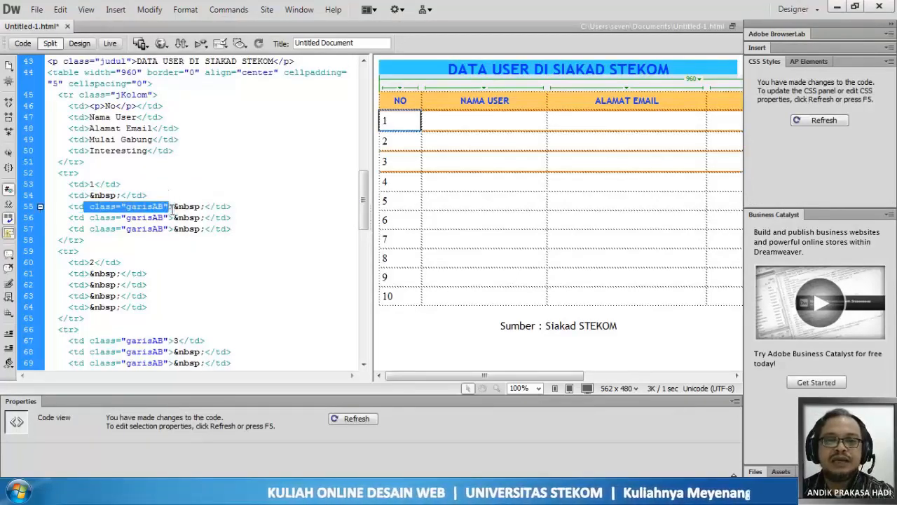
key("Delete")
left_click_drag(84, 217, 169, 219)
key("Delete")
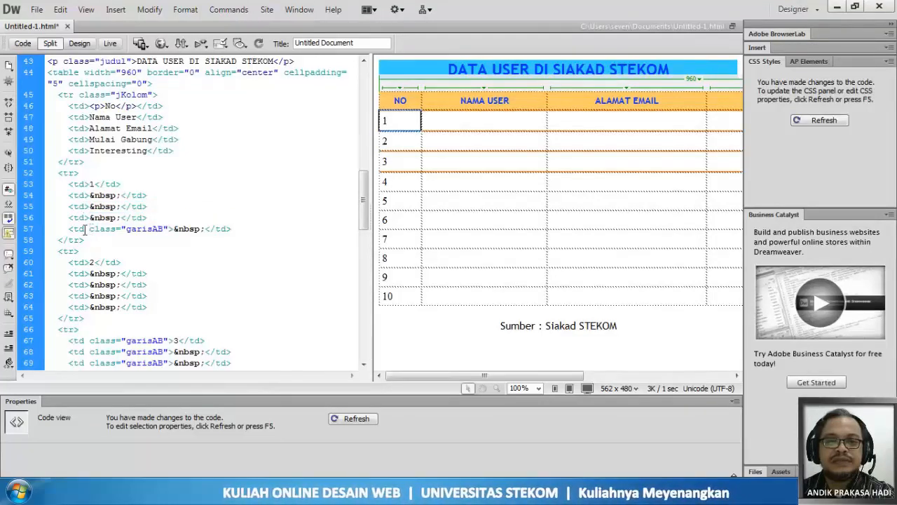
mouse_move(84, 228)
left_mouse_down()
mouse_move(167, 232)
mouse_move(84, 240)
left_mouse_up()
key("Delete")
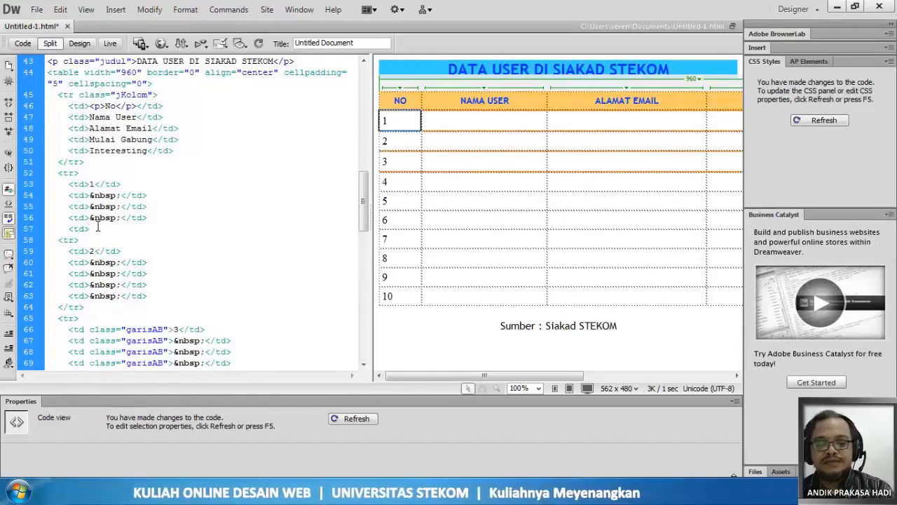
key("ctrl+z")
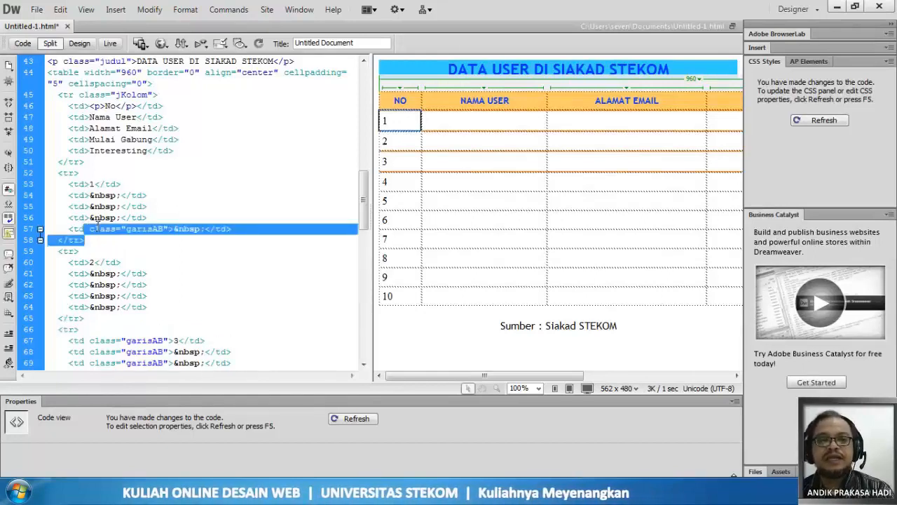
- Delete the class="garisAB" attribute from the fifth opening td tag of table row 1
left_click(90, 228)
mouse_move(86, 228)
left_mouse_down()
mouse_move(167, 229)
mouse_move(89, 233)
left_mouse_up()
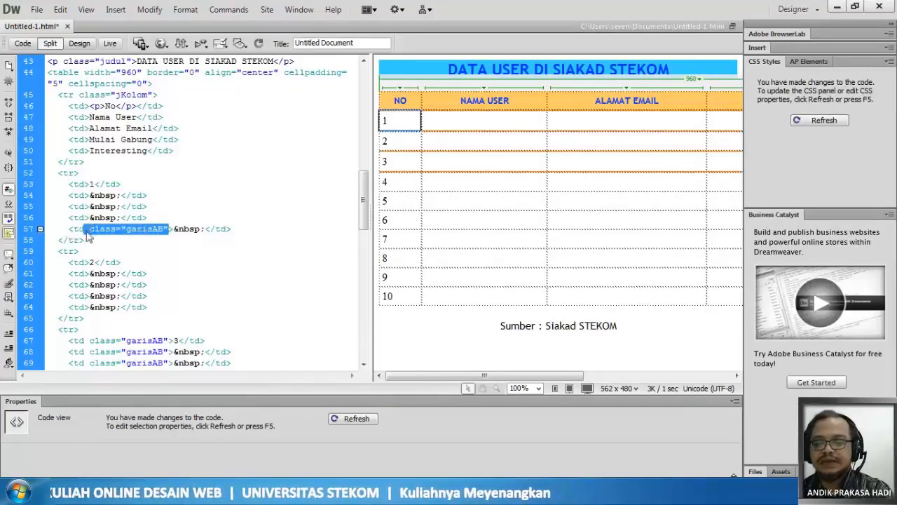
key("BackSpace")
- Copy the five plain td lines of row 2 and paste them over the garisAB cells of row 3
scroll(141, 251, "down", 2)
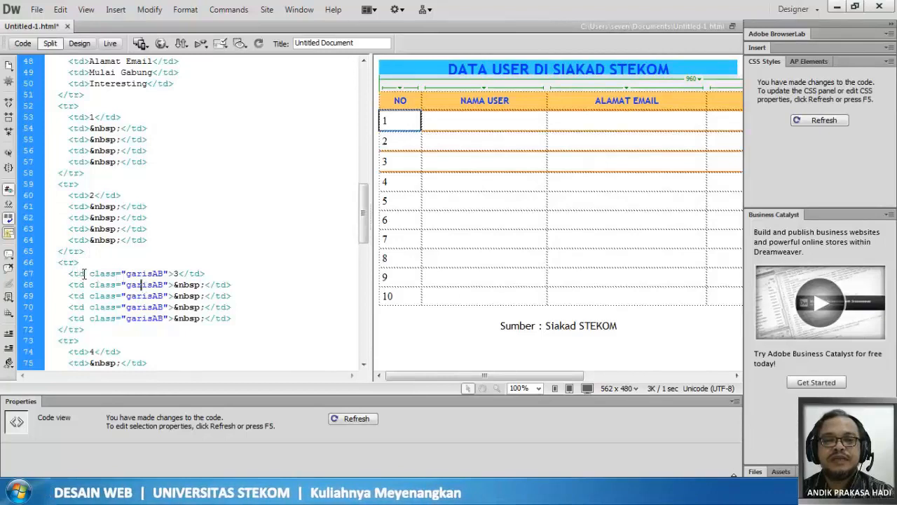
left_click_drag(83, 273, 116, 274)
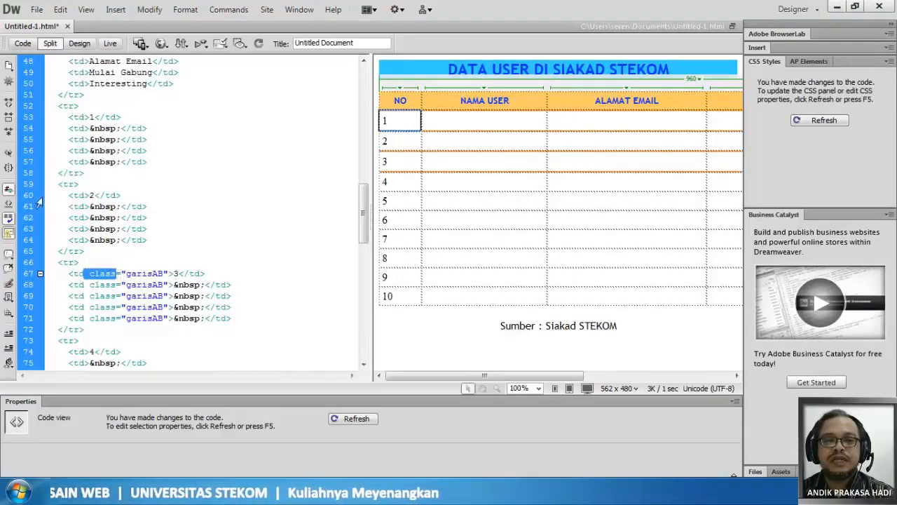
left_click_drag(39, 199, 50, 243)
key("ctrl+c")
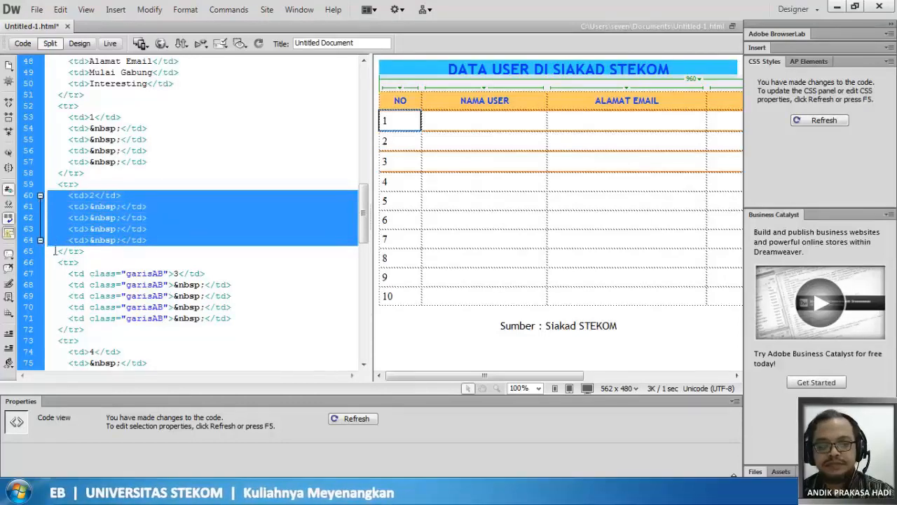
left_click_drag(43, 275, 56, 320)
left_click(56, 320)
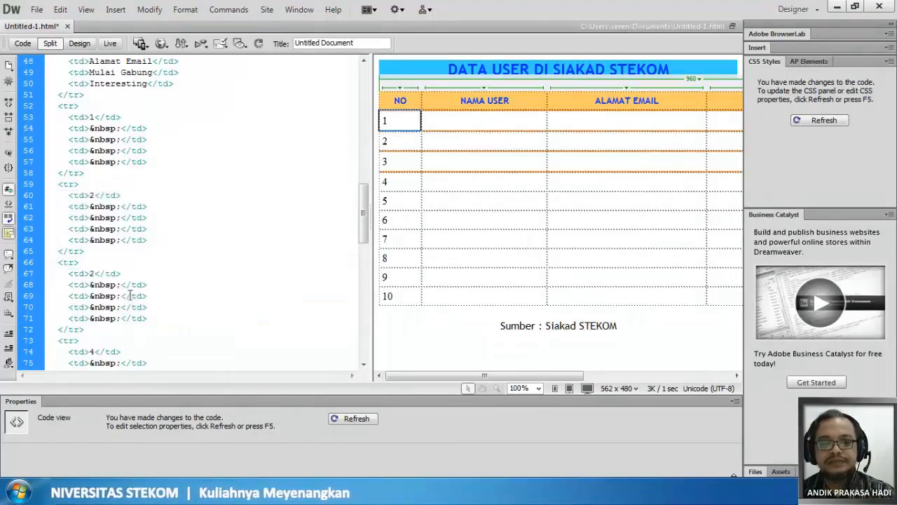
- Refresh the design preview and check the header, row 1 and row 2 against their code
scroll(136, 284, "up", 5)
scroll(140, 272, "down", 1)
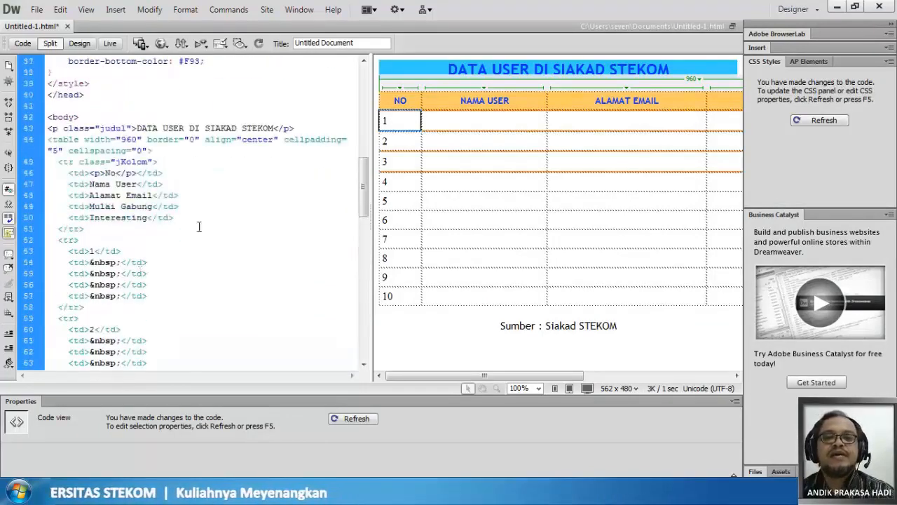
left_click(420, 102)
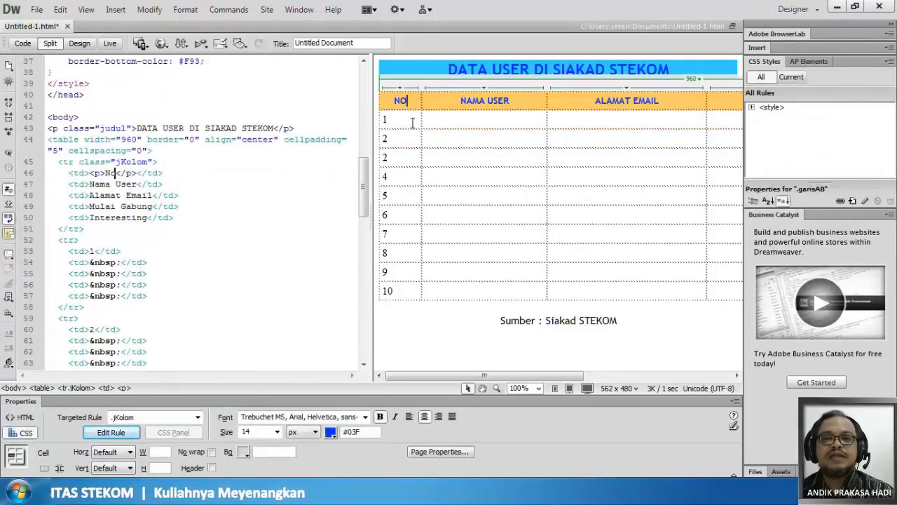
left_click(412, 122)
left_click(412, 142)
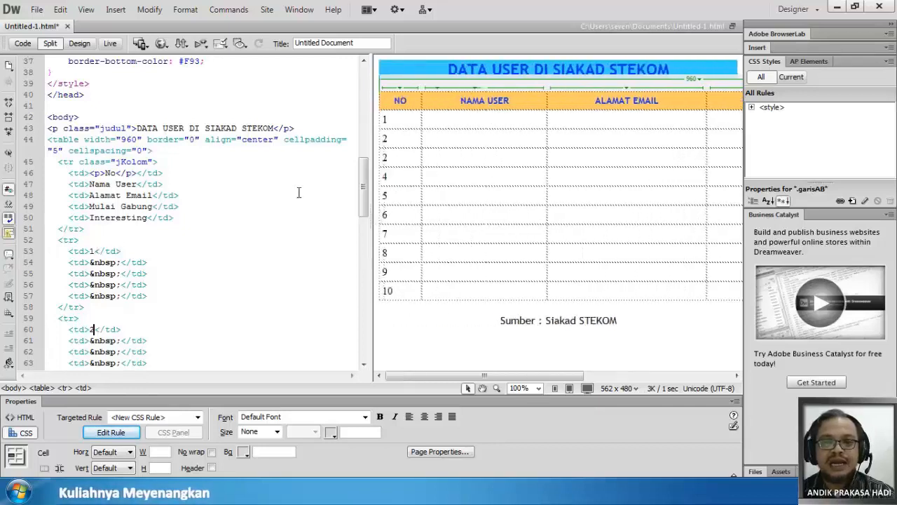
- Add class="garisAB" to the opening td tag of row 2's number cell and refresh the design preview
left_click(98, 341)
scroll(98, 340, "down", 5)
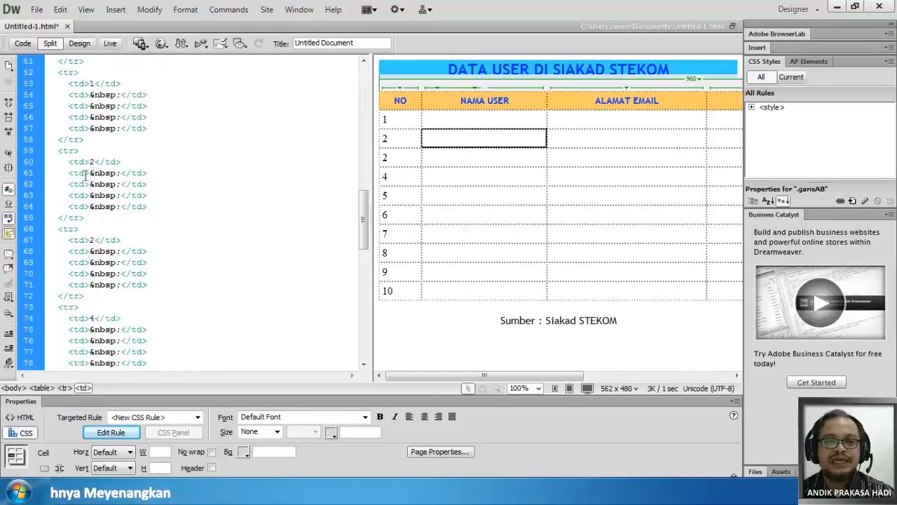
left_click(86, 164)
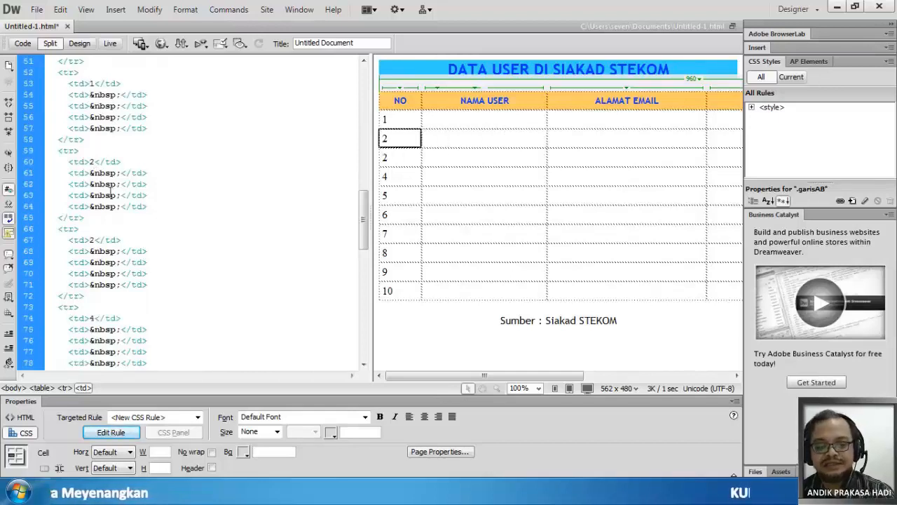
key("ctrl+v")
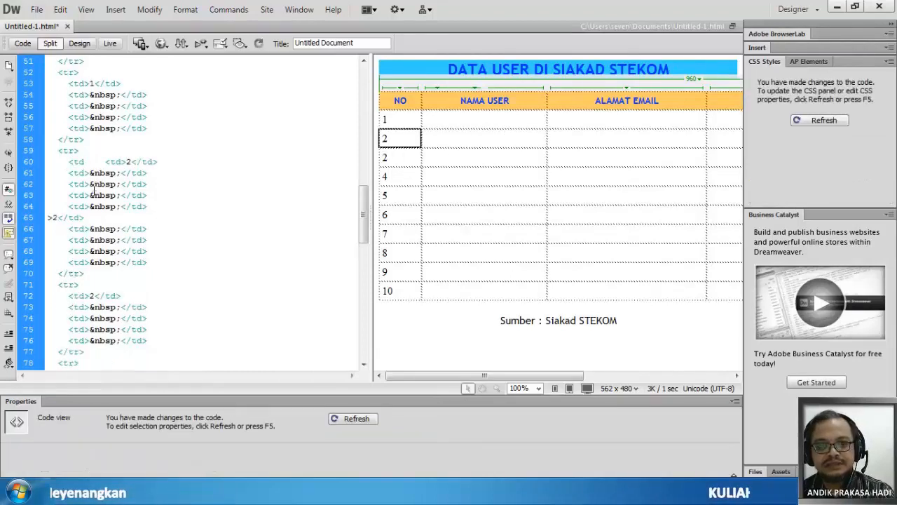
key("ctrl+z")
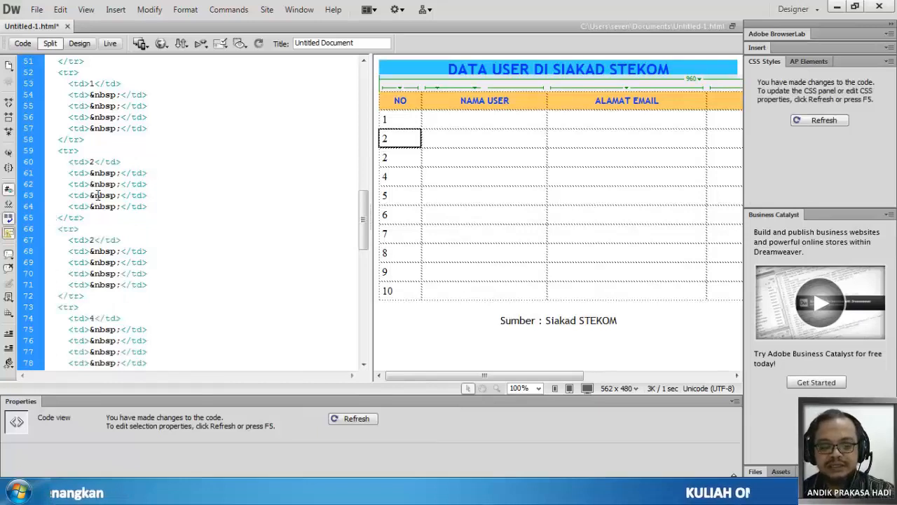
type("class")
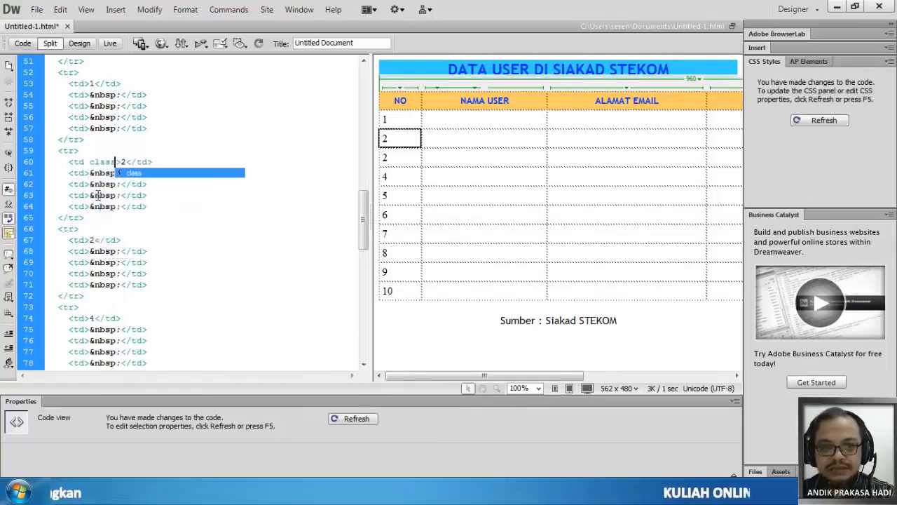
type("=")
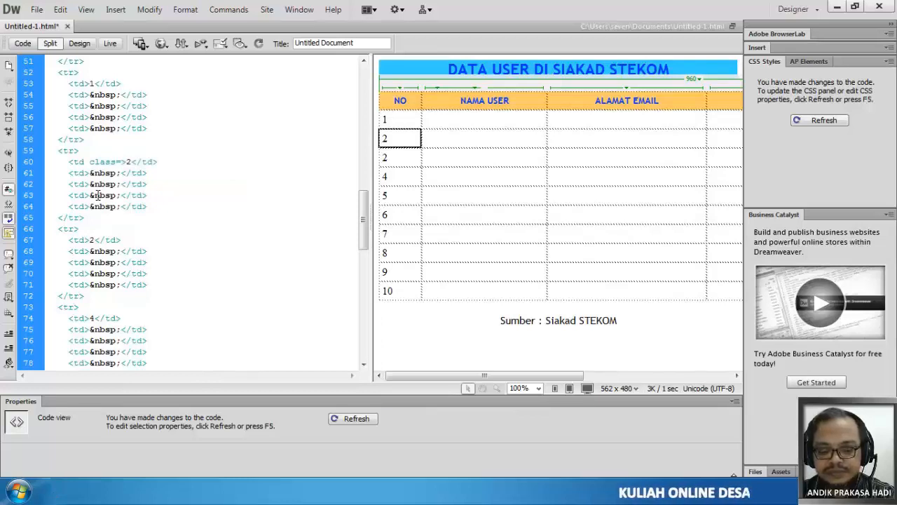
type("\"garis")
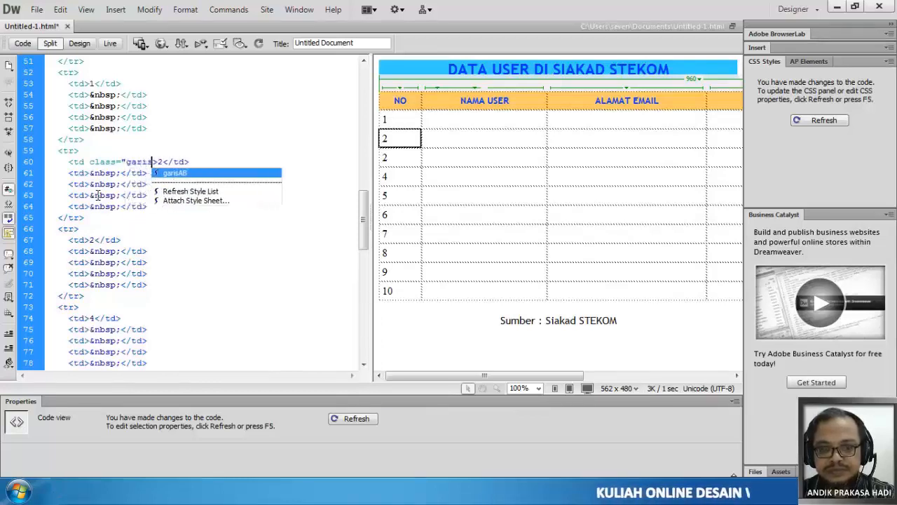
key("Return")
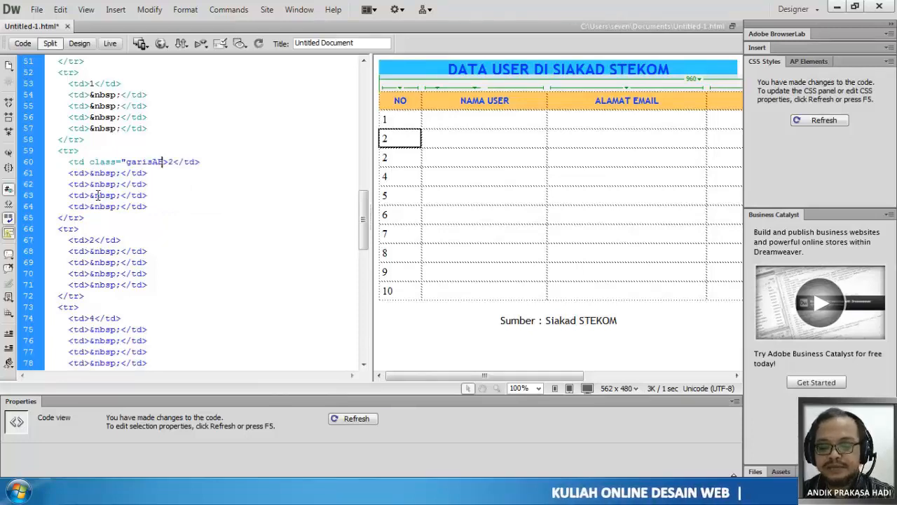
type("\"")
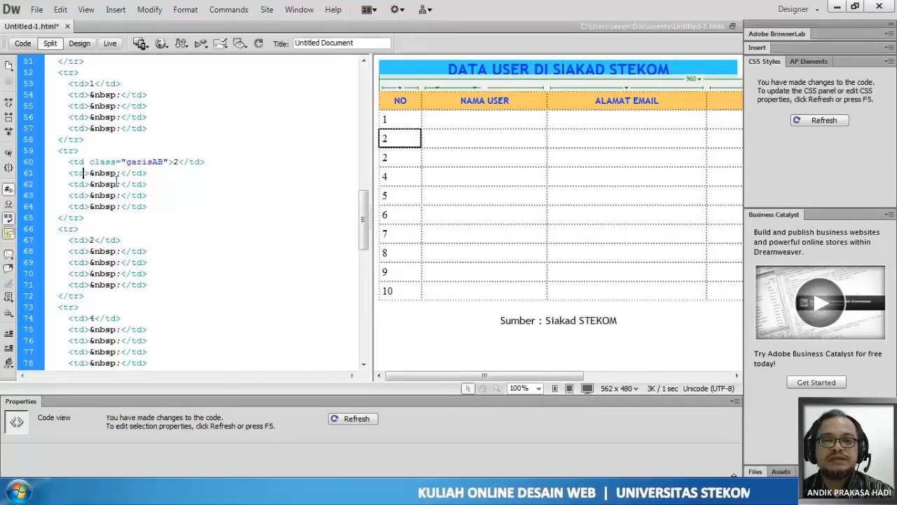
double_click(385, 139)
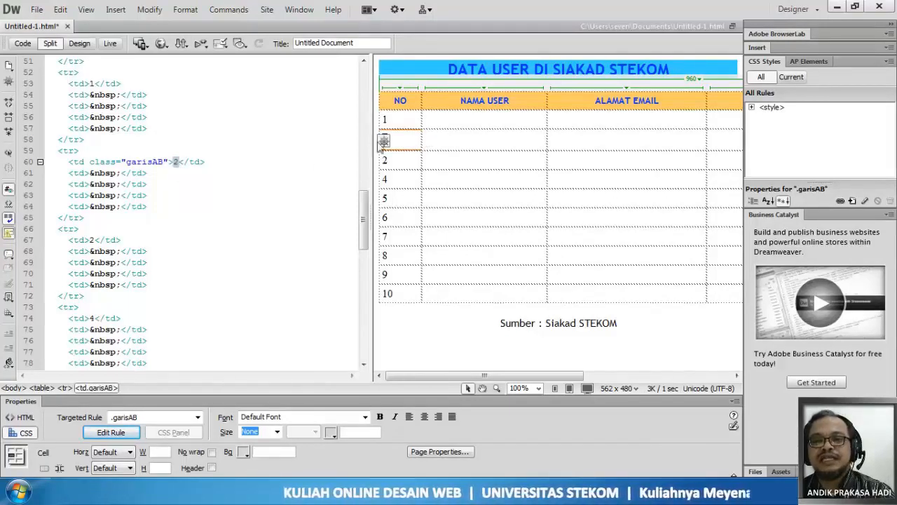
- Copy the class="garisAB" attribute from row 2's number cell into the opening td tag of its second cell
left_click(449, 141)
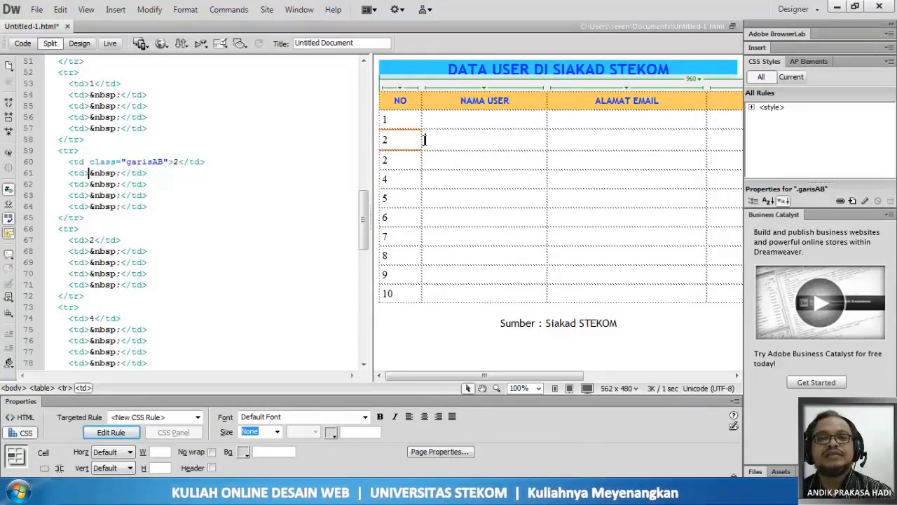
left_click(85, 163)
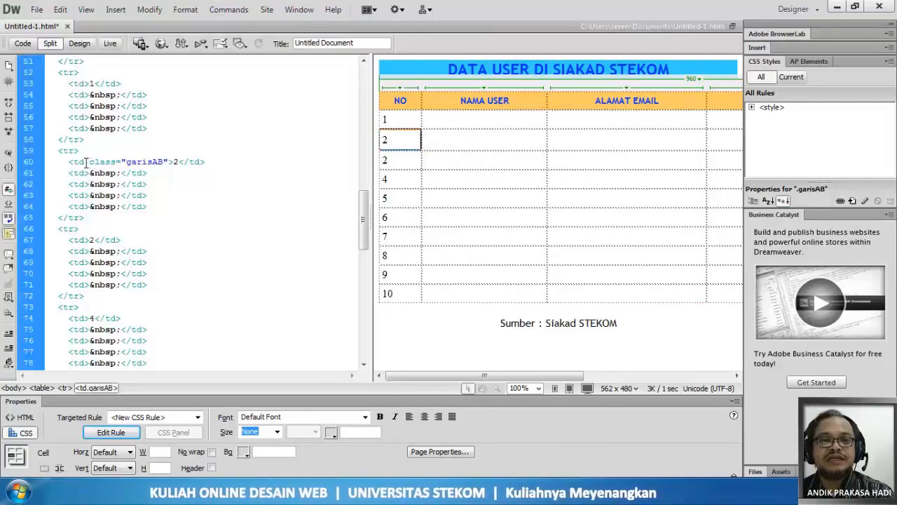
left_click_drag(85, 162, 169, 163)
key("ctrl+c")
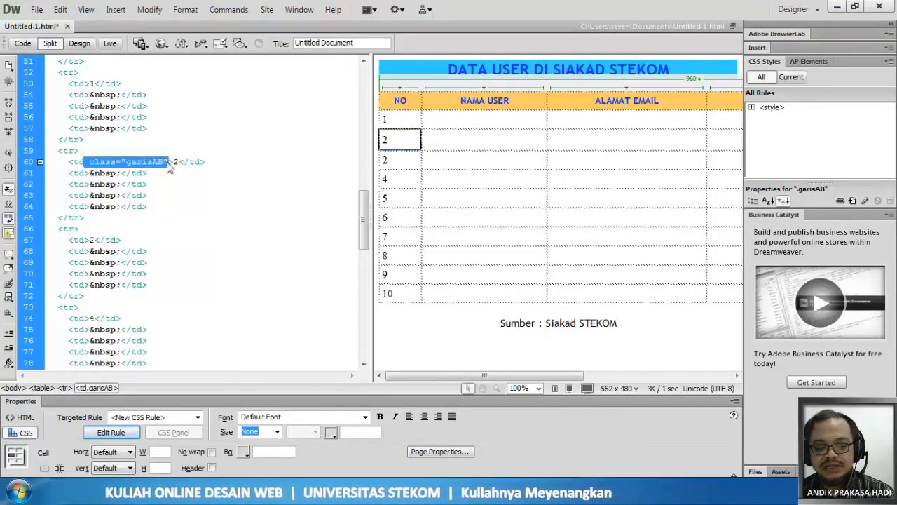
left_click(84, 173)
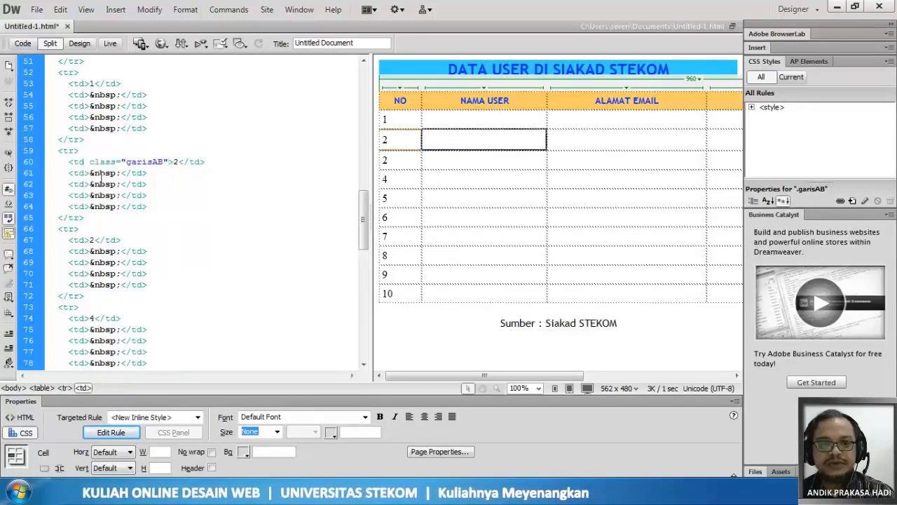
key("ctrl+v")
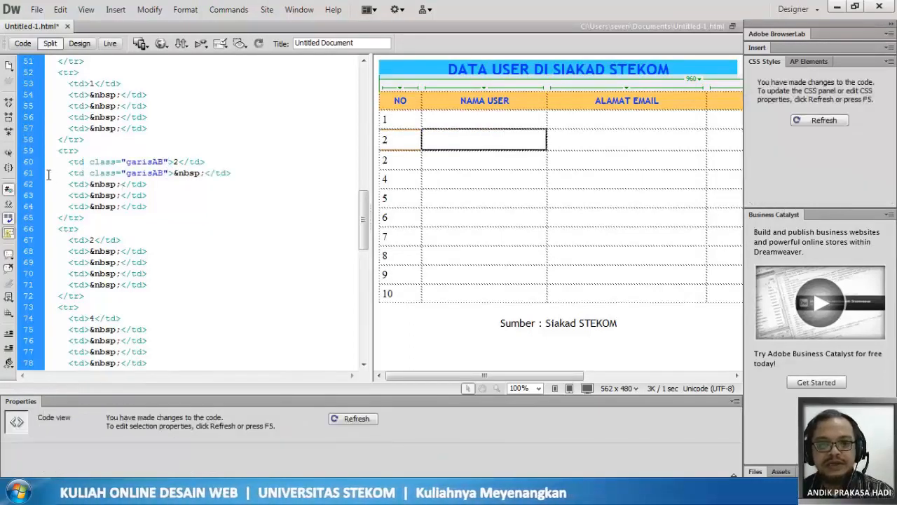
- Try to replace row 2's last three plain td lines with copies of the garisAB cell line, adding line breaks between them
left_click_drag(49, 173, 252, 172)
key("ctrl+c")
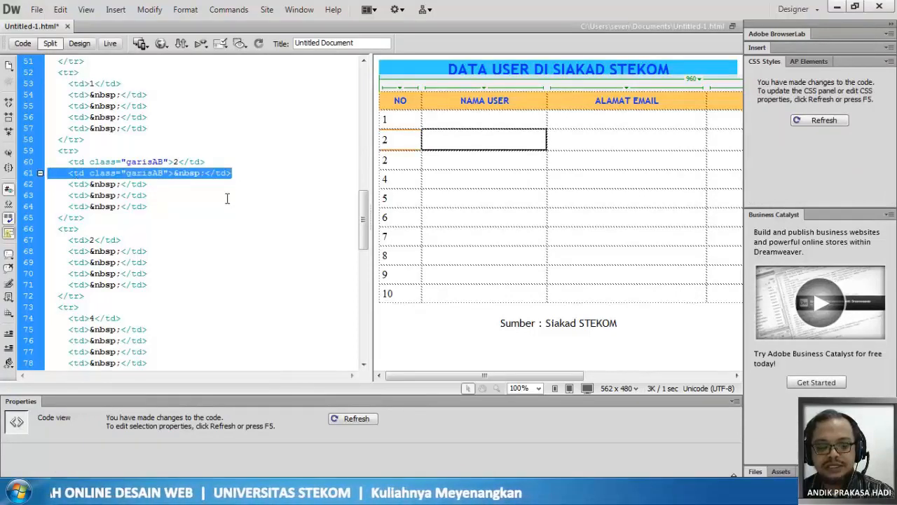
left_click_drag(49, 185, 171, 198)
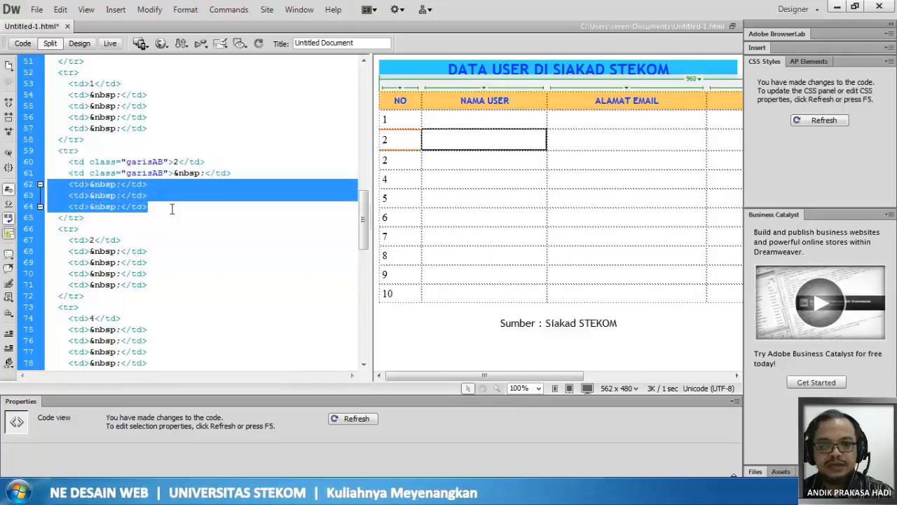
left_click(39, 186)
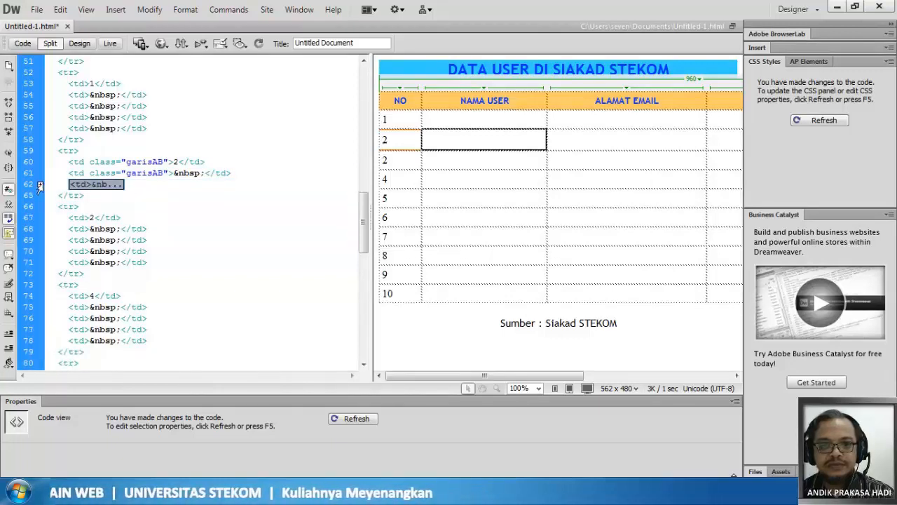
left_click(40, 185)
left_click_drag(43, 185, 46, 205)
key("ctrl+v")
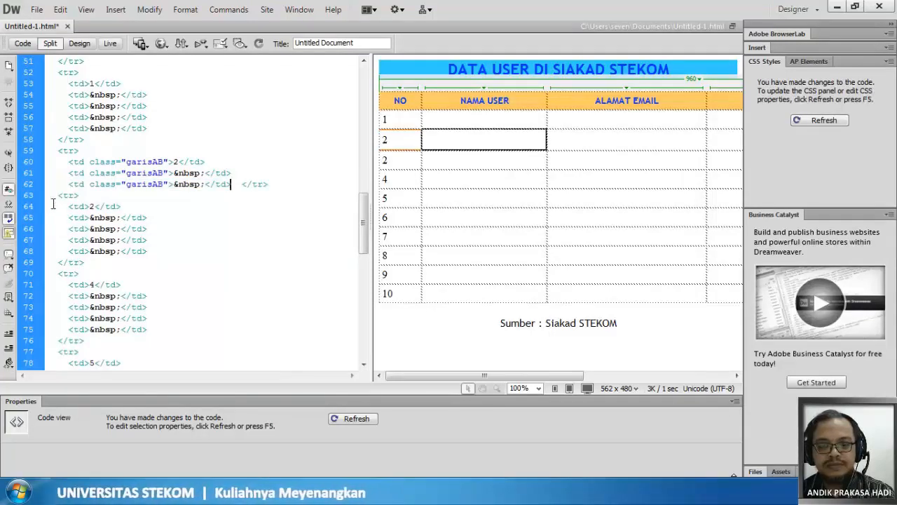
key("Return")
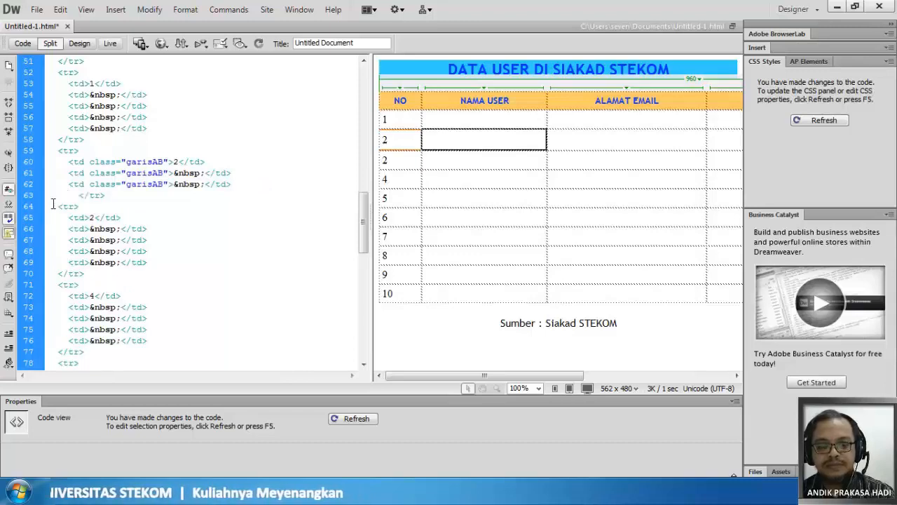
key("ctrl+v")
key("Return")
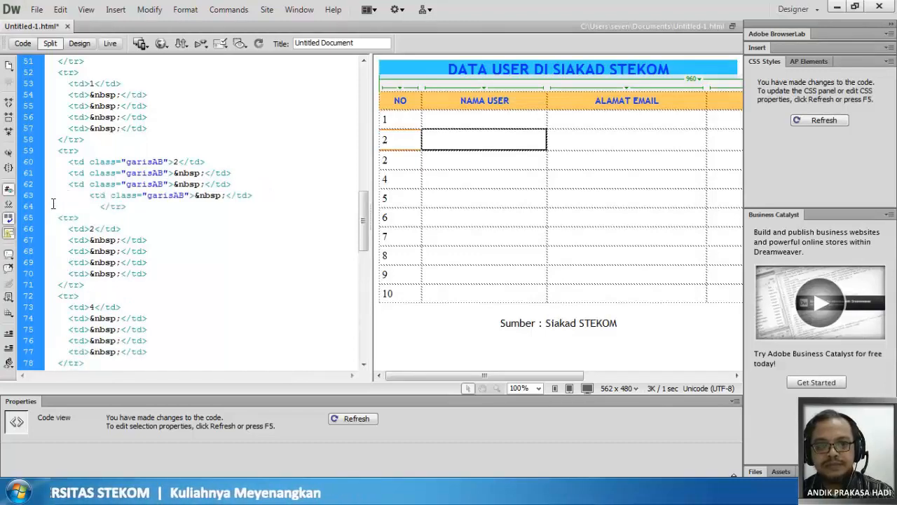
key("ctrl+v")
key("Return")
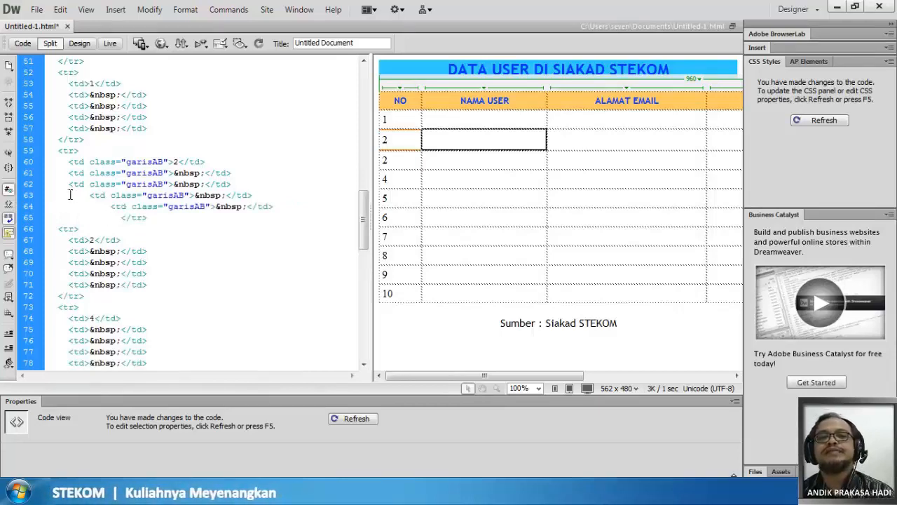
- Undo the pasted garisAB cell lines and added line breaks in row 2
key("ctrl+z")
key("ctrl+z")
key("ctrl+z")
key("ctrl+z")
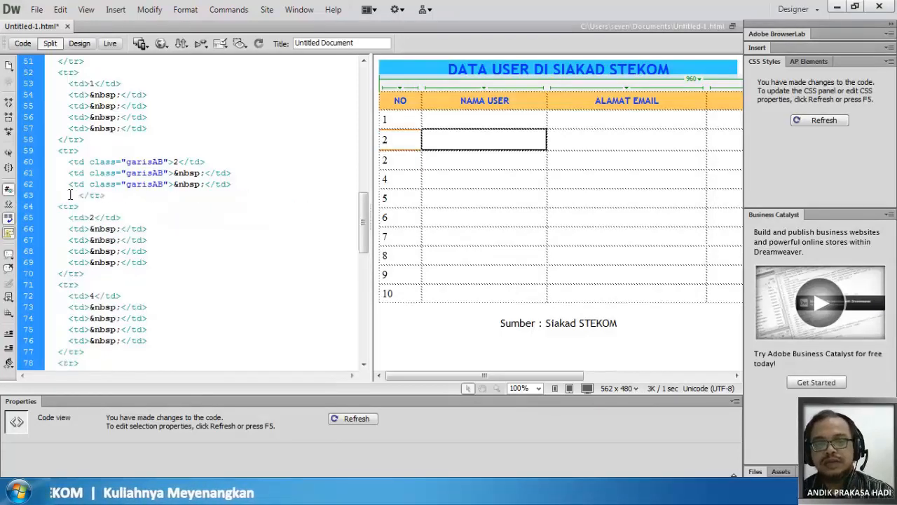
key("ctrl+z")
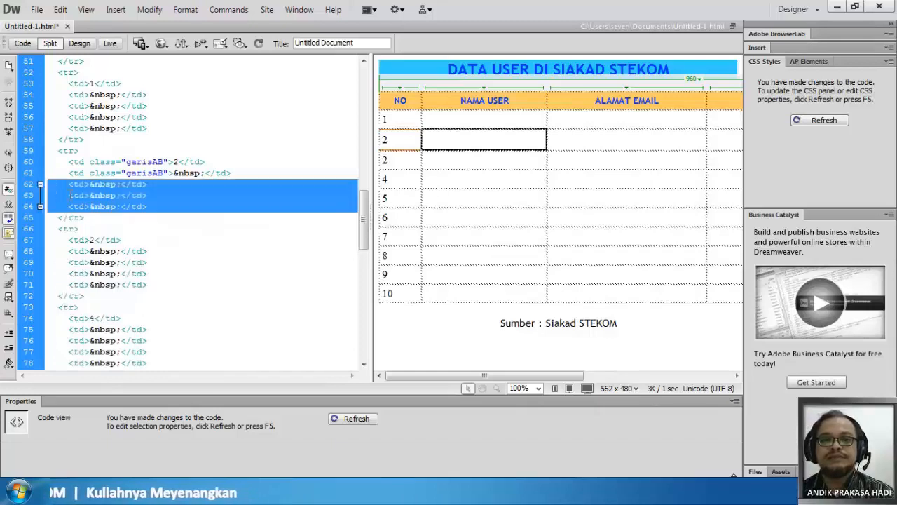
- Copy row 2's whole second garisAB cell line and paste it three times over the row's last three plain td lines
left_click(42, 173)
key("ctrl+c")
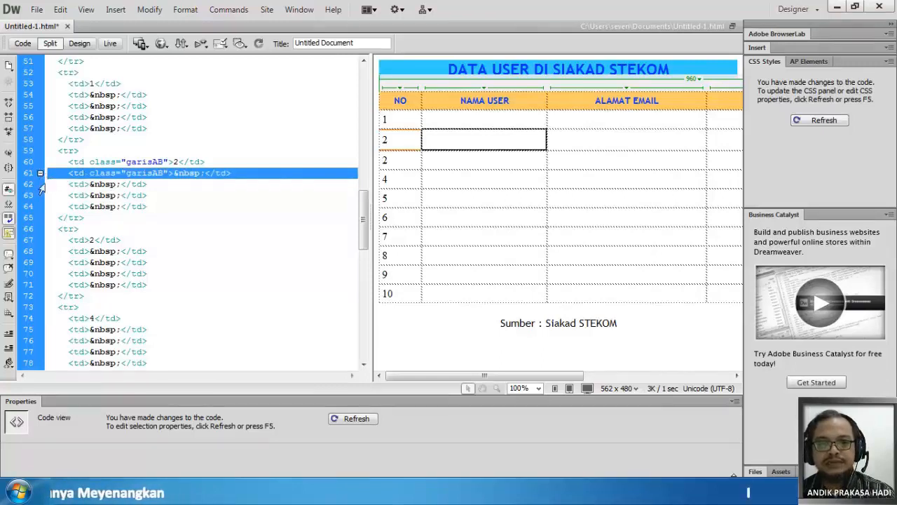
left_click(40, 185)
left_click_drag(41, 190, 50, 212)
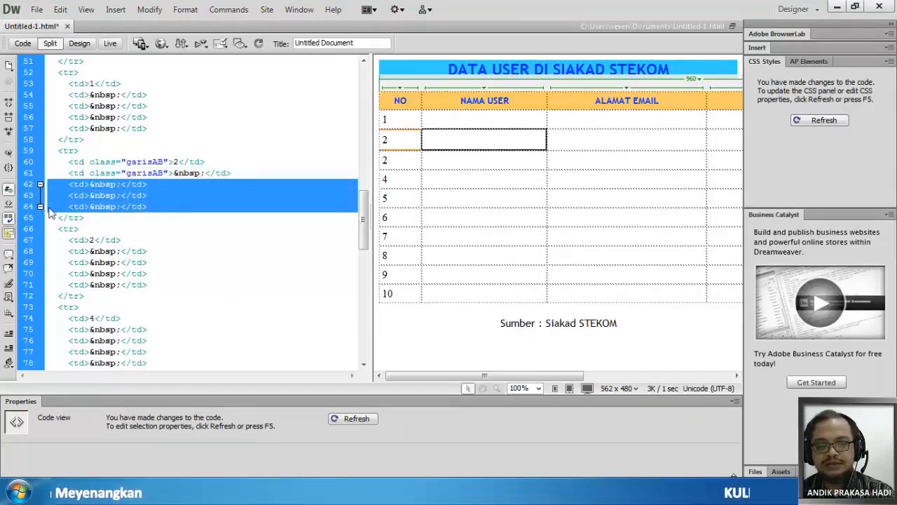
key("ctrl+v")
key("ctrl+v")
key("ctrl+v")
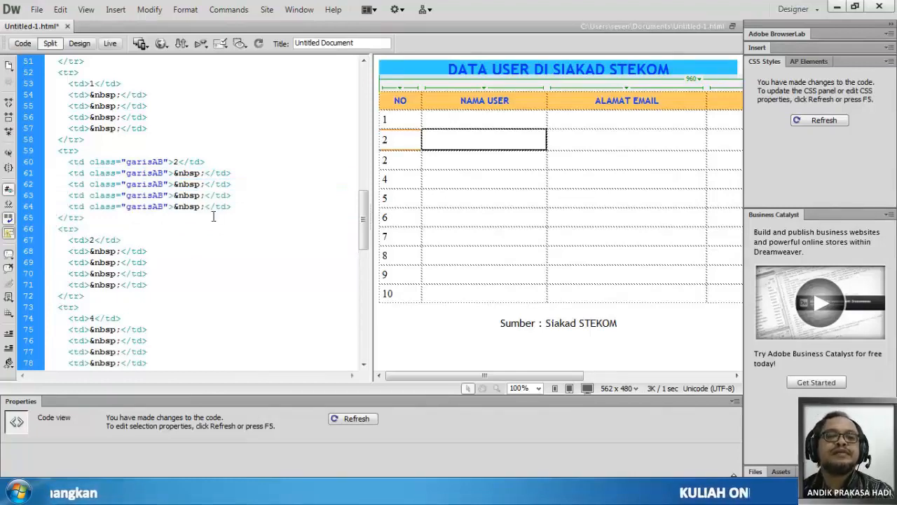
- Refresh the design preview and change the number in the third table row to 3
scroll(213, 217, "down", 1)
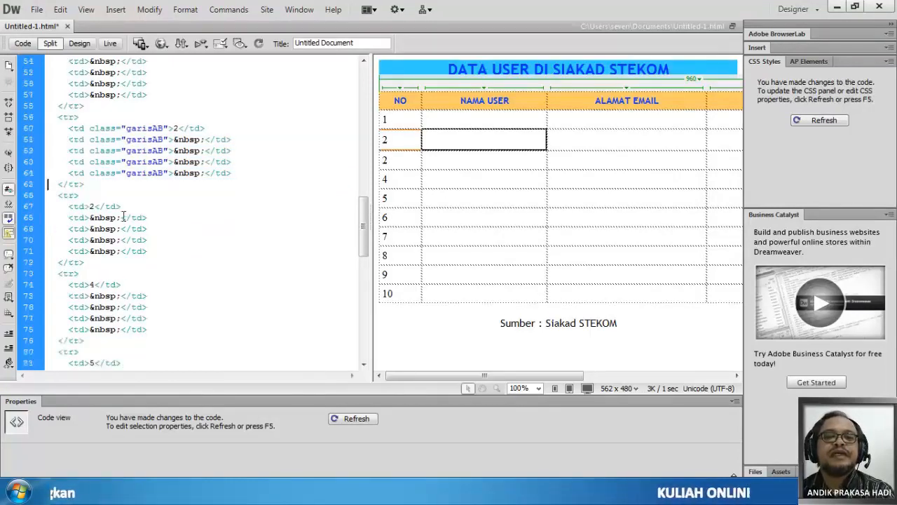
left_click(409, 164)
left_click(411, 188)
left_click(404, 165)
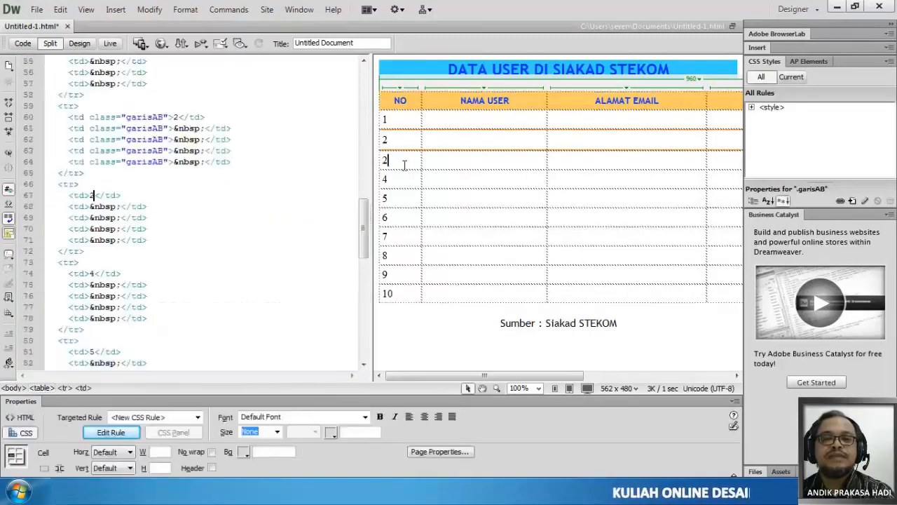
key("BackSpace")
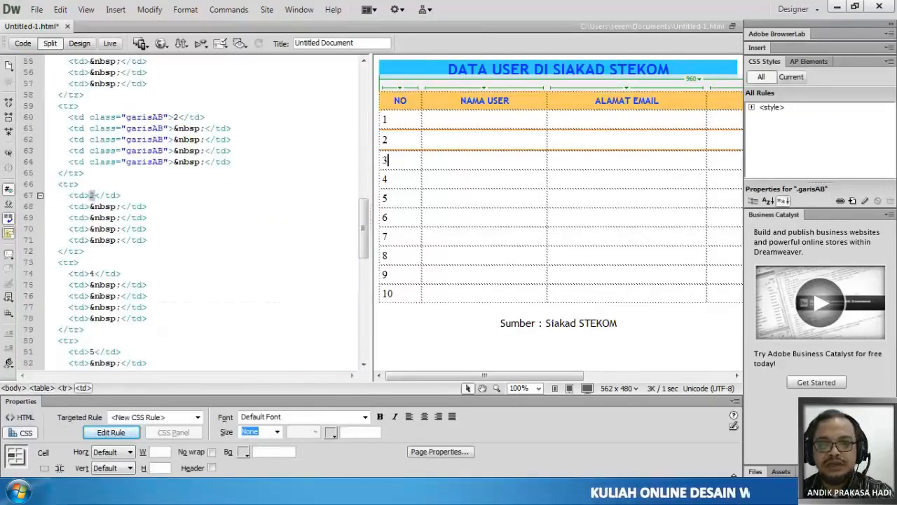
type("3")
left_click(415, 187)
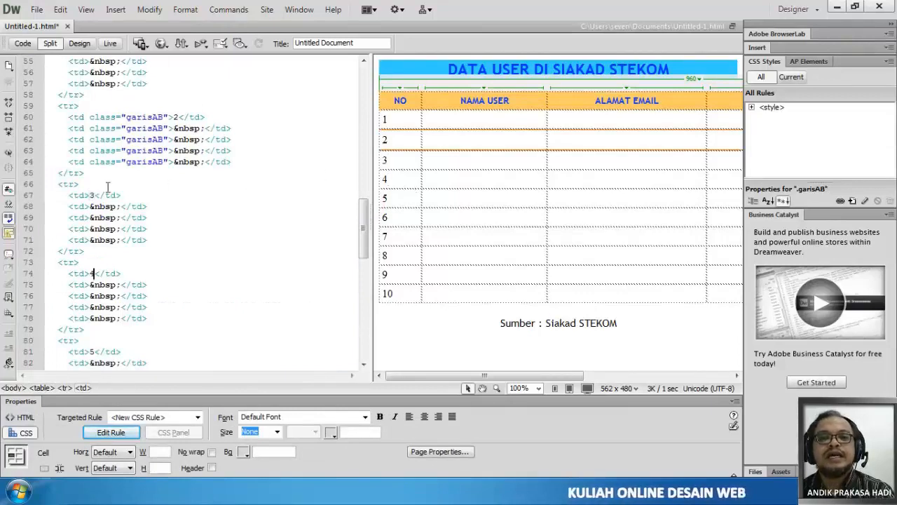
- Copy row 2's five garisAB cell lines over row 4's plain td lines and change the pasted row number to 4
scroll(150, 282, "right", 3)
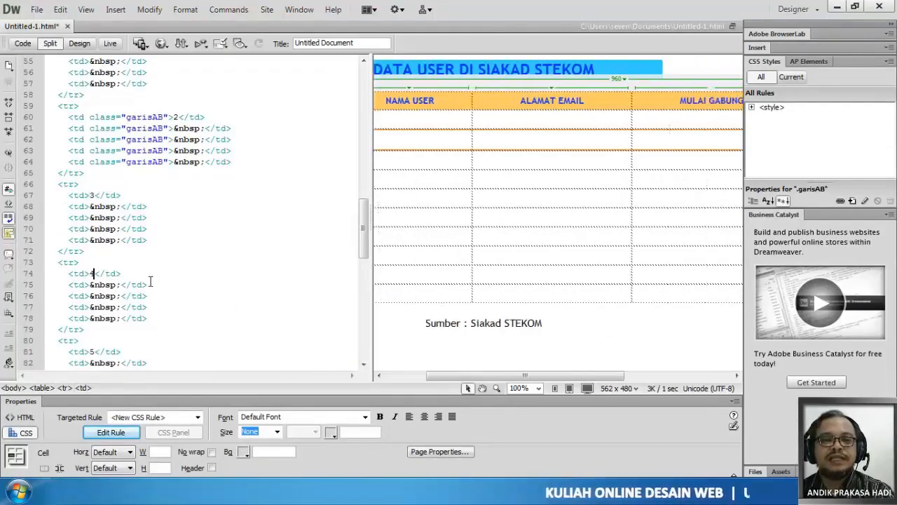
scroll(135, 279, "left", 2)
left_click_drag(363, 252, 363, 251)
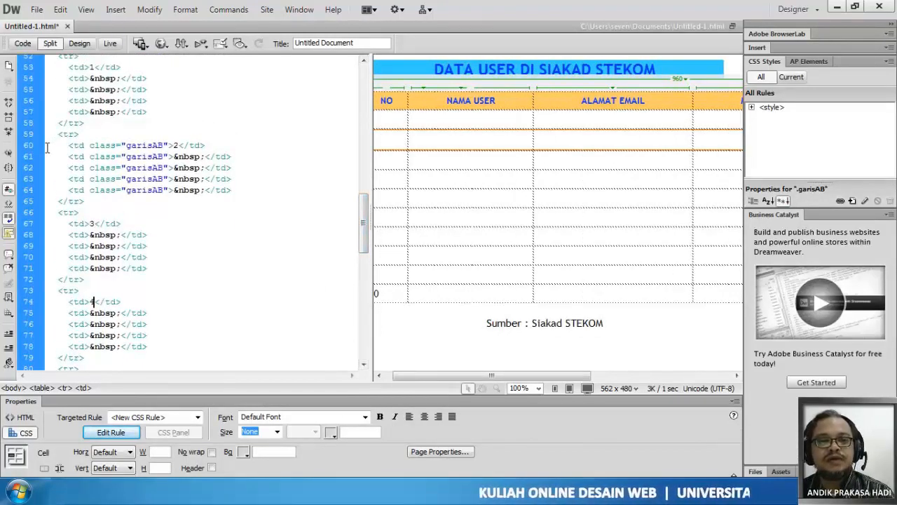
left_click_drag(41, 145, 41, 191)
key("ctrl+c")
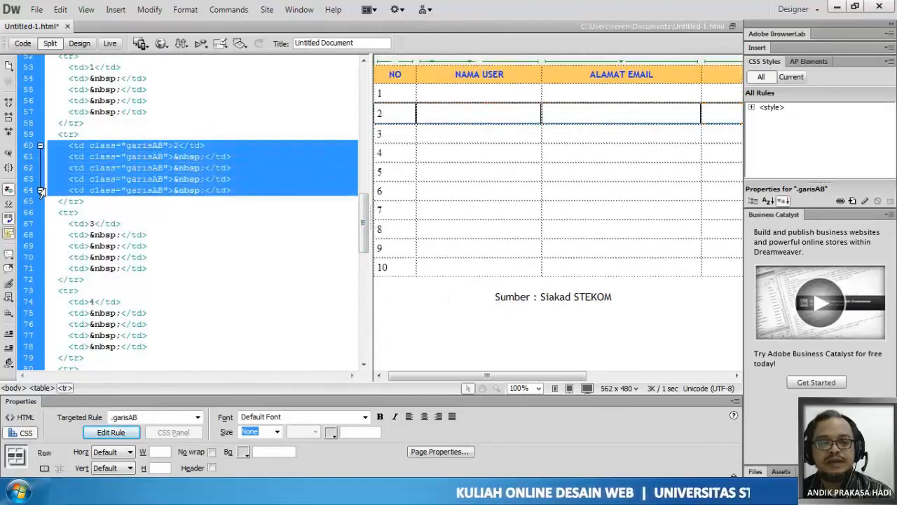
scroll(45, 196, "down", 3)
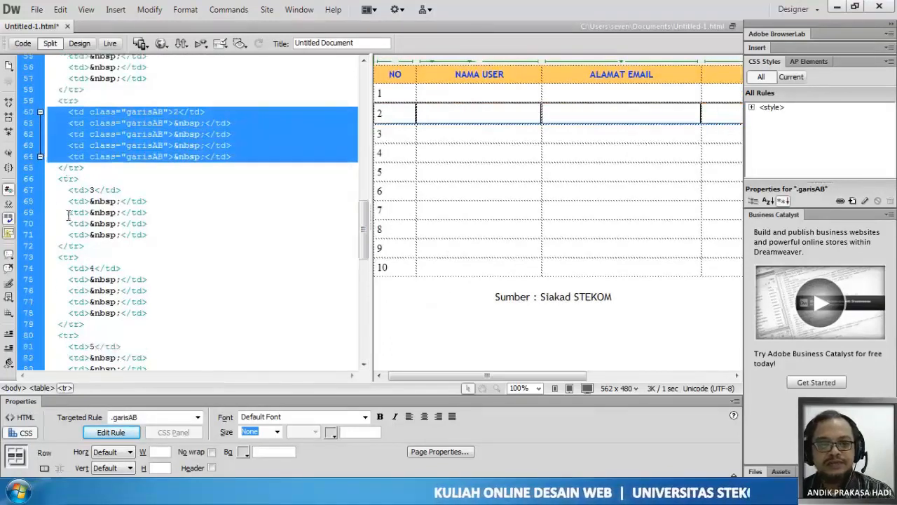
left_click_drag(47, 202, 54, 251)
key("ctrl+v")
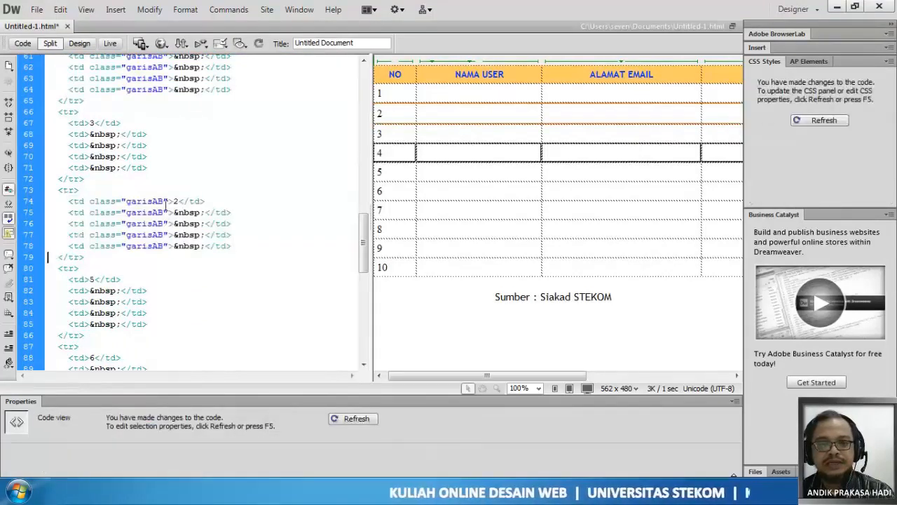
left_click_drag(170, 202, 178, 204)
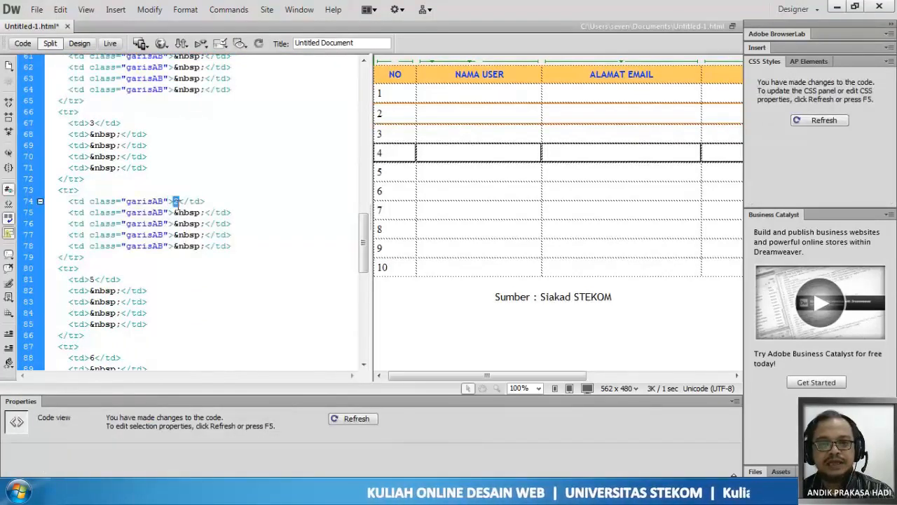
type("4")
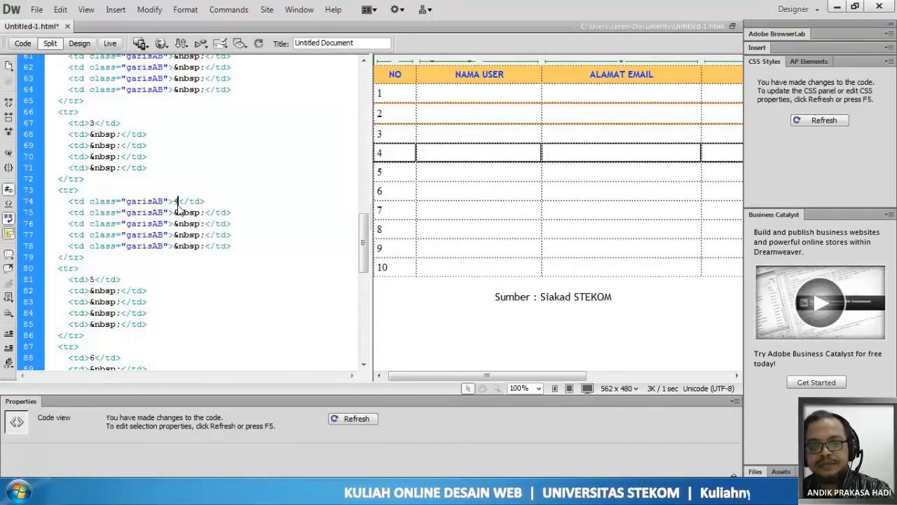
- Replace row 6's five plain td lines with the copied garisAB cell lines and set the row number to 6
scroll(190, 222, "down", 3)
scroll(190, 222, "down", 1)
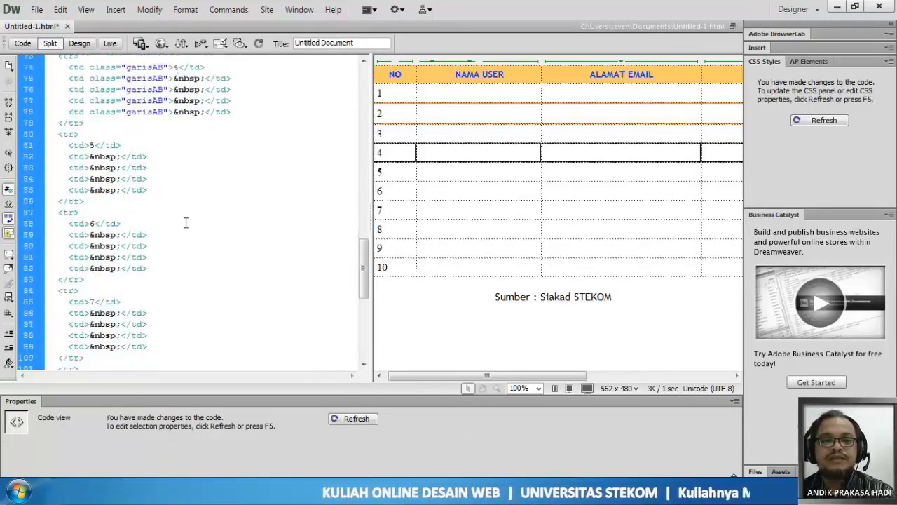
left_click_drag(42, 228, 42, 270)
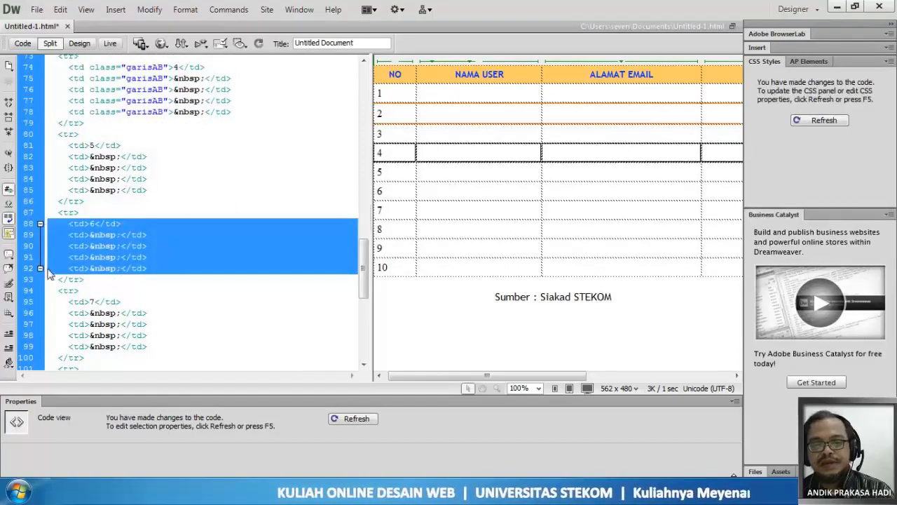
key("ctrl+v")
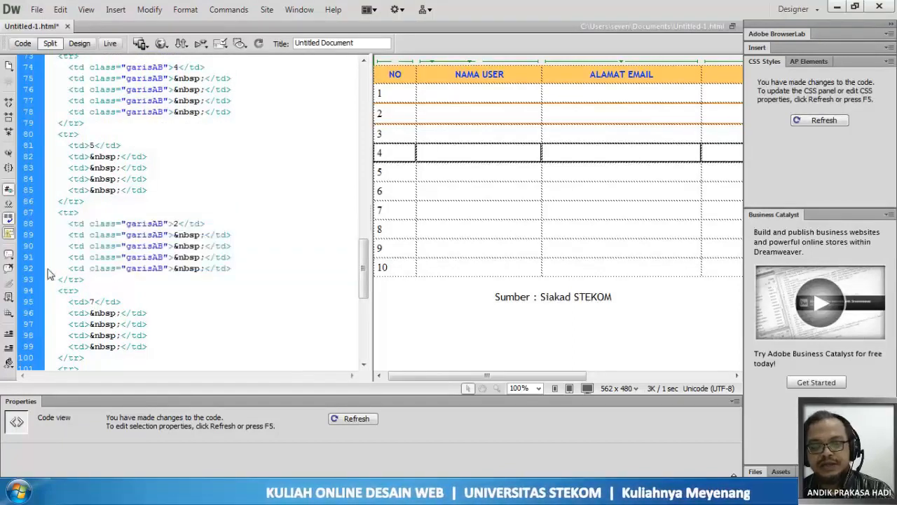
double_click(176, 224)
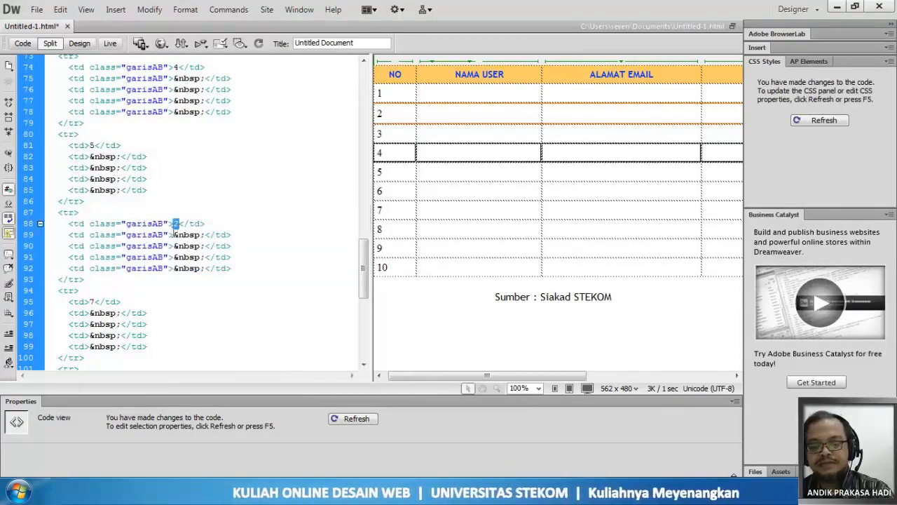
type("6")
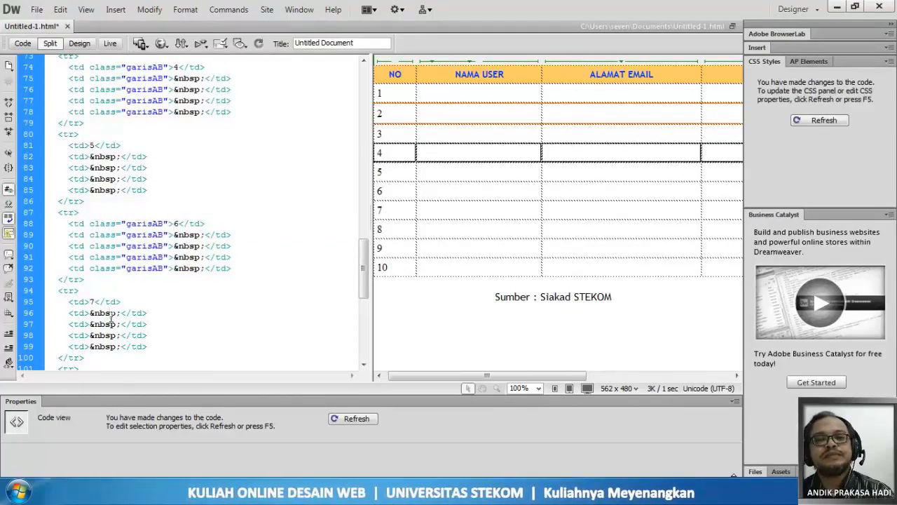
- Paste the copied garisAB cell lines over row 8's five plain td lines and set the row number to 8
scroll(126, 305, "down", 4)
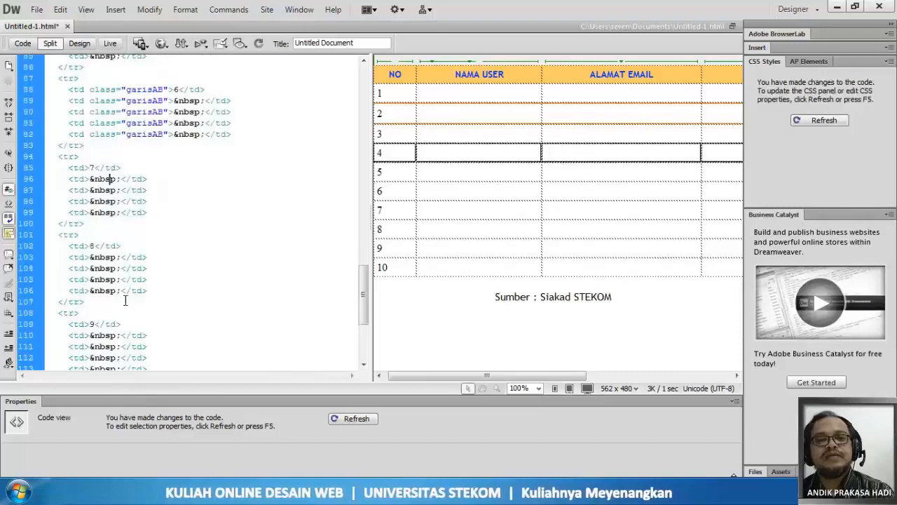
left_click_drag(42, 246, 46, 290)
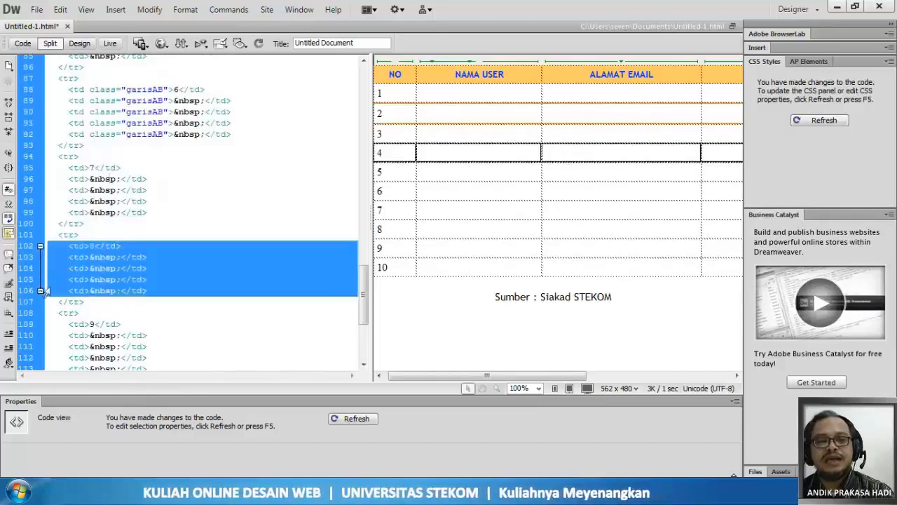
key("ctrl+v")
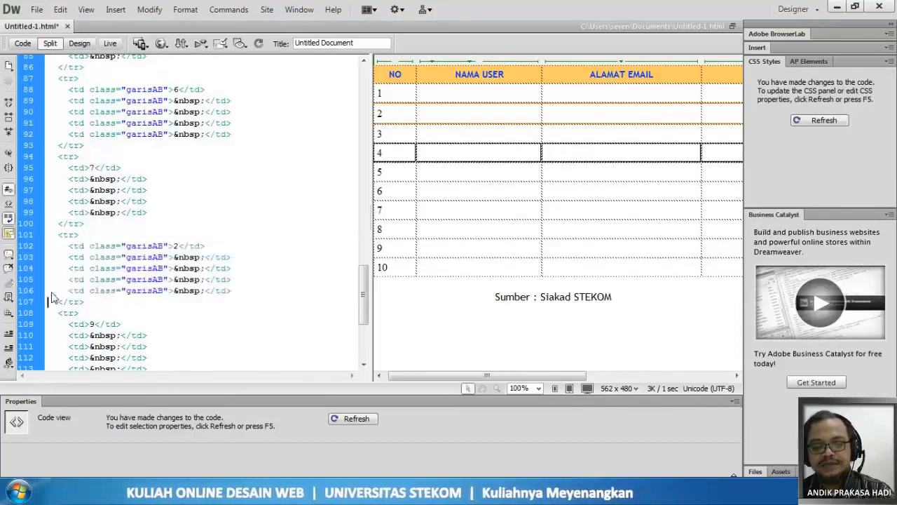
double_click(176, 246)
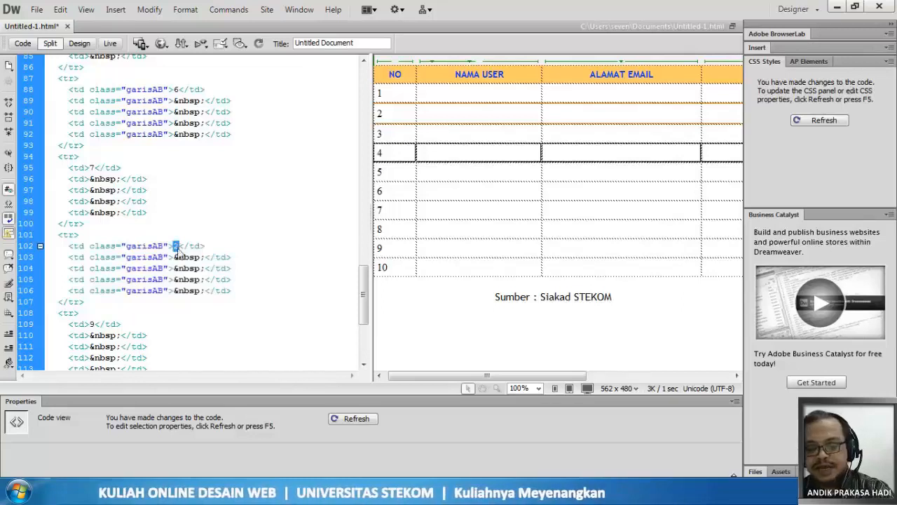
type("8")
- Overwrite the last row's five plain td lines with the copied garisAB cell lines and number the row 10
scroll(178, 253, "down", 4)
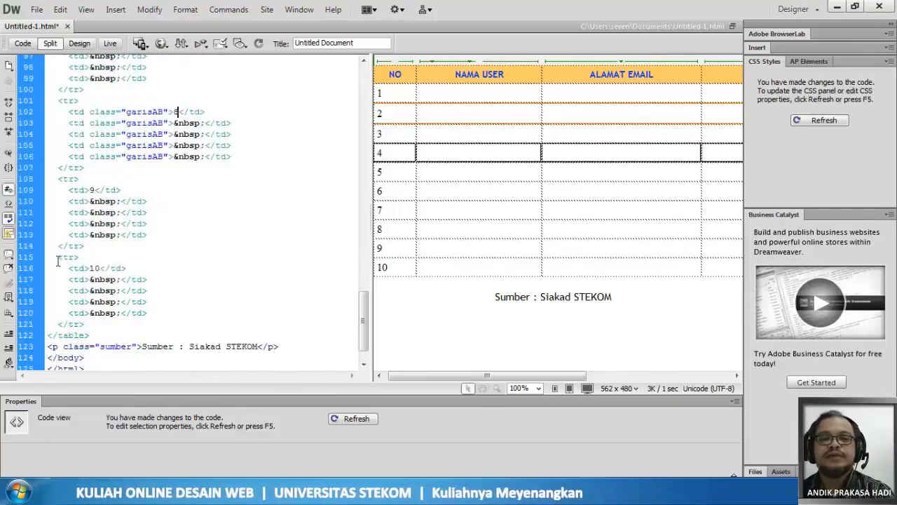
left_click_drag(42, 273, 51, 321)
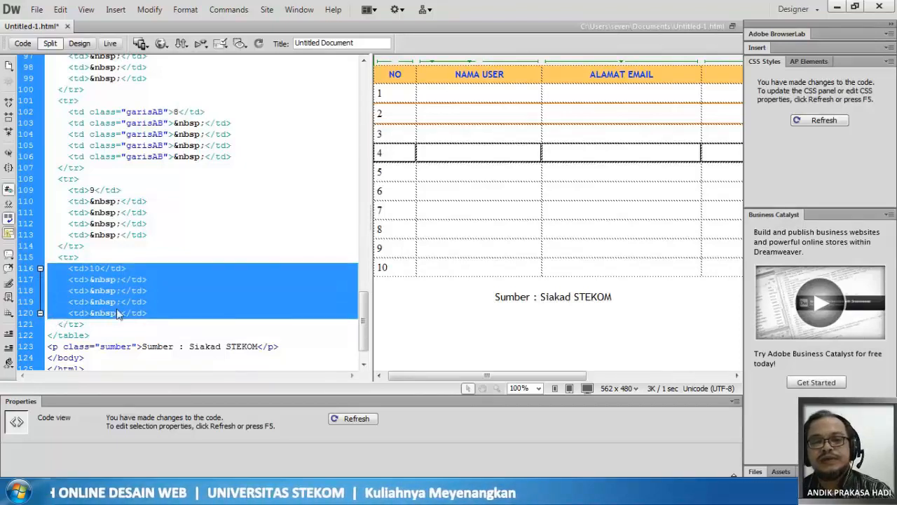
type("<td class=\"garisAB\">8</td> <td class=\"garisAB\">&nbsp;</td> <td class=\"garisAB\">&nbsp;</td> <td class=\"garisAB\">&nbsp;</td> <td class=\"garisAB\">&nbsp;</td>")
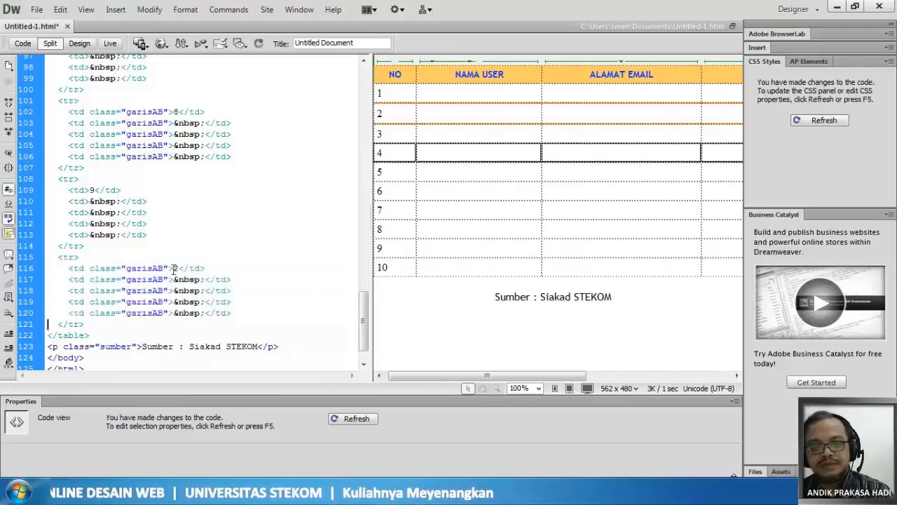
double_click(176, 269)
type("10")
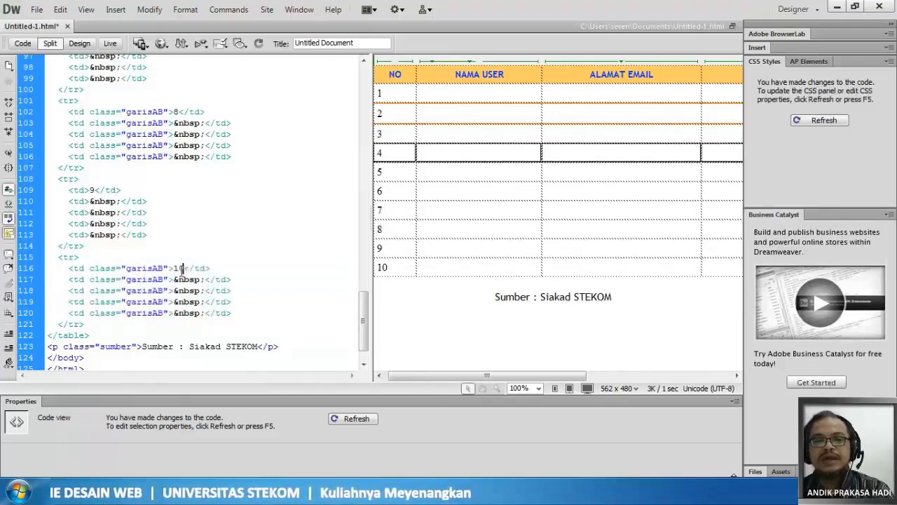
- Refresh the design preview and check the number cells of rows 2, 4, 6 and 8 against their garisAB code
left_click(465, 205)
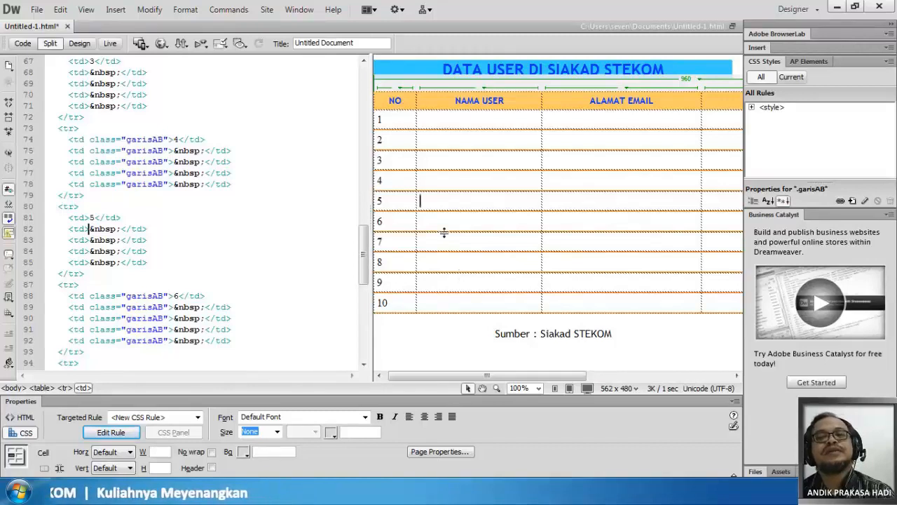
double_click(380, 139)
double_click(379, 179)
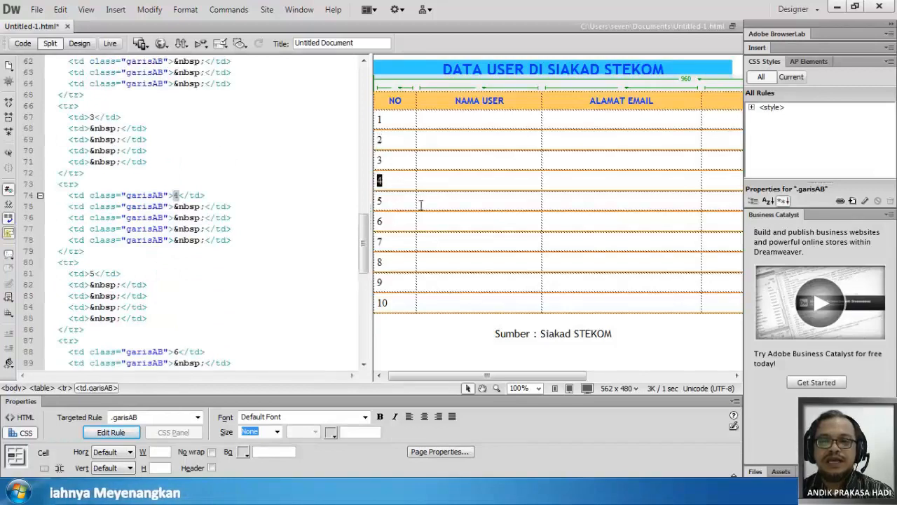
double_click(383, 222)
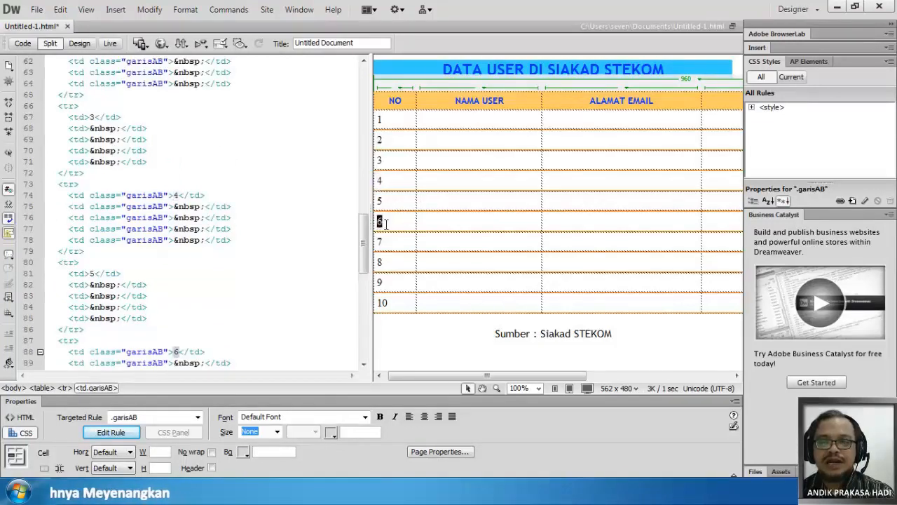
double_click(380, 262)
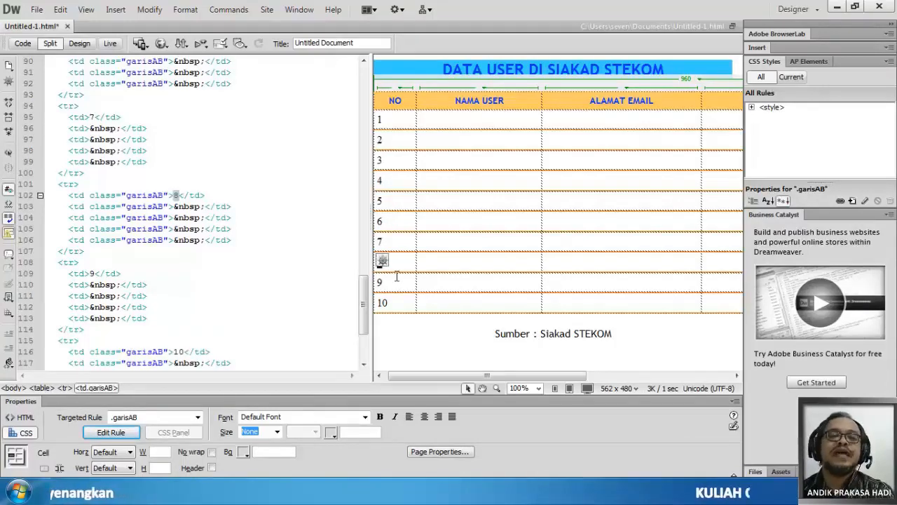
left_click(406, 272)
left_click(404, 258)
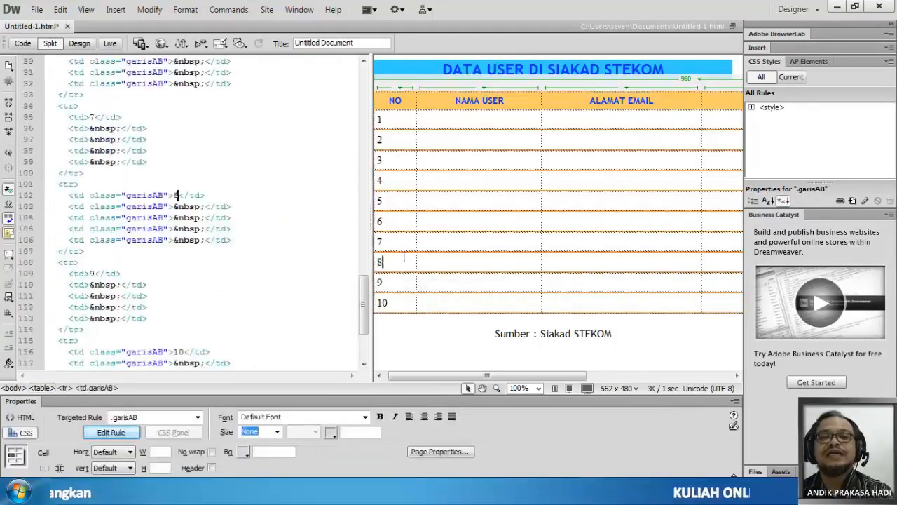
- Save the page and preview it in Chrome
left_click(36, 9)
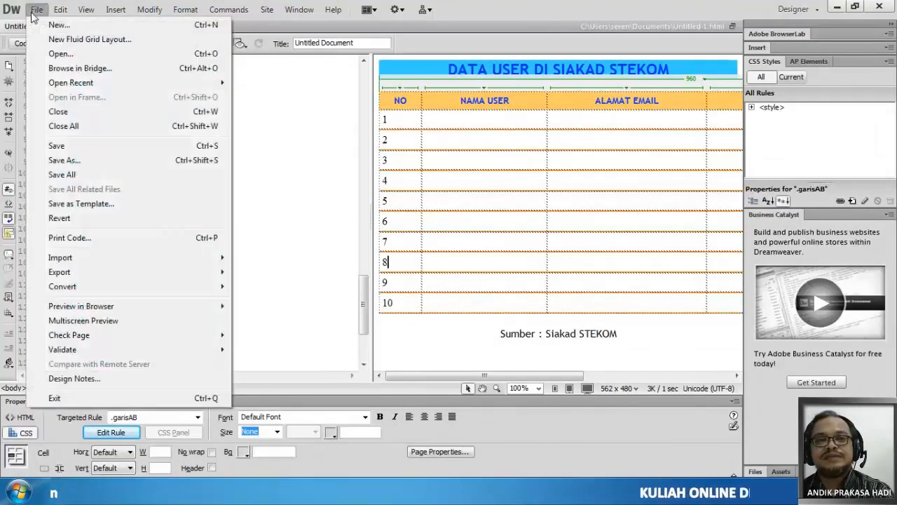
left_click(56, 145)
left_click(161, 44)
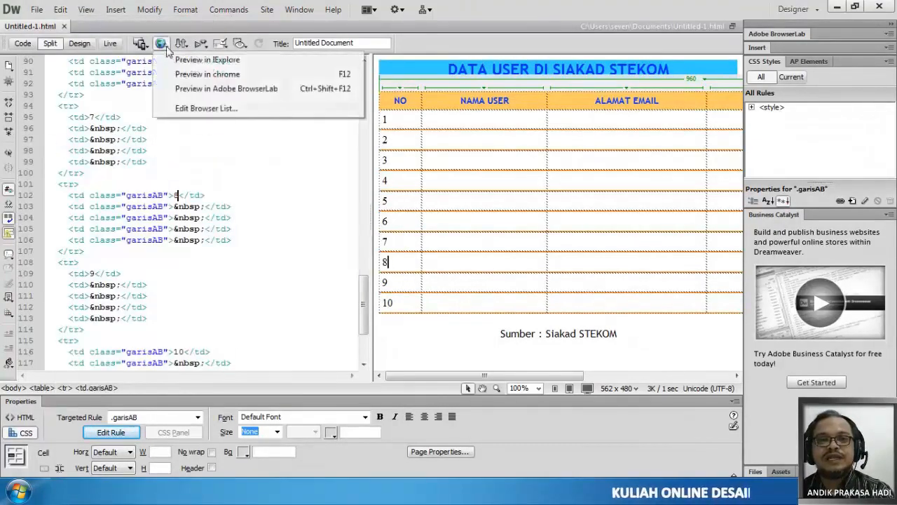
left_click(183, 75)
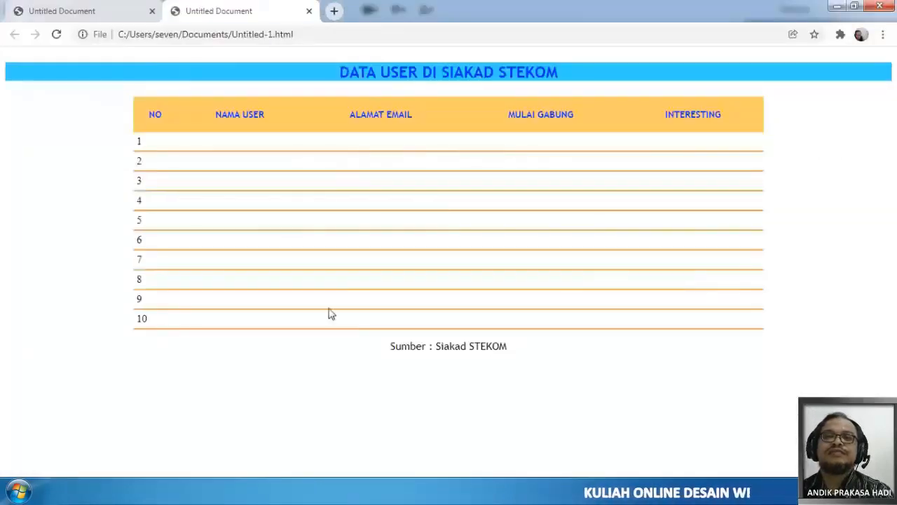
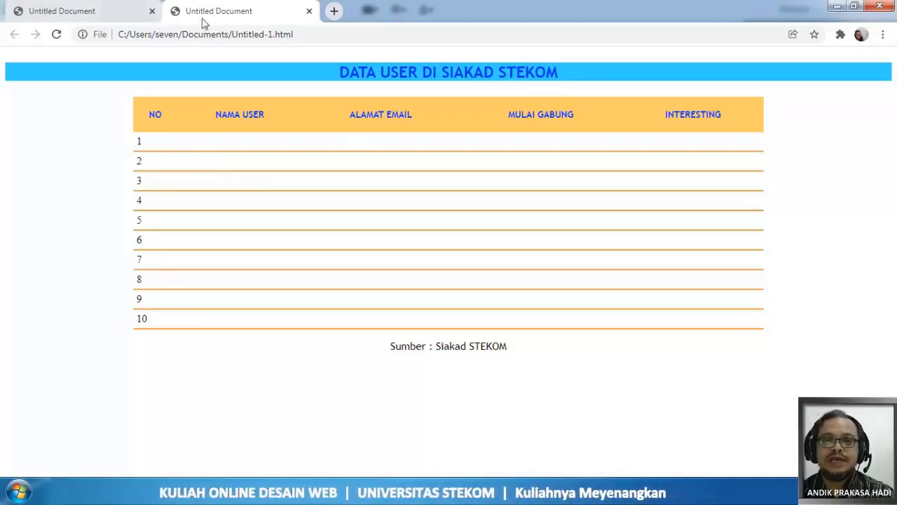
- Close the older preview tab in Chrome, switch back to Dreamweaver and show the page in Design view only
left_click(152, 11)
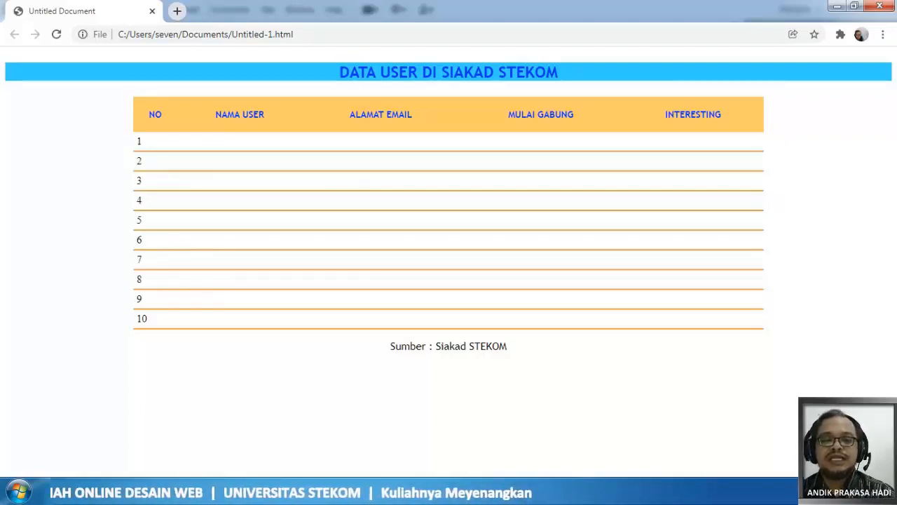
left_click(249, 407)
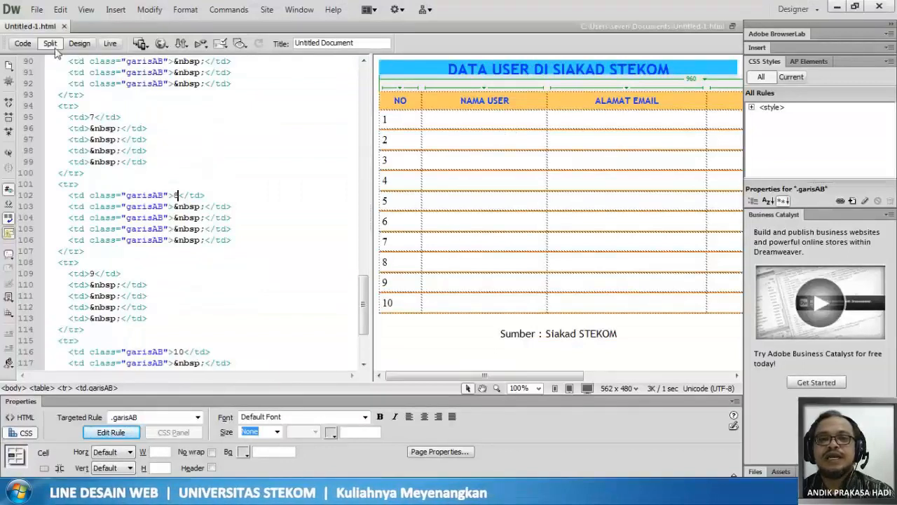
left_click(79, 43)
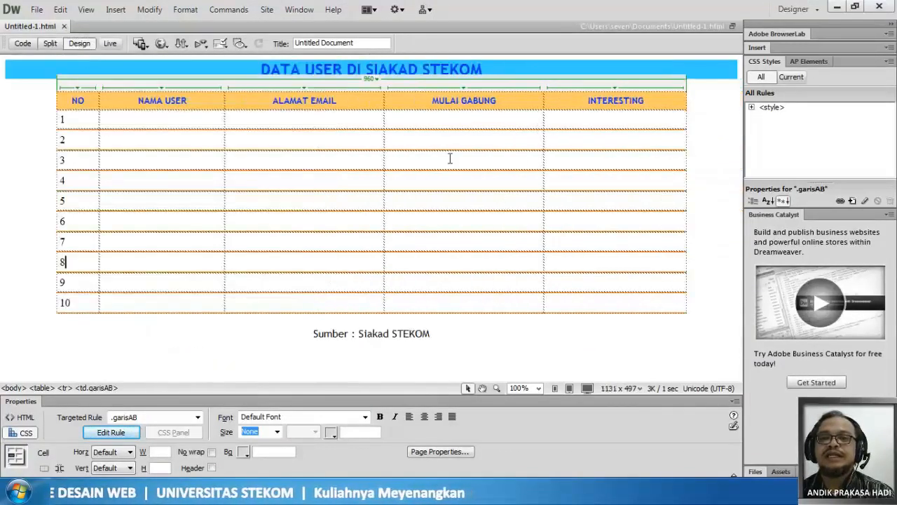
- Expand the page's style rules and open the definition of the garisAB rule
left_click(752, 109)
left_click(753, 108)
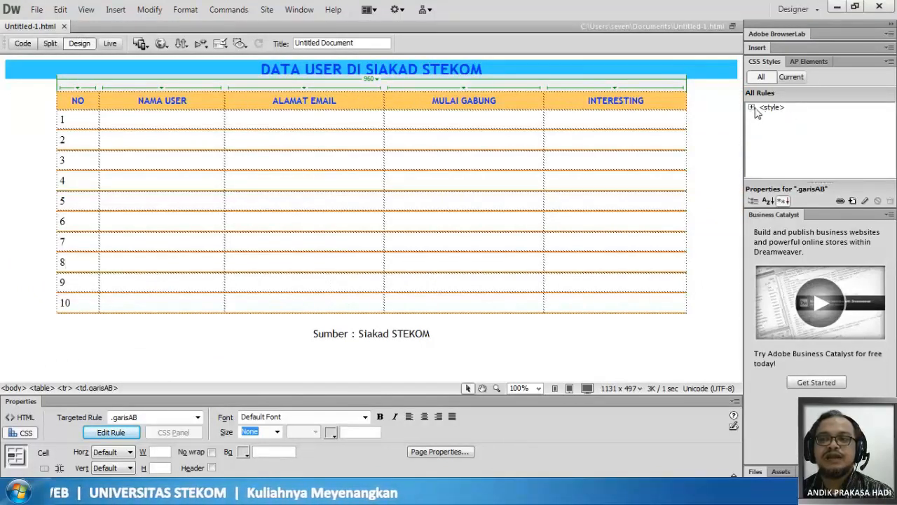
left_click(752, 108)
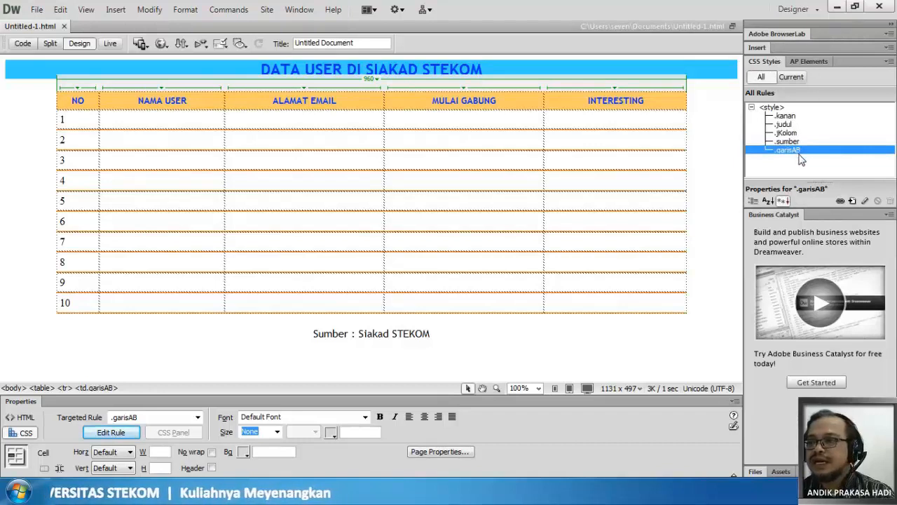
left_click(791, 134)
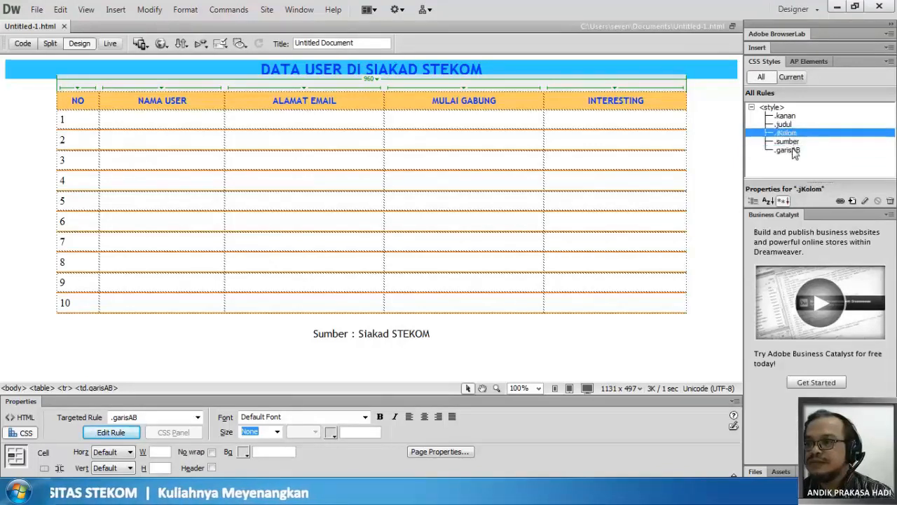
left_click(794, 152)
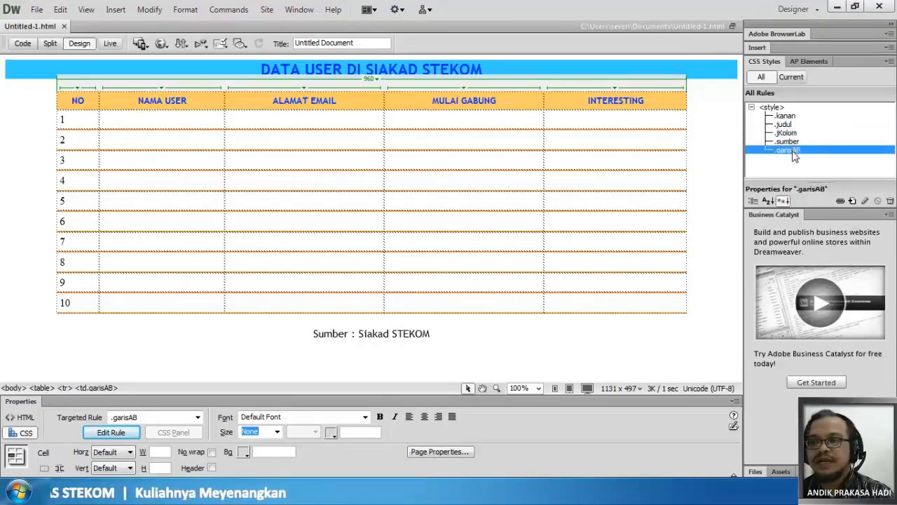
double_click(794, 152)
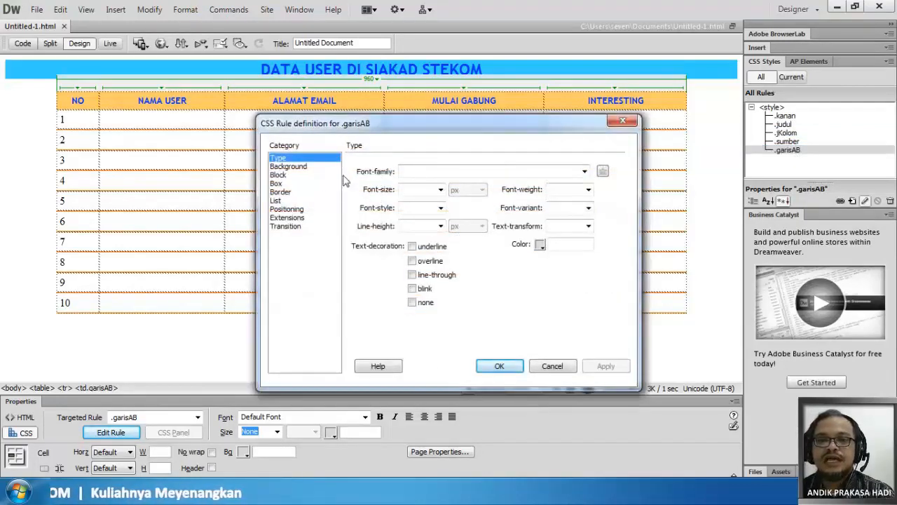
- Clear the top border's style, width and color in the garisAB rule
left_click(290, 193)
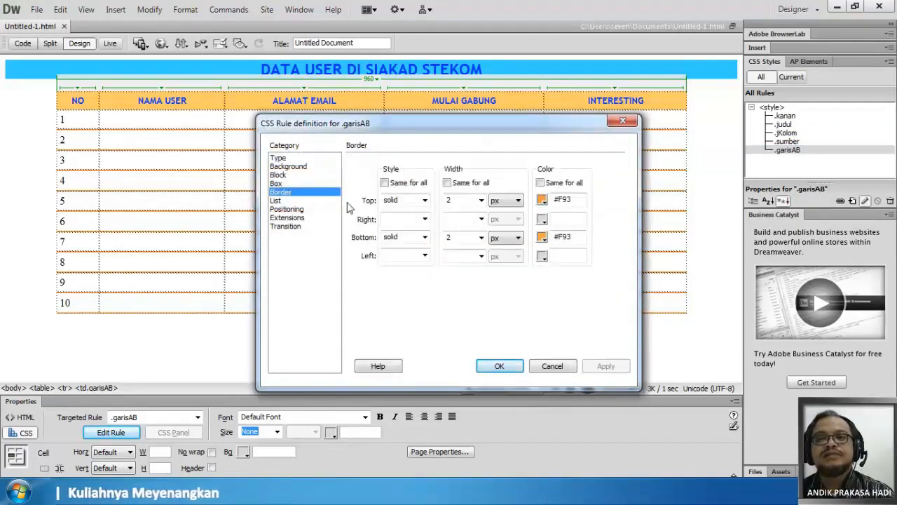
left_click(424, 201)
left_click(419, 209)
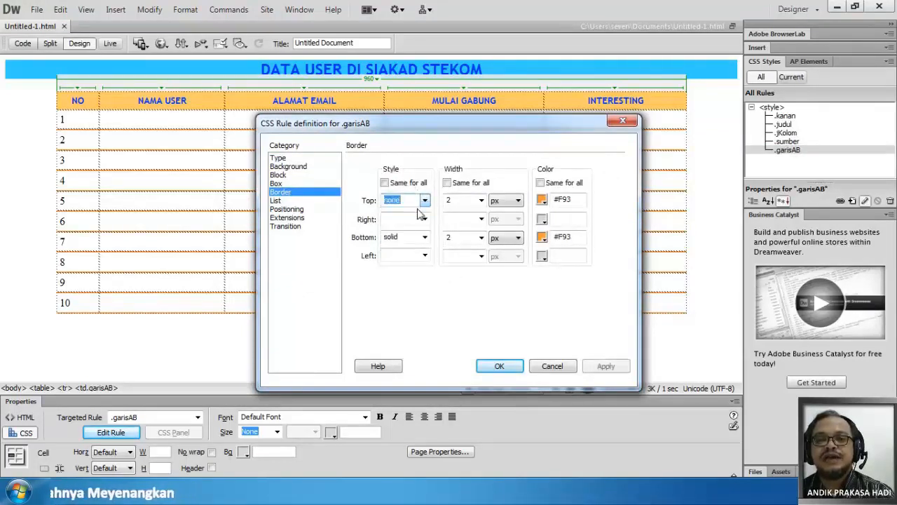
left_click(481, 200)
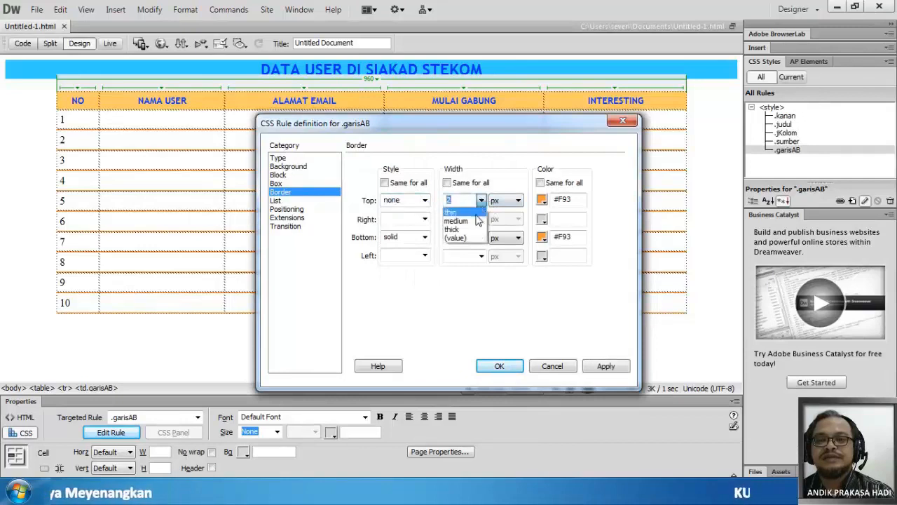
left_click(481, 201)
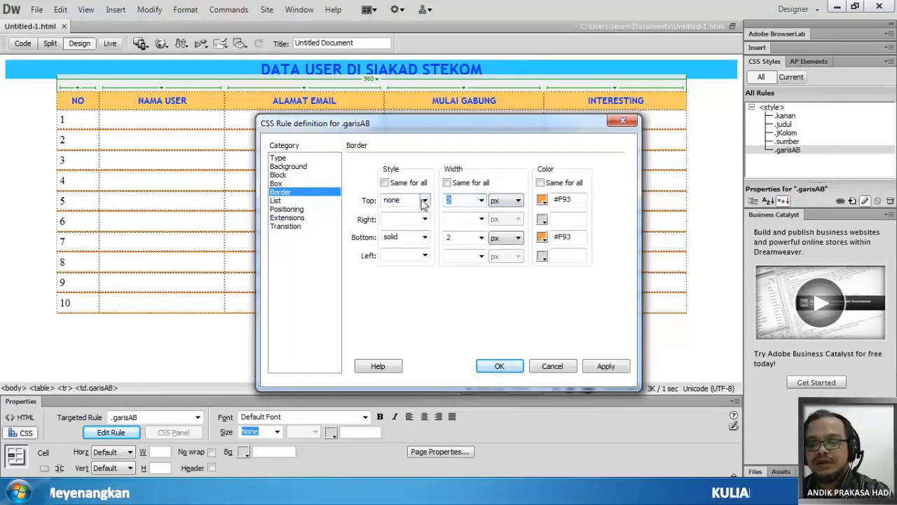
key("Delete")
left_click_drag(401, 202, 383, 201)
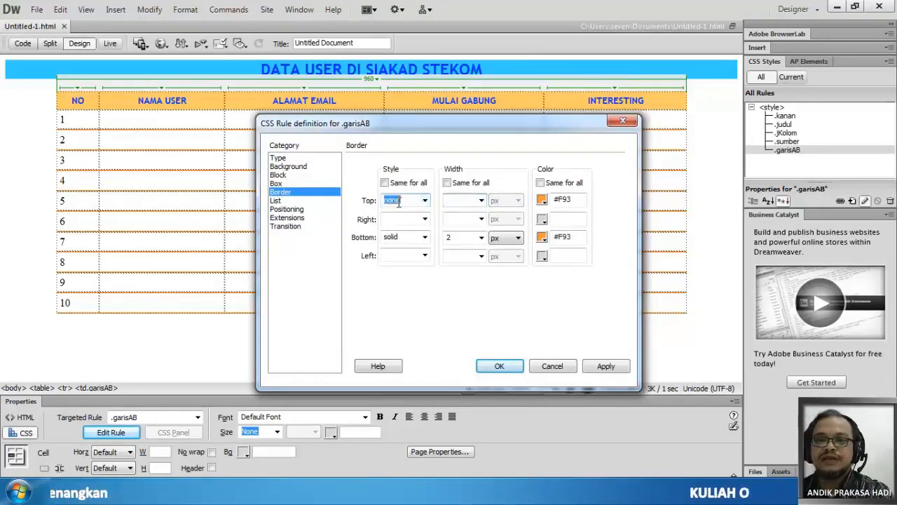
key("Delete")
left_click_drag(572, 200, 520, 200)
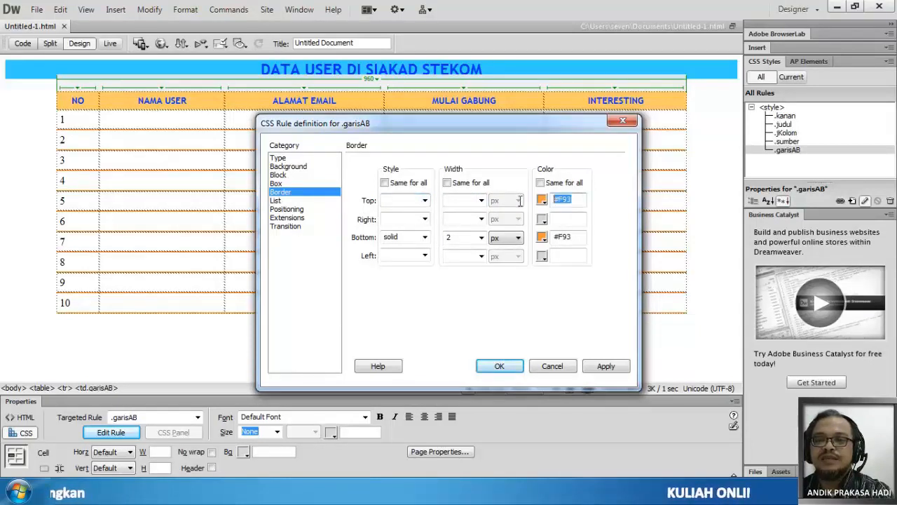
key("Delete")
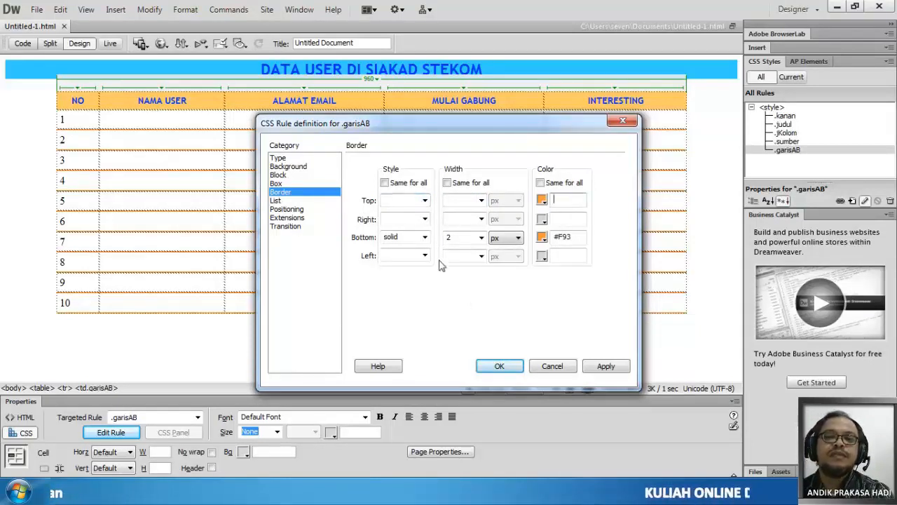
- Make the garisAB border style, width and color the same for all sides and empty all three settings
left_click(403, 200)
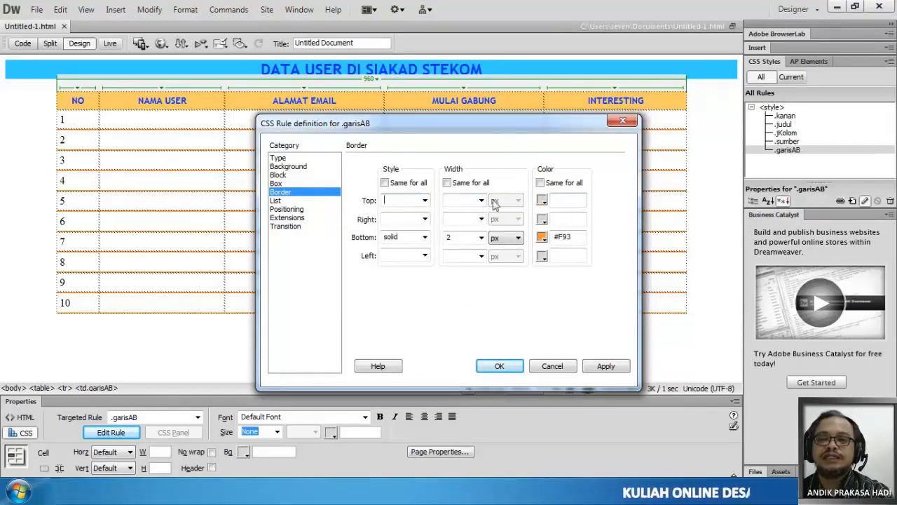
left_click(384, 182)
left_click(446, 182)
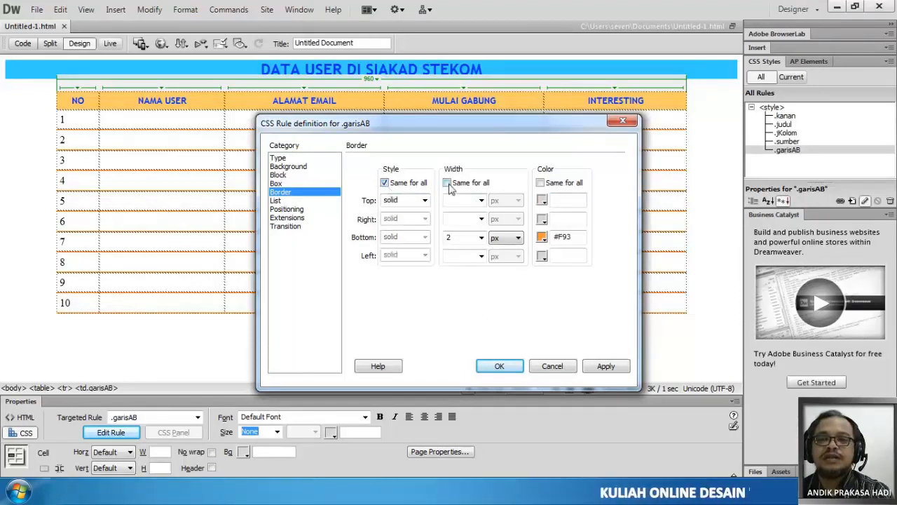
left_click(540, 183)
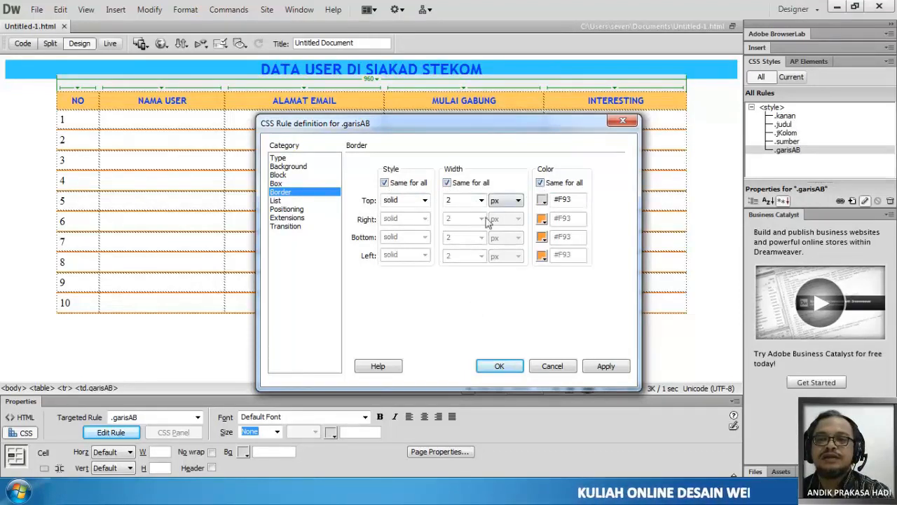
left_click_drag(413, 201, 357, 209)
key("Delete")
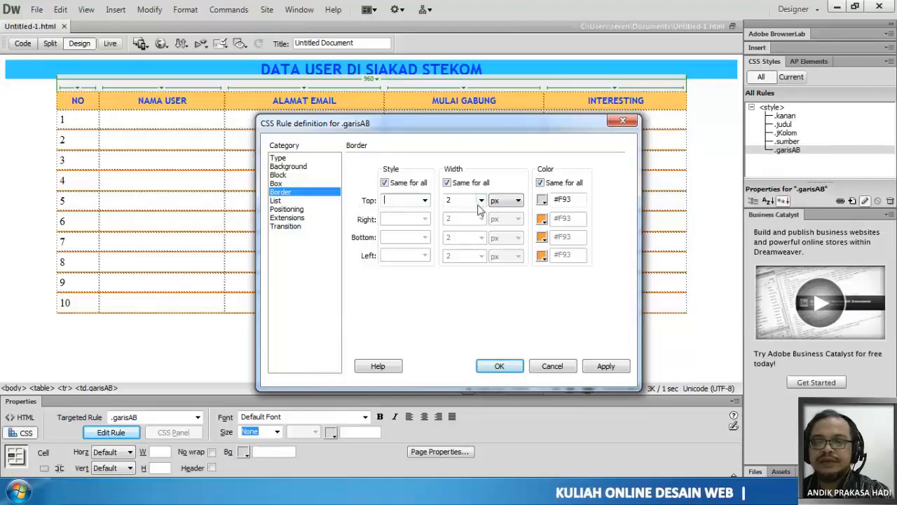
left_click_drag(471, 201, 414, 202)
key("Delete")
left_click_drag(563, 201, 553, 202)
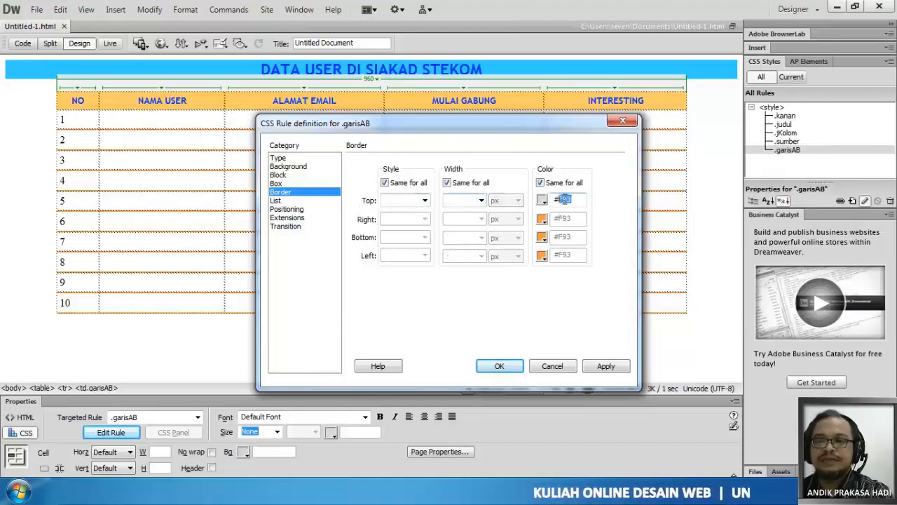
key("Delete")
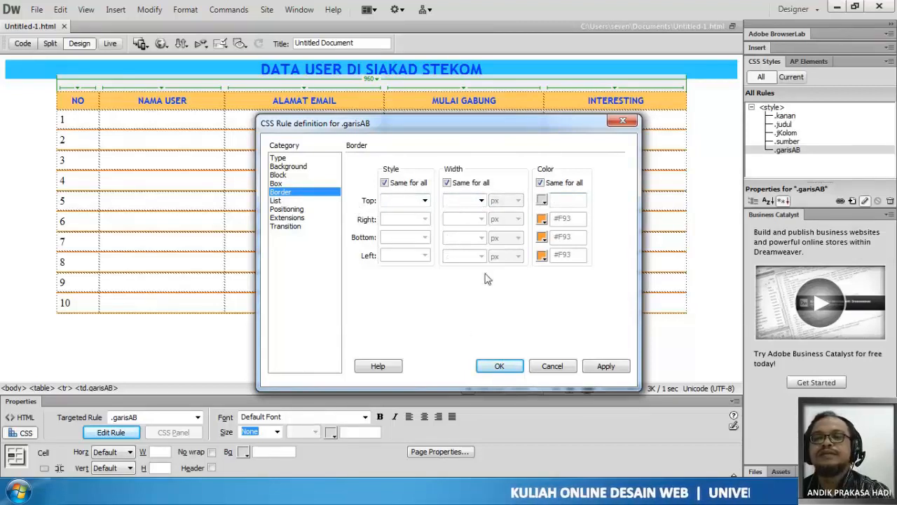
left_click(456, 201)
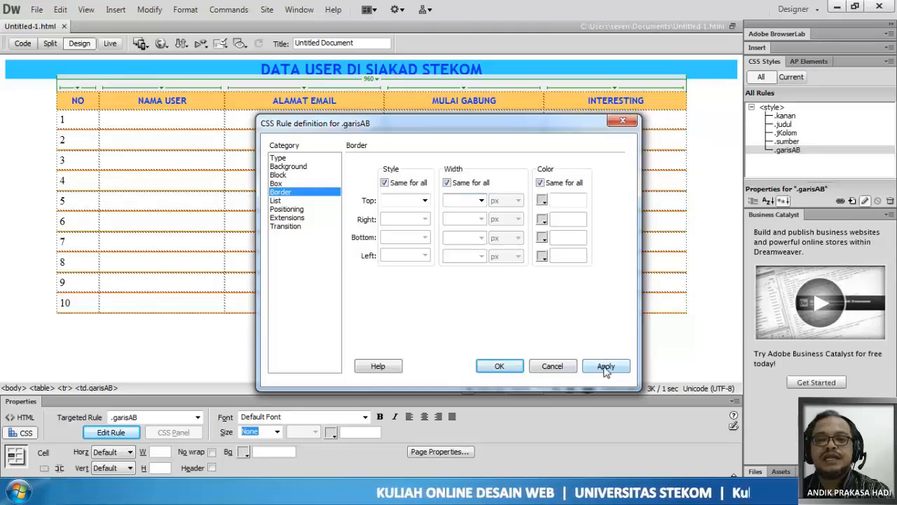
- Set the garisAB rule's background color to #FC6 and apply it to the even table rows
left_click(303, 172)
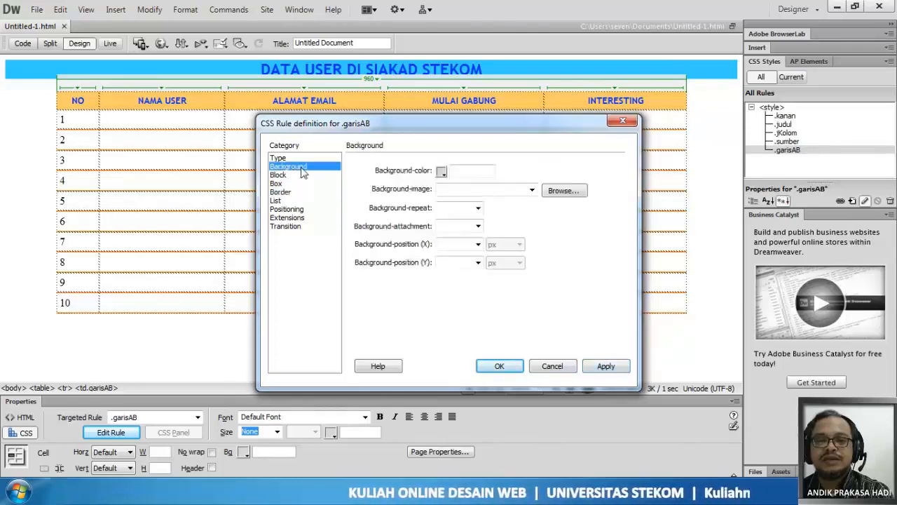
left_click(441, 171)
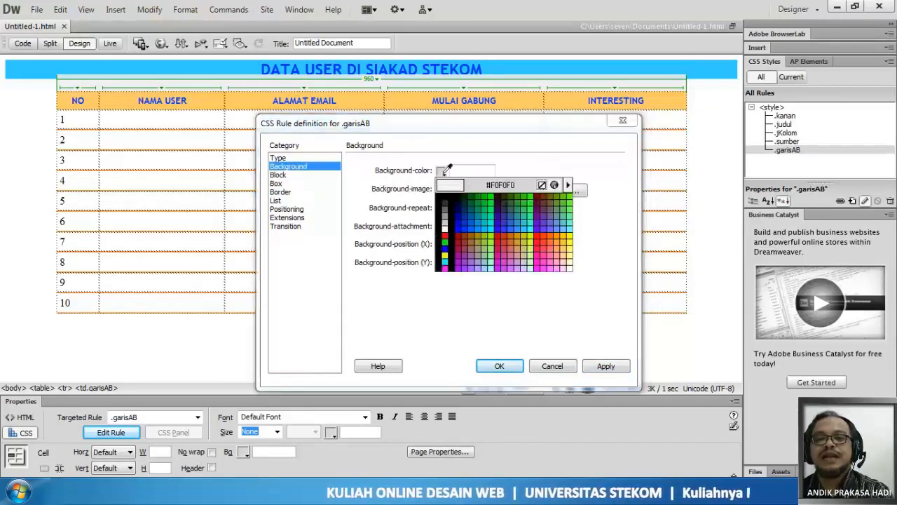
left_click(567, 244)
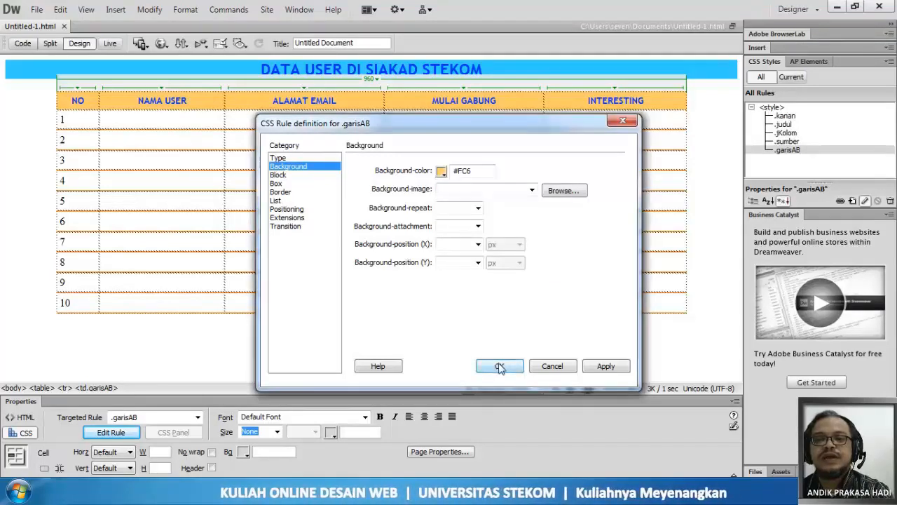
left_click(605, 365)
left_click(500, 366)
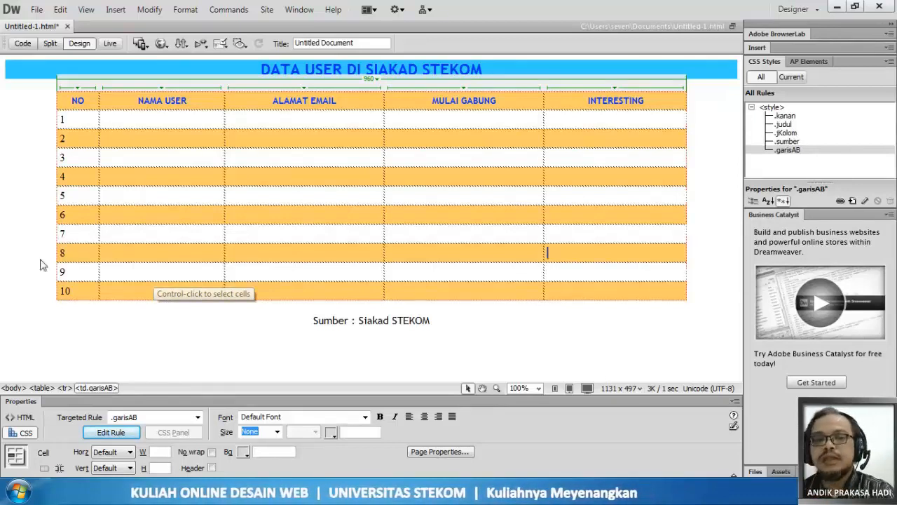
left_click(78, 232)
left_click(230, 354)
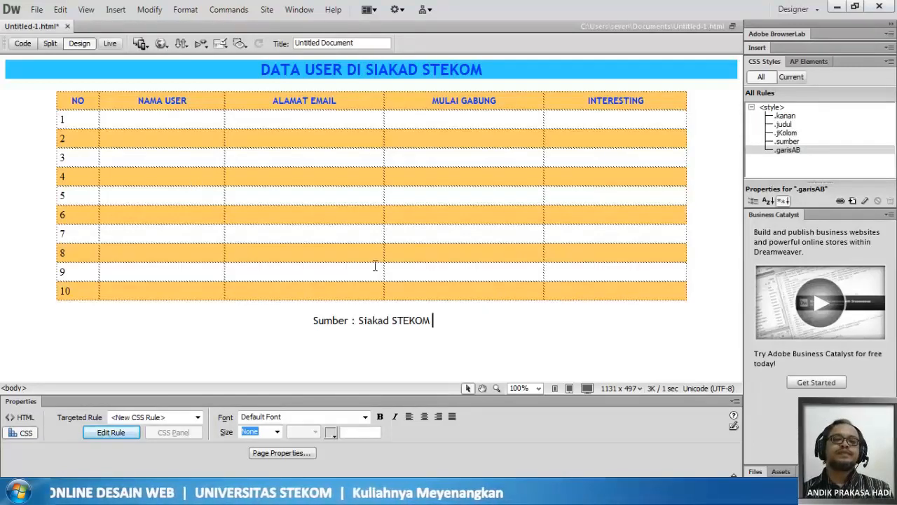
- Save the page with the colored rows and preview it in Chrome
left_click(36, 9)
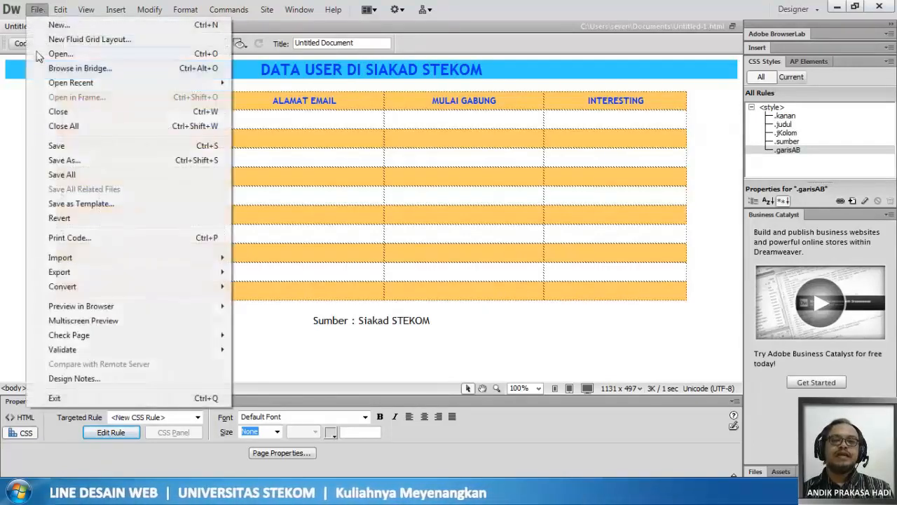
left_click(67, 146)
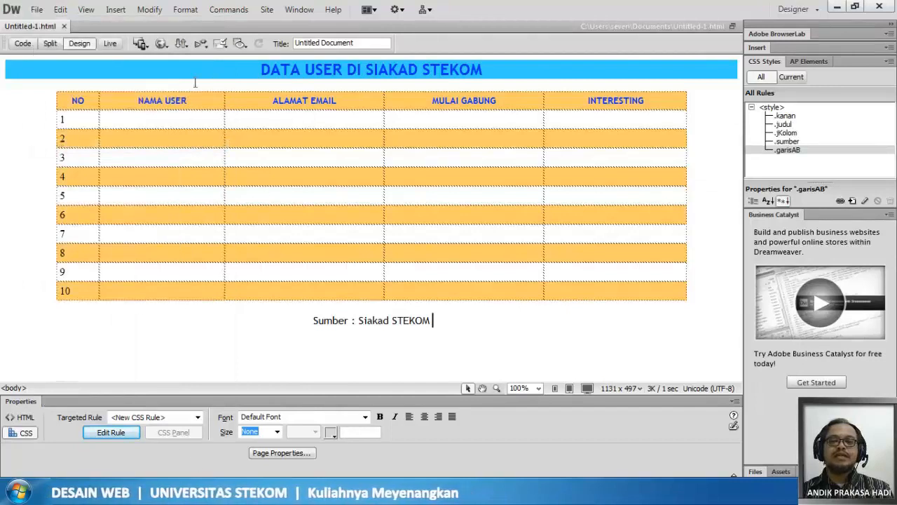
left_click(161, 43)
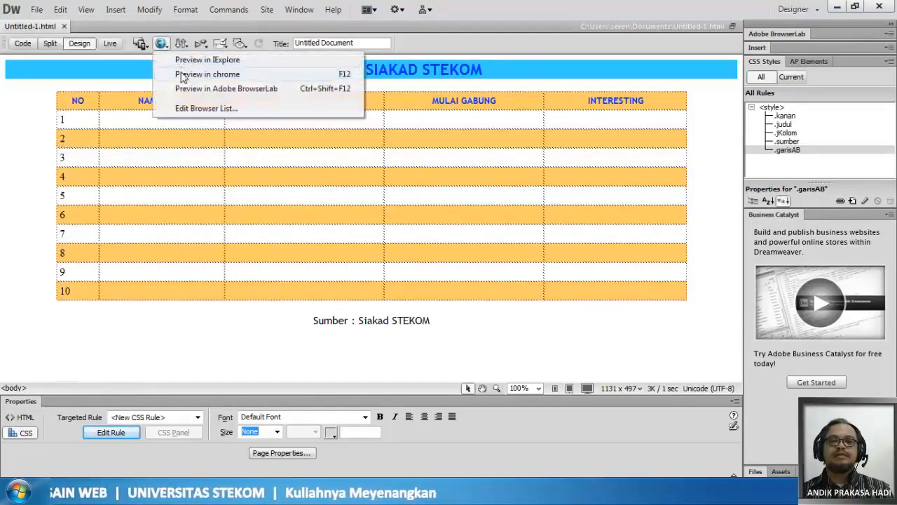
left_click(183, 75)
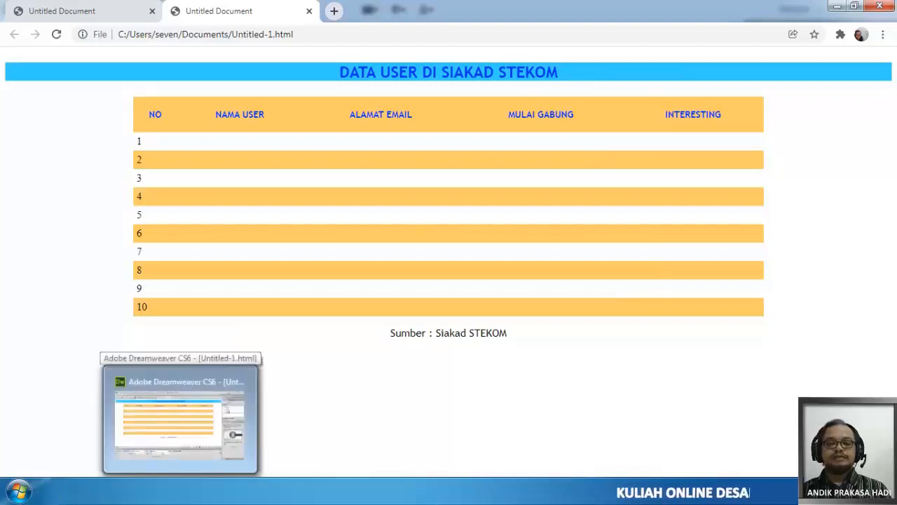
- Switch back to Dreamweaver and create a class rule named warnaK for the whole Interesting column
left_click(181, 490)
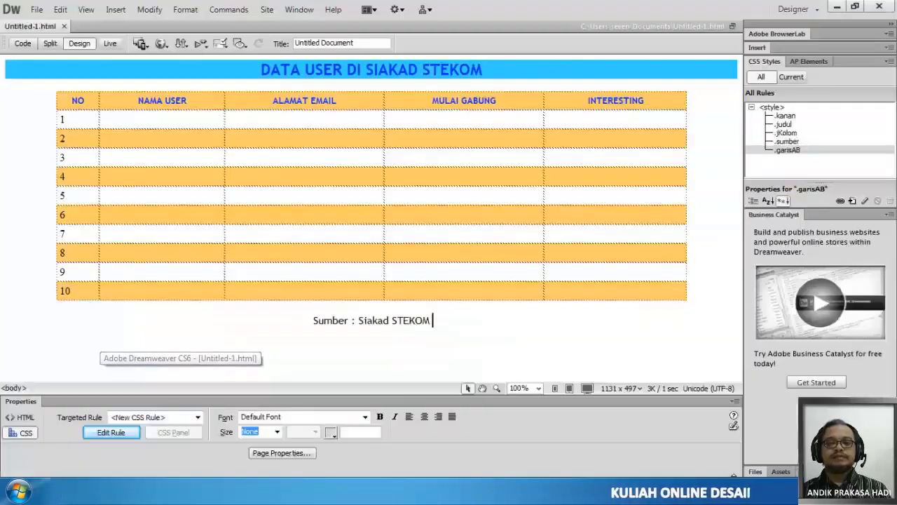
left_click(580, 92)
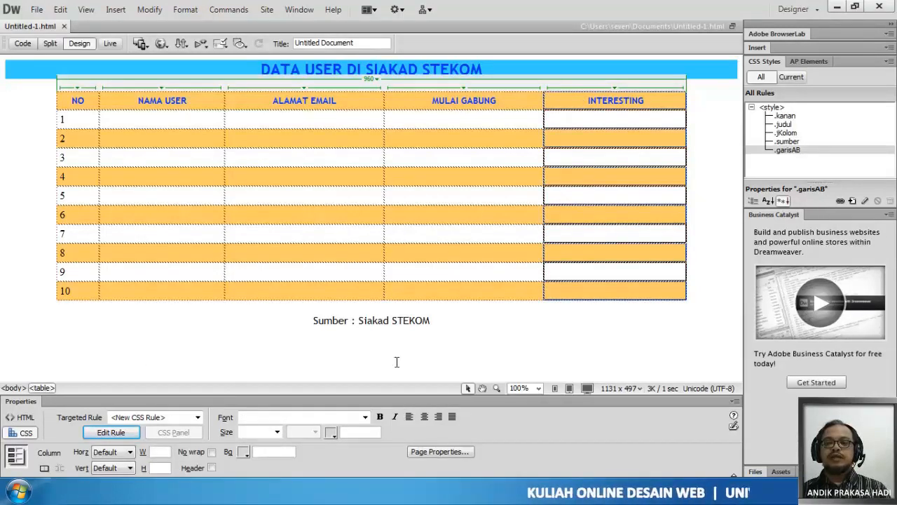
left_click(111, 432)
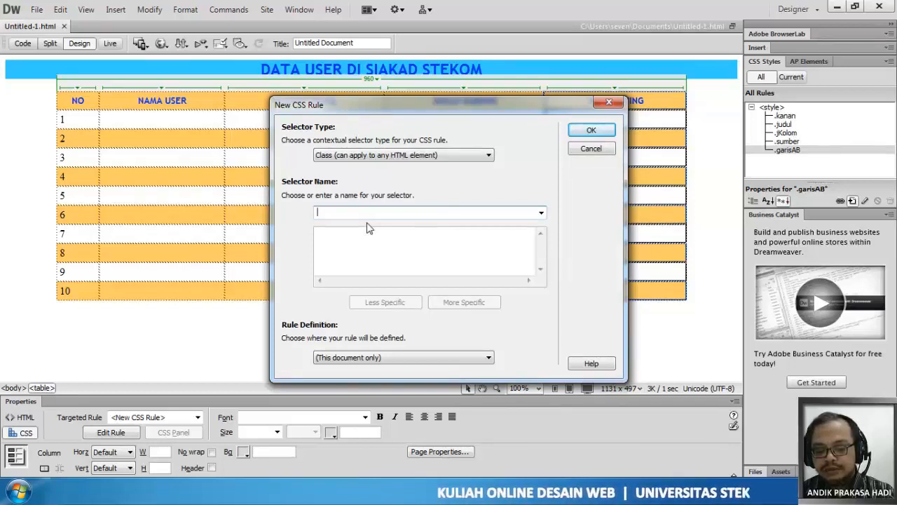
type("warnaK")
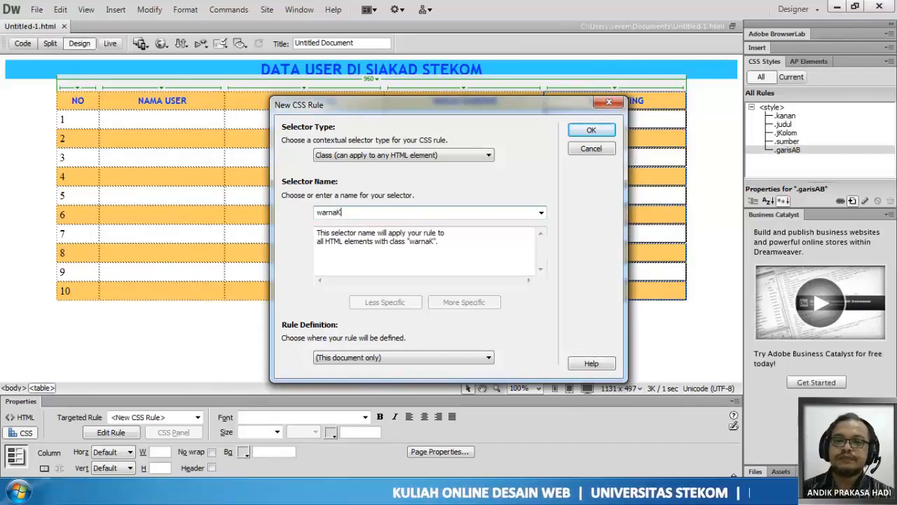
left_click(583, 131)
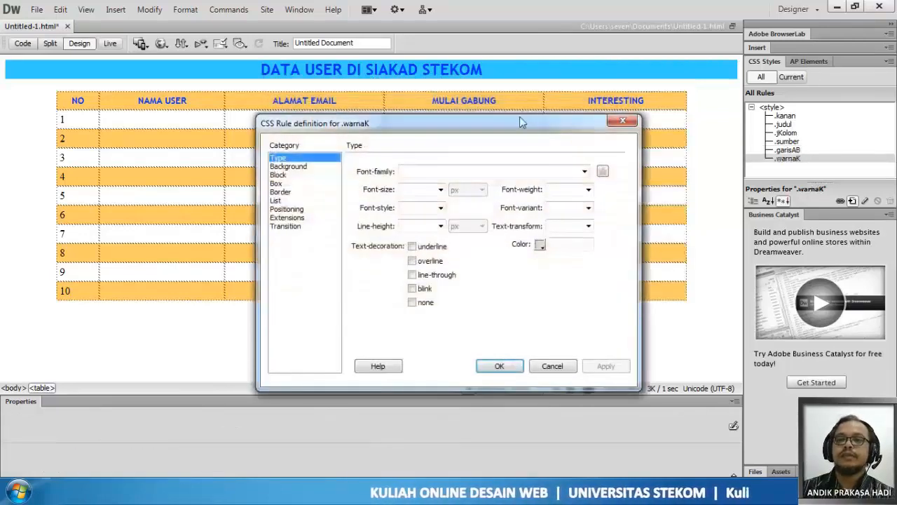
- Set the warnaK rule's background color to #F00 and apply it to the Interesting column
left_click(288, 167)
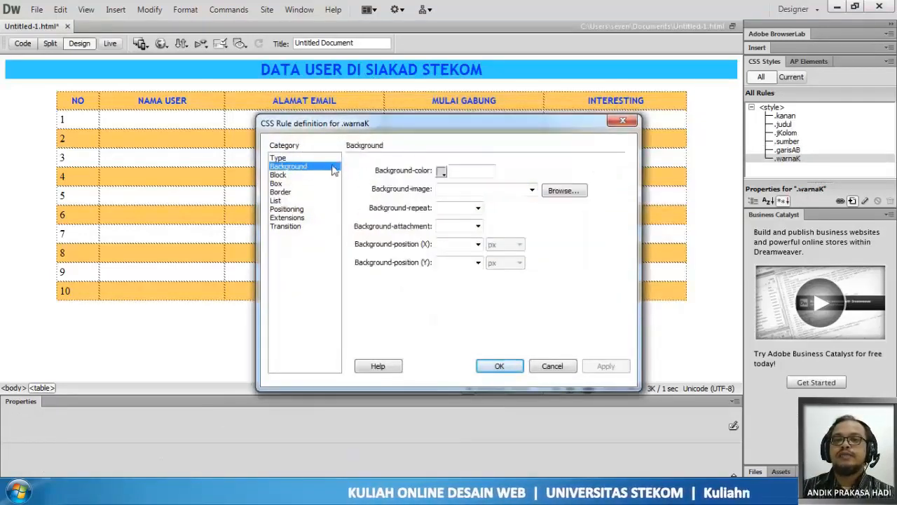
left_click(441, 172)
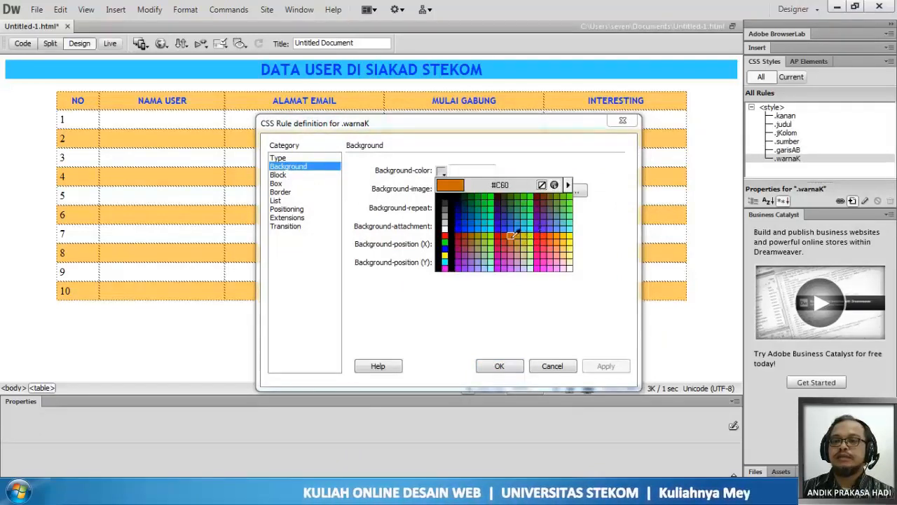
left_click(444, 235)
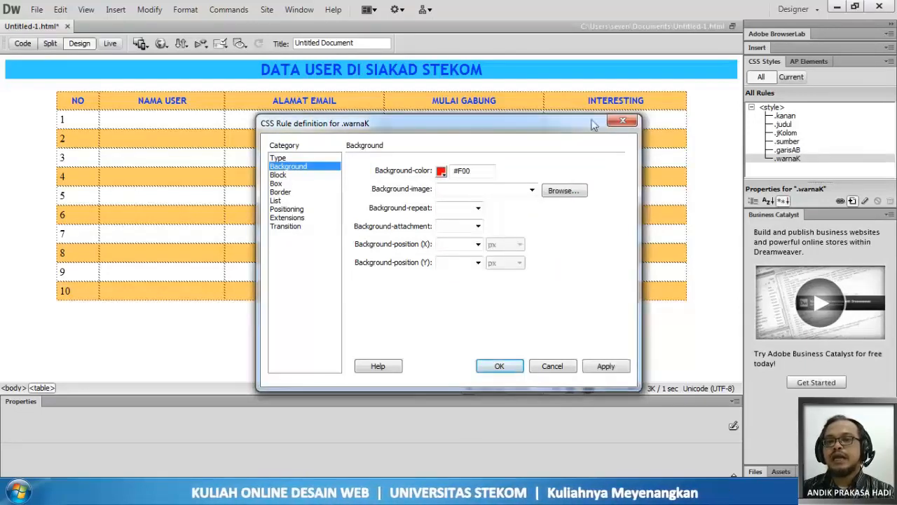
left_click(604, 366)
left_click(500, 366)
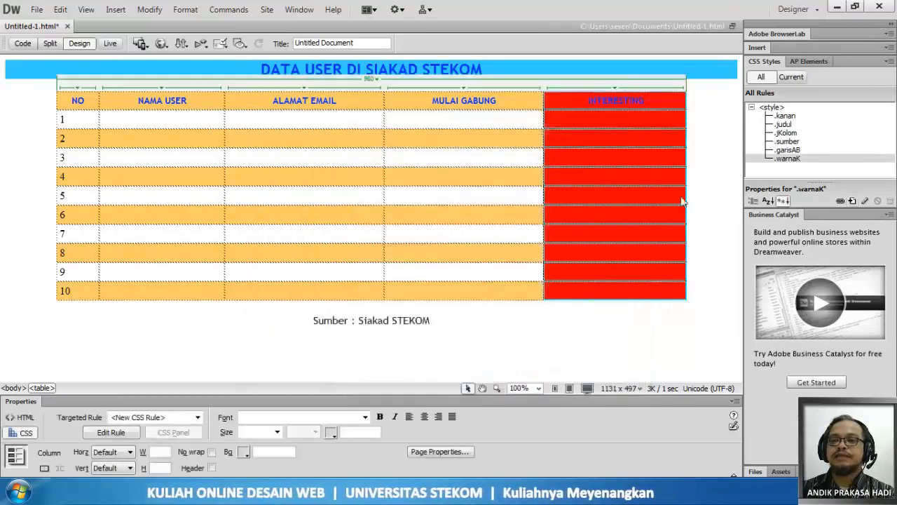
- Undo applying warnaK to the Interesting column and select only the Interesting header cell
left_click(633, 118)
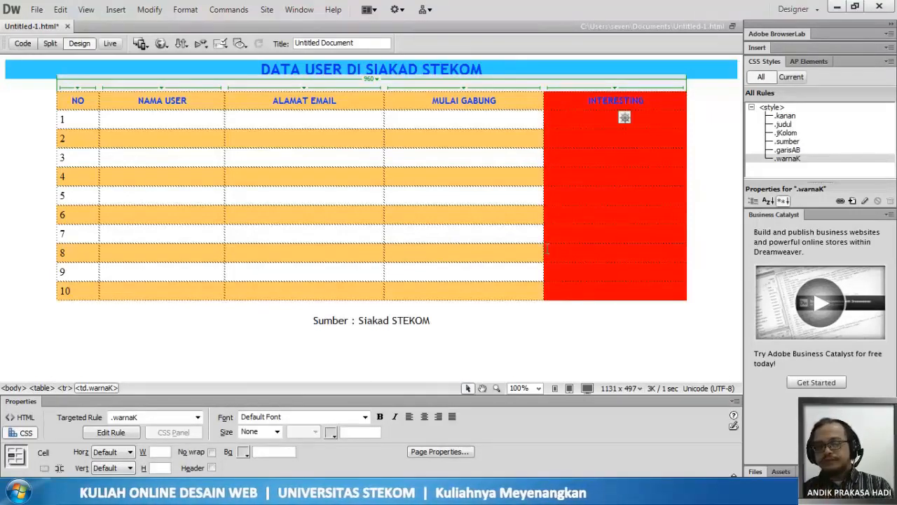
left_click(554, 266)
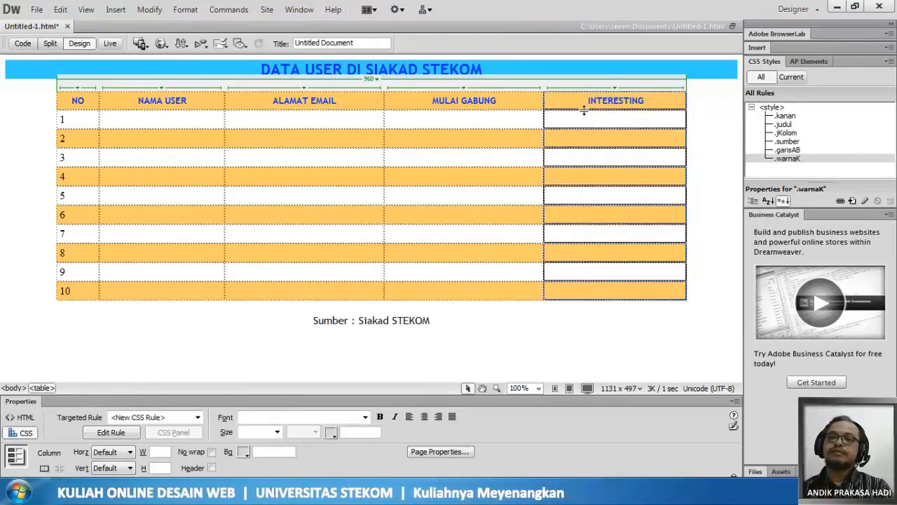
left_click_drag(579, 102, 668, 100)
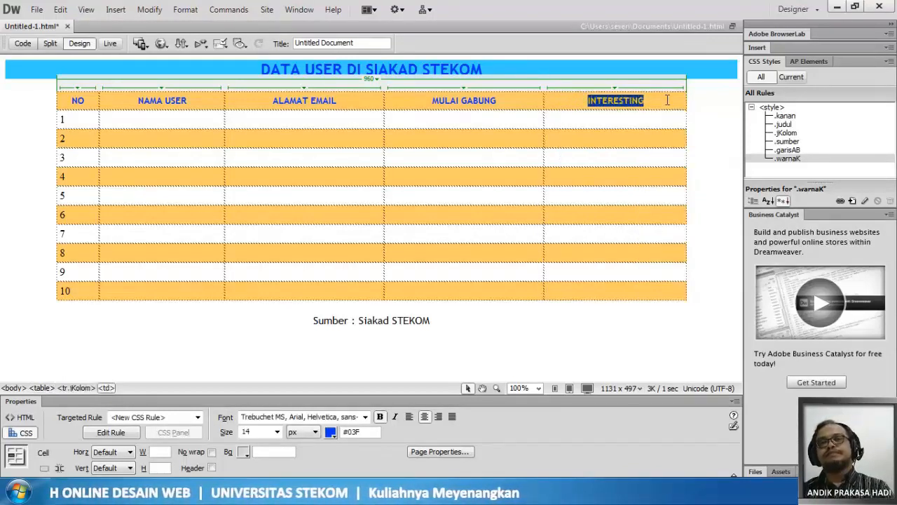
left_click(545, 120)
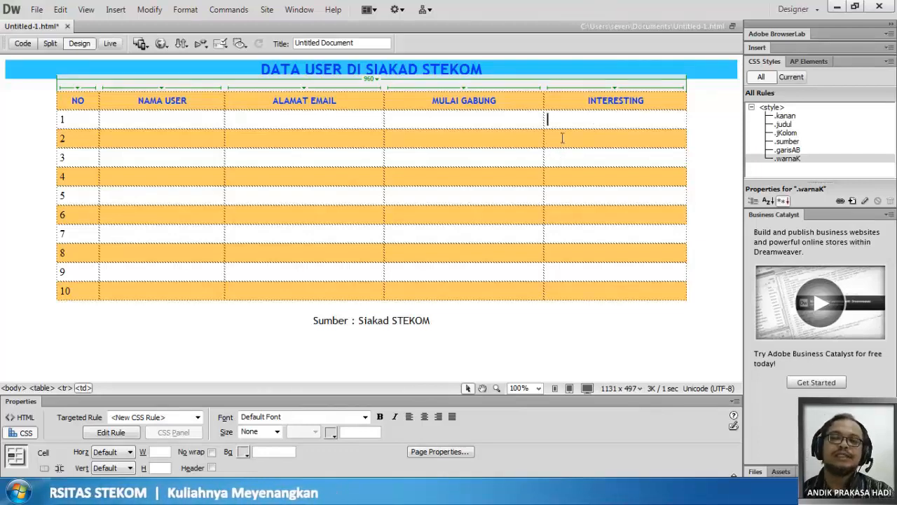
left_click_drag(560, 103, 643, 104)
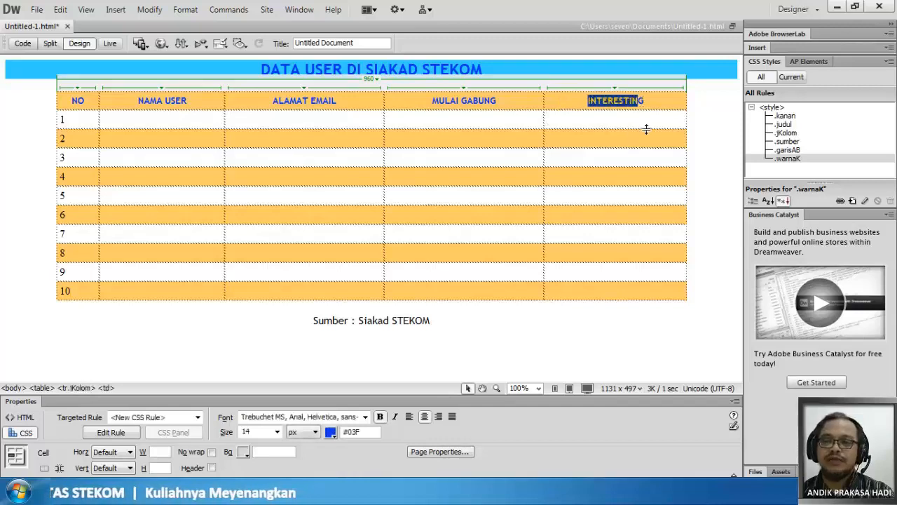
left_click(576, 118)
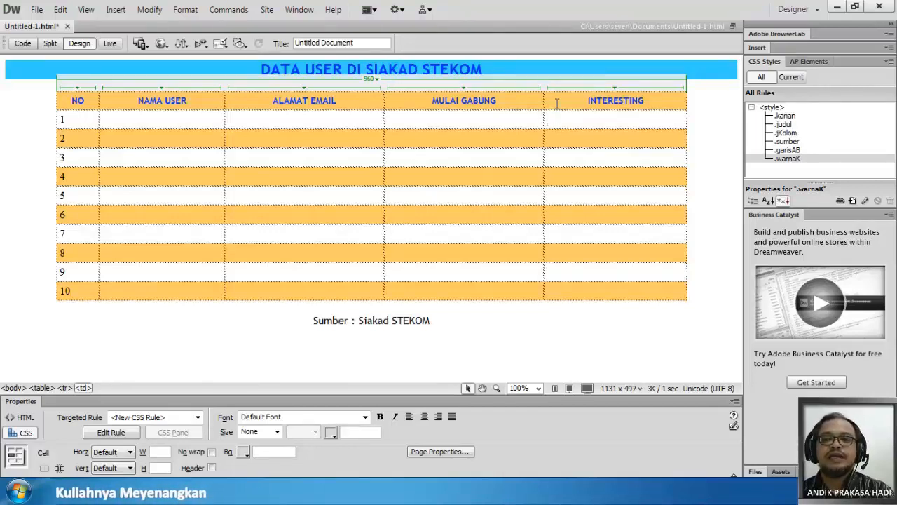
left_click_drag(557, 103, 531, 107)
left_click(651, 101)
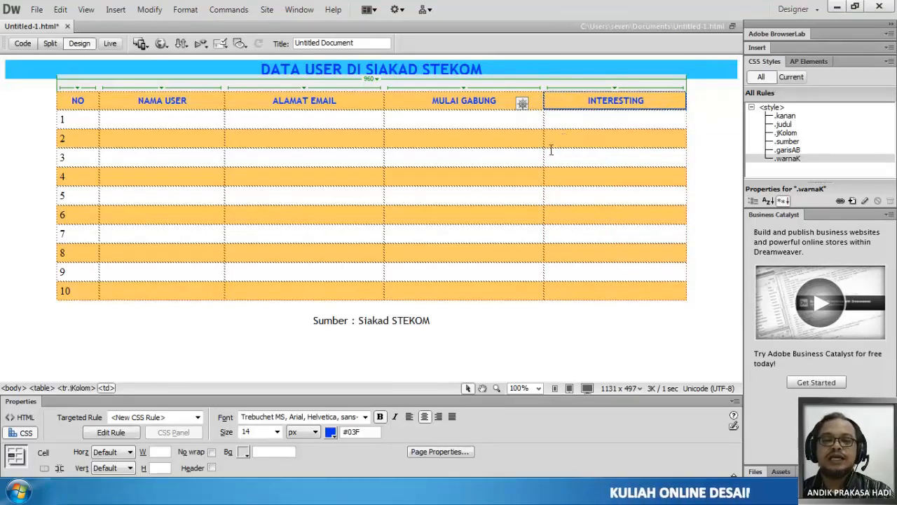
- Create a new rule with the Class selector type named darkPink, defined in this document only
left_click(112, 433)
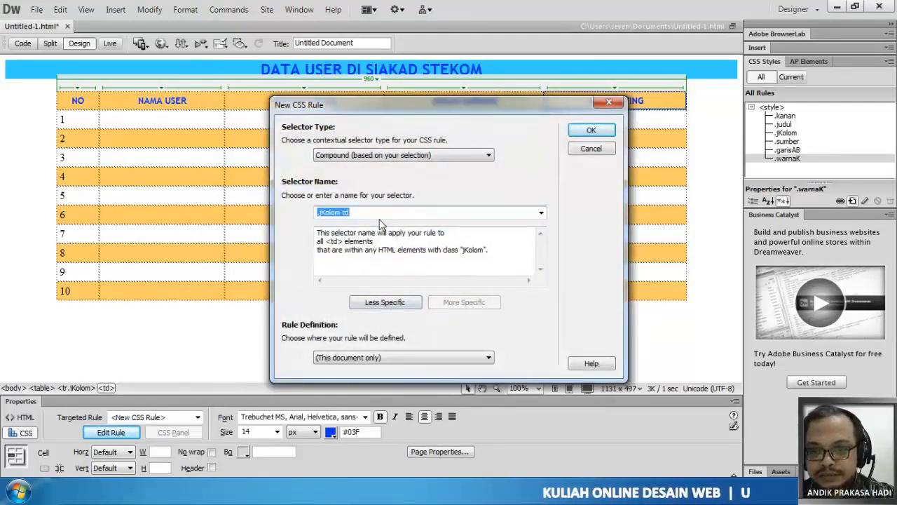
left_click(419, 156)
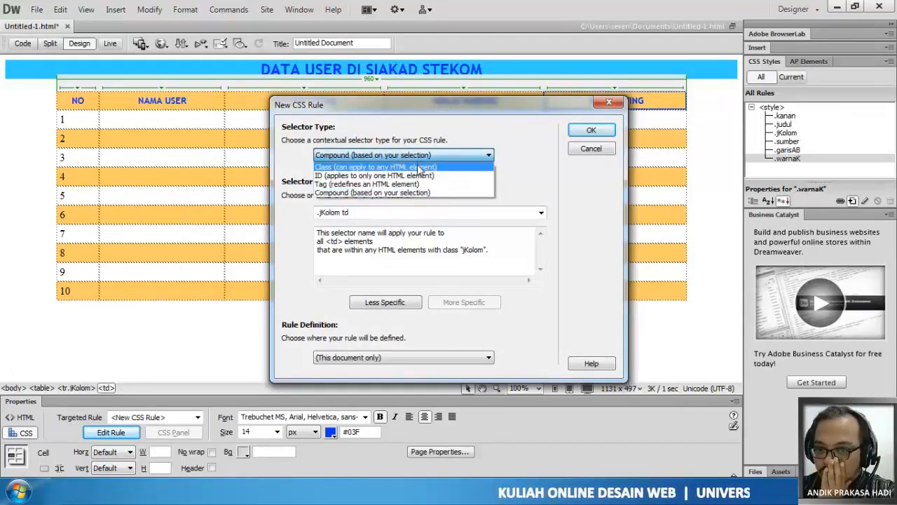
left_click(417, 167)
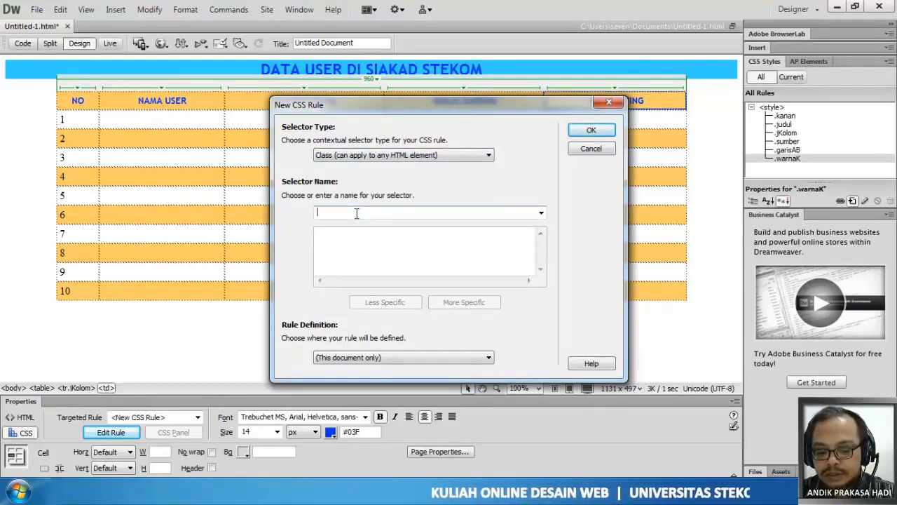
type("dark")
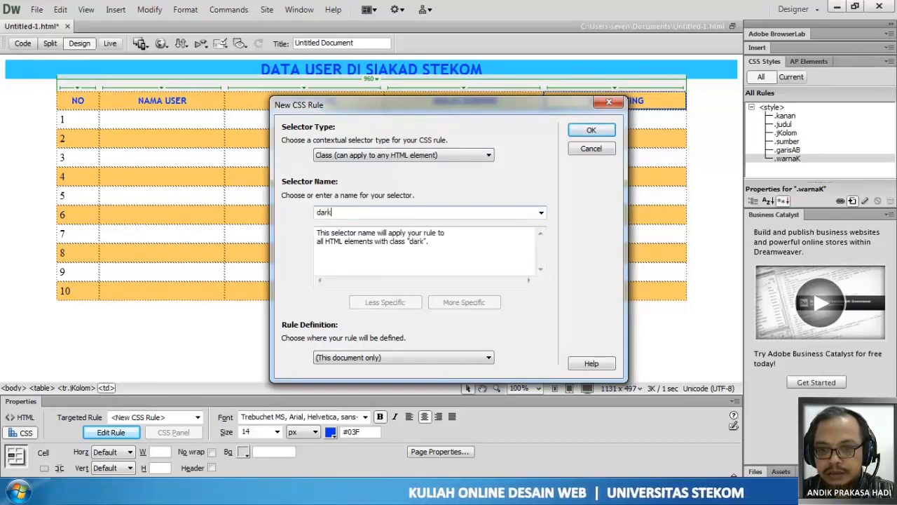
type("Pink")
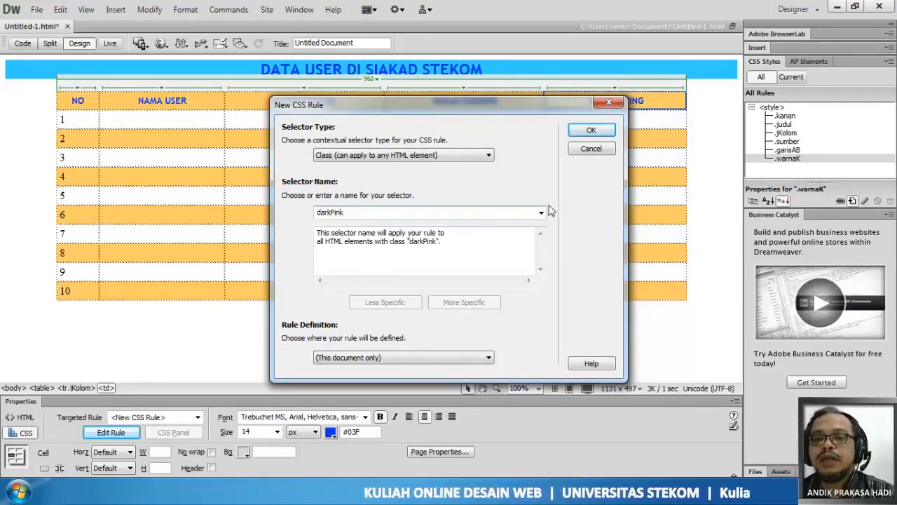
left_click(591, 133)
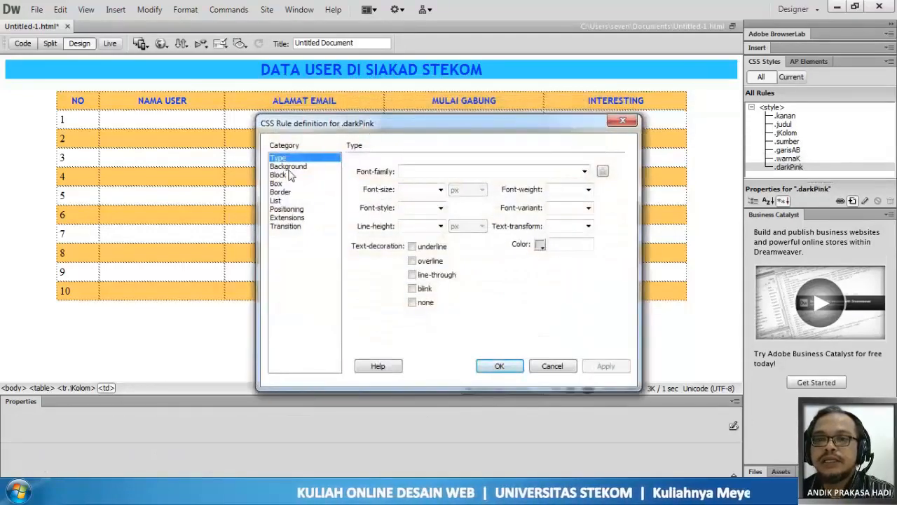
- Set the darkPink rule's background color to #C30 and save the rule
left_click(288, 167)
left_click(442, 171)
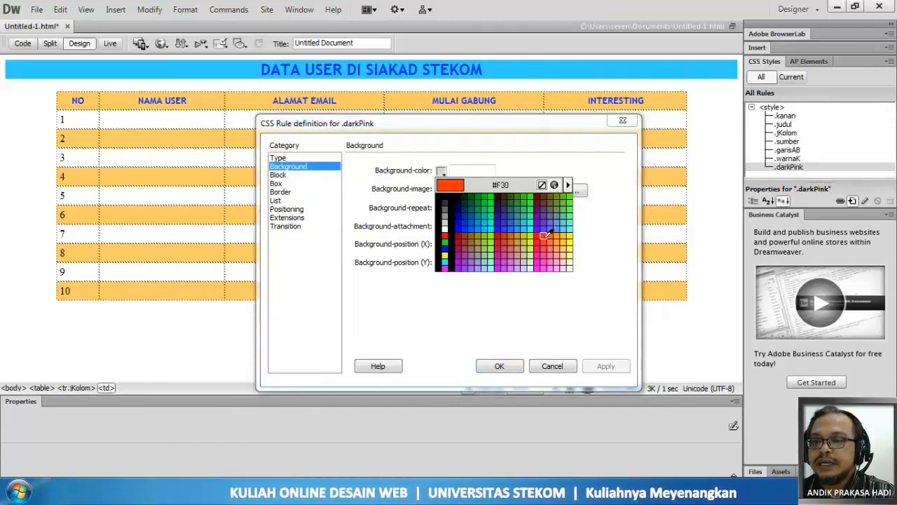
left_click(505, 235)
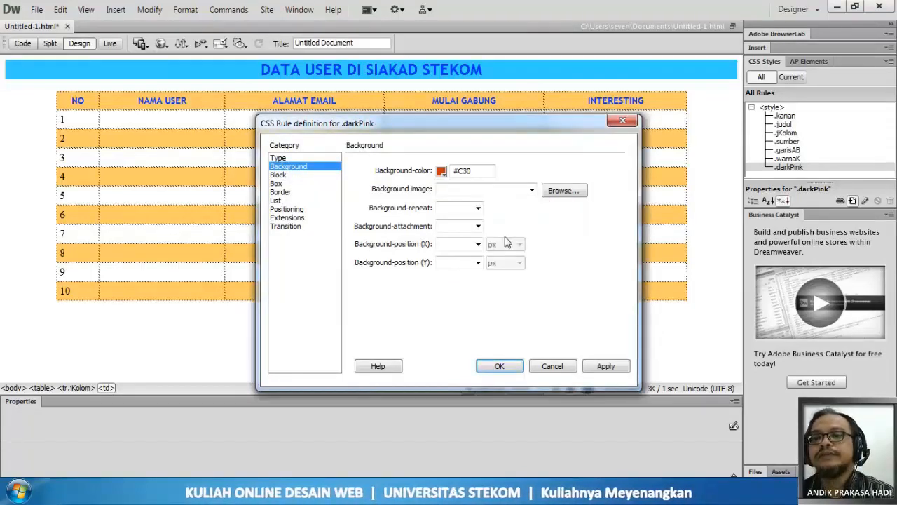
left_click(500, 366)
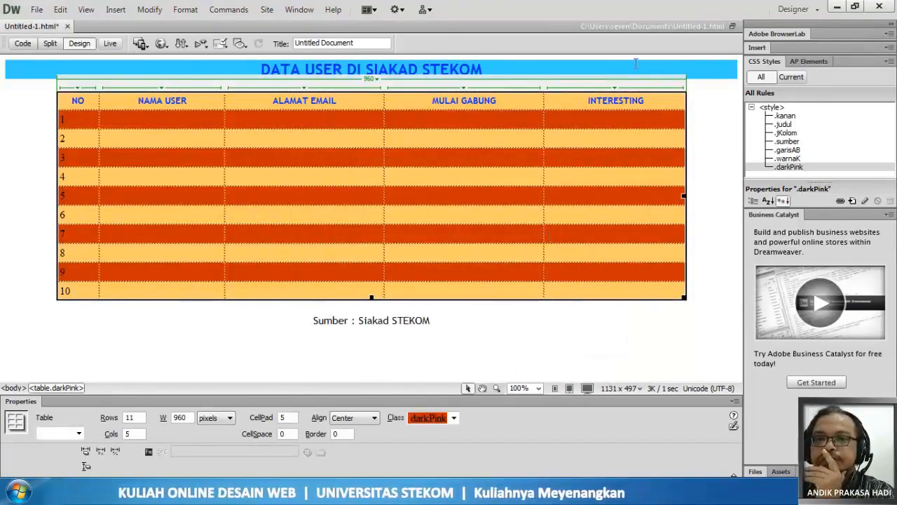
- Check the table's class in the page code, undo applying darkPink to the table, and return to the design view
left_click(573, 116)
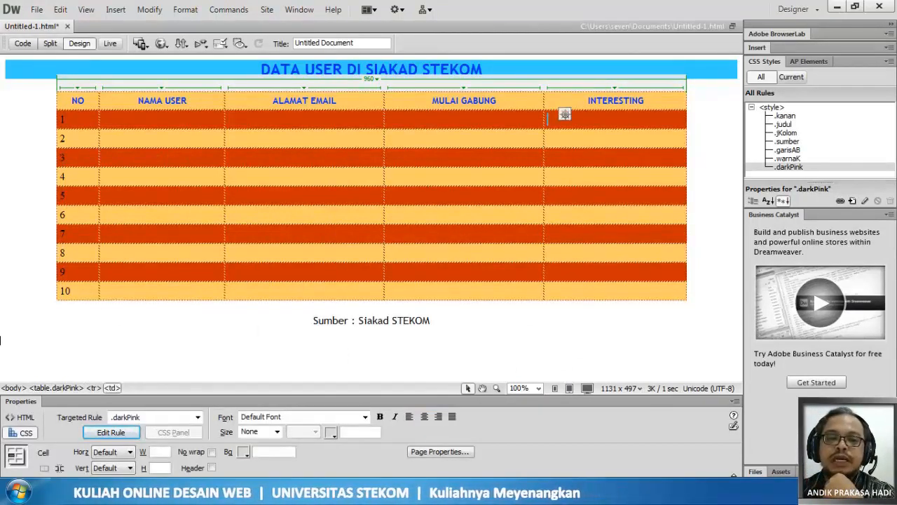
left_click(544, 124)
left_click(551, 119)
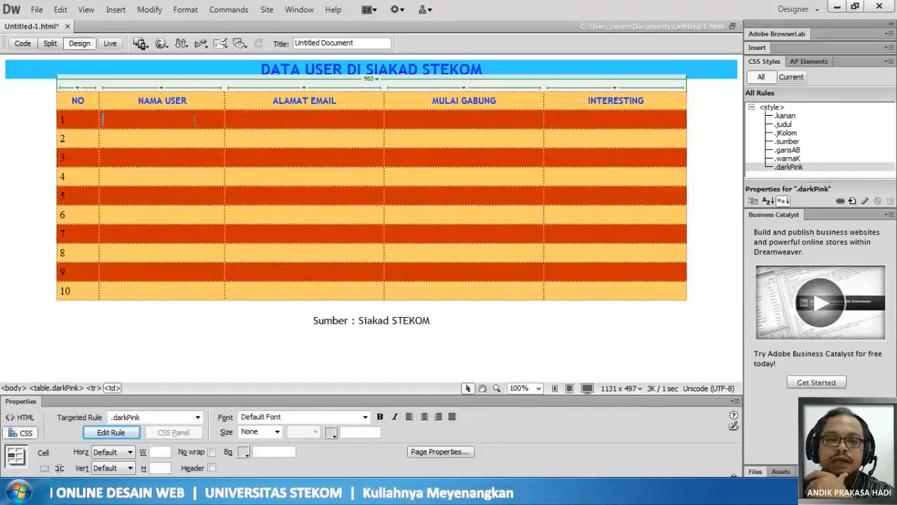
left_click(61, 120)
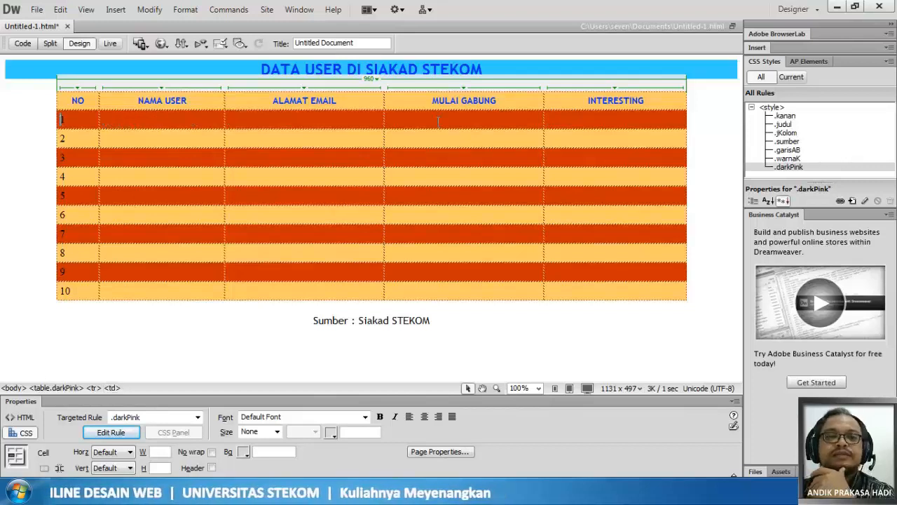
left_click(24, 44)
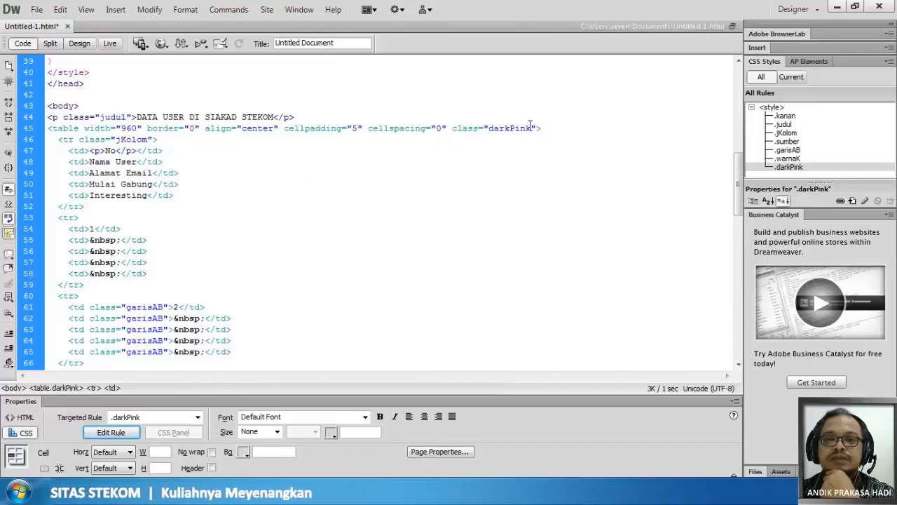
key("ctrl+z")
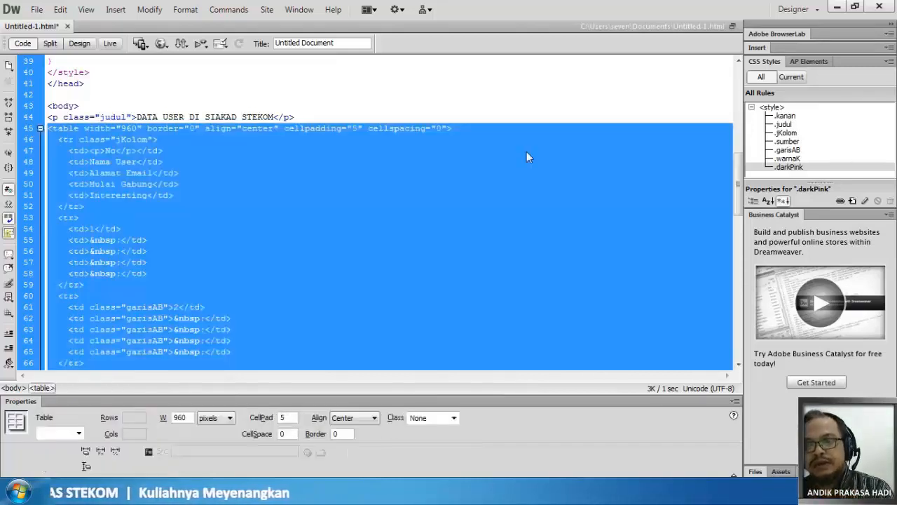
left_click(426, 142)
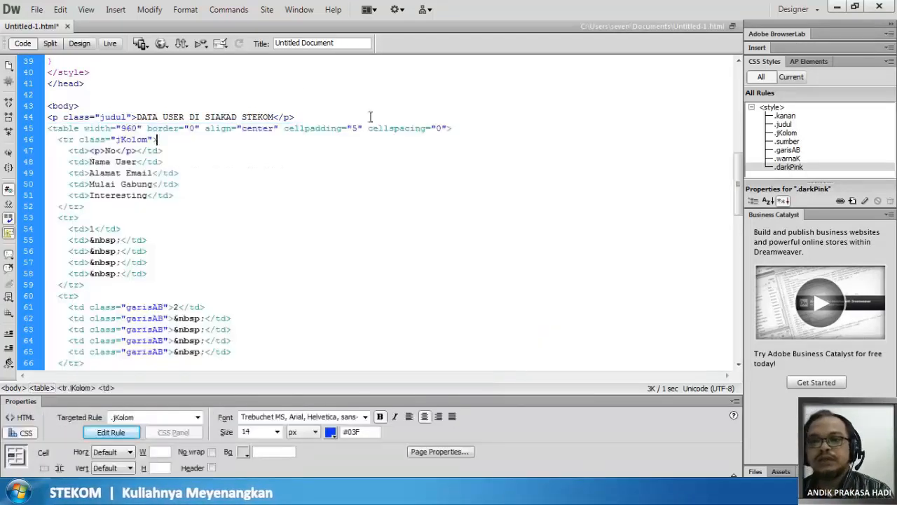
left_click(79, 43)
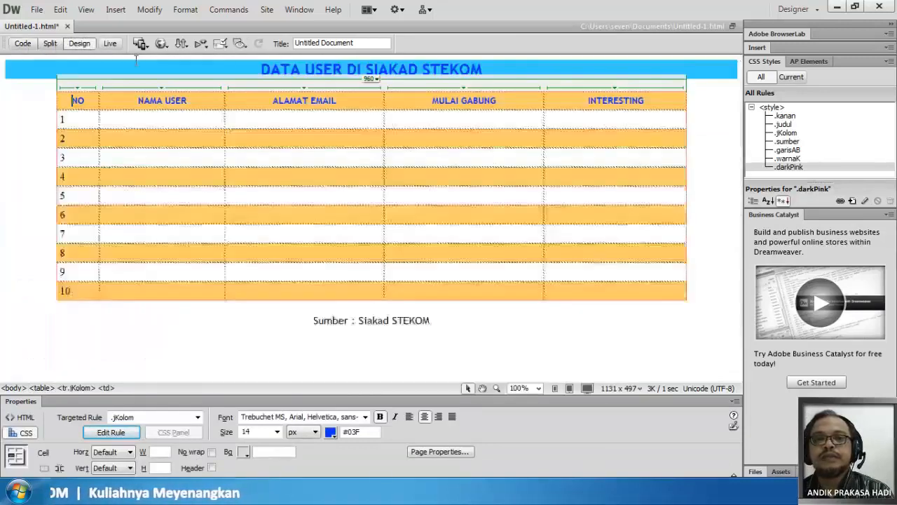
- Apply the darkPink class to the Interesting header cell
left_click(559, 134)
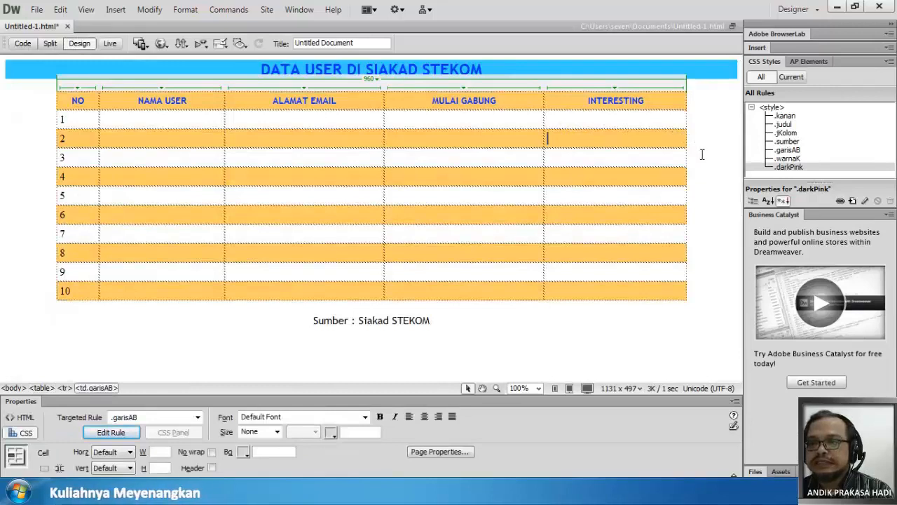
left_click_drag(587, 100, 541, 104)
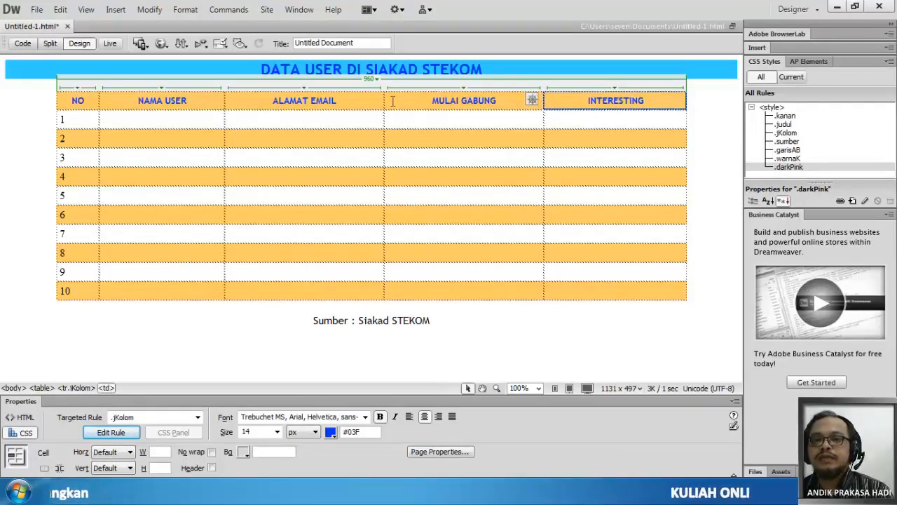
left_click(111, 433)
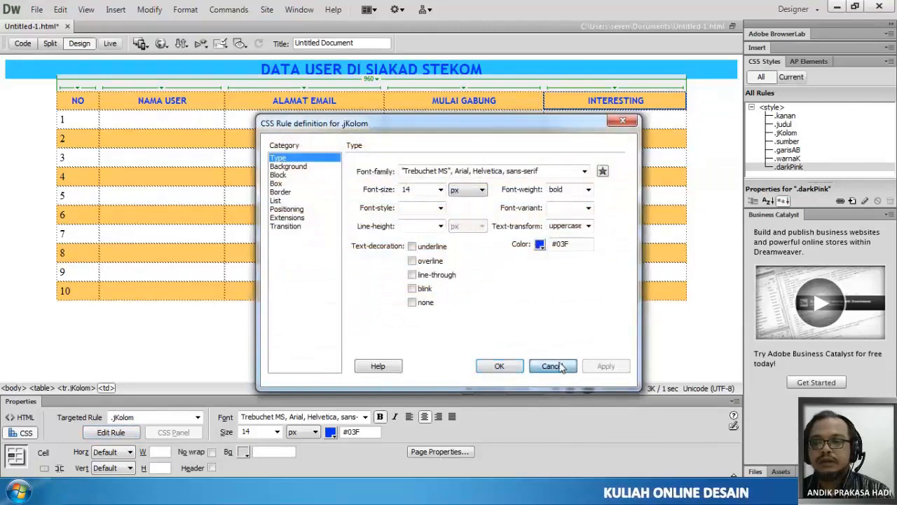
left_click(553, 366)
left_click(197, 417)
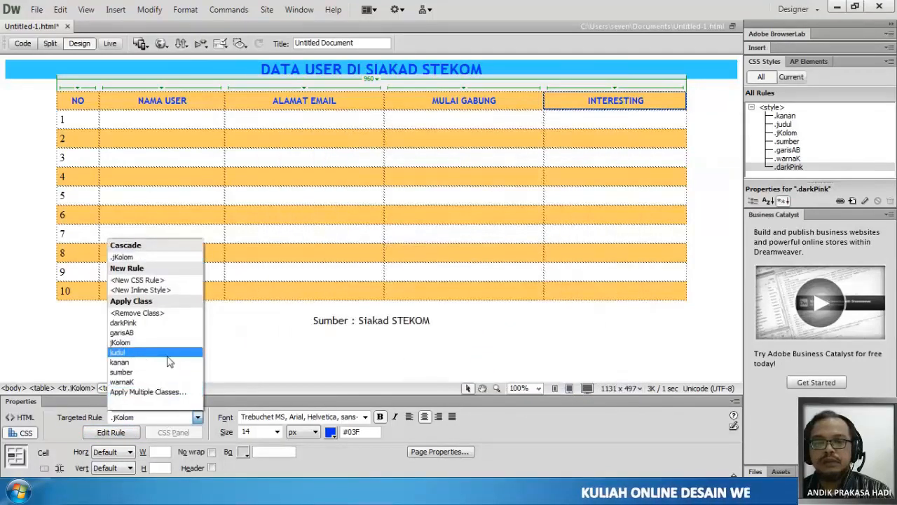
left_click(170, 324)
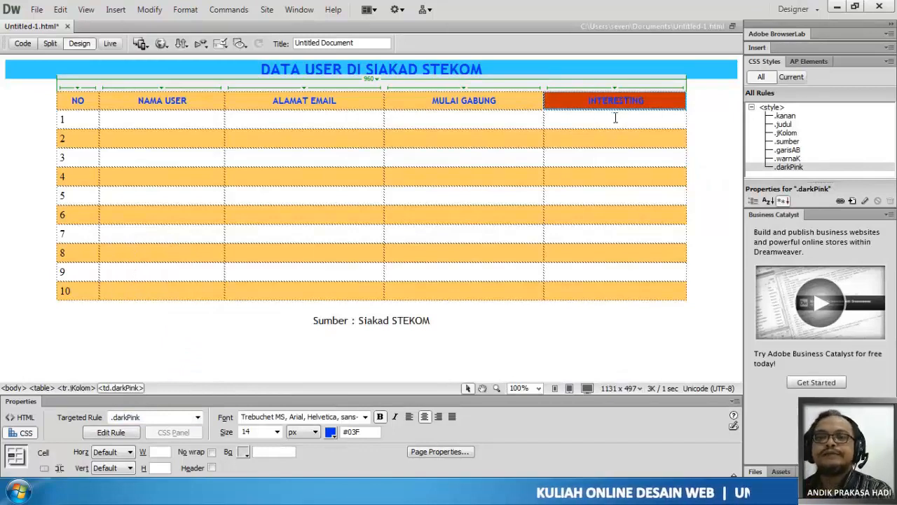
- Apply the darkPink class to the Interesting cell of row 2
left_click(632, 141)
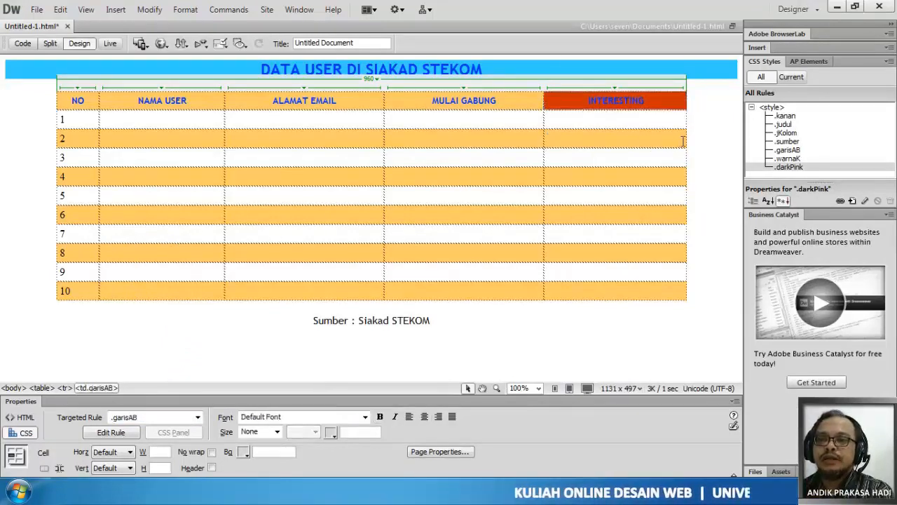
mouse_move(554, 139)
left_mouse_down()
mouse_move(456, 145)
mouse_move(547, 139)
mouse_move(467, 147)
mouse_move(540, 147)
left_mouse_up()
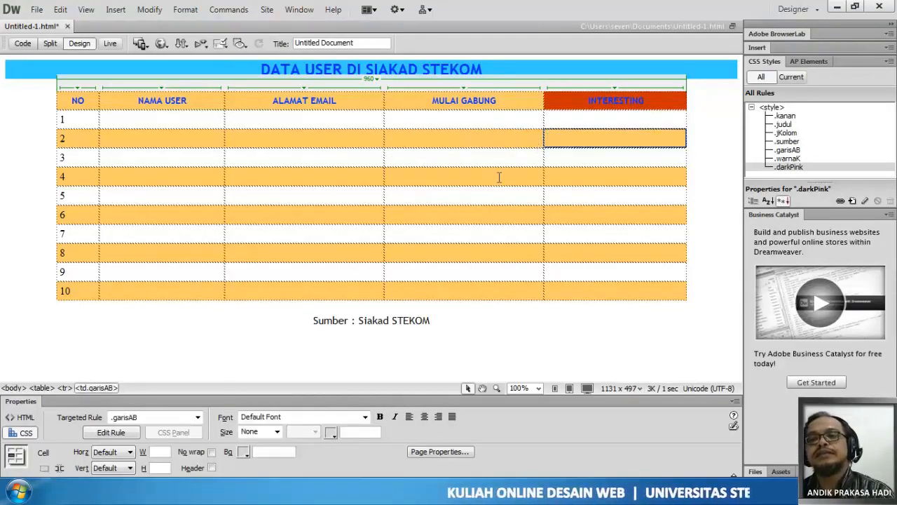
left_click(94, 431)
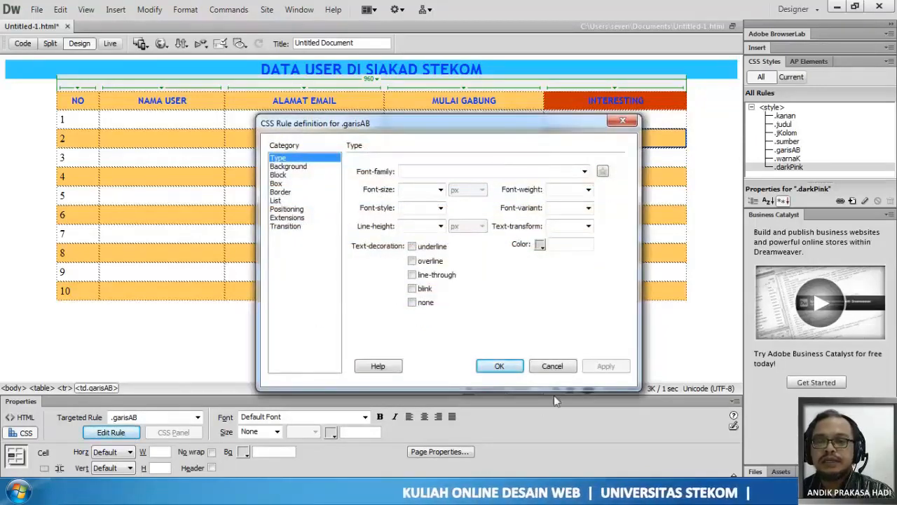
left_click(556, 367)
left_click(145, 418)
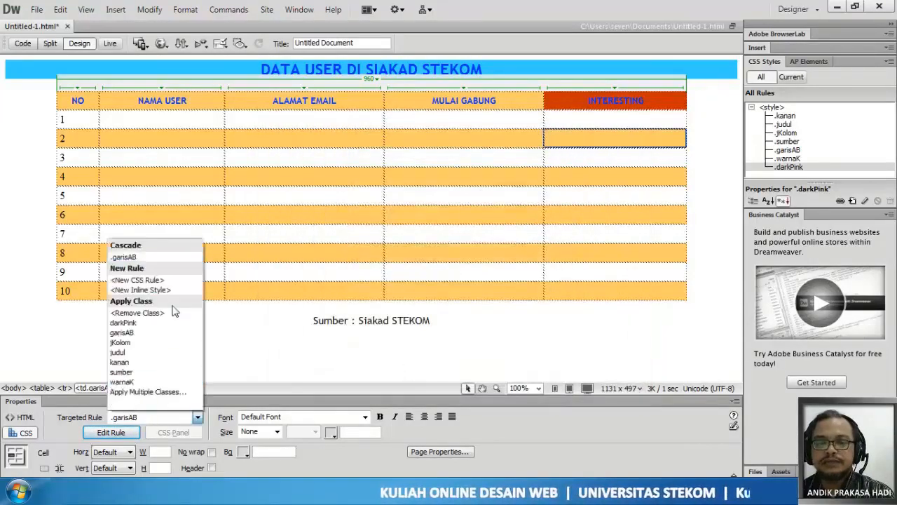
left_click(123, 322)
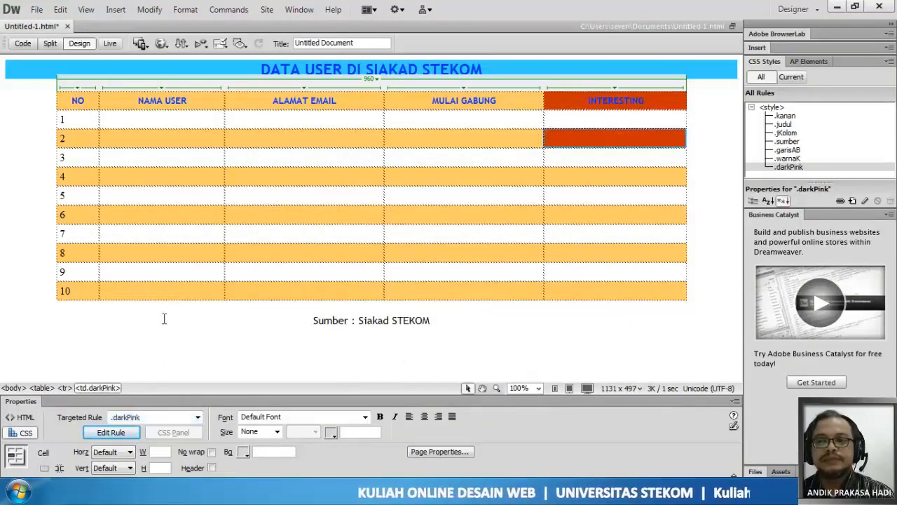
- Apply the darkPink class to the Interesting cell of row 4
left_click_drag(559, 179, 525, 186)
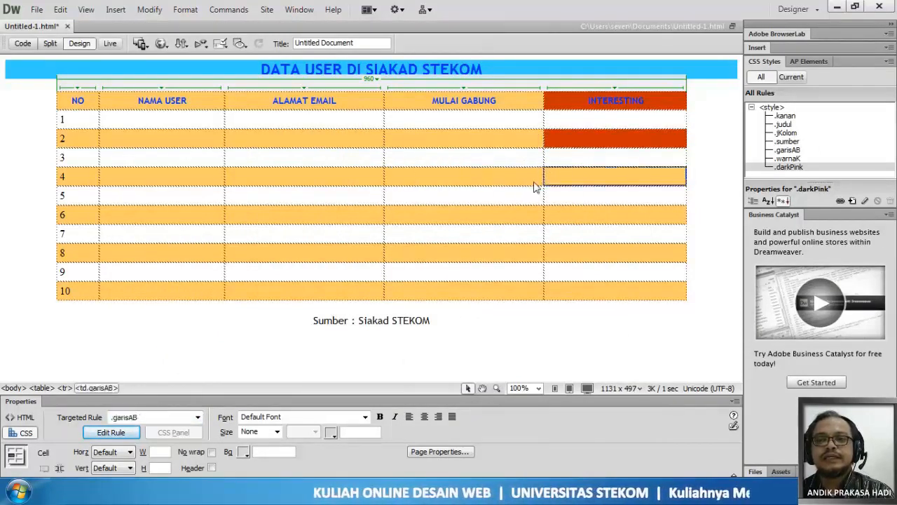
left_click(98, 433)
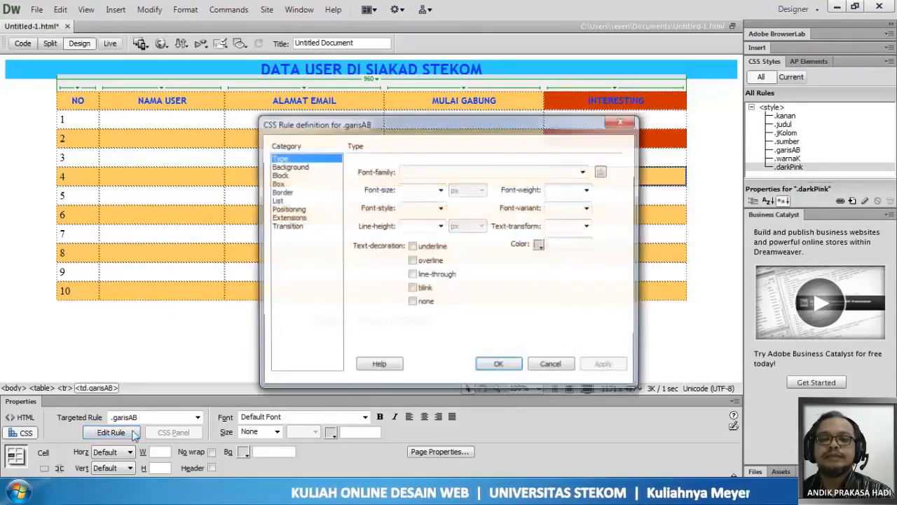
left_click(554, 365)
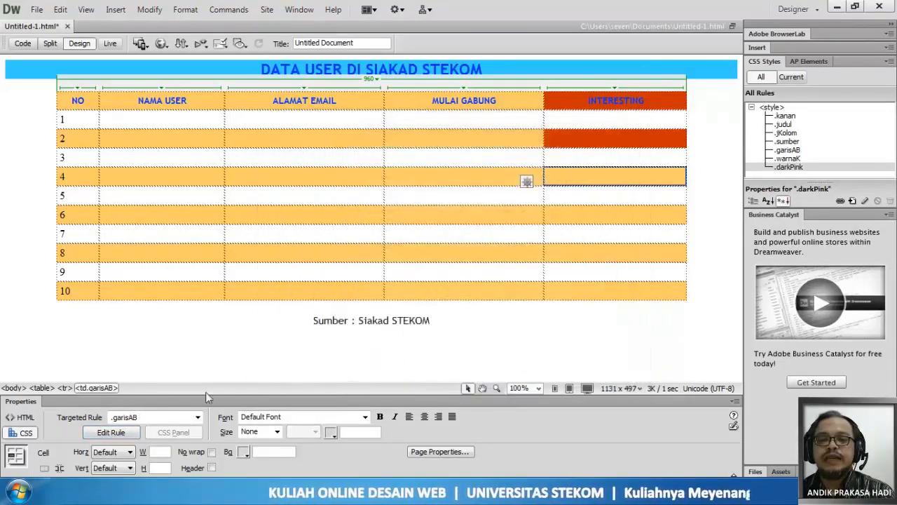
left_click(145, 418)
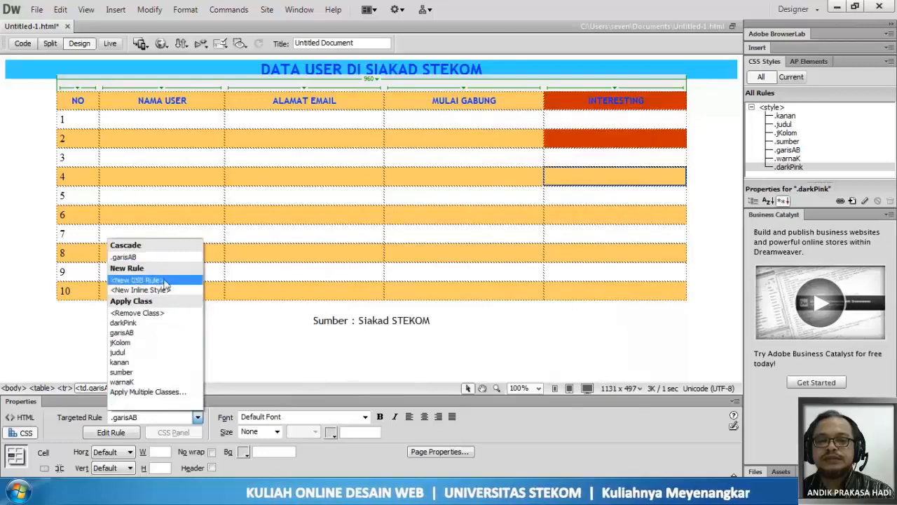
left_click(149, 323)
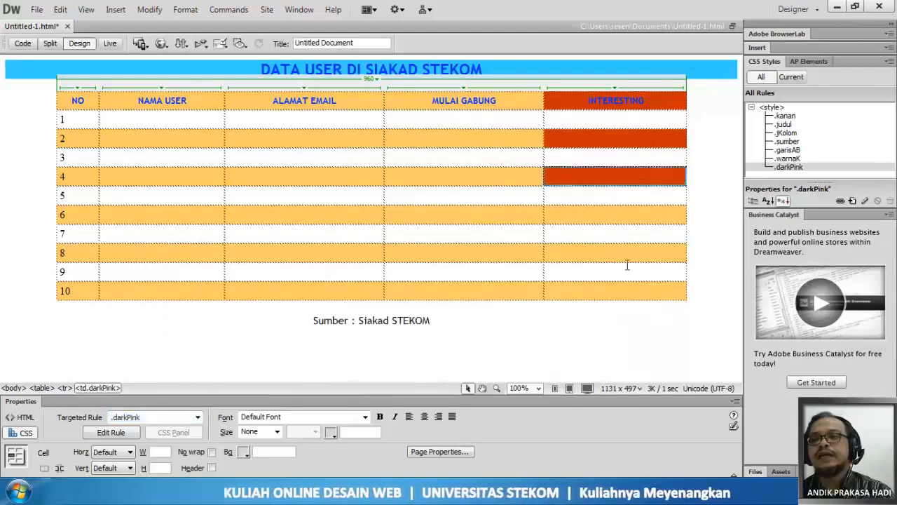
- Create a new class rule named lightPink for the Interesting cell of row 1, defined in this document only
left_click_drag(643, 120, 541, 120)
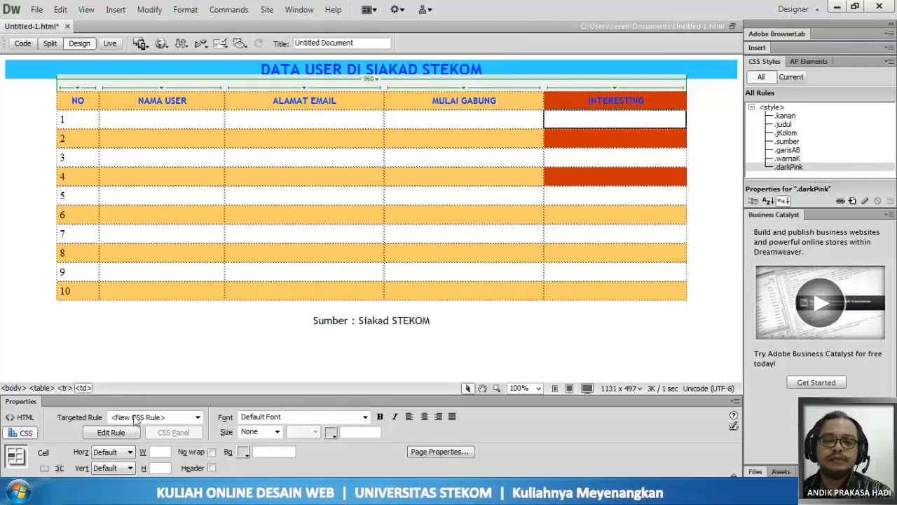
left_click(122, 439)
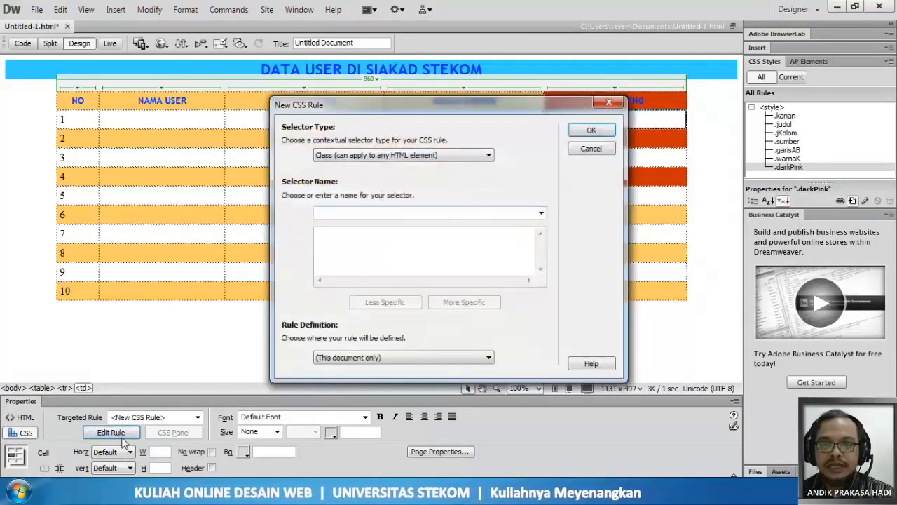
type("Li")
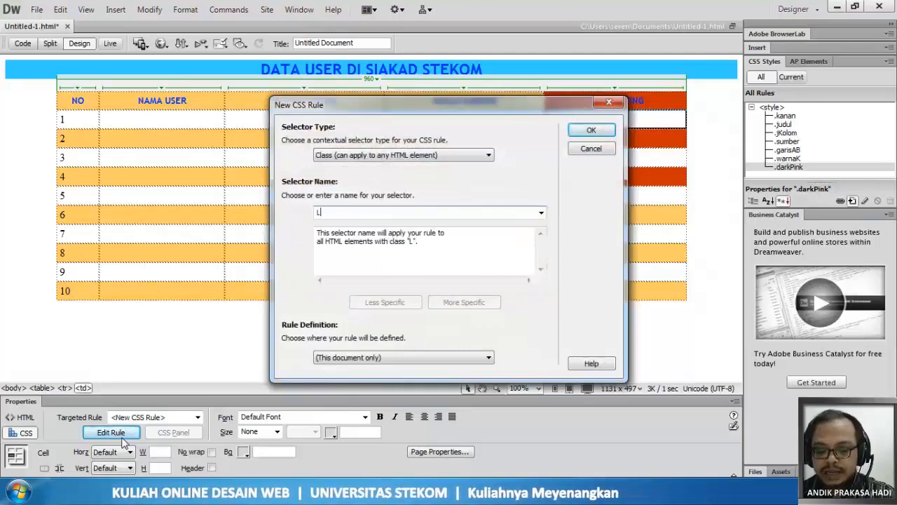
key("BackSpace")
type("l")
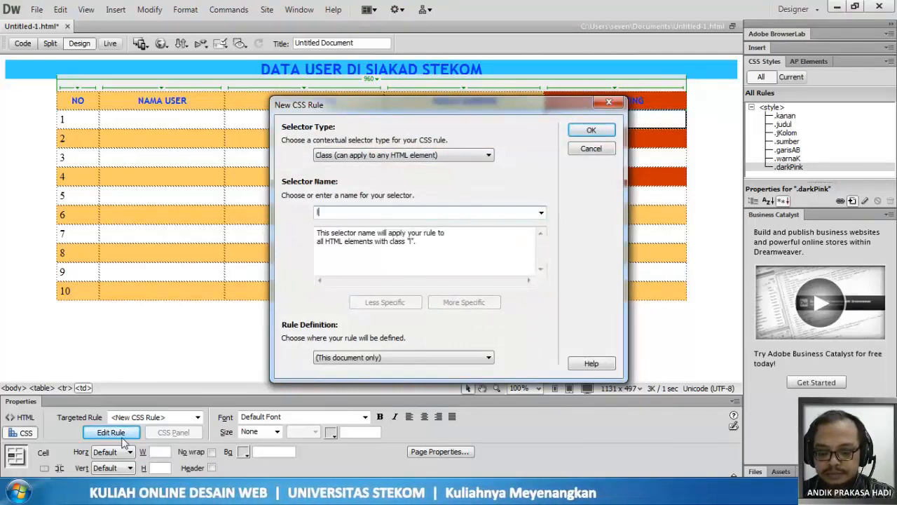
type("ightPink")
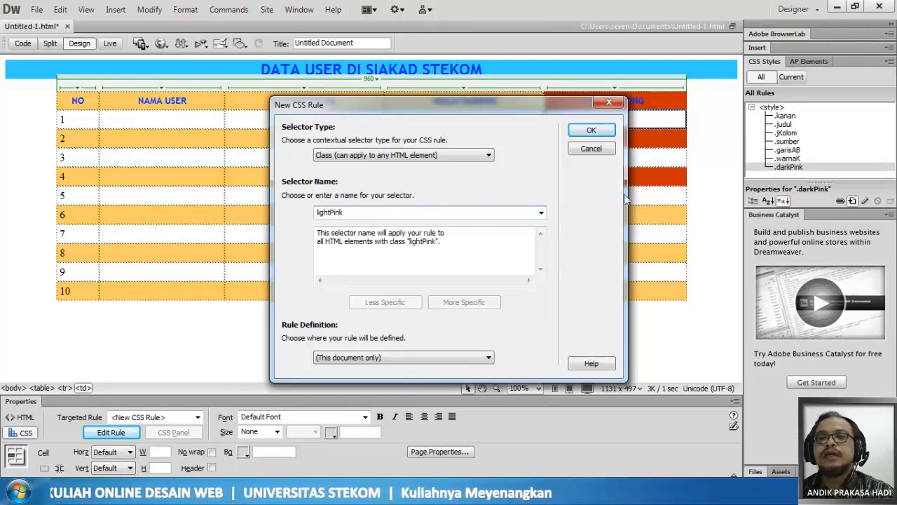
left_click(591, 132)
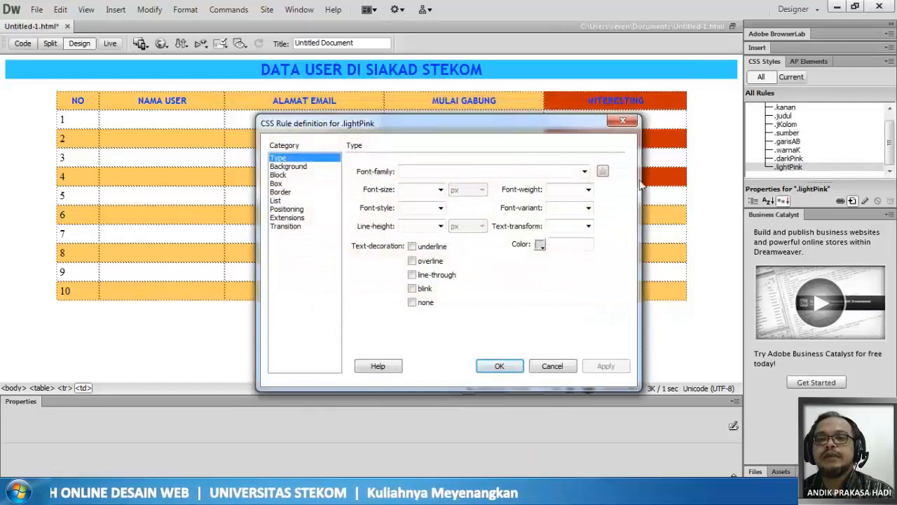
- Set the lightPink rule's background color to #F63 and save the rule
left_click(302, 167)
left_click(441, 172)
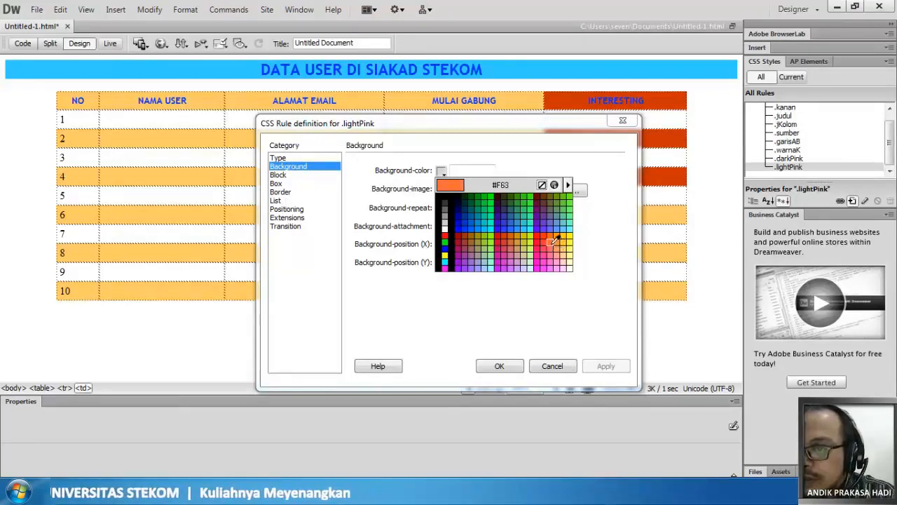
left_click(553, 240)
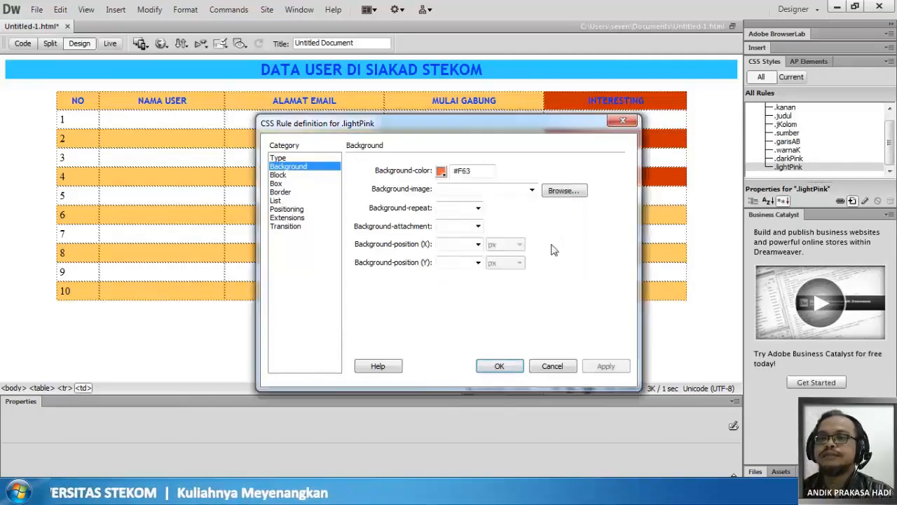
left_click(492, 367)
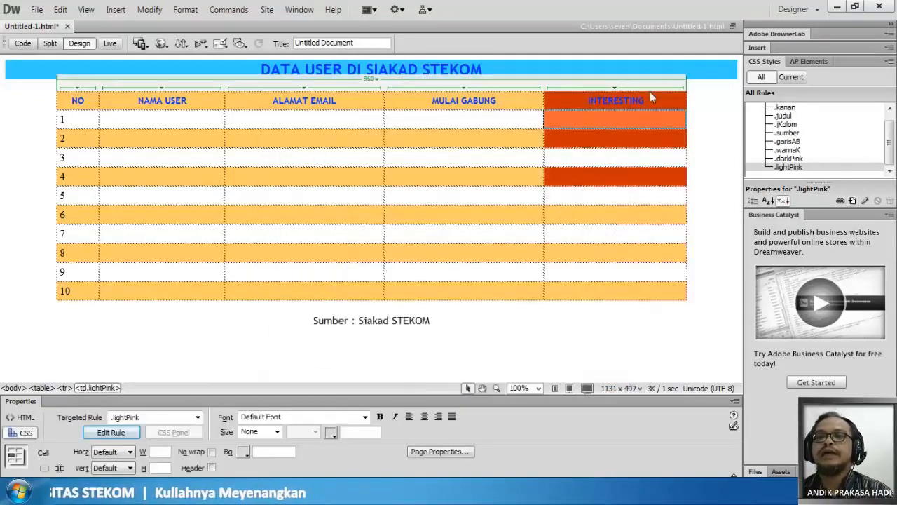
- Apply the lightPink class to the Interesting cells of rows 3 and 5
left_click(645, 156)
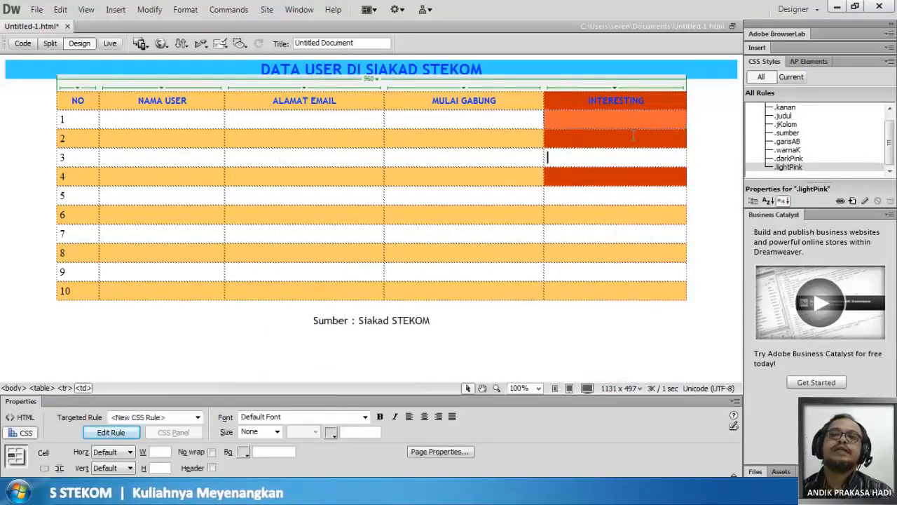
left_click_drag(617, 157, 537, 160)
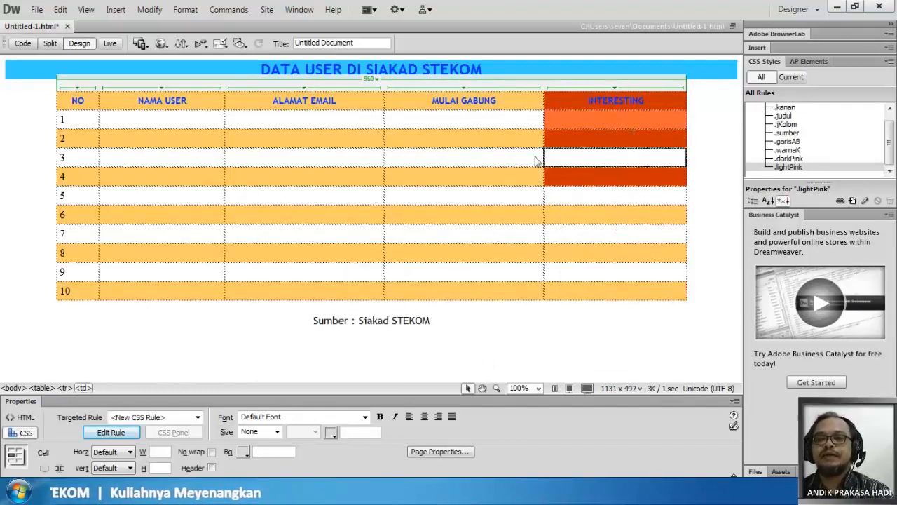
left_click(156, 417)
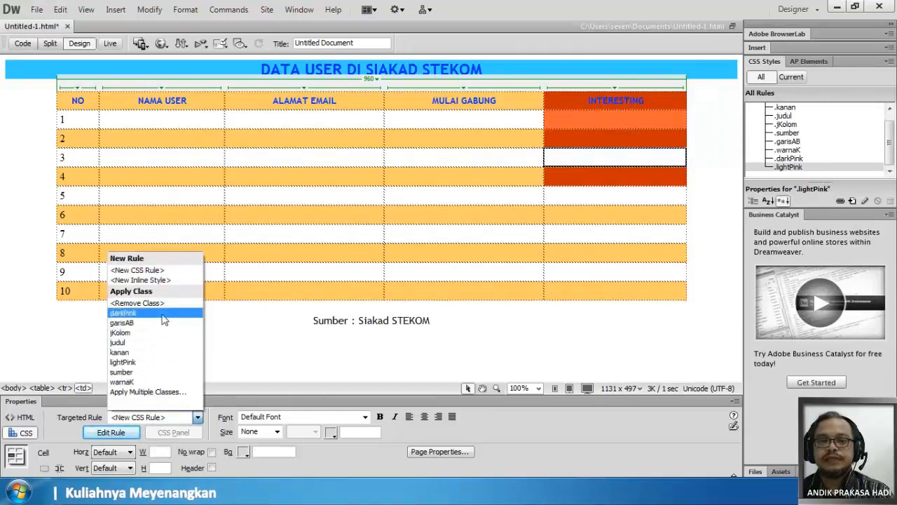
left_click(160, 362)
left_click(593, 193)
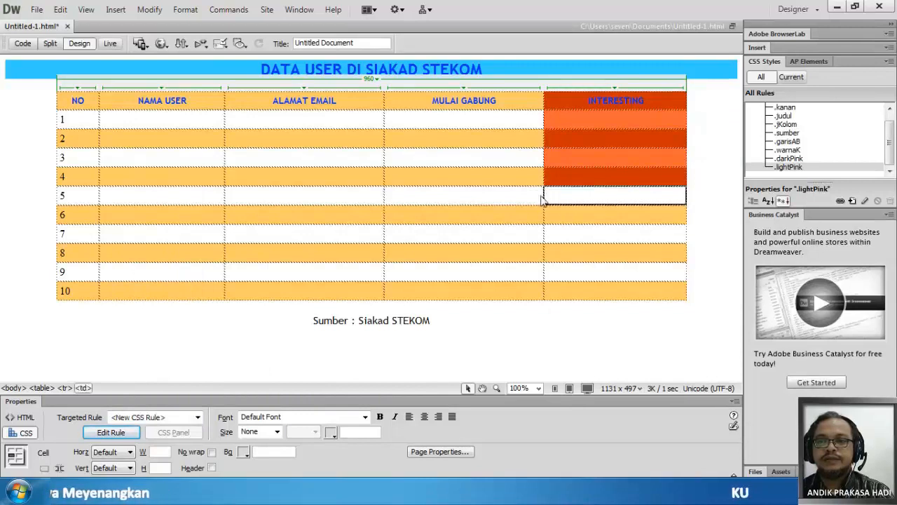
left_click(158, 418)
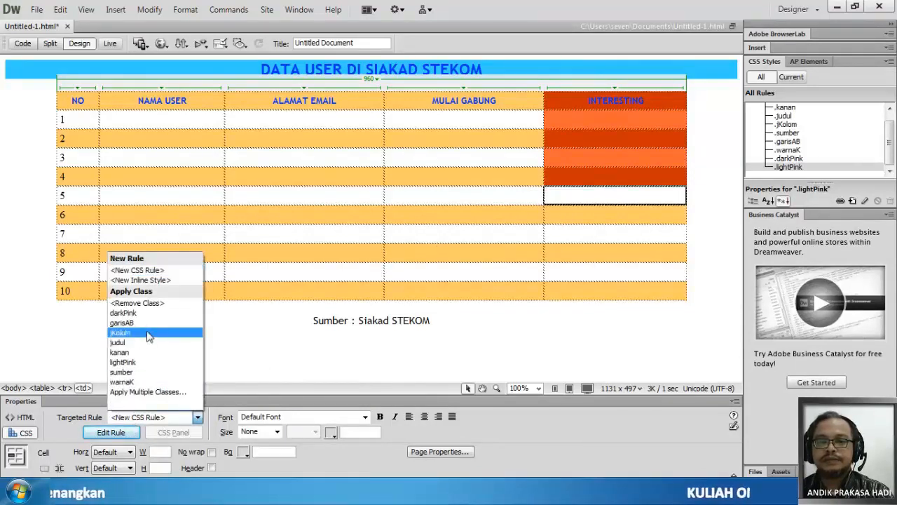
left_click(123, 362)
- Apply the lightPink class to the Interesting cell of row 7
left_click(552, 231)
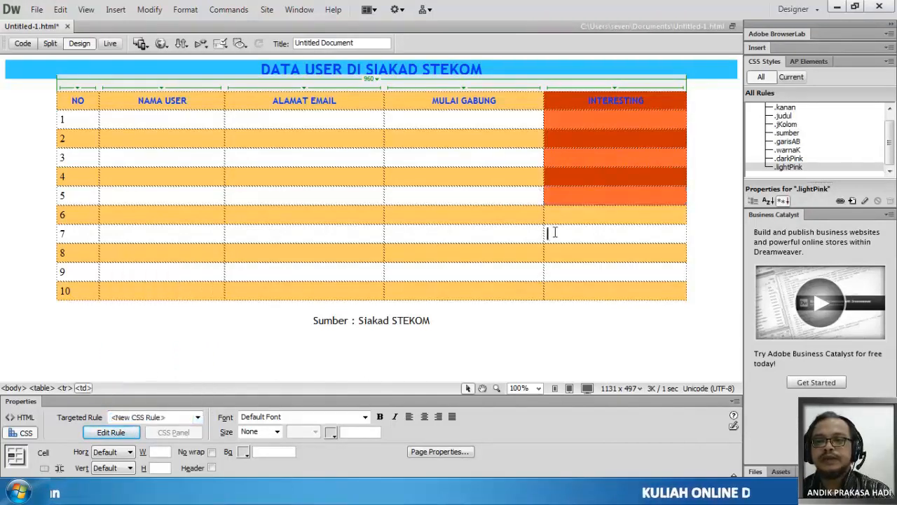
left_click_drag(621, 234, 462, 241)
left_click(546, 234)
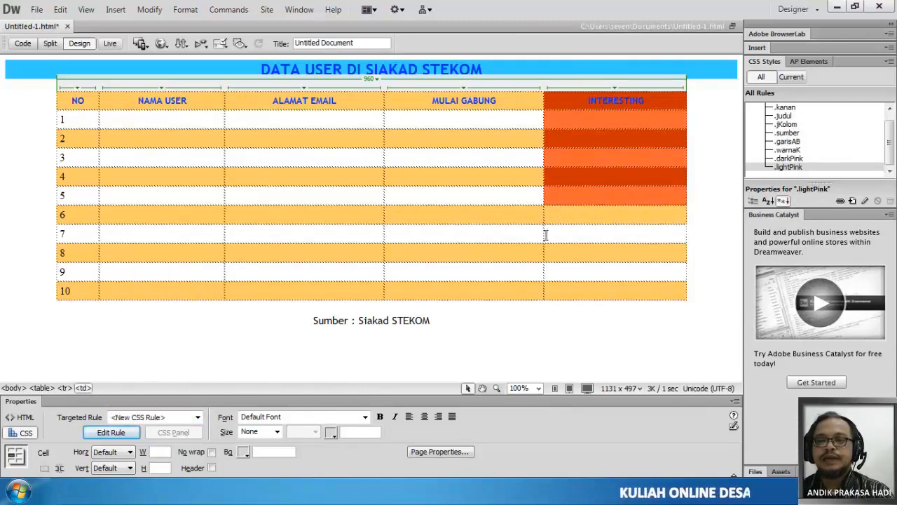
left_click_drag(546, 235, 529, 241)
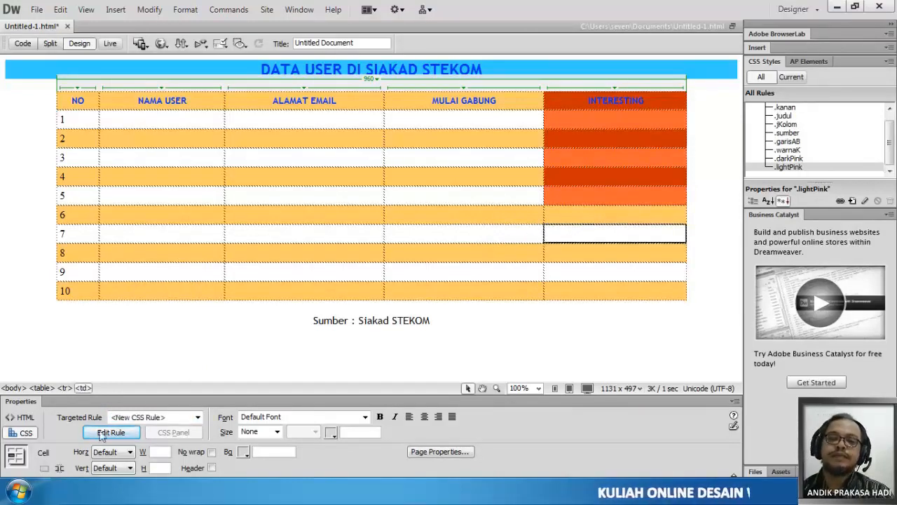
left_click(160, 418)
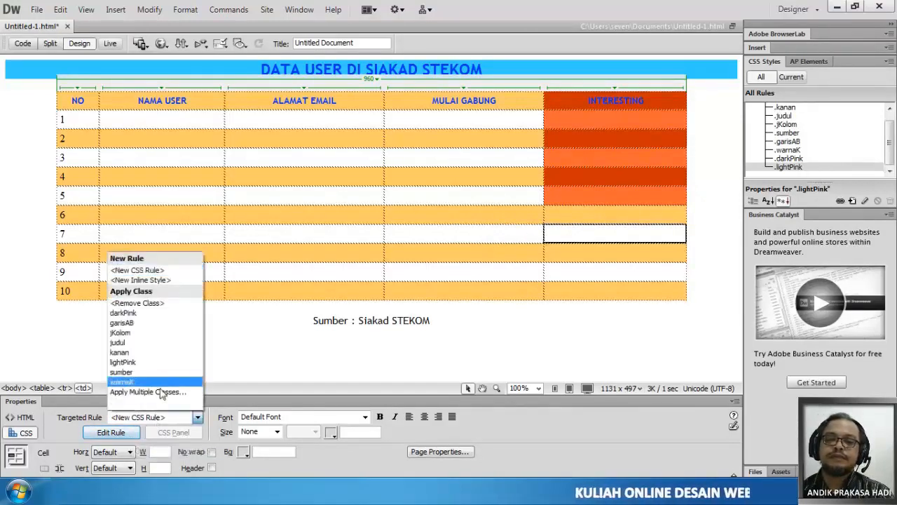
left_click(153, 362)
- Apply the lightPink class to the Interesting cell of row 9
mouse_move(549, 273)
left_mouse_down()
mouse_move(584, 272)
mouse_move(486, 274)
mouse_move(536, 276)
left_mouse_up()
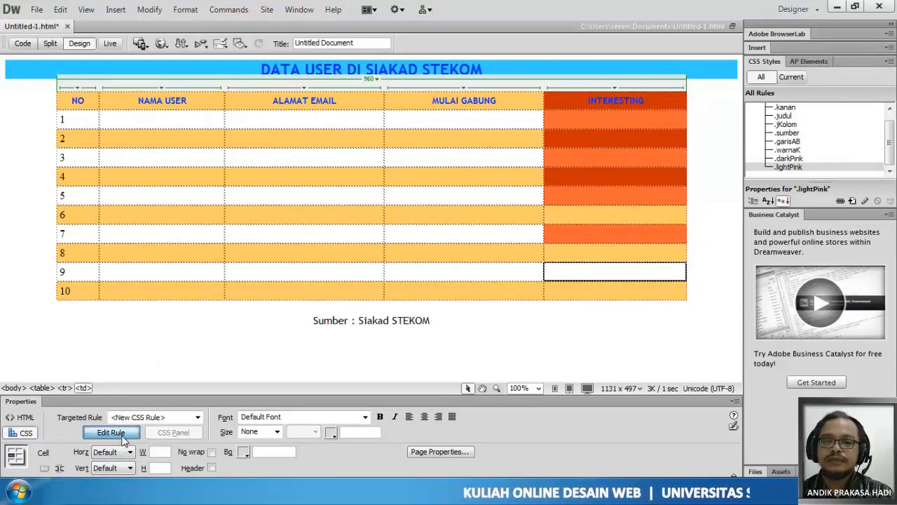
left_click(148, 418)
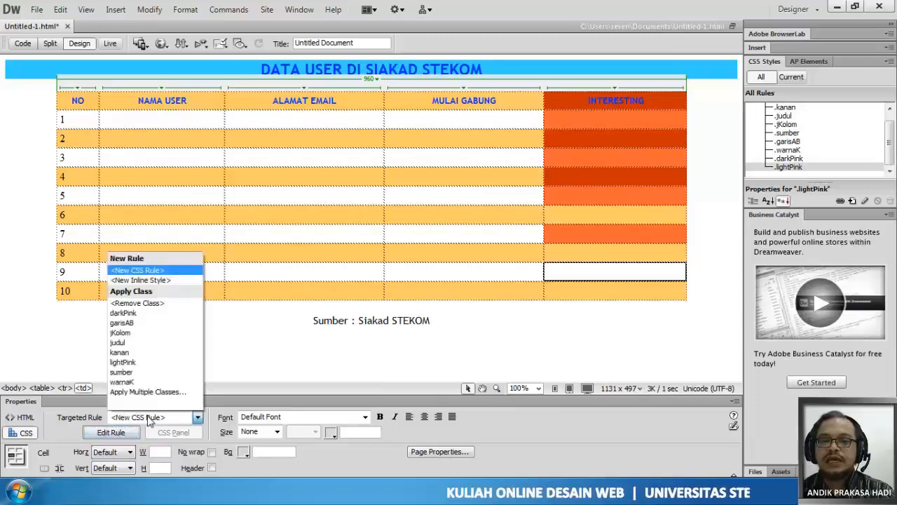
left_click(160, 363)
left_click(160, 363)
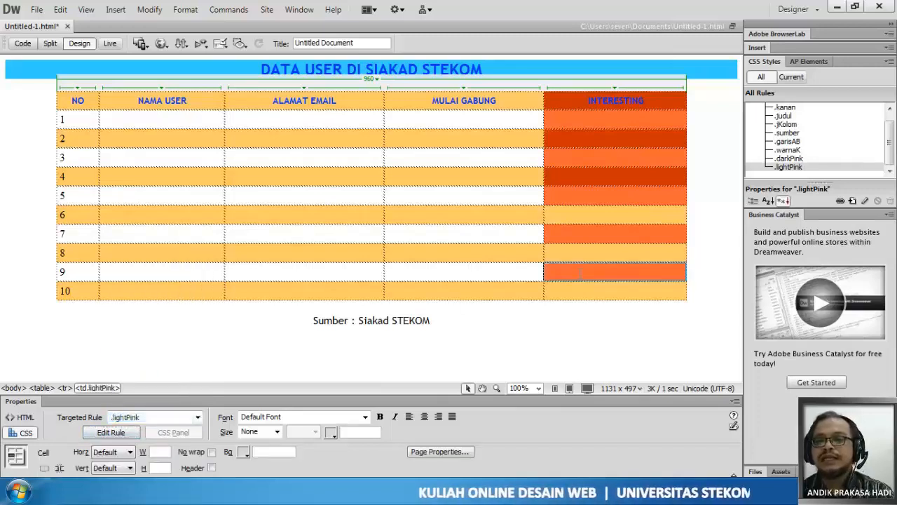
- Apply the darkPink class to the Interesting cells of rows 6, 8 and 10
left_click_drag(592, 209, 536, 215)
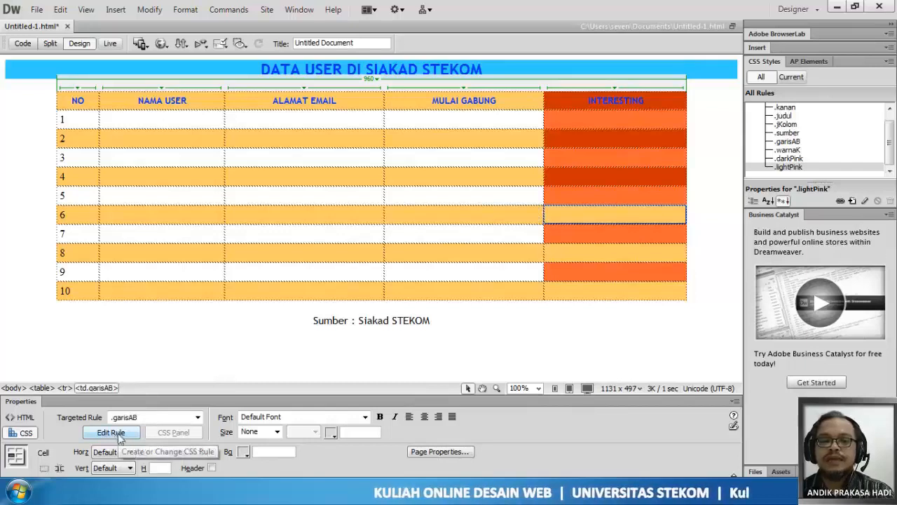
left_click(162, 419)
left_click(175, 309)
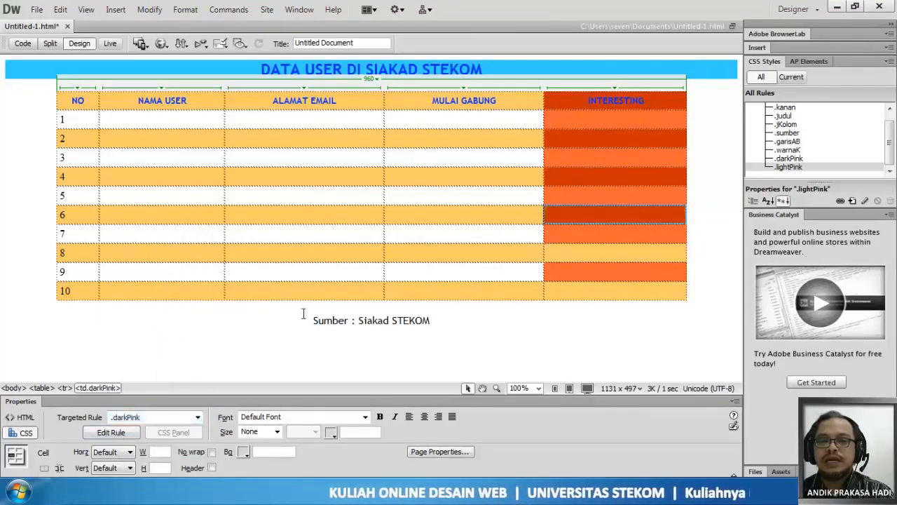
left_click_drag(575, 254, 544, 254)
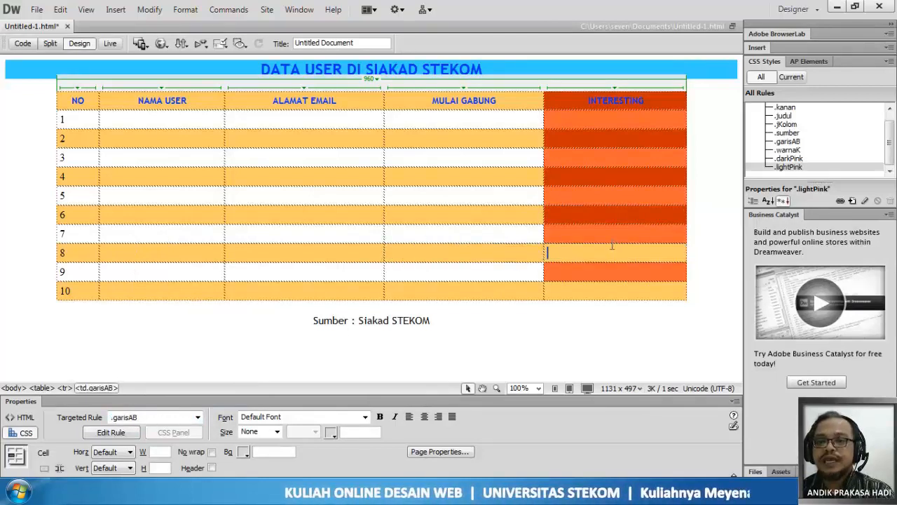
left_click_drag(612, 246, 540, 254)
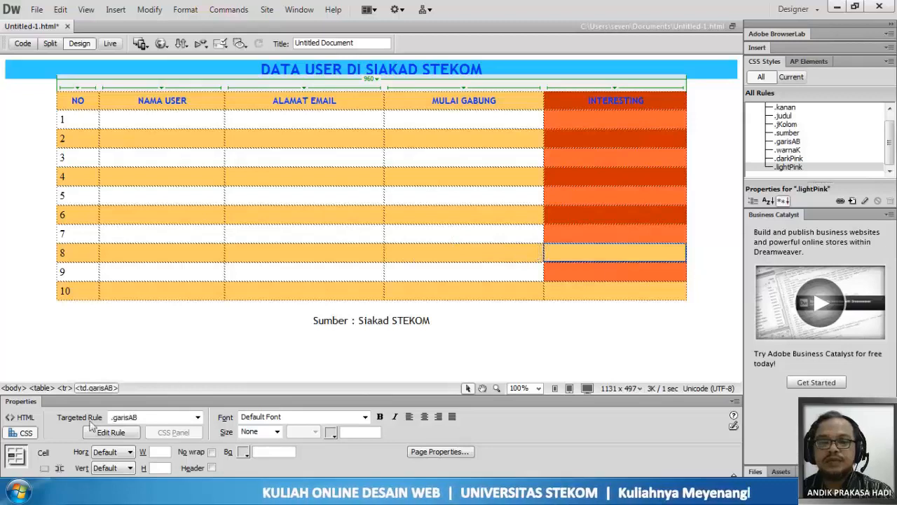
left_click(150, 418)
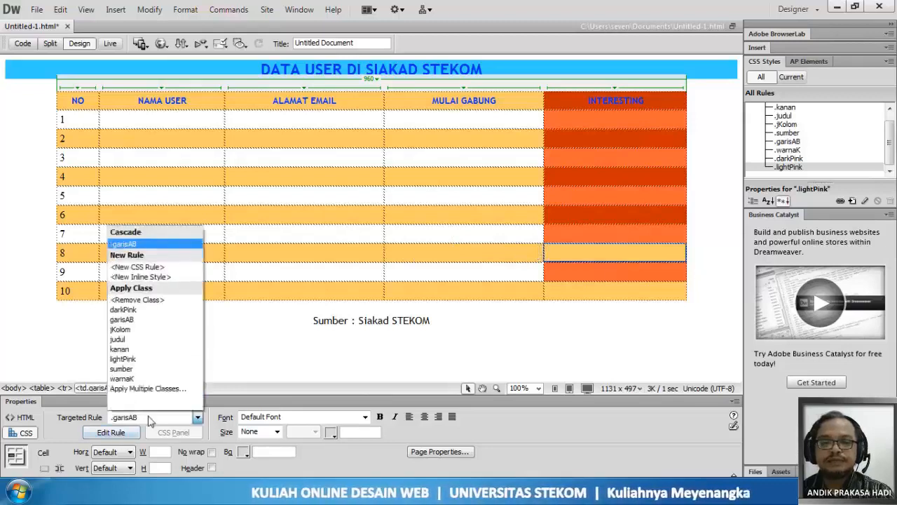
left_click(161, 317)
left_click_drag(564, 291, 541, 295)
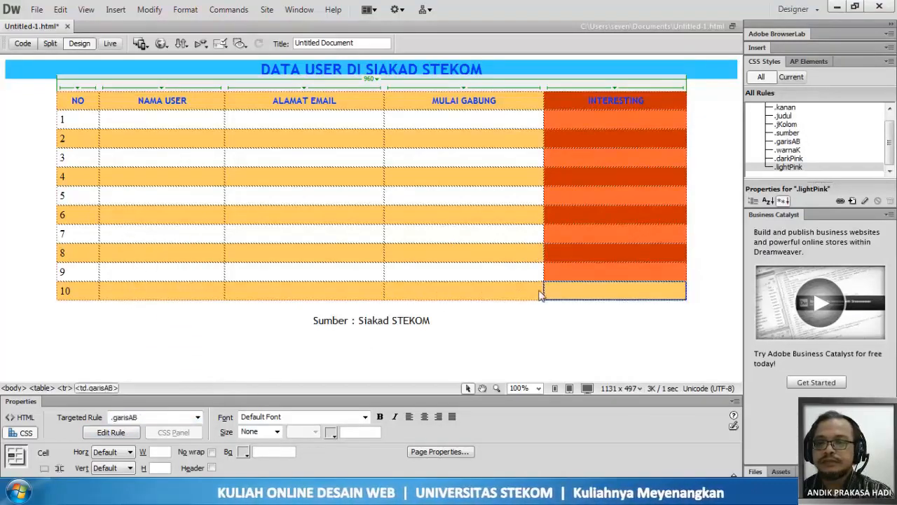
left_click(152, 418)
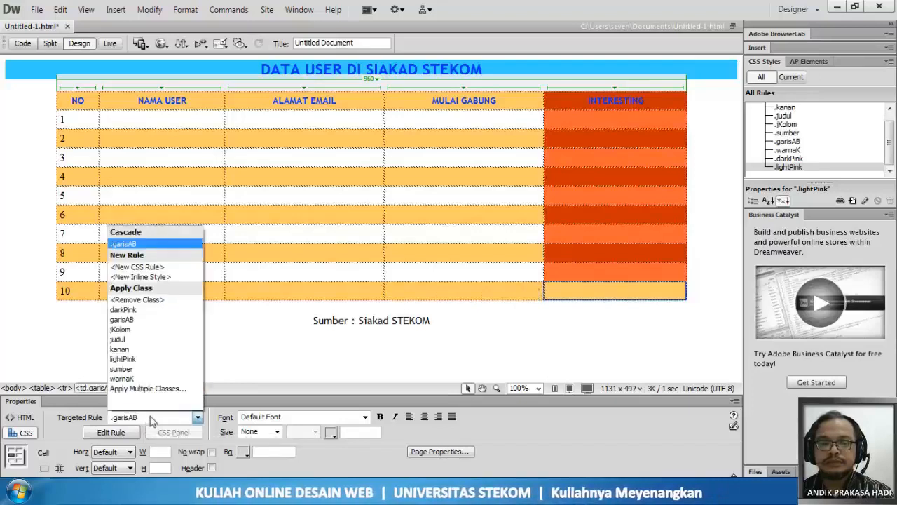
left_click(161, 312)
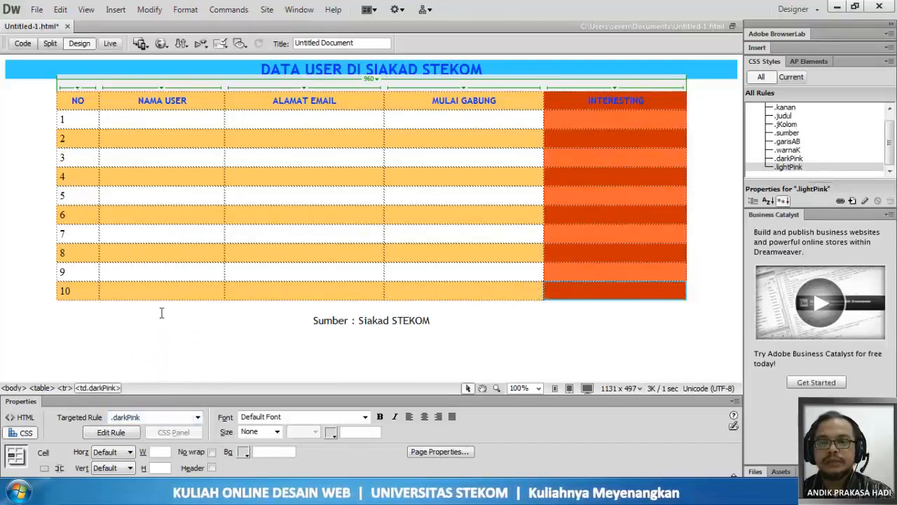
left_click(559, 322)
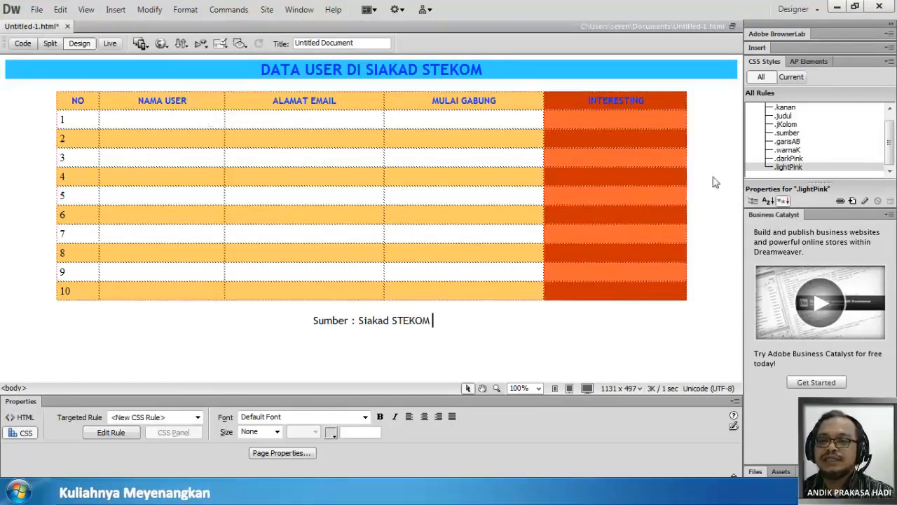
- Change the jKolom rule's background color to #9F0 and save the rule
left_click(788, 124)
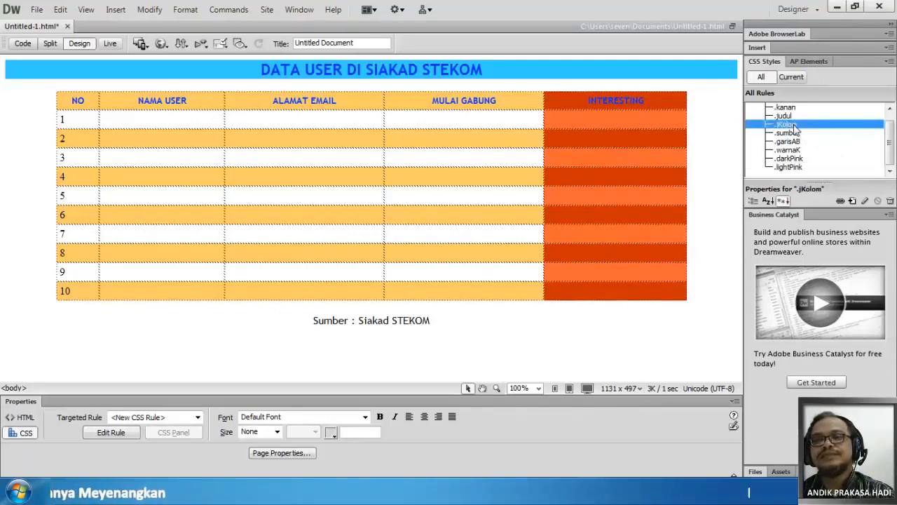
double_click(794, 125)
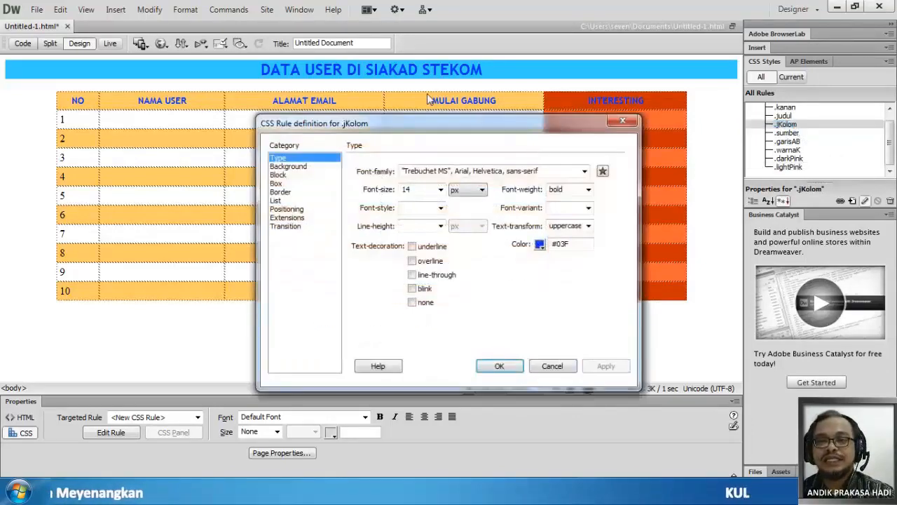
left_click(302, 166)
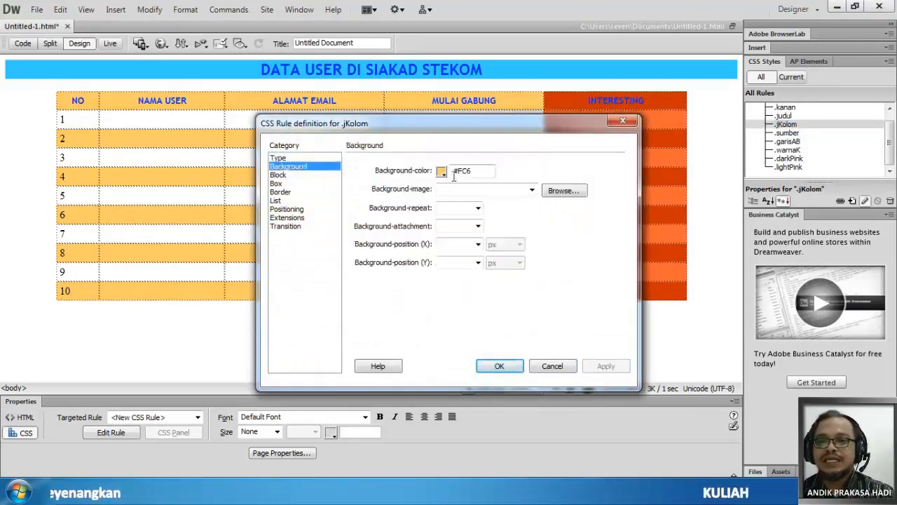
left_click(441, 171)
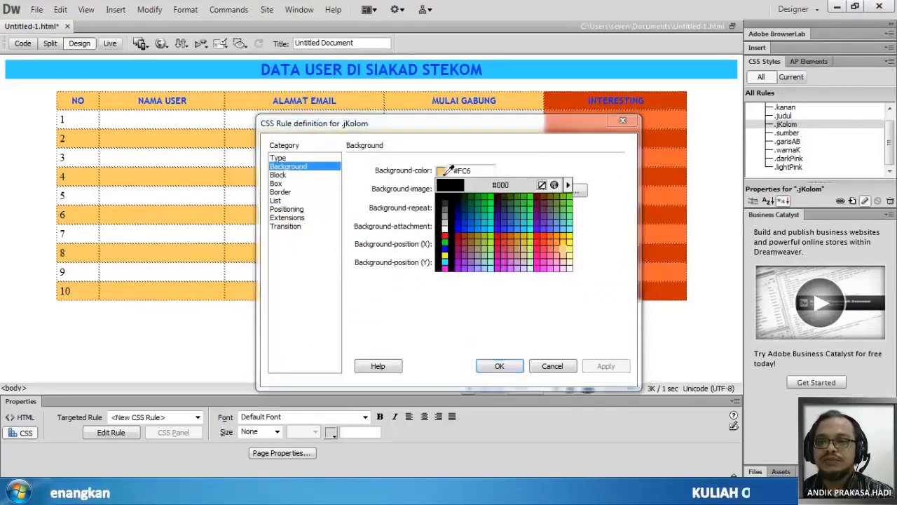
left_click(491, 236)
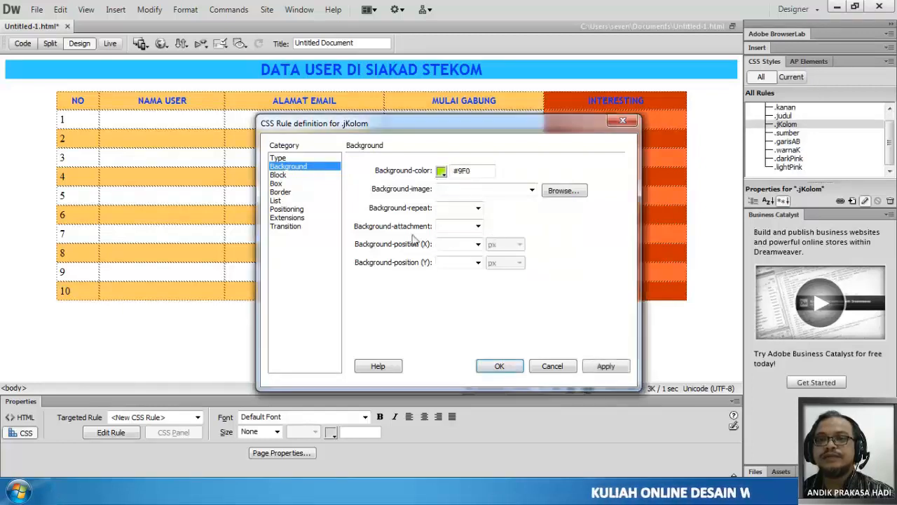
left_click(500, 365)
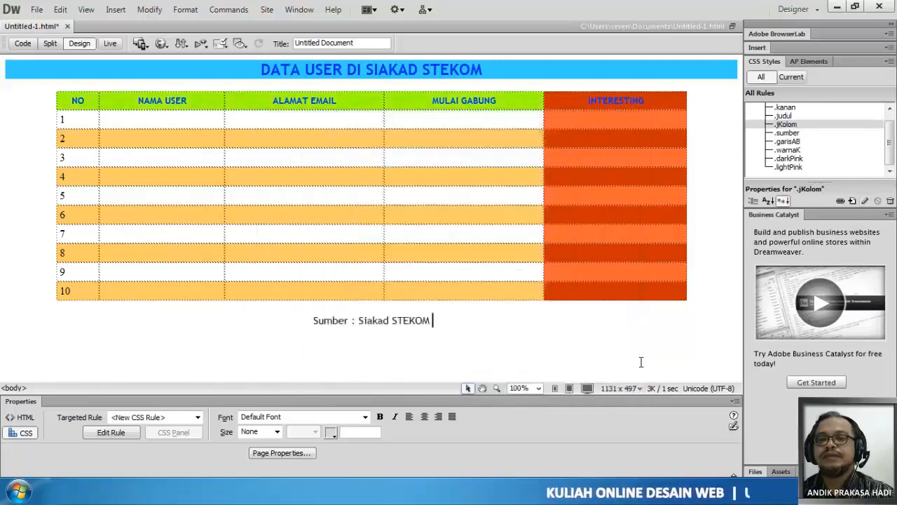
- Change the garisAB rule's background color to #9F0 and save the rule
double_click(789, 141)
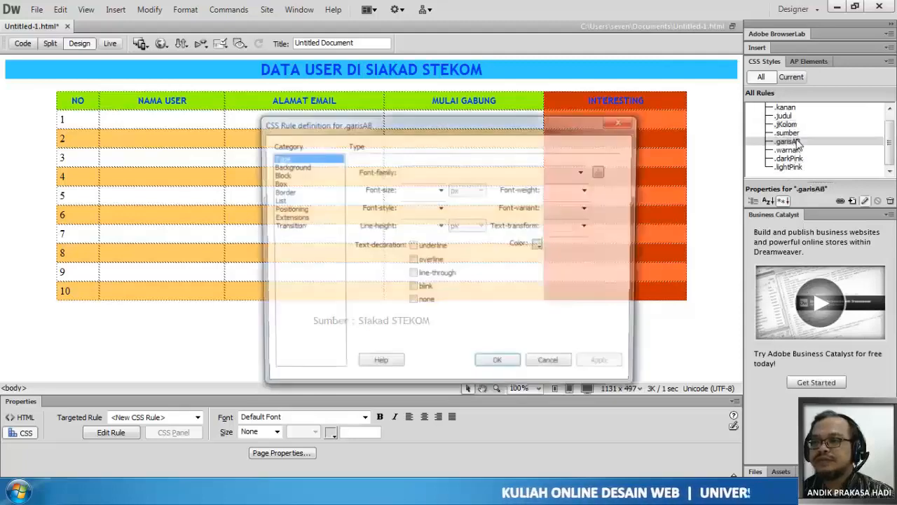
left_click(289, 166)
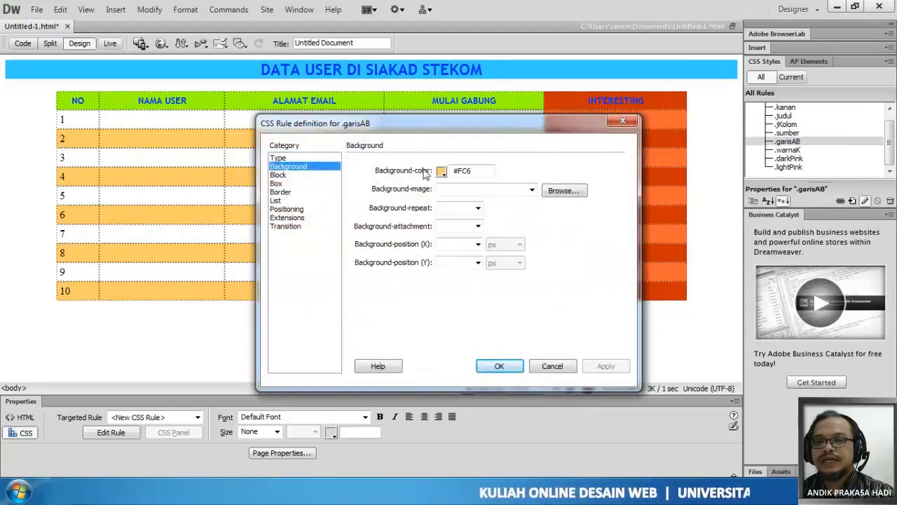
left_click(441, 171)
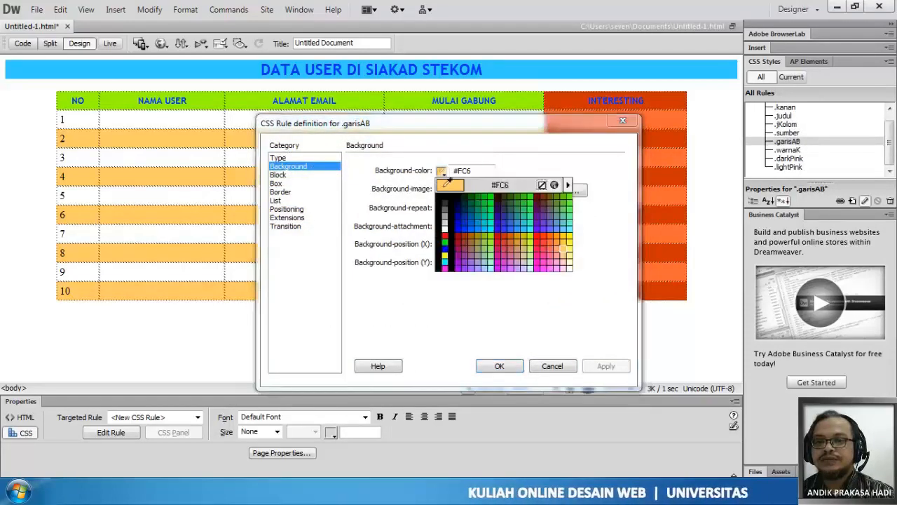
left_click(491, 236)
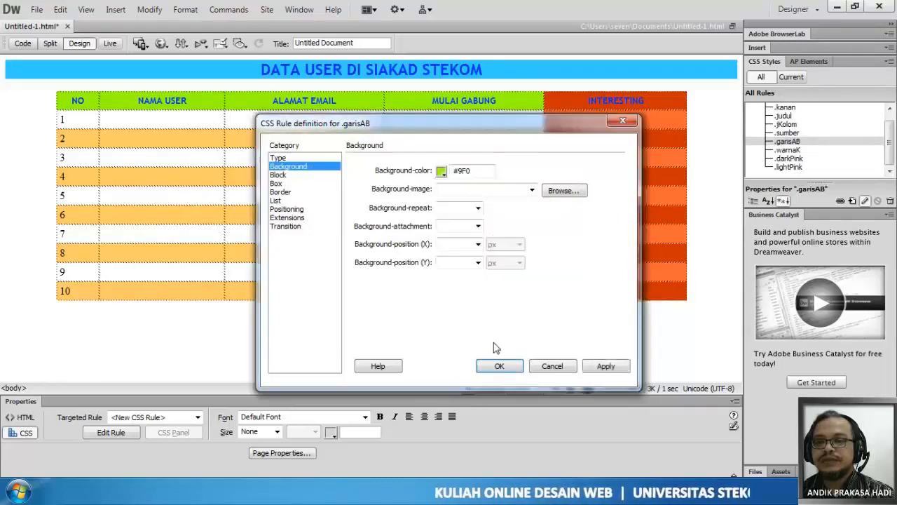
left_click(498, 365)
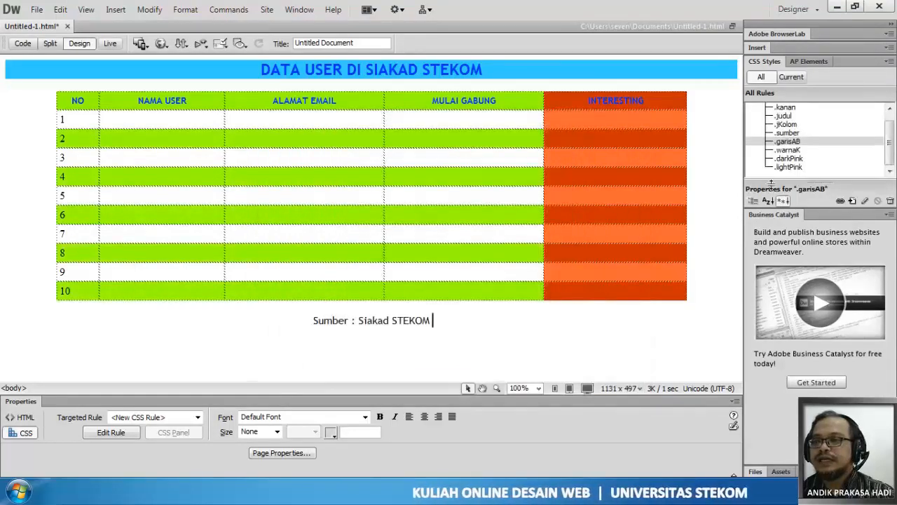
- Change the darkPink rule's background color to #09F and save the rule
double_click(791, 159)
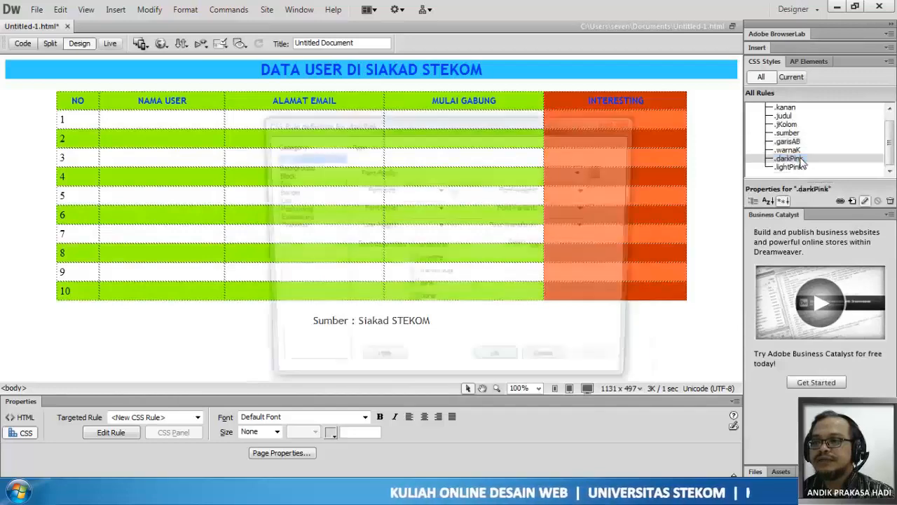
left_click(298, 167)
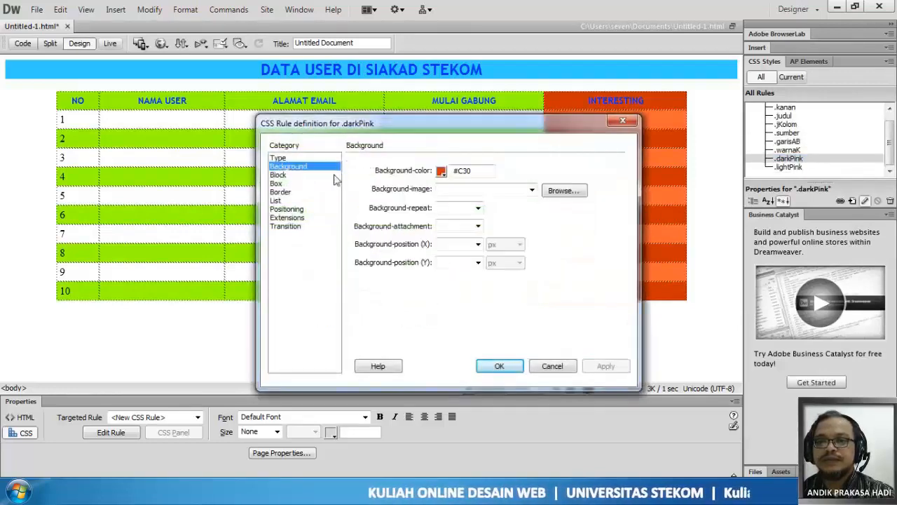
left_click(440, 171)
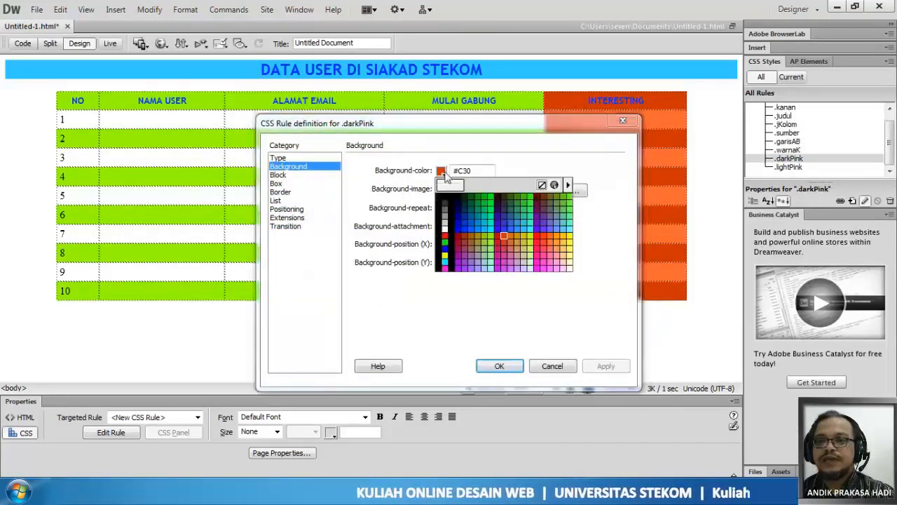
left_click(486, 219)
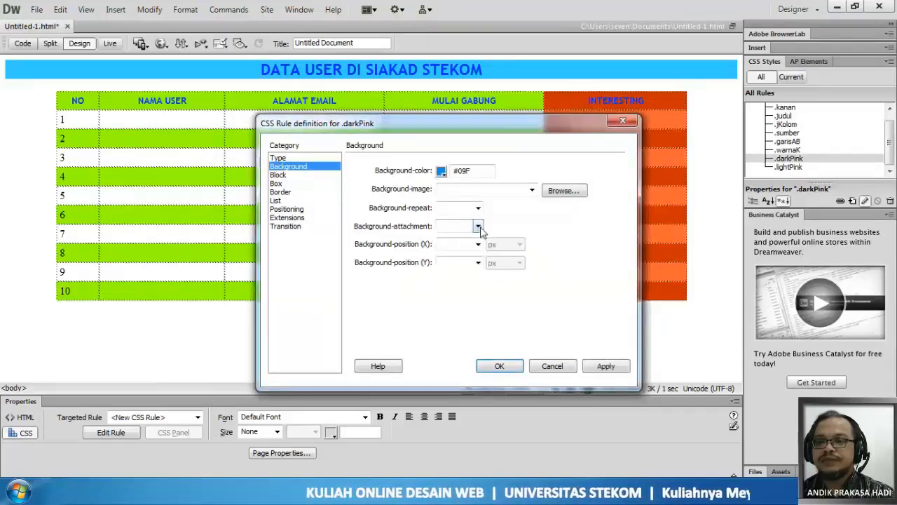
left_click(500, 366)
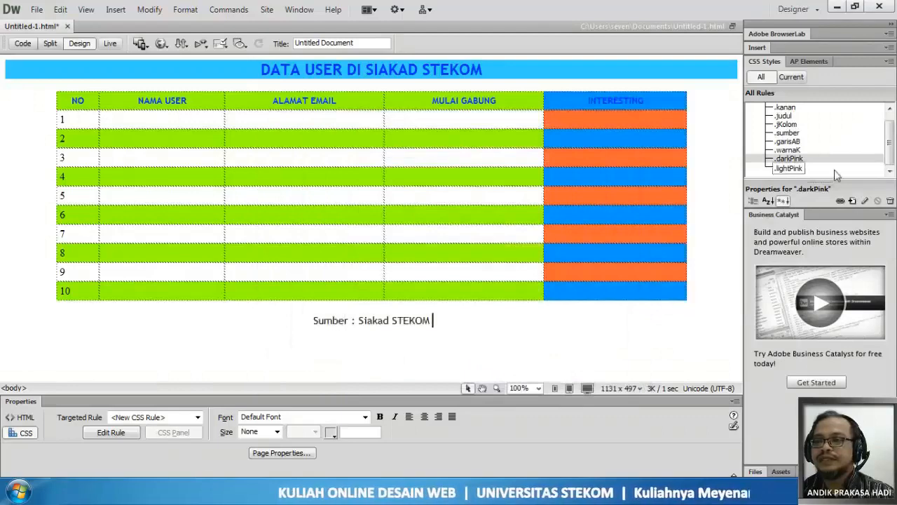
- Change the lightPink rule's background color to #3FF and save the rule
left_click(792, 169)
double_click(792, 169)
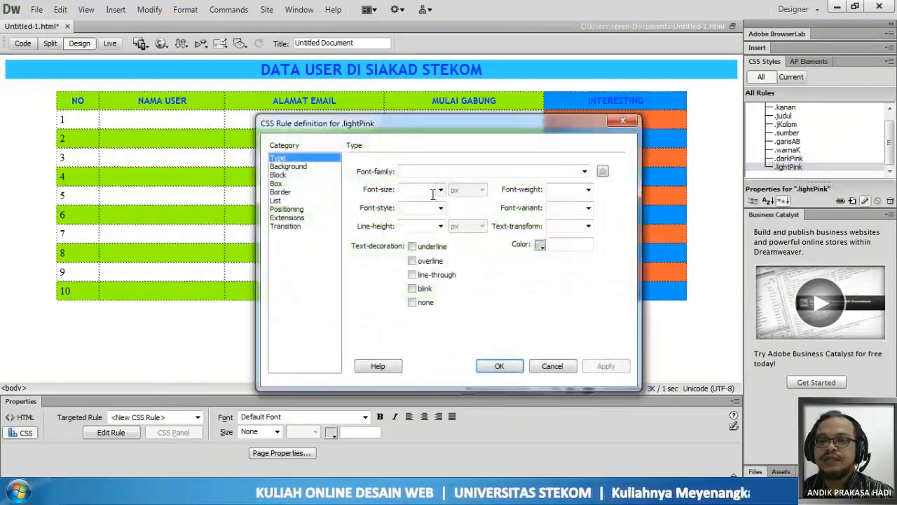
left_click(297, 167)
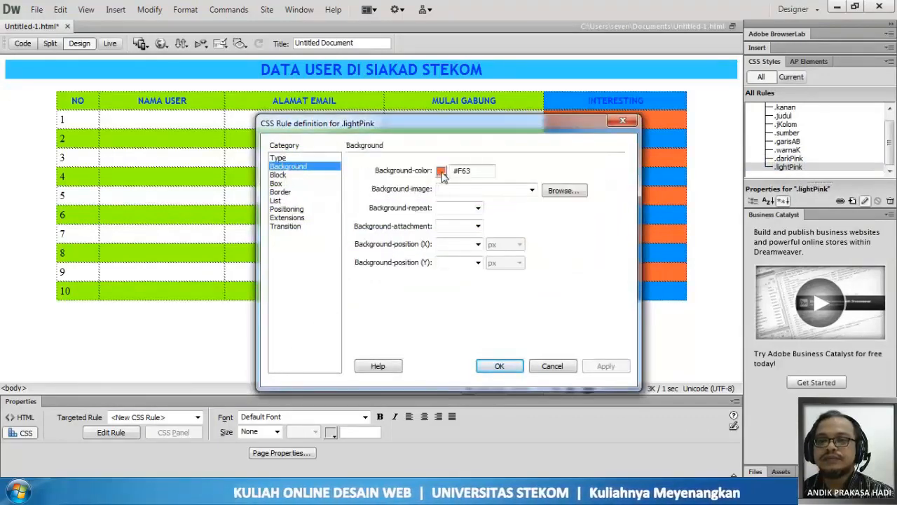
left_click(441, 171)
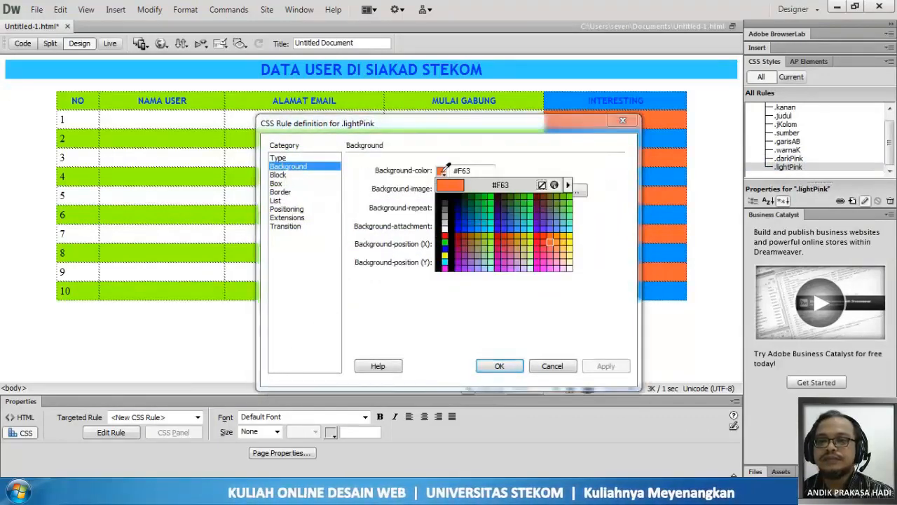
left_click(530, 227)
left_click(498, 366)
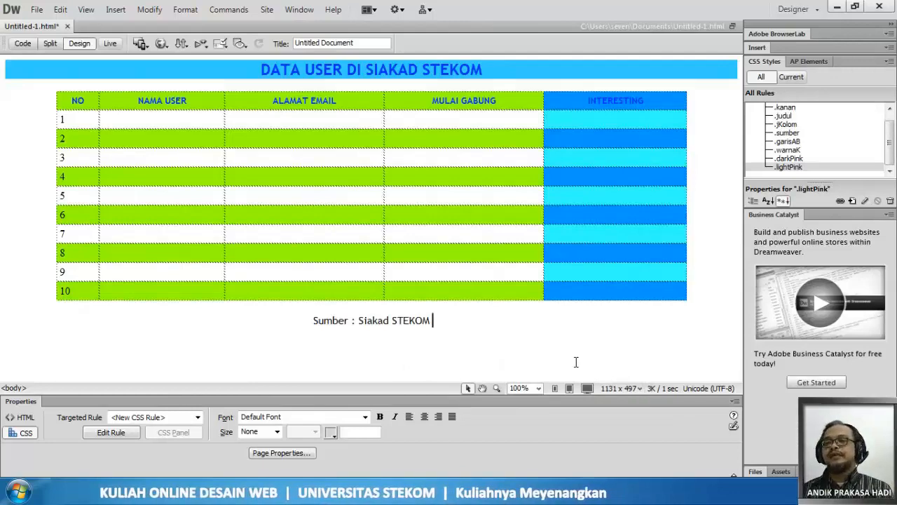
- Change the jKolom rule's text color to black (#000) and save the rule
double_click(786, 124)
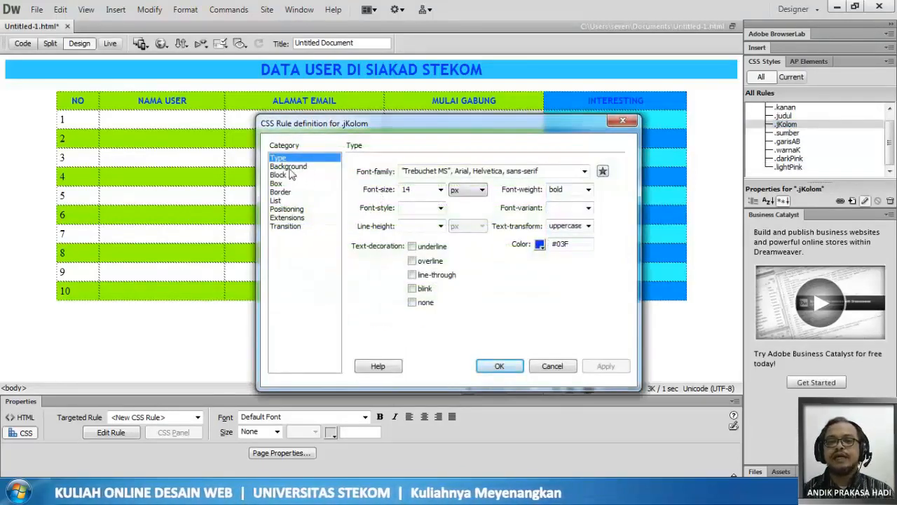
left_click(539, 243)
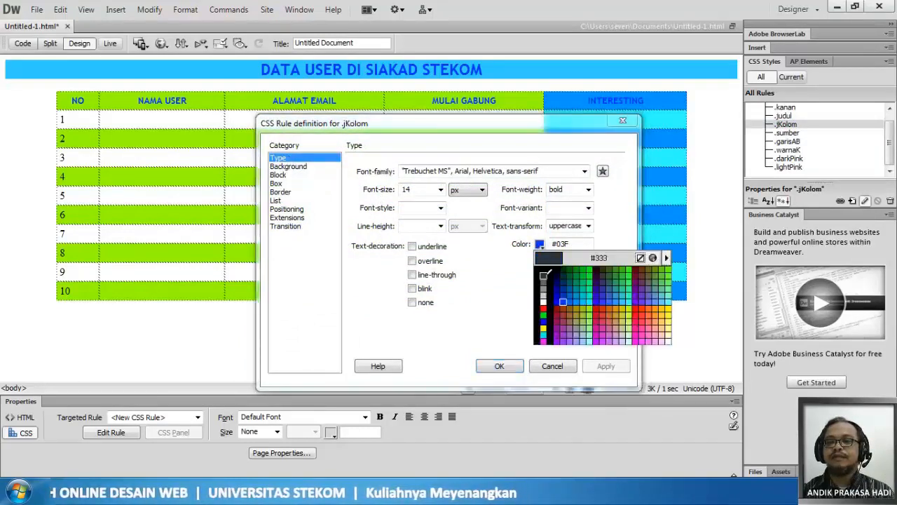
left_click(543, 276)
left_click(539, 243)
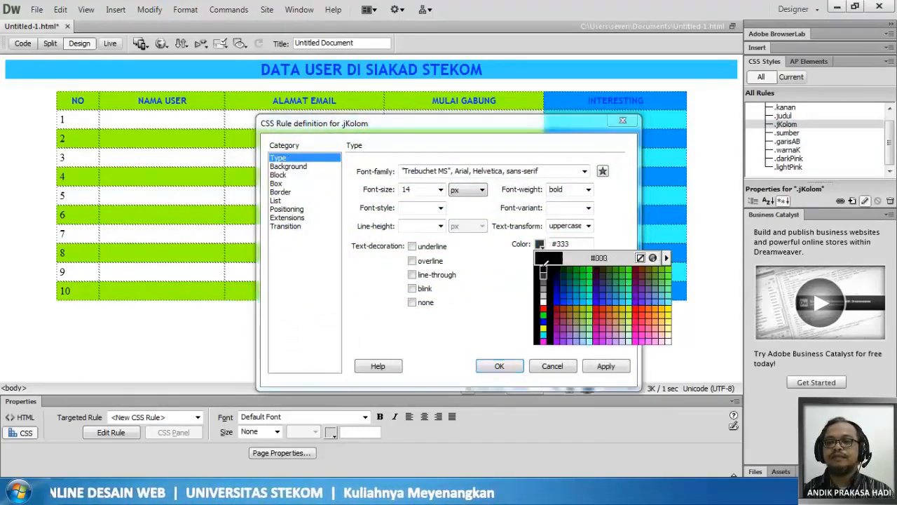
left_click(544, 266)
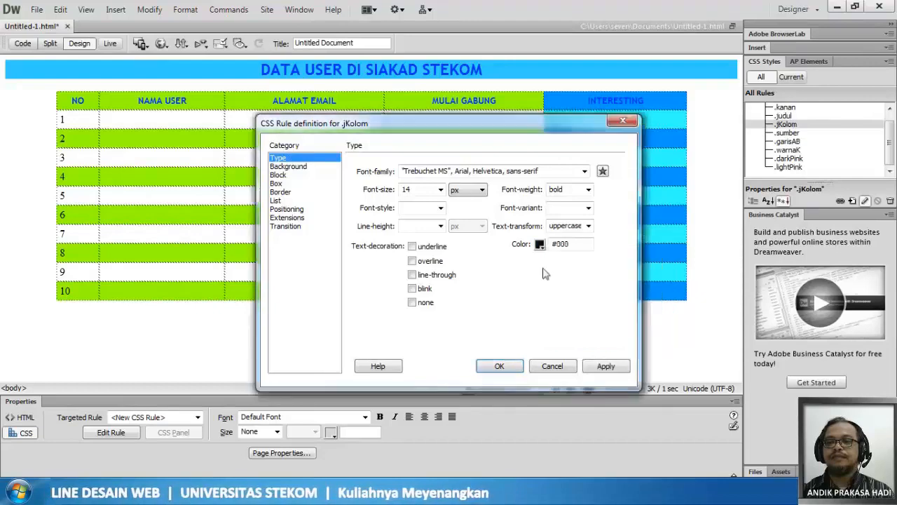
left_click(512, 366)
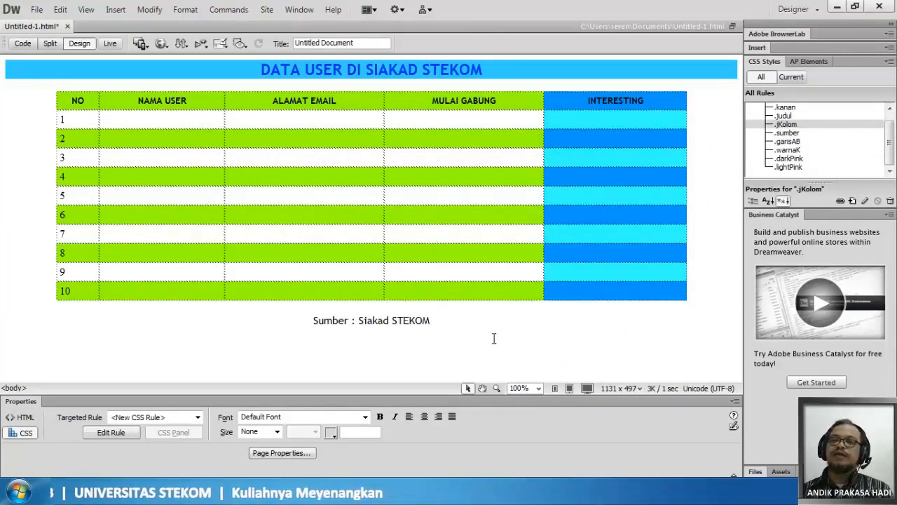
- Change the judul rule's text color to #000 and its background color to #9C0, and save the rule
double_click(785, 115)
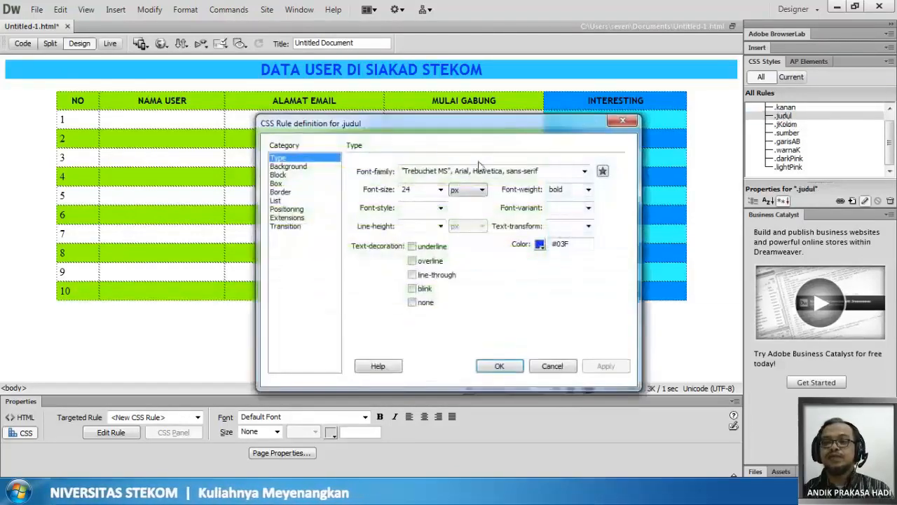
left_click(540, 244)
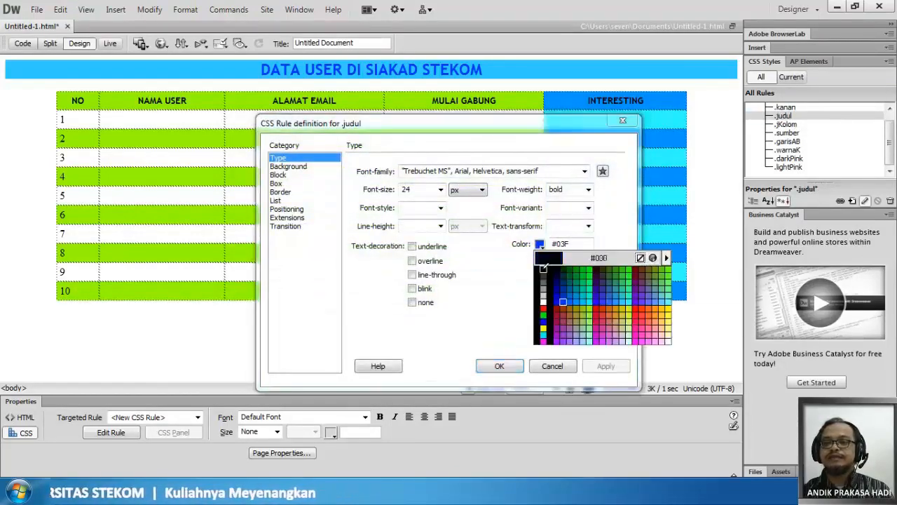
left_click(544, 267)
left_click(302, 167)
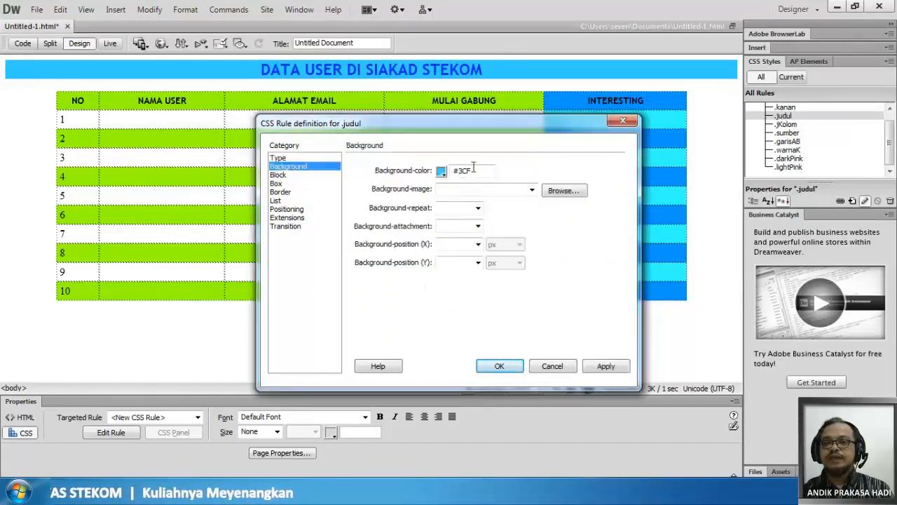
left_click(441, 171)
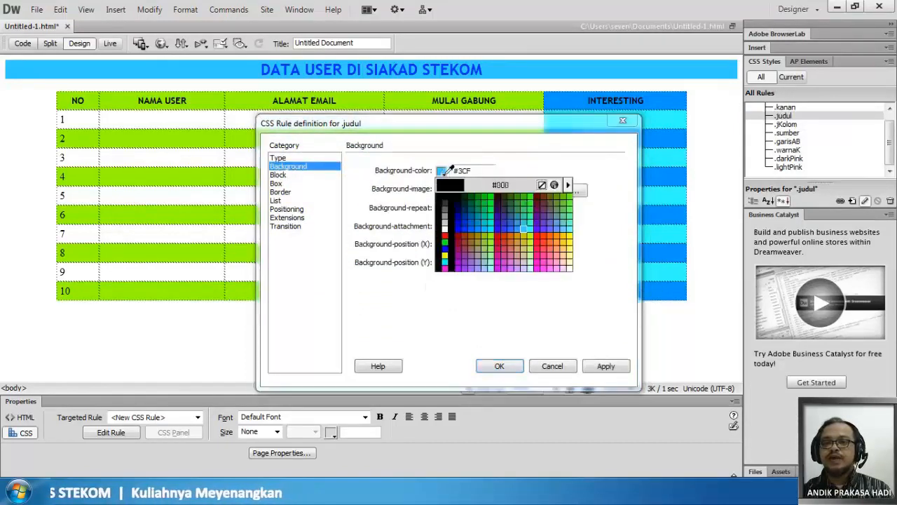
left_click(487, 236)
left_click(498, 366)
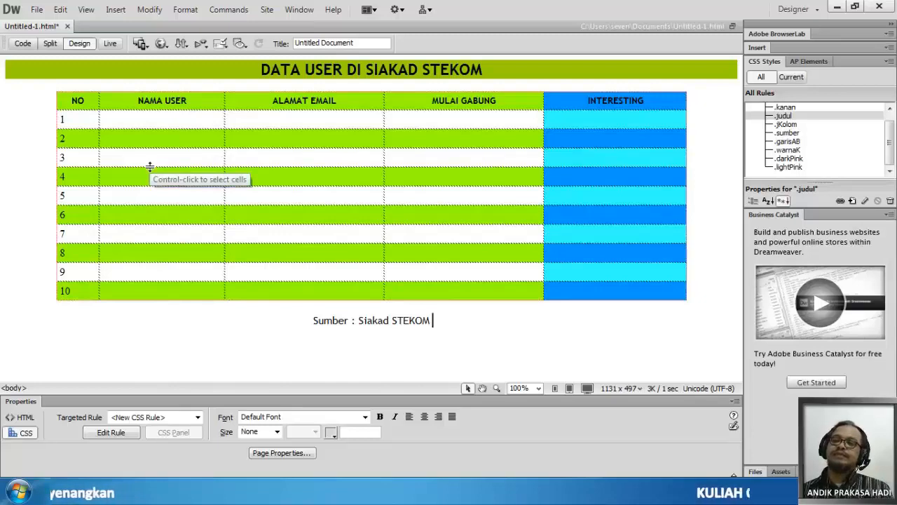
- Save the Untitled-1.html page and preview it in Chrome
left_click(36, 9)
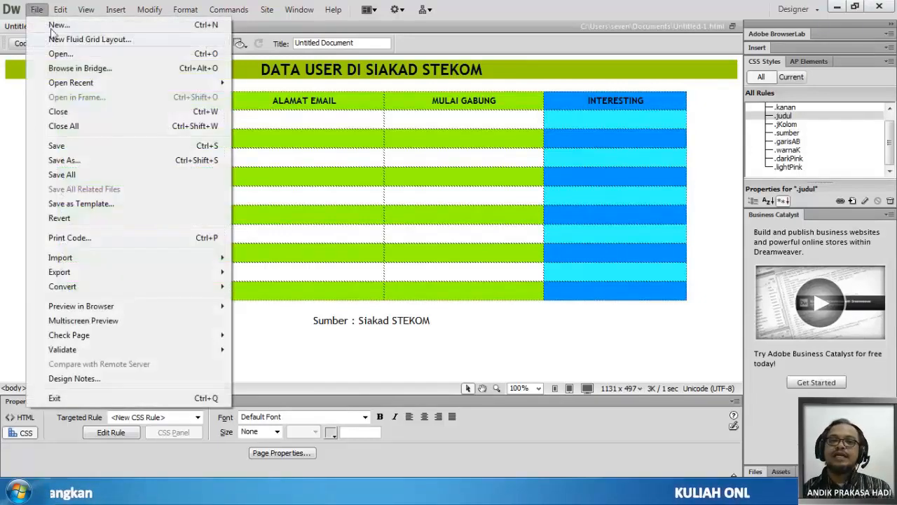
left_click(64, 149)
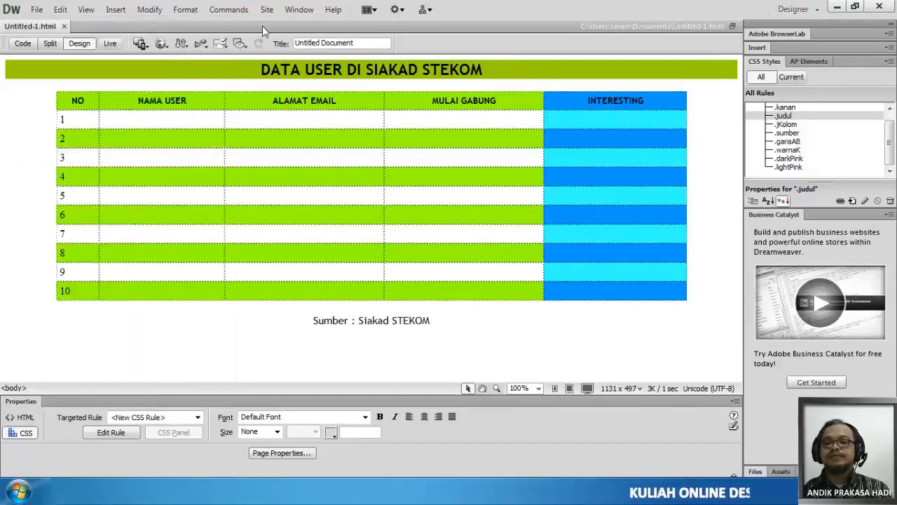
left_click(161, 44)
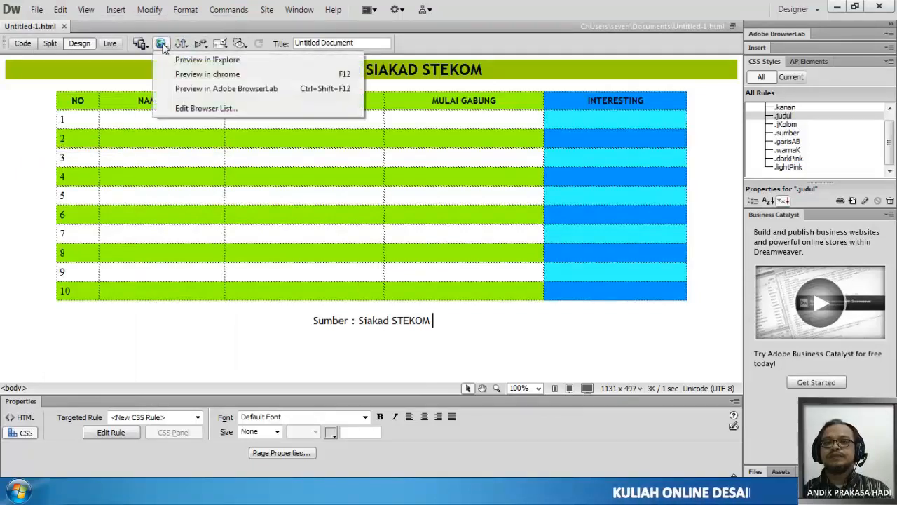
left_click(188, 74)
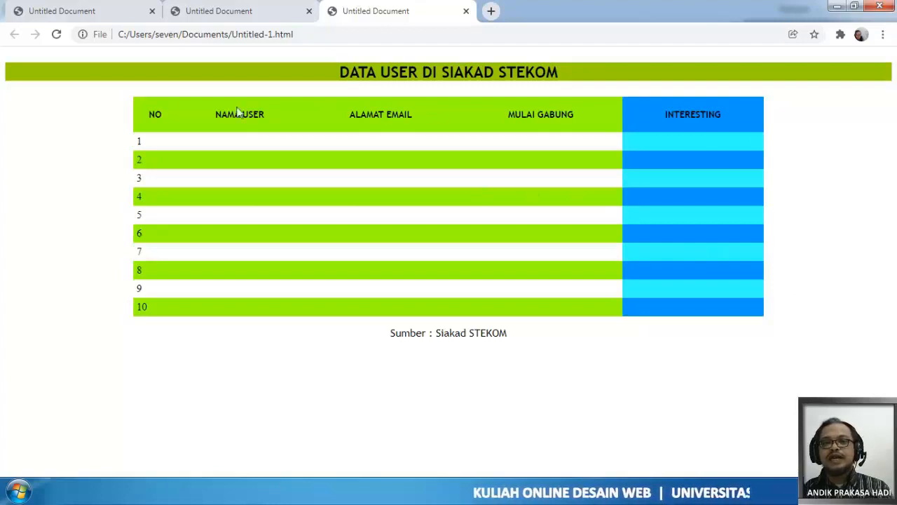
- Close the two extra preview tabs in Chrome and switch back to Dreamweaver
left_click(309, 12)
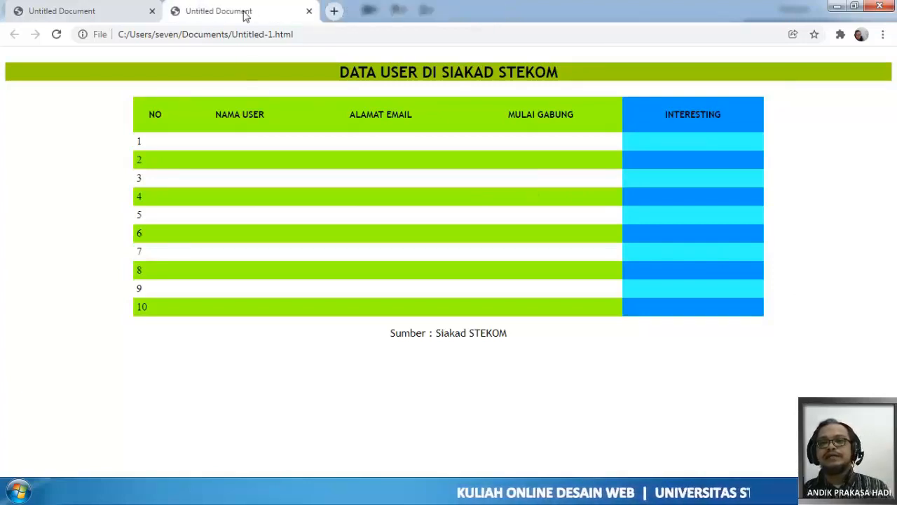
left_click(152, 11)
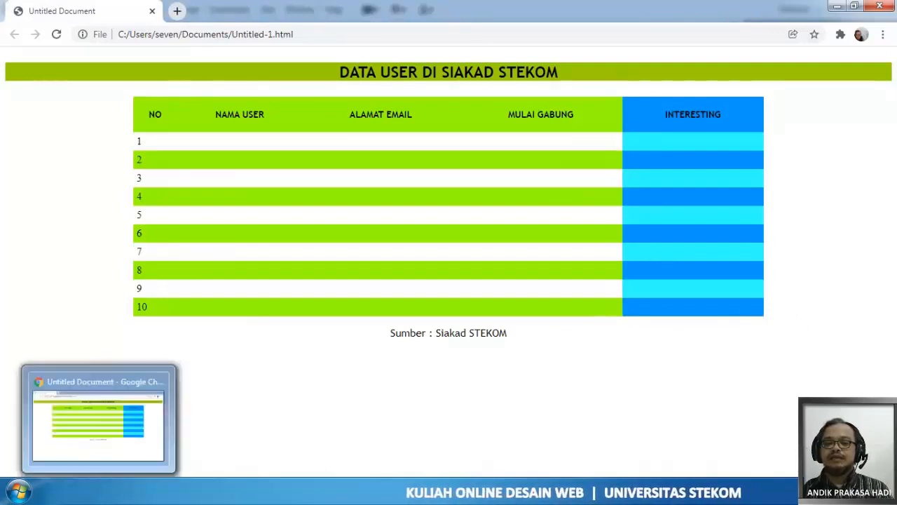
mouse_move(158, 490)
left_click(158, 420)
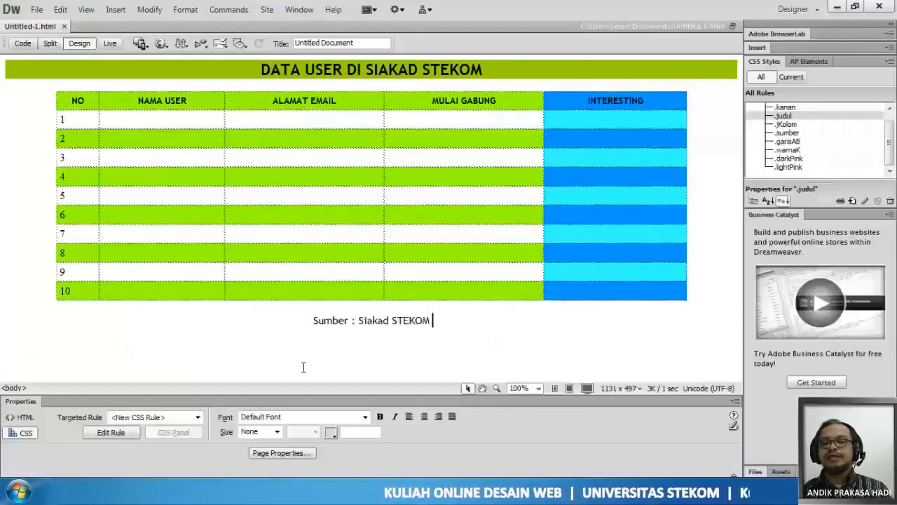
- Add two empty paragraphs below the "Sumber : Siakad STEKOM" line and save the page
left_click(501, 321)
key("Return")
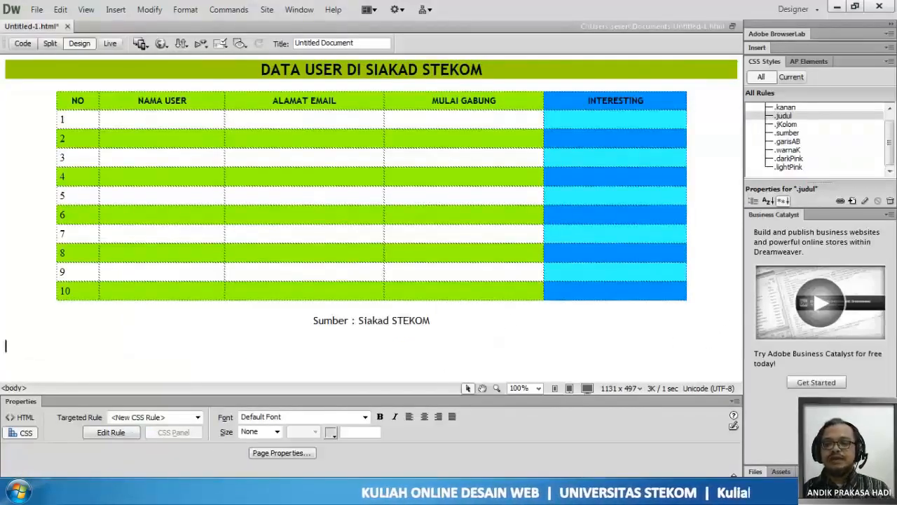
key("Return")
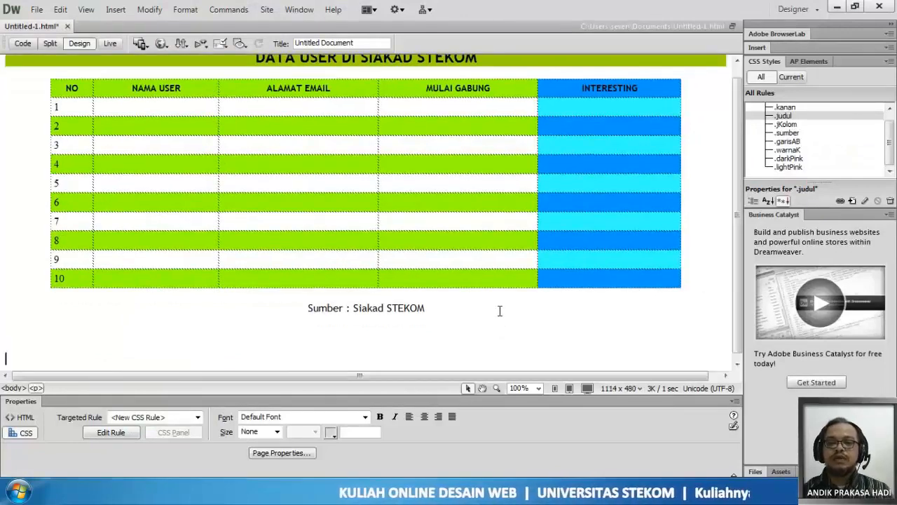
left_click(37, 9)
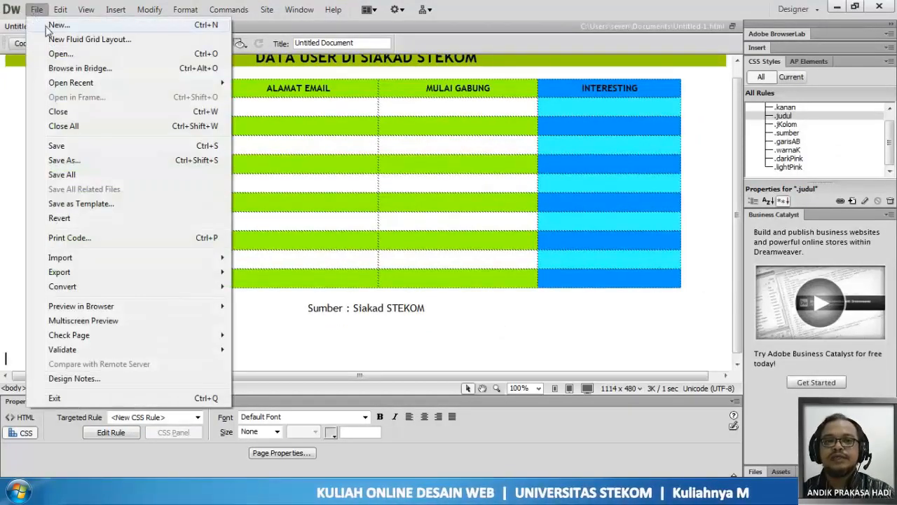
left_click(73, 145)
- Create a new blank HTML page with no layout and the XHTML 1.0 Transitional doctype
left_click(42, 13)
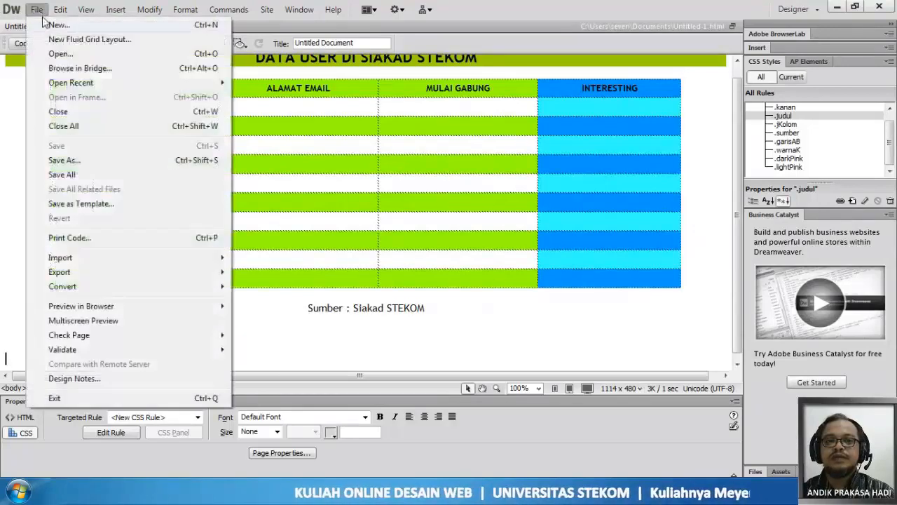
left_click(51, 25)
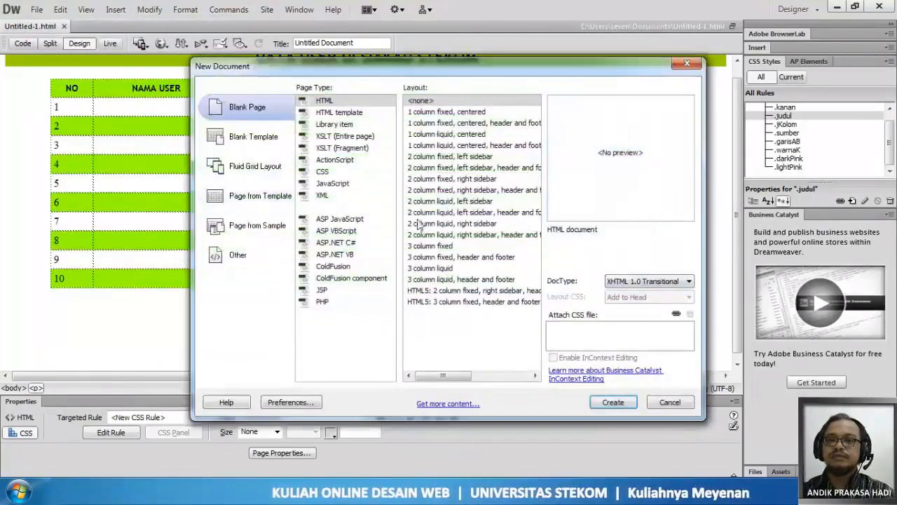
left_click(331, 103)
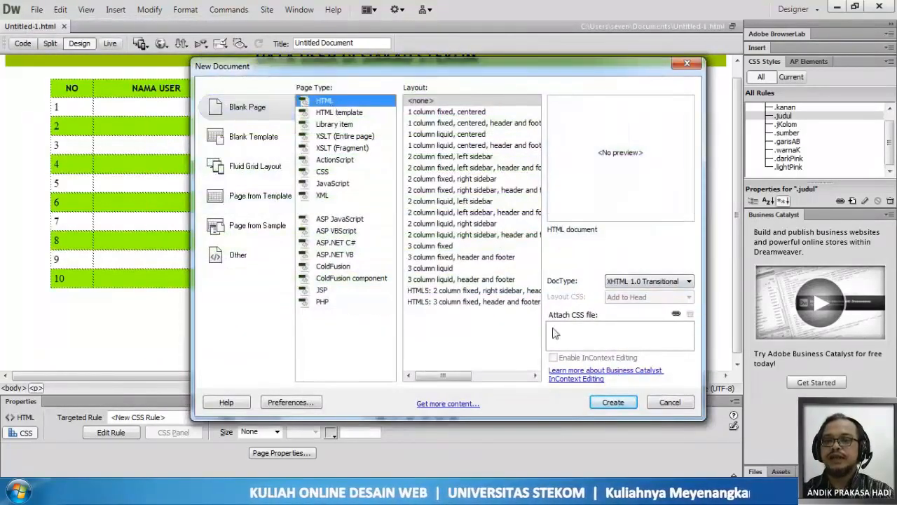
left_click(612, 401)
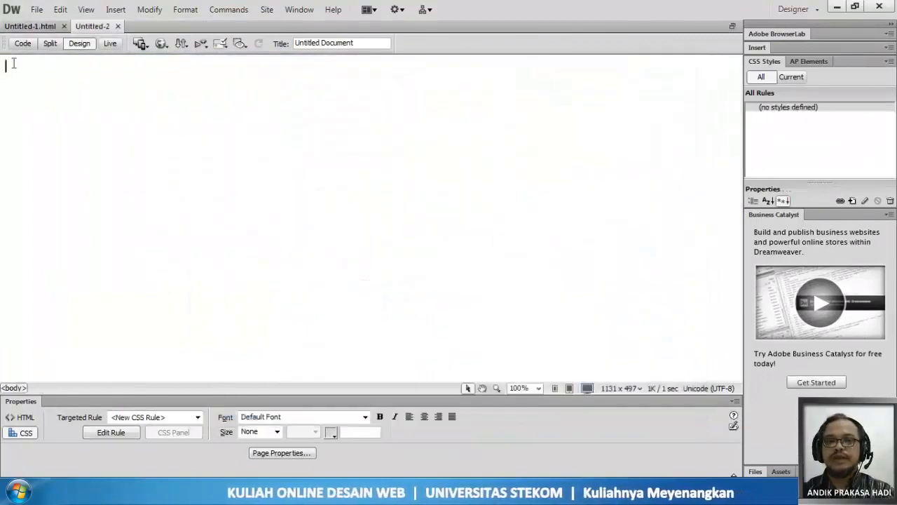
- Insert a table with 3 rows, 2 columns, 800 pixels width, border thickness 0 and cell spacing 10
left_click(115, 9)
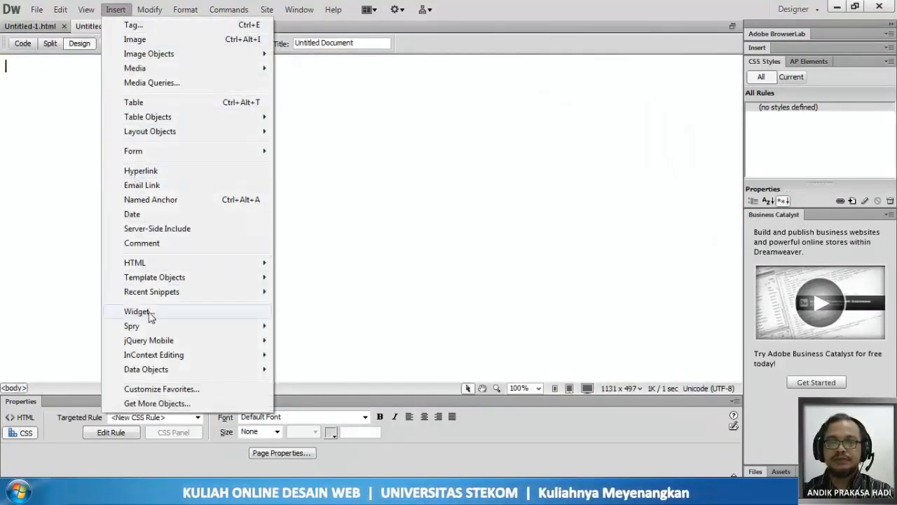
left_click(138, 104)
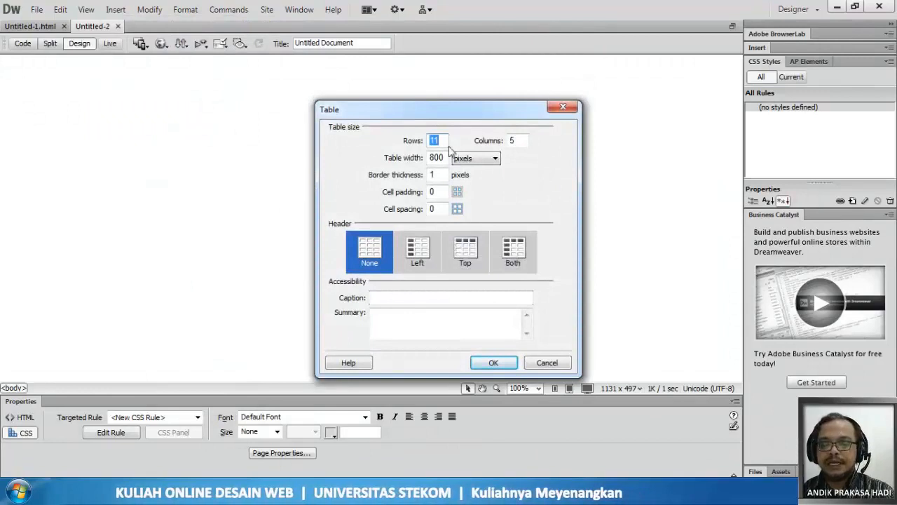
type("4")
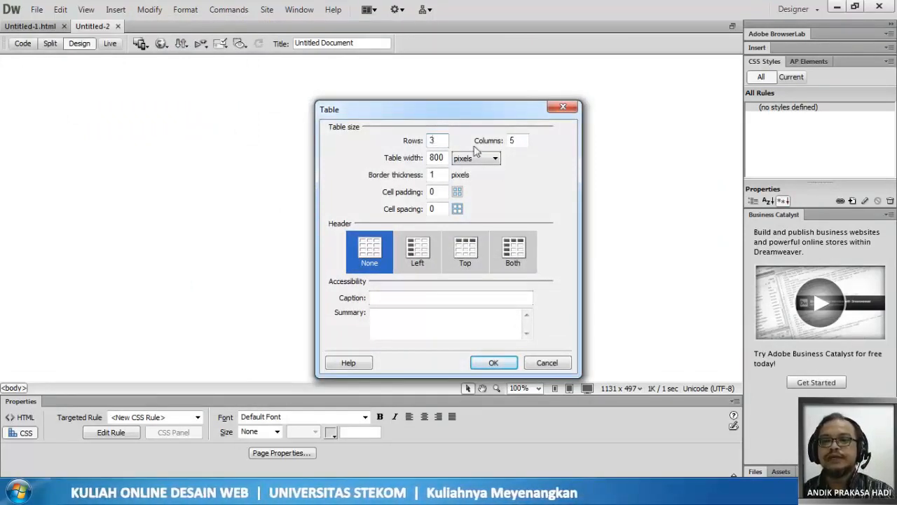
double_click(510, 141)
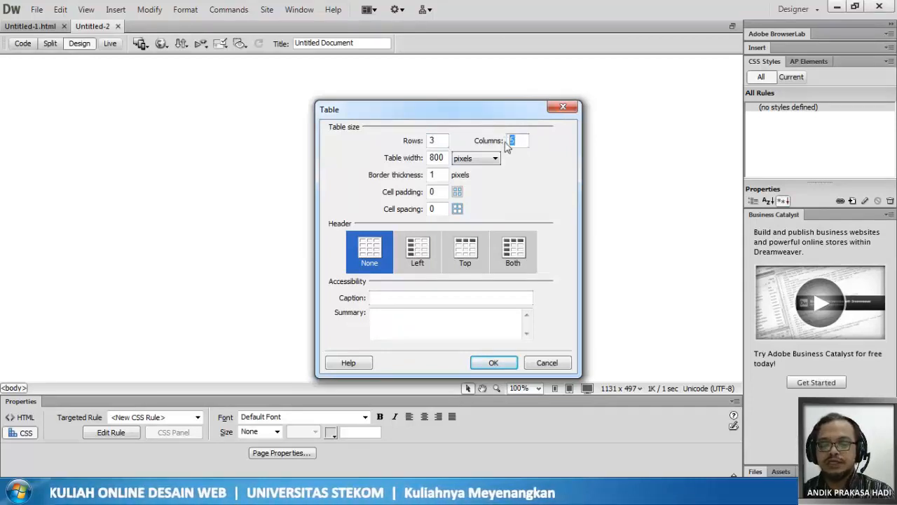
type("2")
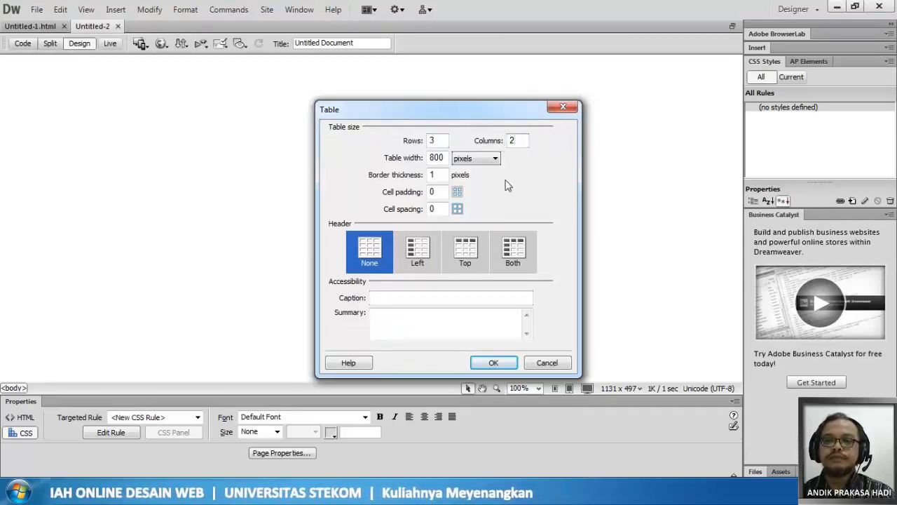
double_click(443, 173)
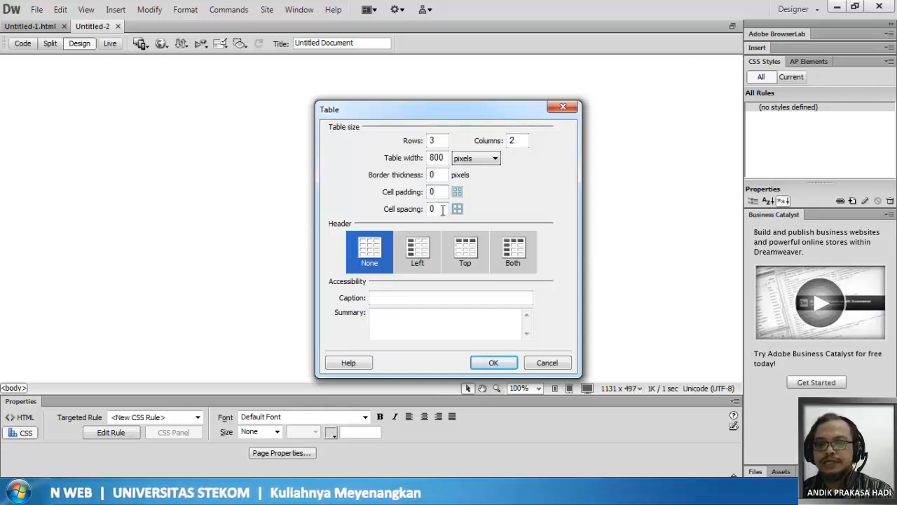
left_click_drag(442, 209, 426, 210)
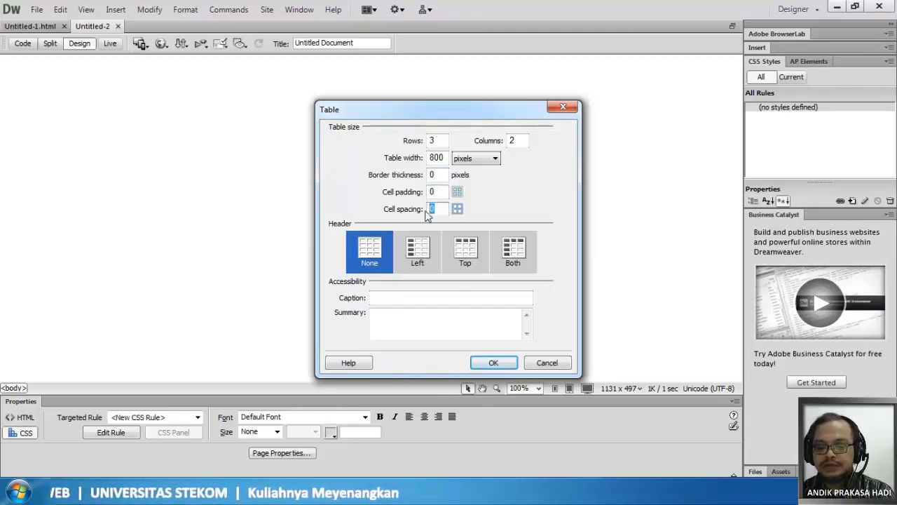
type("10")
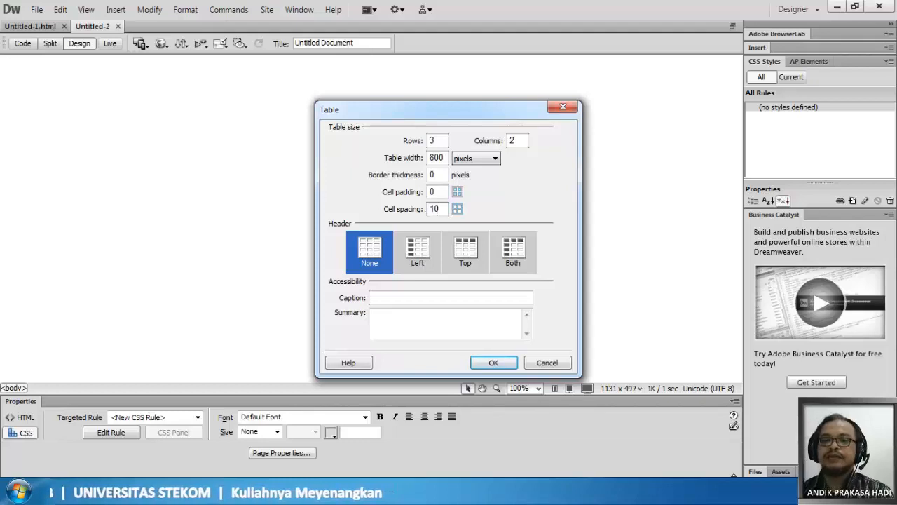
left_click(493, 362)
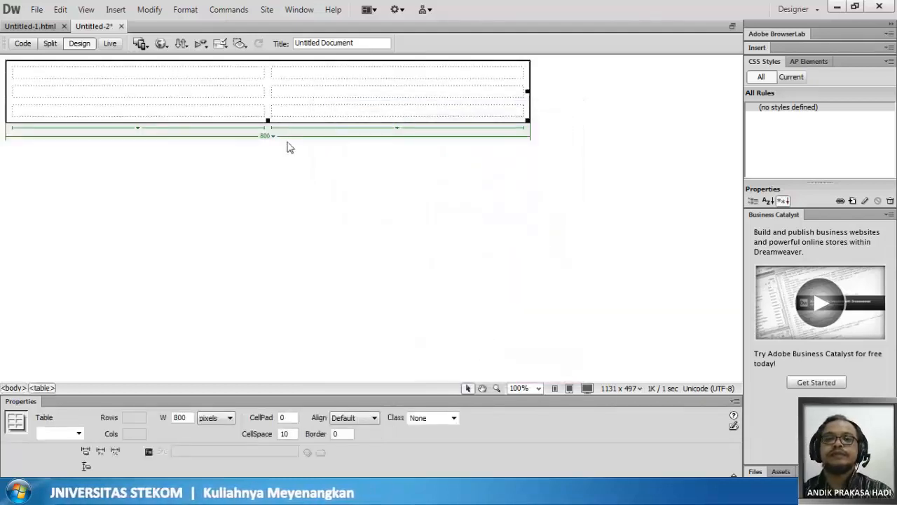
- Start inserting an image in the table's first cell and browse drive D to the "04. Tabel" folder inside the DW course folder
left_click(101, 76)
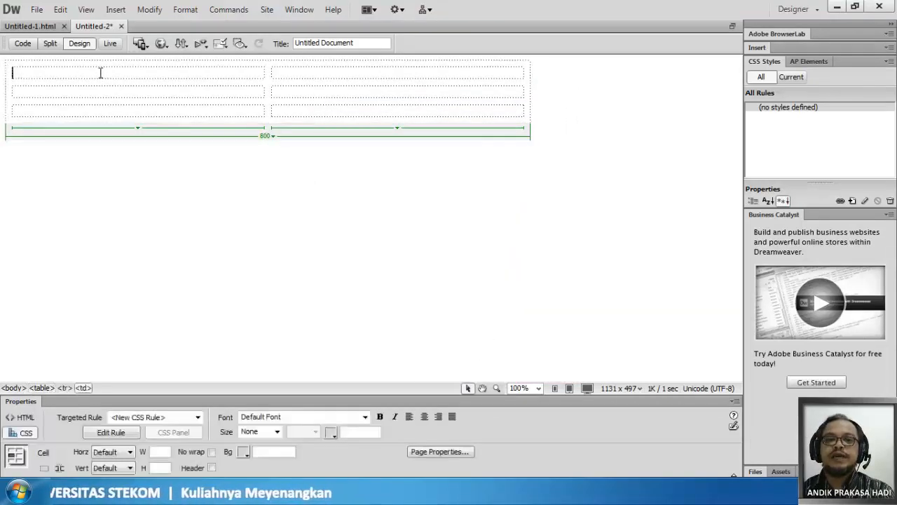
left_click(115, 10)
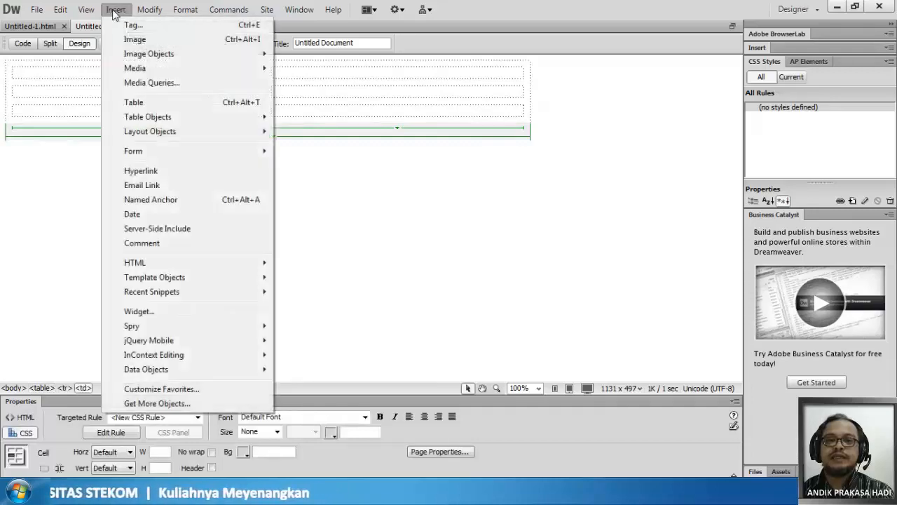
left_click(133, 40)
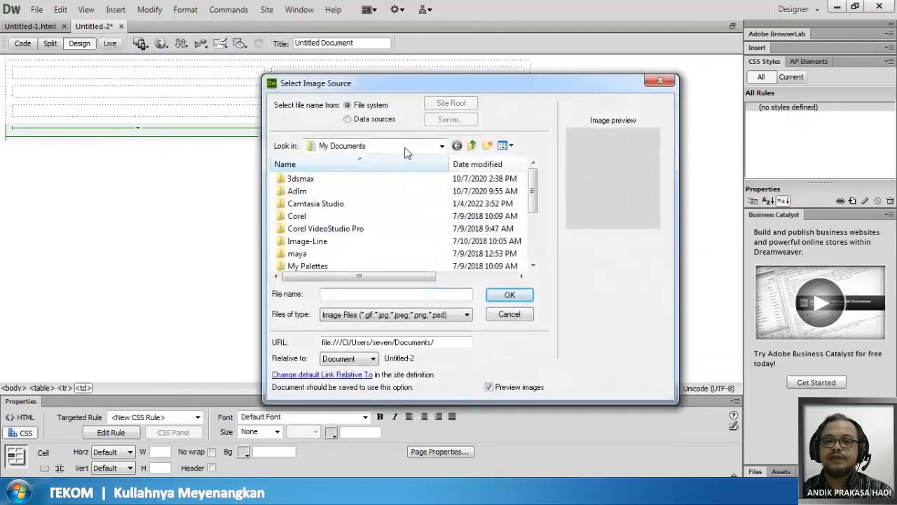
left_click(406, 146)
left_click(391, 237)
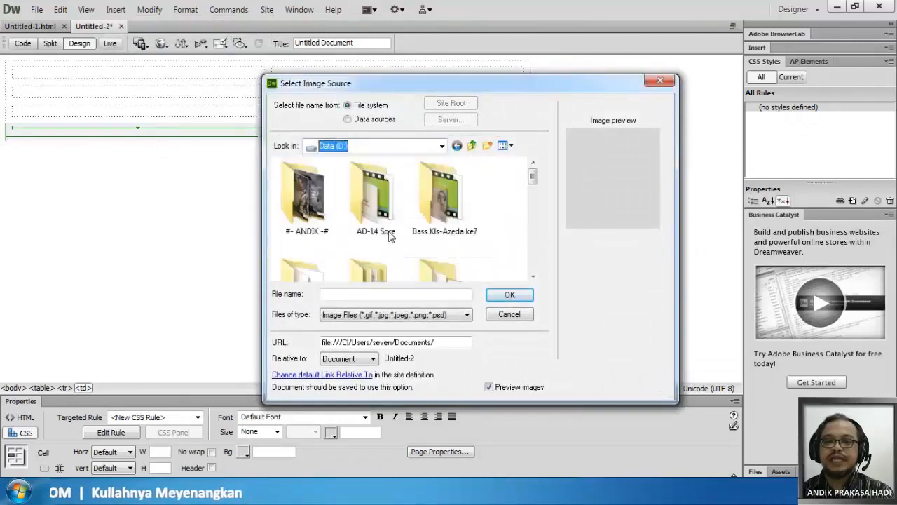
double_click(312, 196)
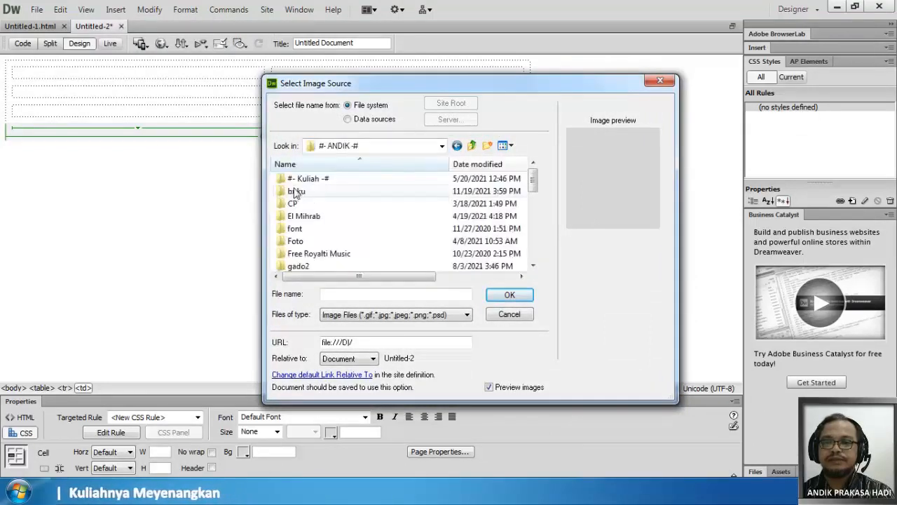
double_click(317, 180)
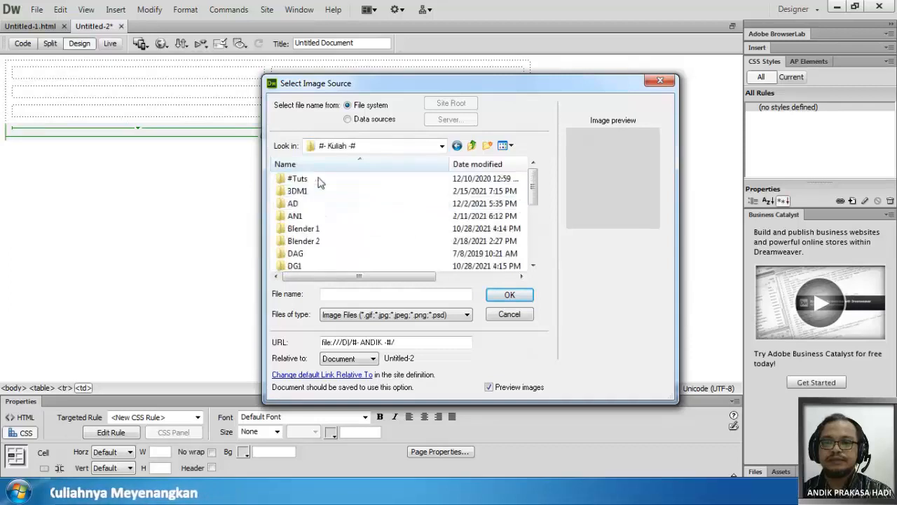
scroll(315, 230, "down", 2)
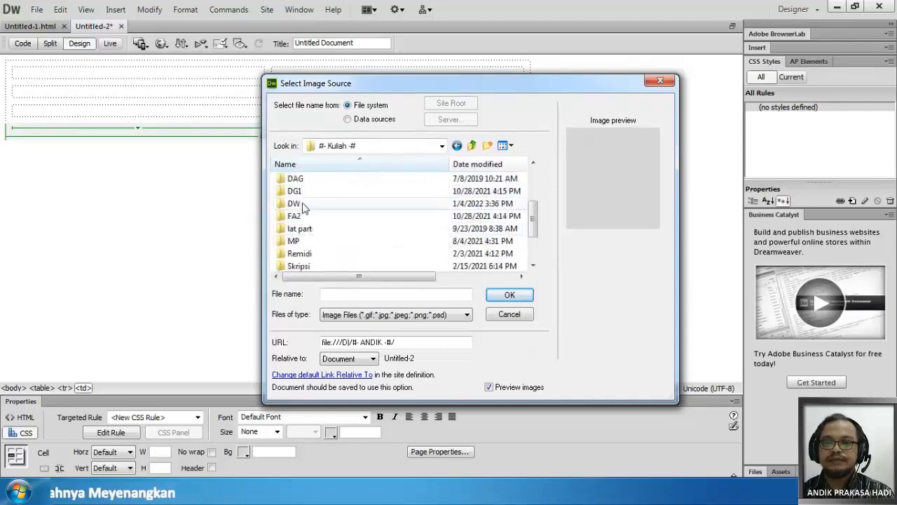
double_click(293, 203)
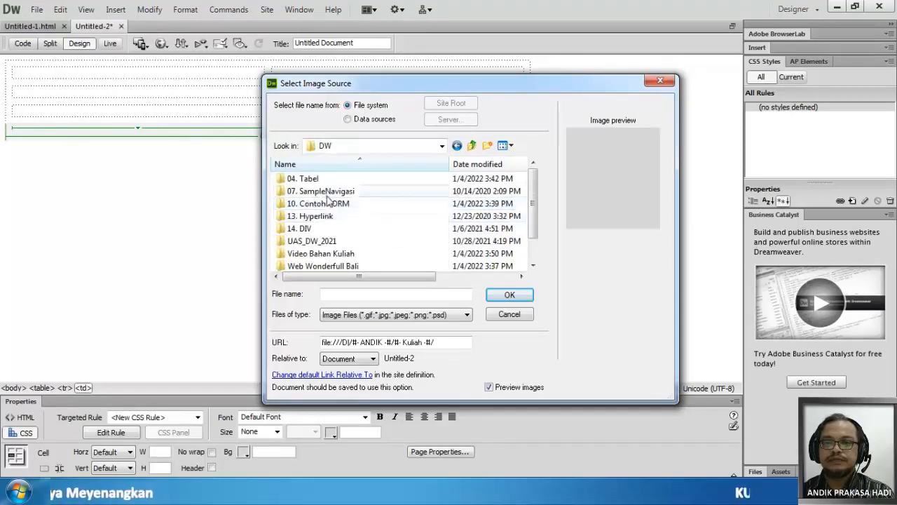
double_click(304, 179)
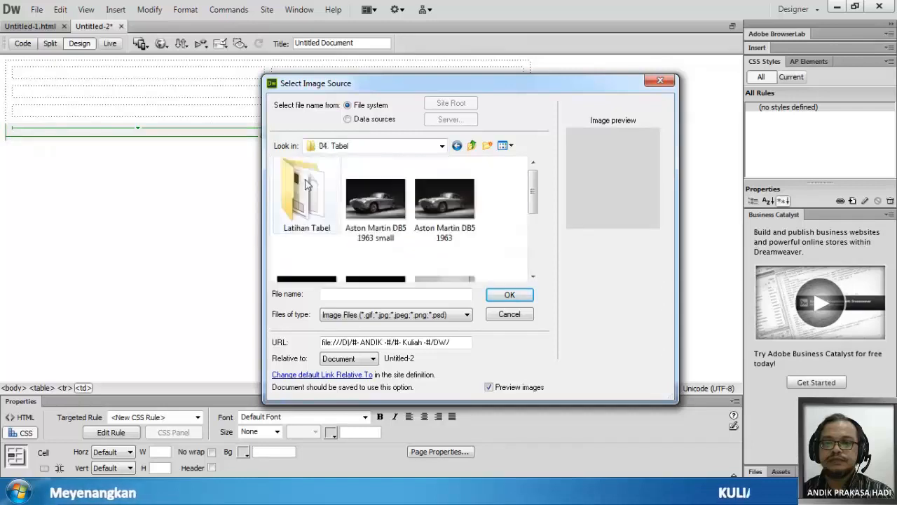
- Insert the "Aston Martin DB5 1963 small" image without alternate text and narrow the first column to the image's width
left_click(397, 223)
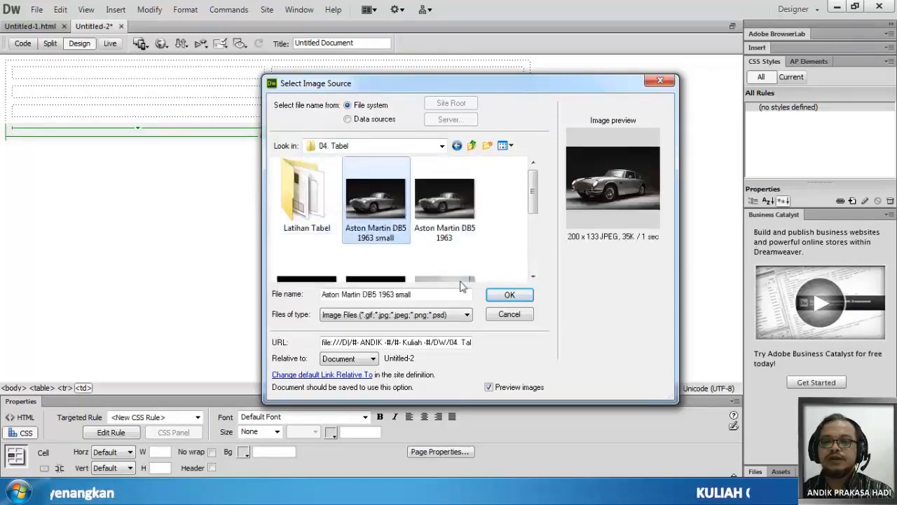
left_click(525, 296)
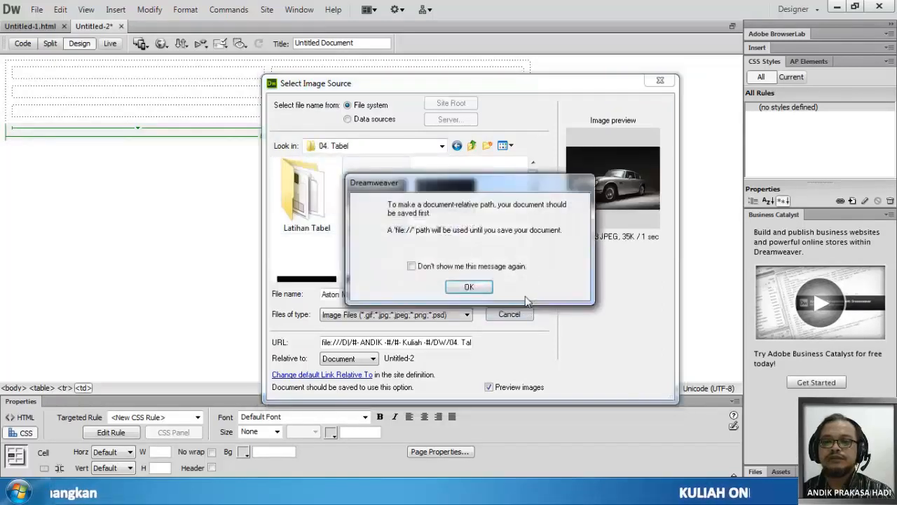
left_click(477, 290)
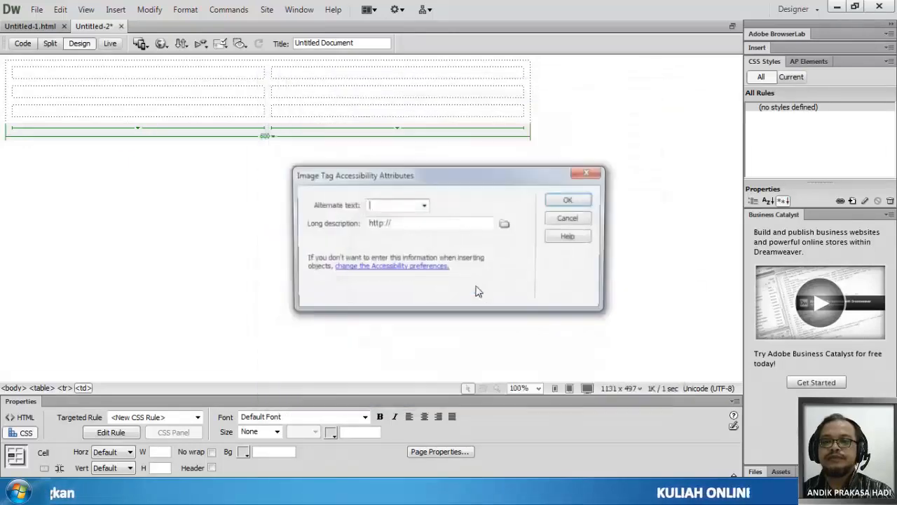
left_click(586, 207)
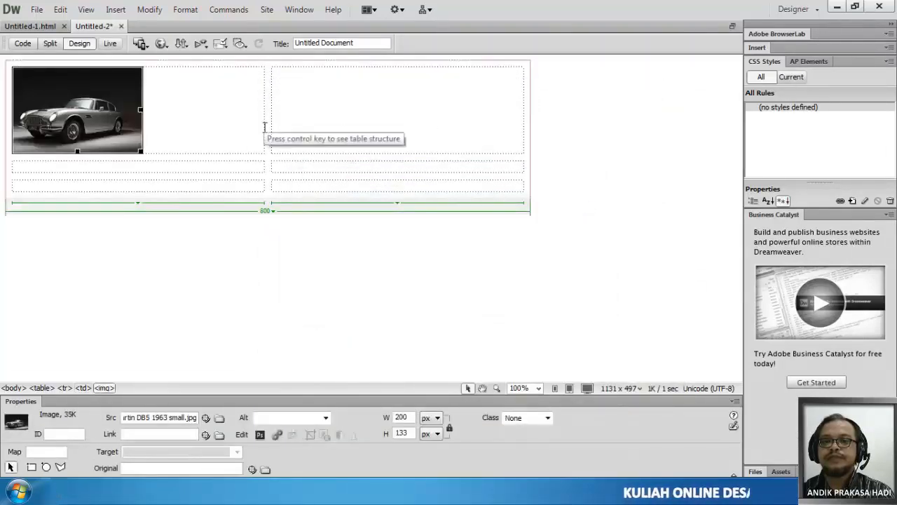
left_click_drag(266, 126, 112, 127)
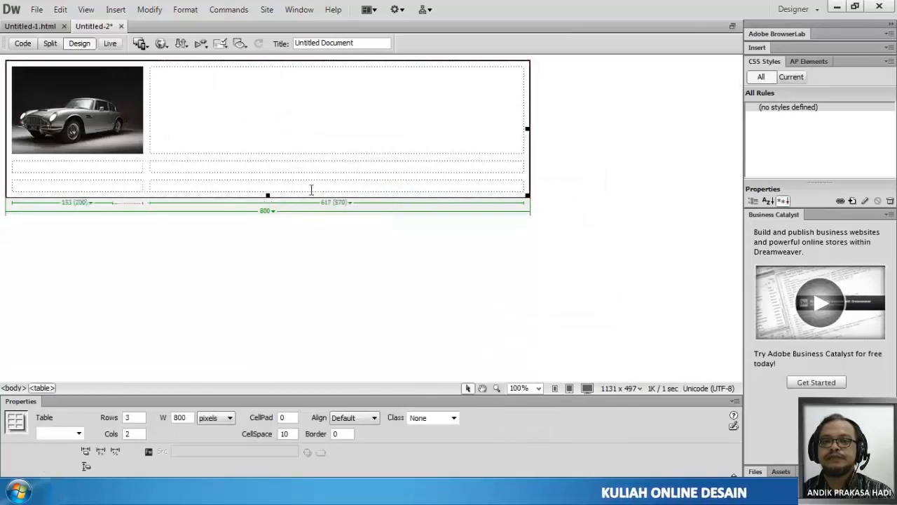
- Enter "NAMA MOBIL" in the first row's second cell, followed by a new paragraph with about two lines of random filler text
left_click(207, 78)
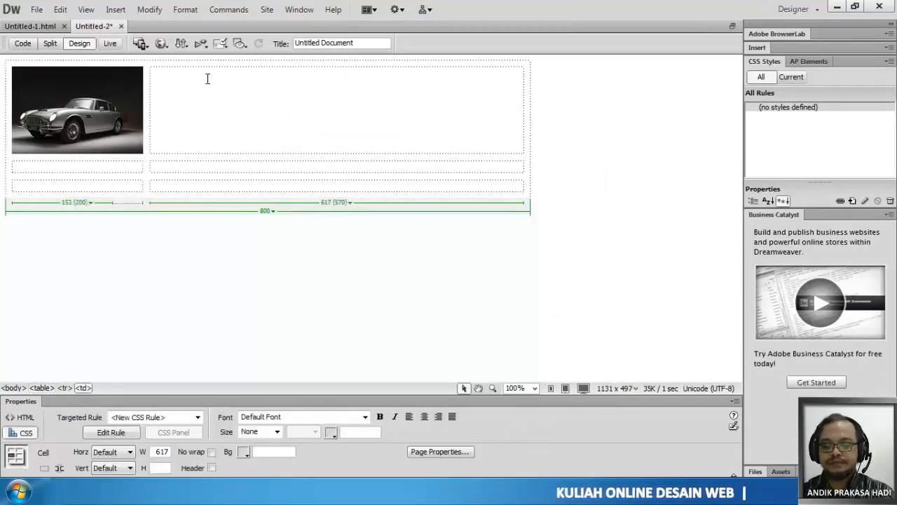
type("NAMA")
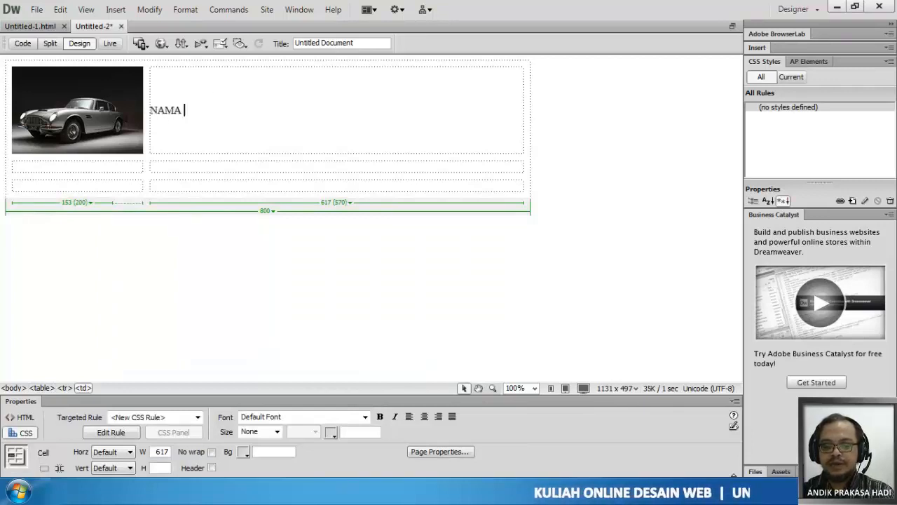
type(" M")
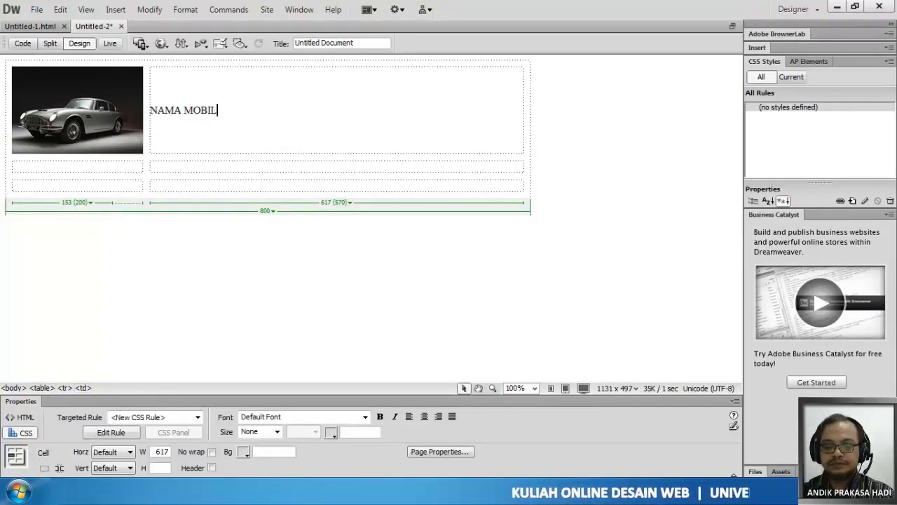
type("OBIL")
key("Return")
type("lskdjf sldkj")
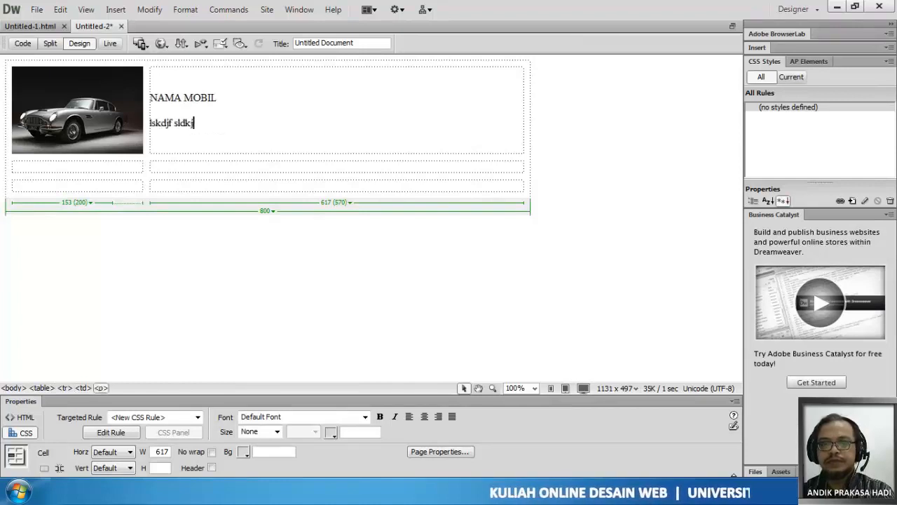
type("fsldkfjlskdjflskdjf lskdjf slkjdf lksdjf ljsd")
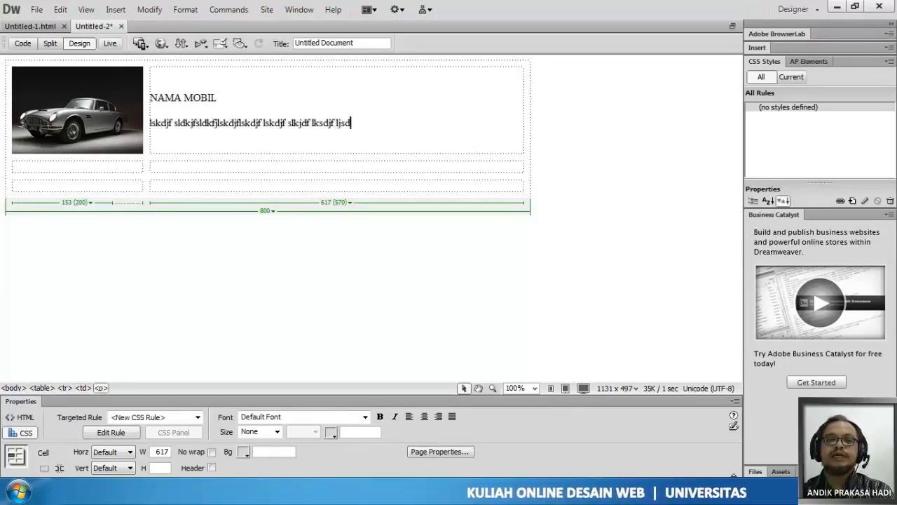
type("lf jflksdj fljsdf ljsdl fjsdlfjlsdlfjlsdjlfjsdl ")
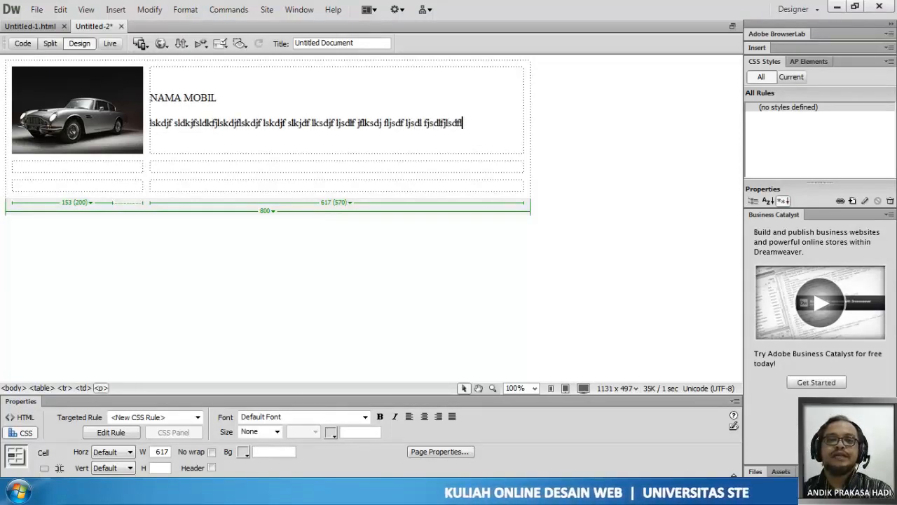
type("fjlsdj flsdjflsd jflsjfl sdjfl")
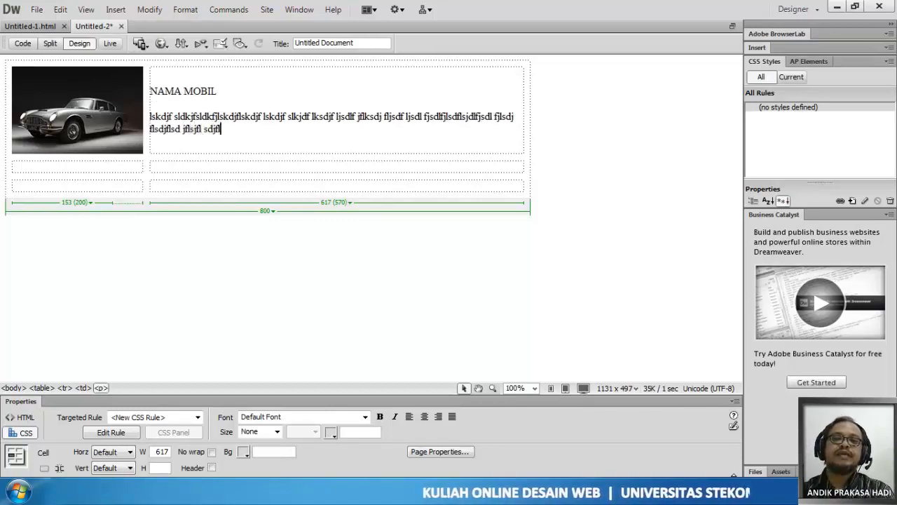
type("ksd jflsdjfl skjdfsldkfjs dlfkjsdlfjsldk f")
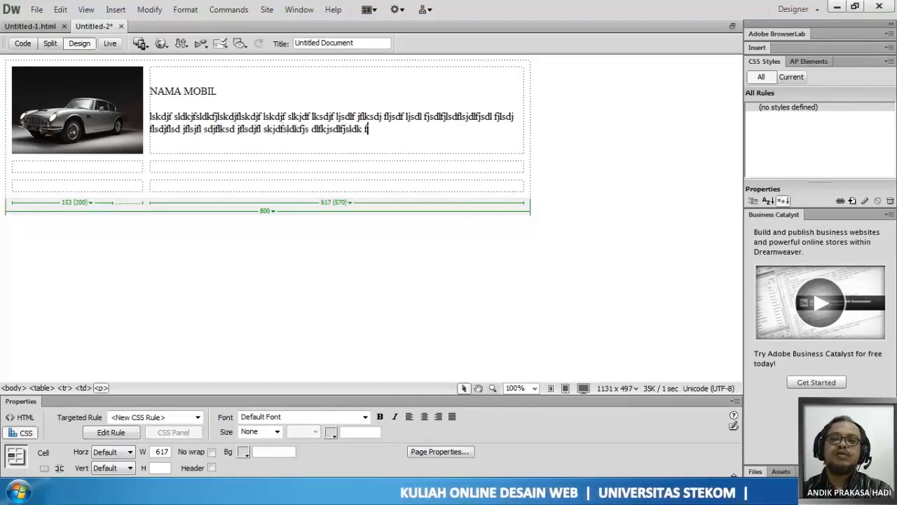
type("jsldfkjs ldfkjsld fjsldkfj lsf.")
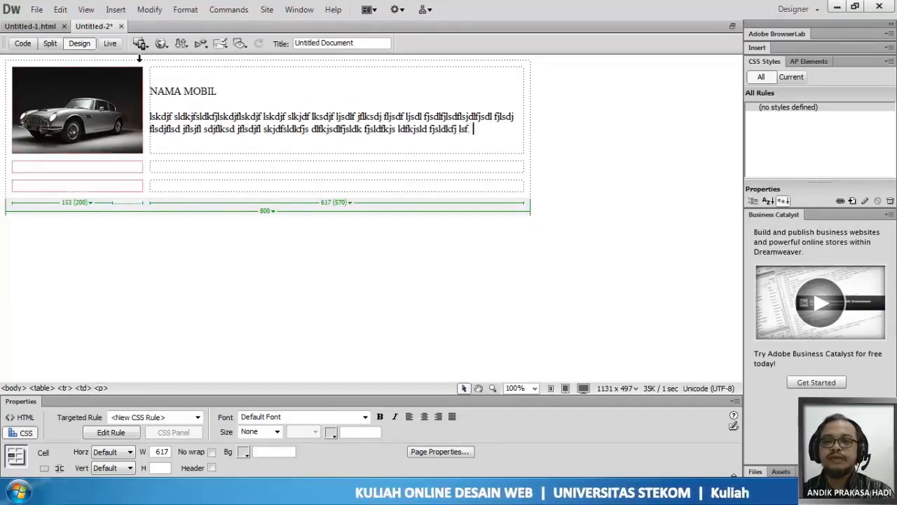
- Duplicate the filler text under "NAMA MOBIL" by pasting a copy at the end of the same paragraph
left_click_drag(151, 115, 319, 145)
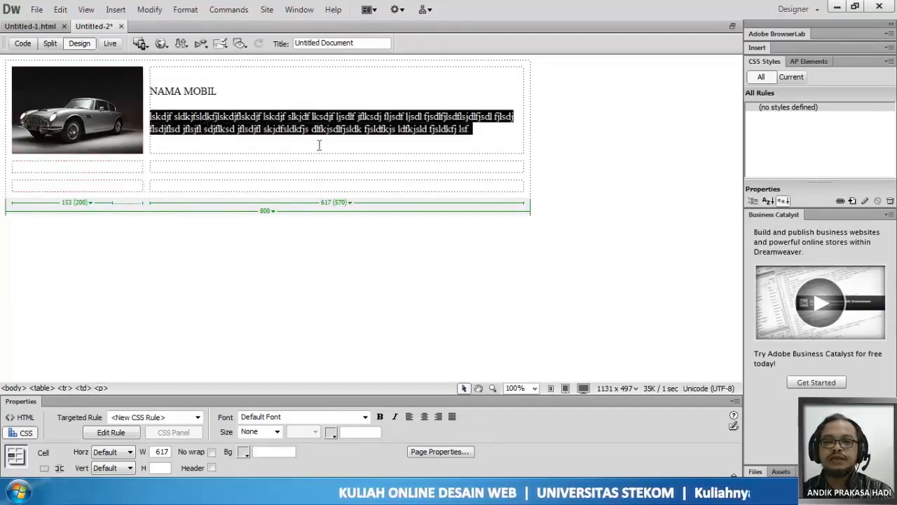
left_click(489, 131)
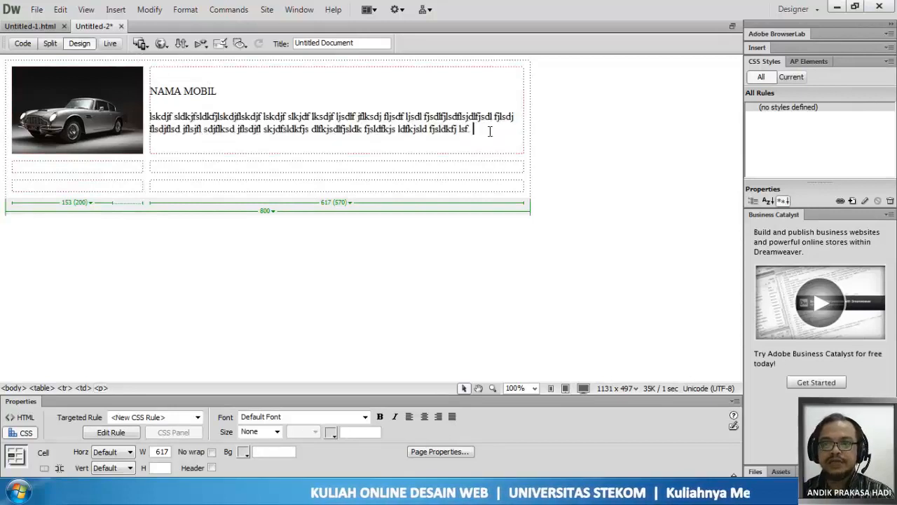
type("lskdjf sldkjfsldkfjlskdjflskdjf lskdjf slkjdf lksdjf ljsdlf jflksdj fljsdf ljsdl fjsdlfjlsdflsdjlfjsdl fjlsdj flsdjflsd jflsjfl sdjflksd jflsdjfl skjdfsldkfjs dlfkjsdlfjsldk fjsldfkjs ldfkjsld fjsldkfj lsf.")
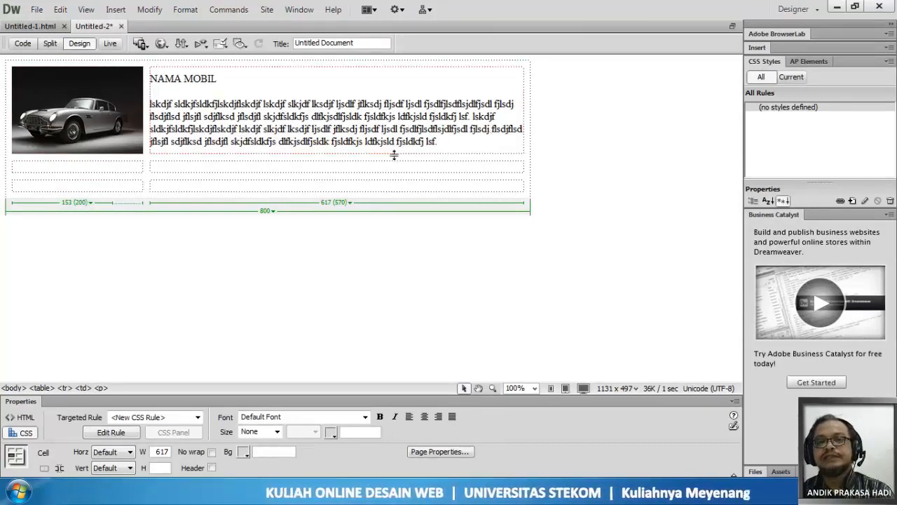
- Insert the "Datsun 240Z 1972 small" image without alternate text in the first cell of the second row
left_click(80, 167)
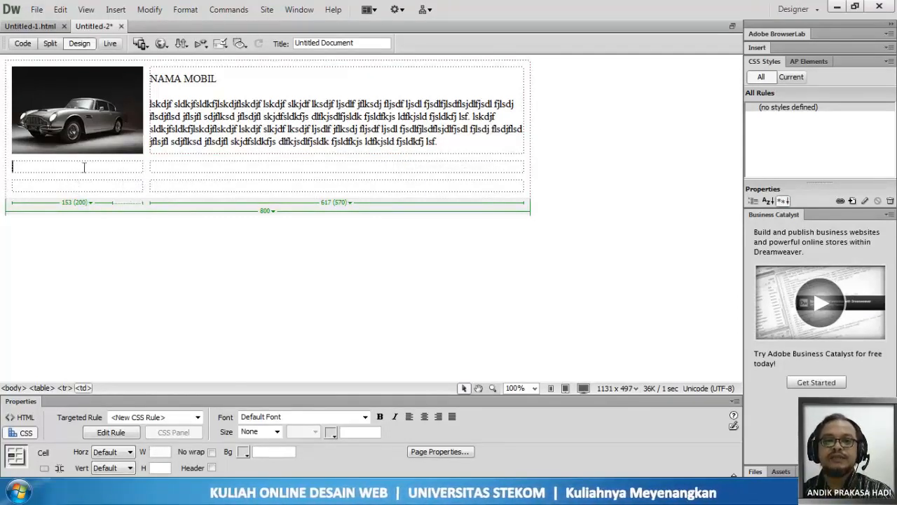
left_click(115, 9)
left_click(133, 40)
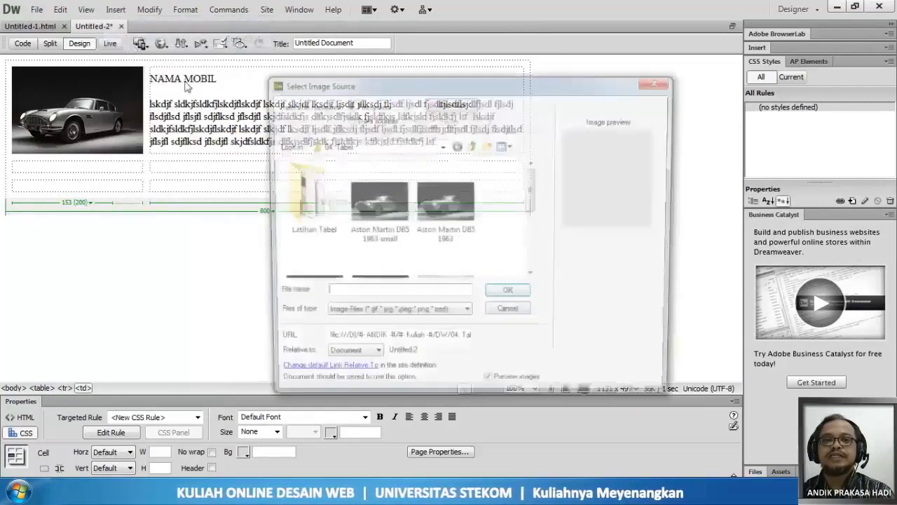
left_click_drag(535, 194, 537, 223)
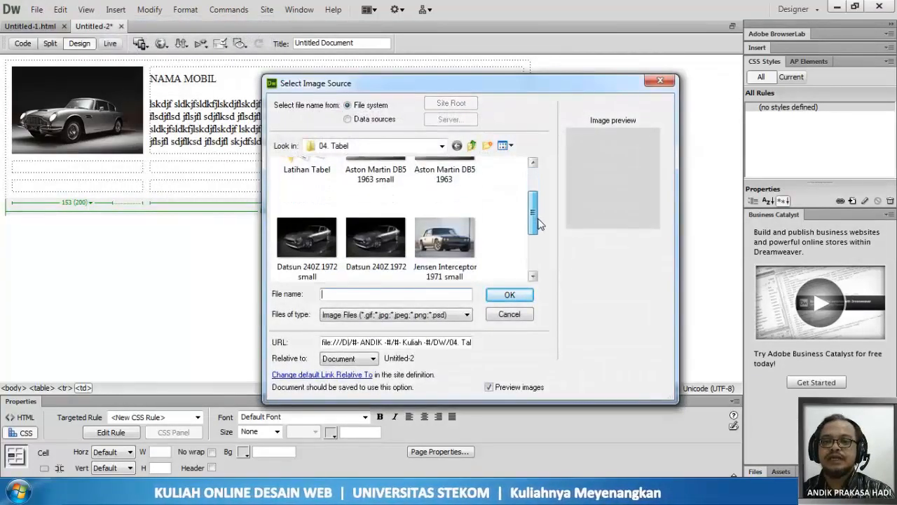
left_click(306, 236)
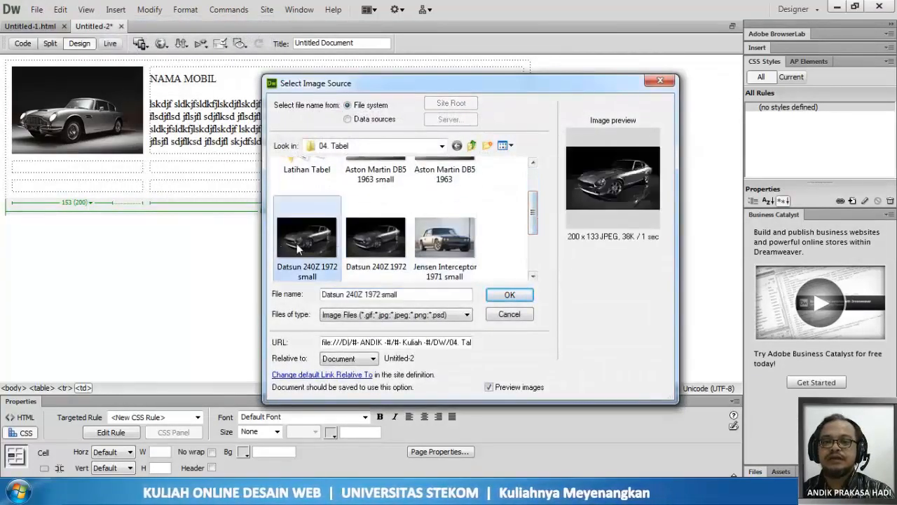
left_click(522, 294)
left_click(469, 287)
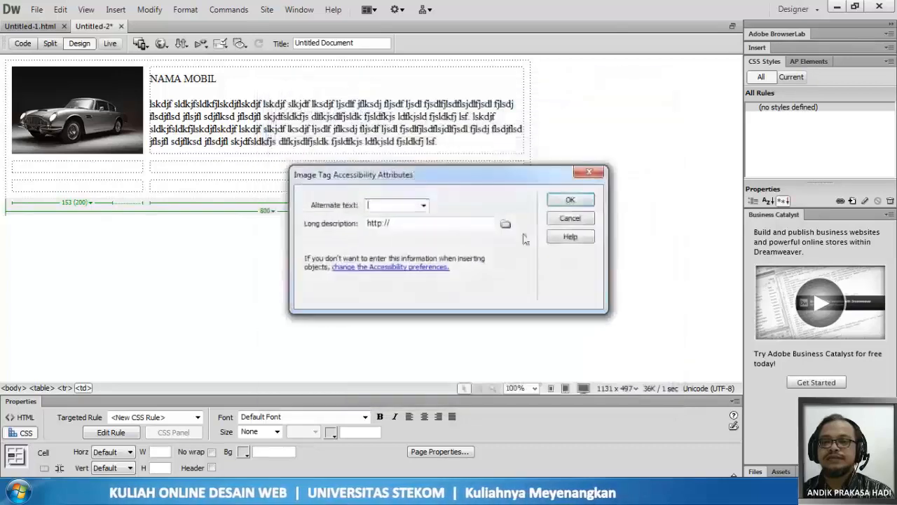
left_click(575, 202)
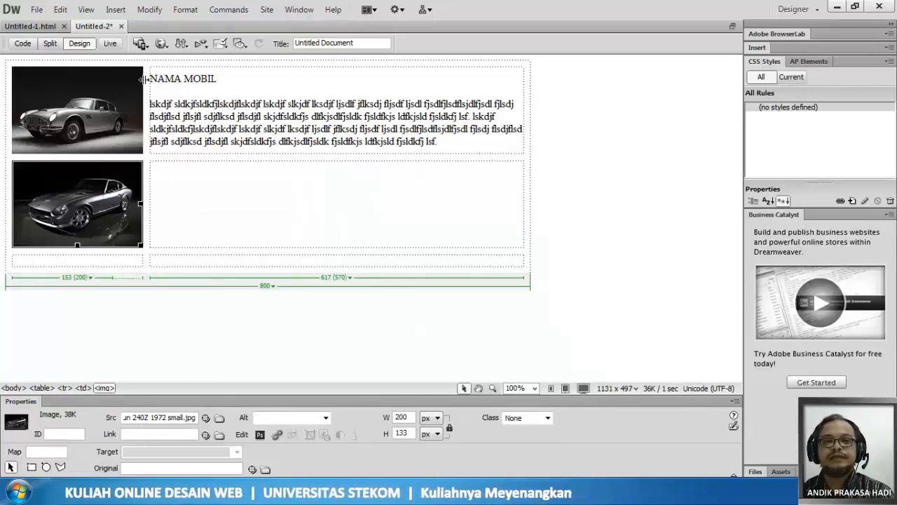
- Copy the "NAMA MOBIL" heading and its description from the first row into the second row's second cell
left_click_drag(153, 80, 438, 141)
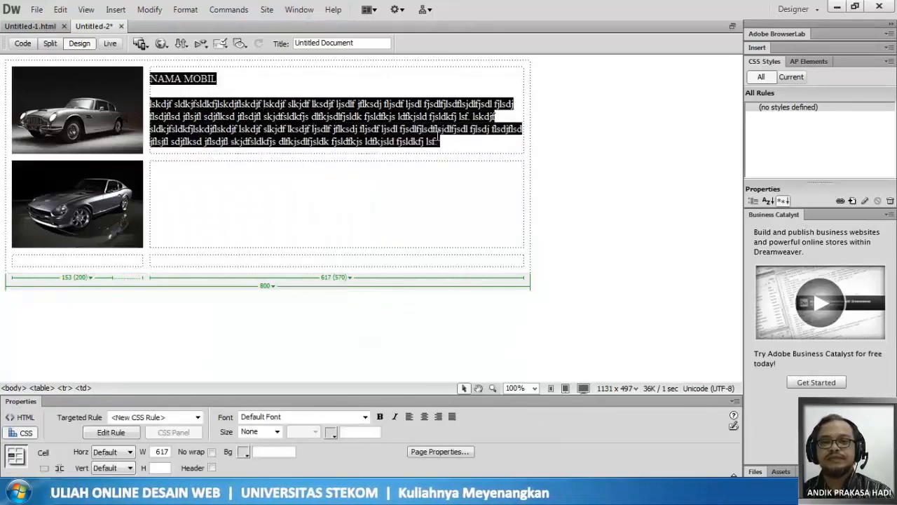
left_click(197, 182)
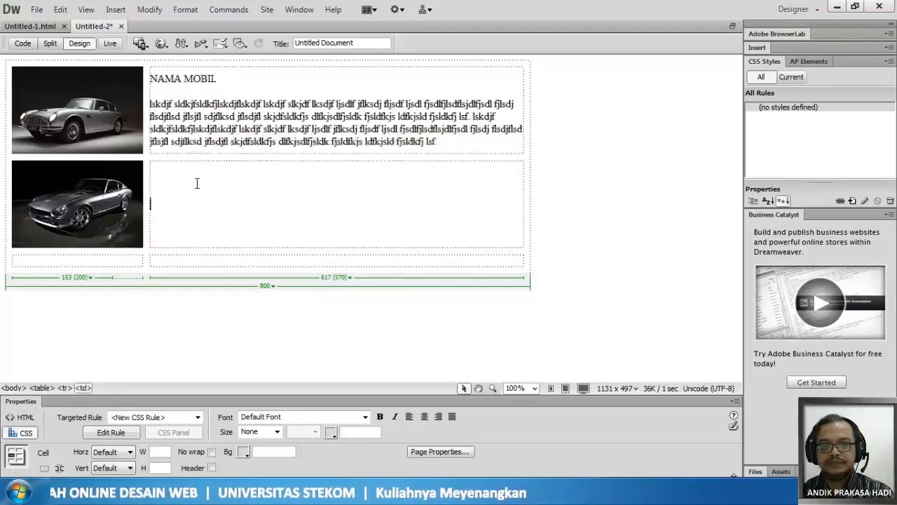
key("ctrl+v")
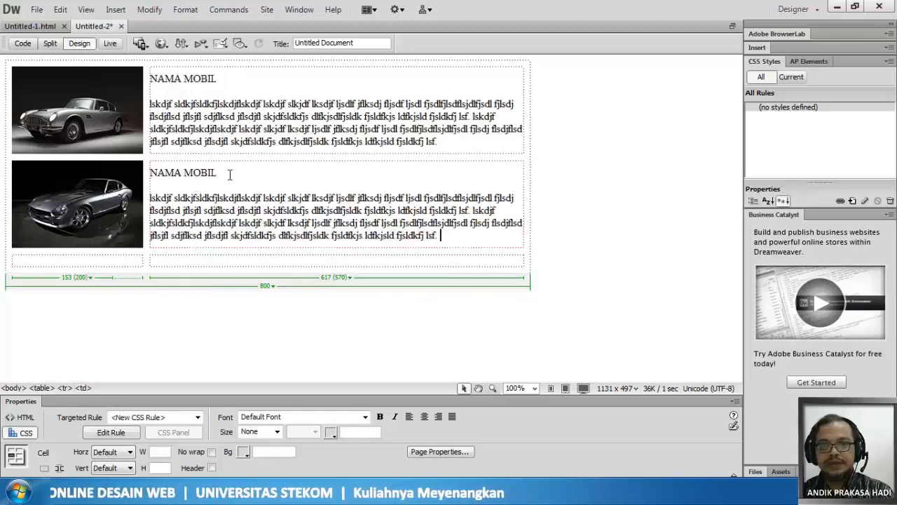
- Number the car headings so the first row reads "NAMA MOBIL 1" and the second row reads "NAMA MOBIL 2"
left_click(230, 174)
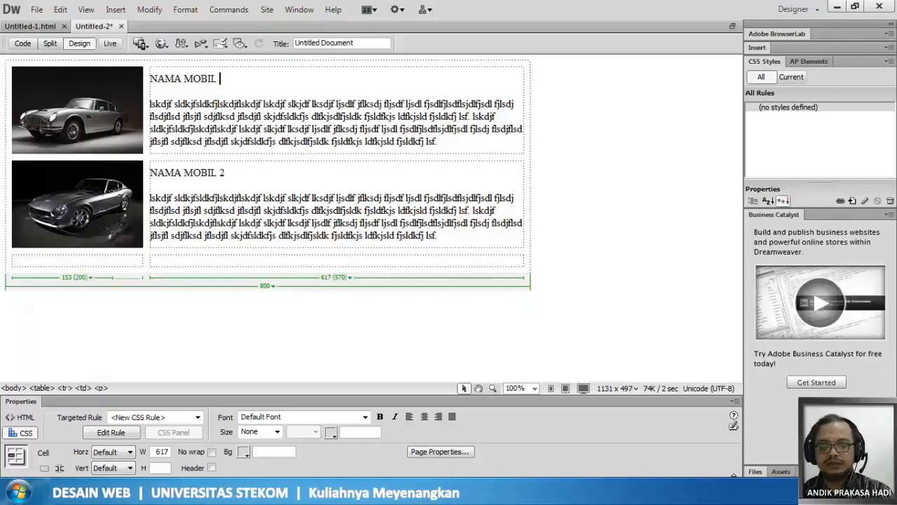
type("1")
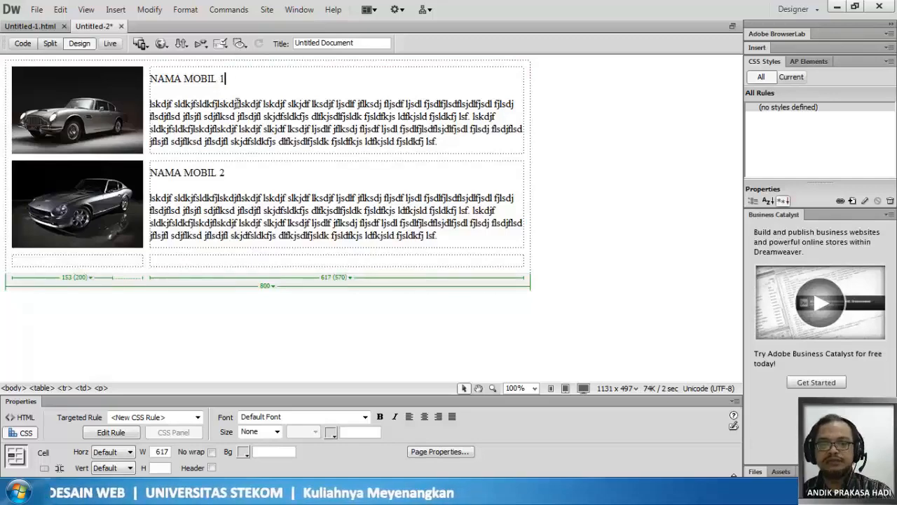
- Insert the "Jensen Interceptor 1971 small" image without alternate text in the first cell of the third row
left_click(127, 266)
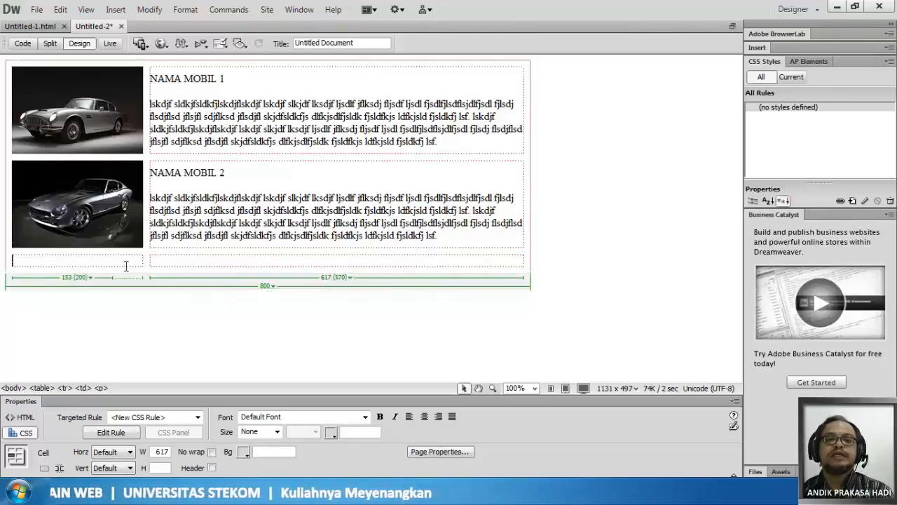
left_click(116, 9)
left_click(130, 40)
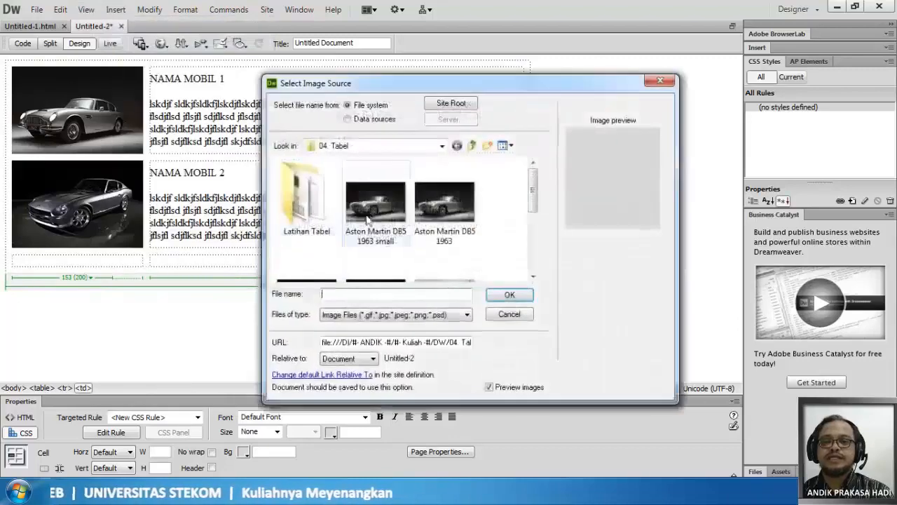
left_click_drag(531, 194, 533, 248)
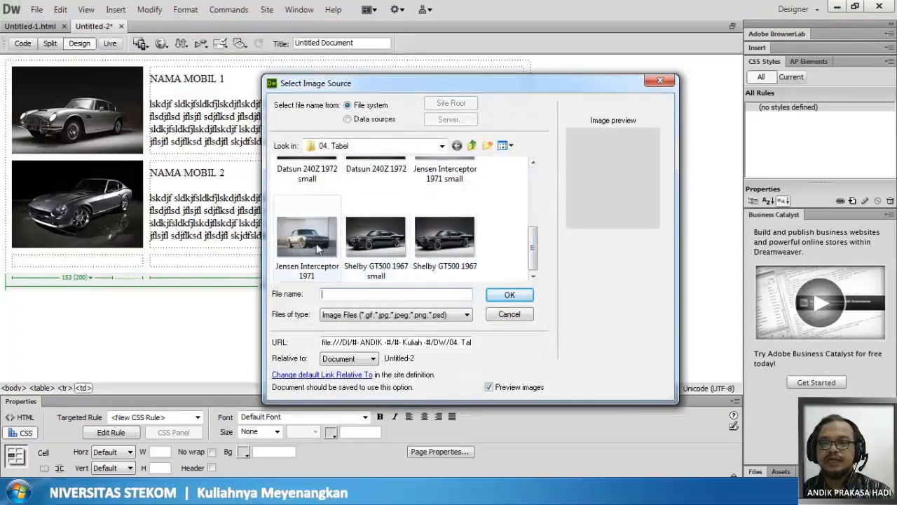
left_click(466, 175)
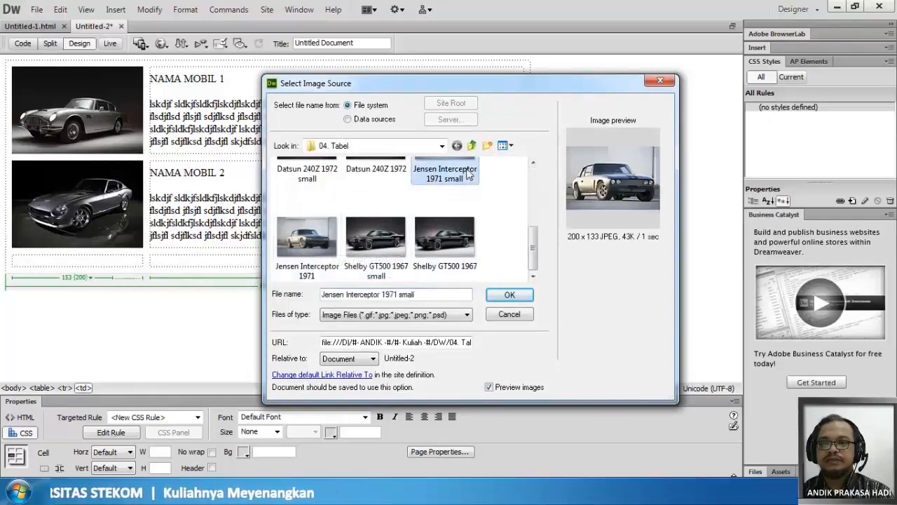
left_click(500, 300)
left_click(471, 285)
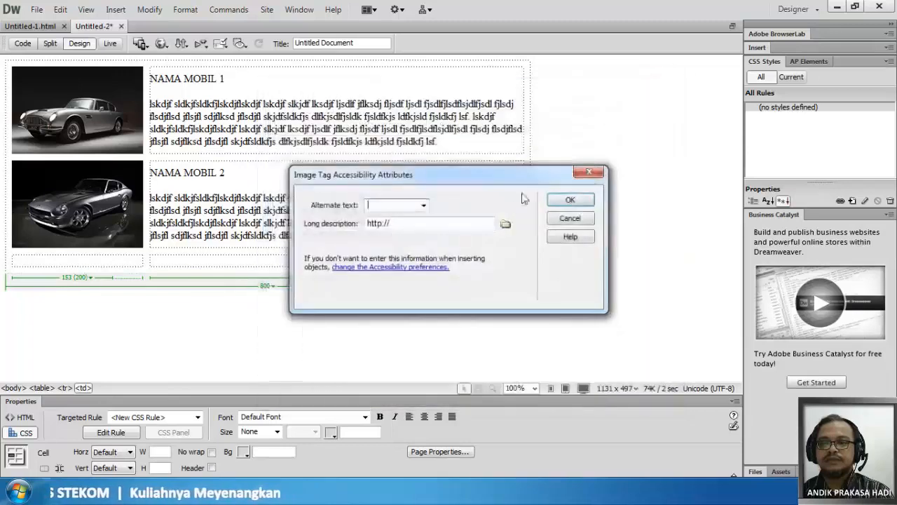
left_click(568, 201)
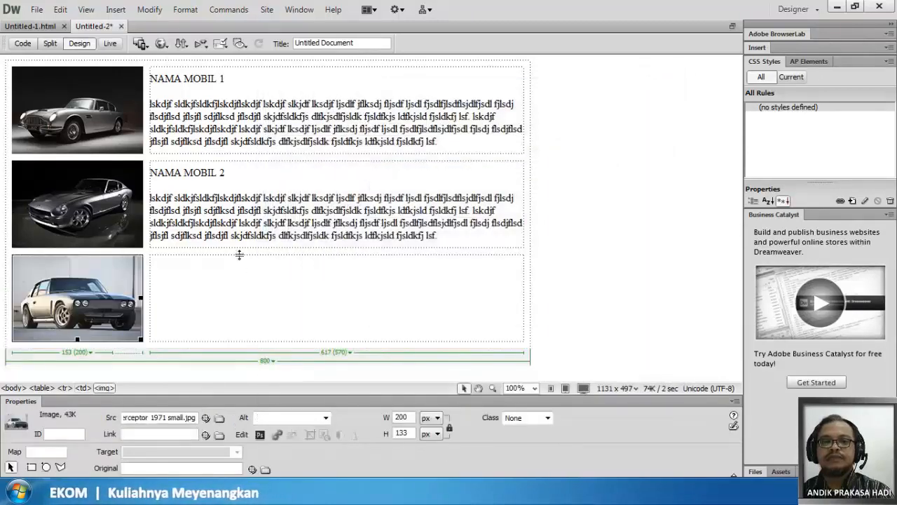
- Paste the copied heading and description into the third row's second cell and number the heading "NAMA MOBIL 3"
left_click(206, 264)
type("NAMA MOBIL lskdjf sldkjfsldkfjlskdjflskdjf lskdjf slkjdf lksdjf ljsdlf jflksdj fljsdf ljsdl fjsdlfjlsdflsdjlfjsdl fljsdj flsdjflsd jflsjfl sdjflksd jflsdjfl skjdfsldkfjs dlfkjsdlfjsldk fjsldfkjs ldfkjsld fjsldkfj lsf. lskdjf sldkfjsldkfjlskdjflskdjf lskdjf slkjdf lksdjf ljsdlf jflksdj fljsdf ljsdl fjsdlfjlsdflsdjlfjsdl fljsdj flsdjflsd jflsjfl sdjflksd jflsdjfl skjdfsldkfjs dlfkjsdlfjsldk fjsldfkjs ldfkjsld fjsldkfj lsf.")
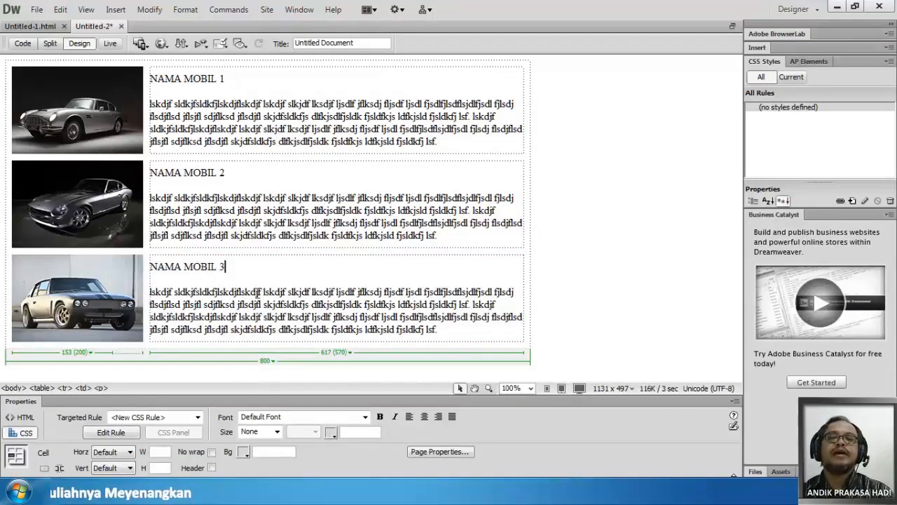
- Select the whole car table and set its alignment to Center
left_click(244, 58)
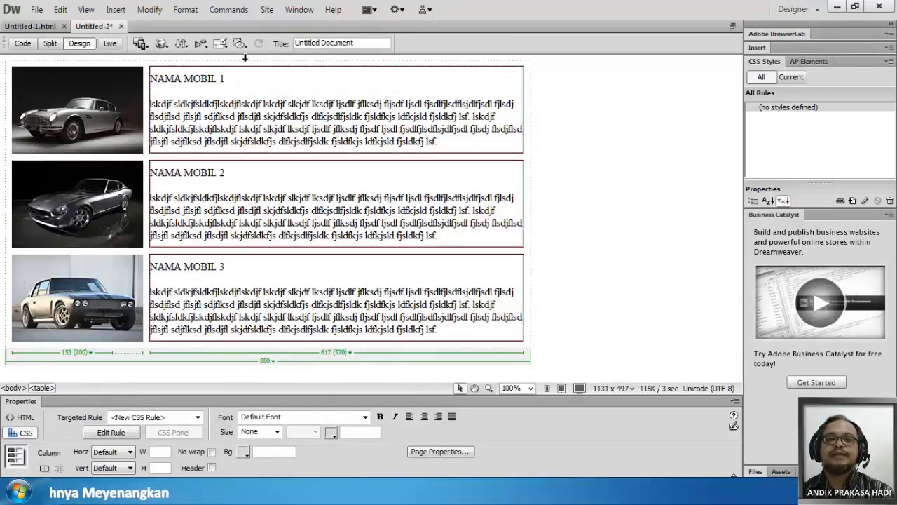
left_click(240, 305)
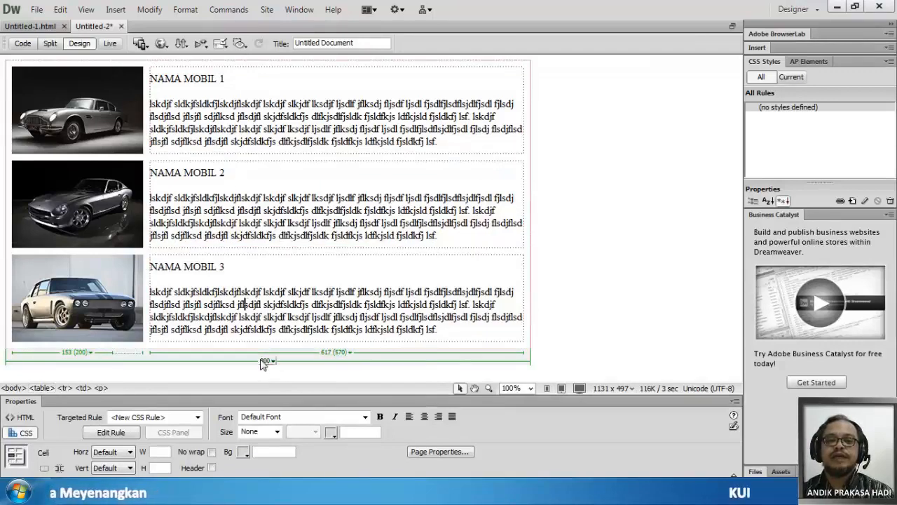
left_click(266, 361)
left_click(286, 372)
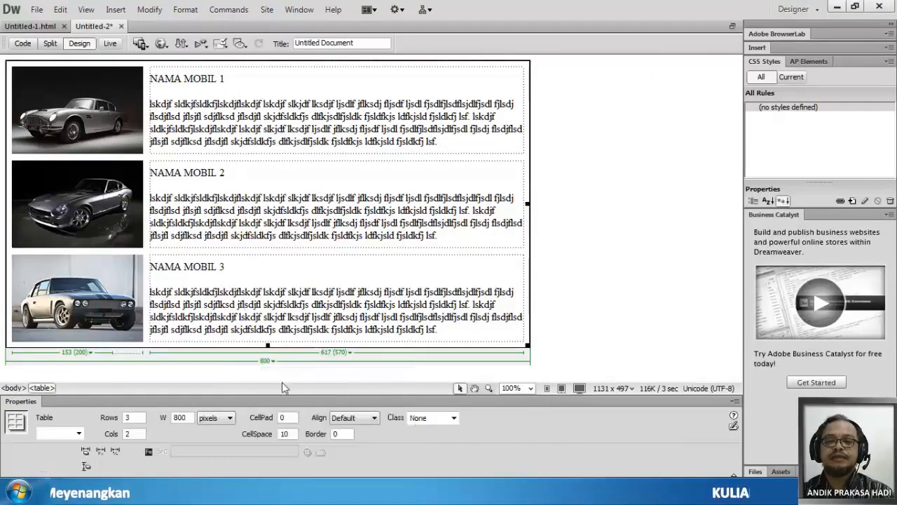
left_click(372, 418)
left_click(361, 447)
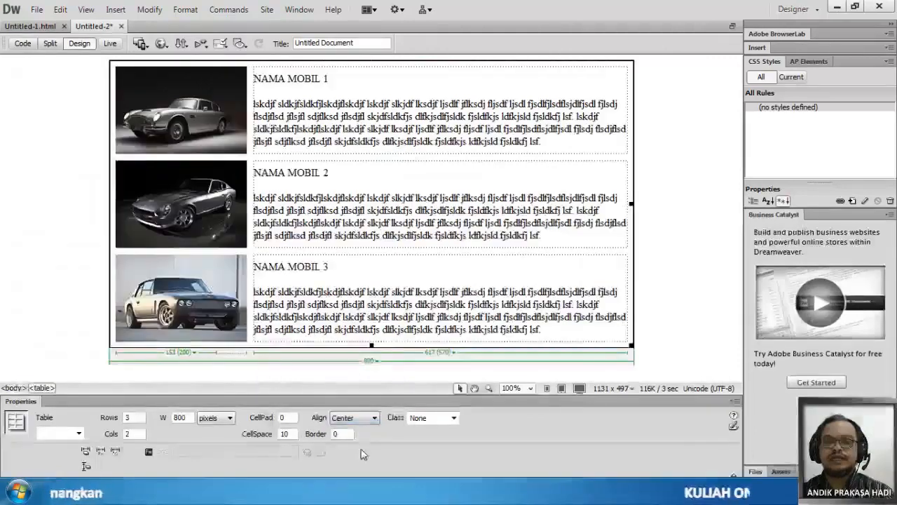
- Save the page as Untitled-2 in My Documents and copy its dependent image files to the same folder
left_click(36, 9)
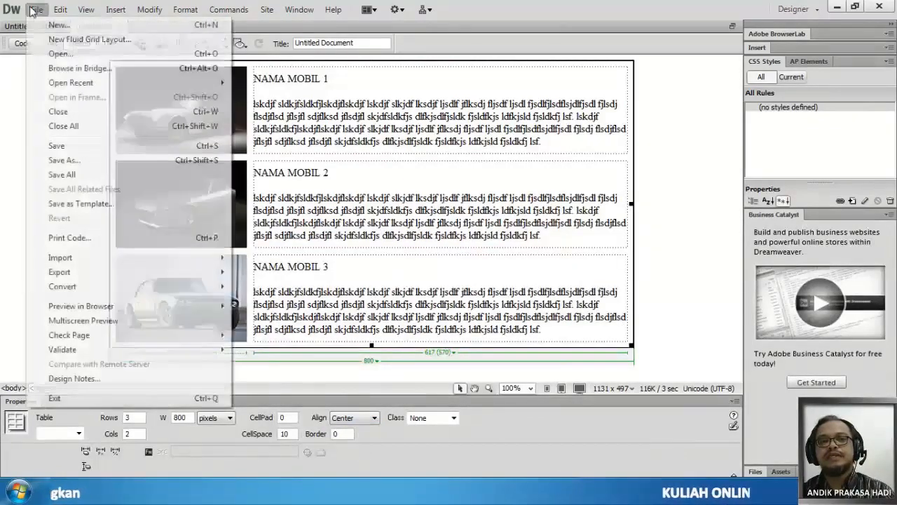
left_click(55, 149)
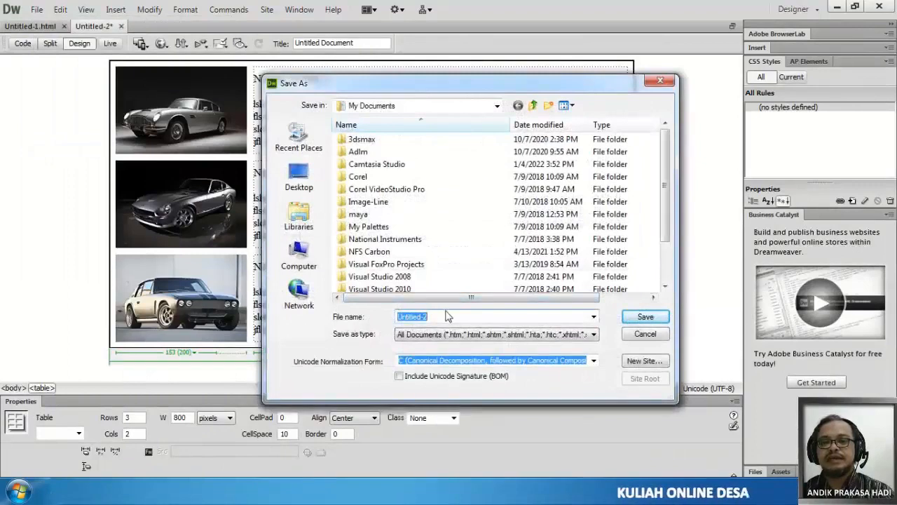
left_click(658, 321)
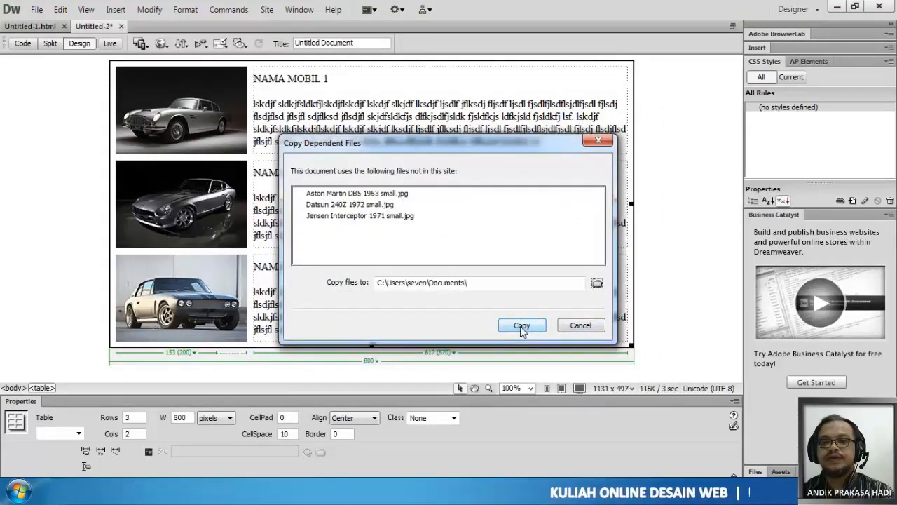
left_click(522, 326)
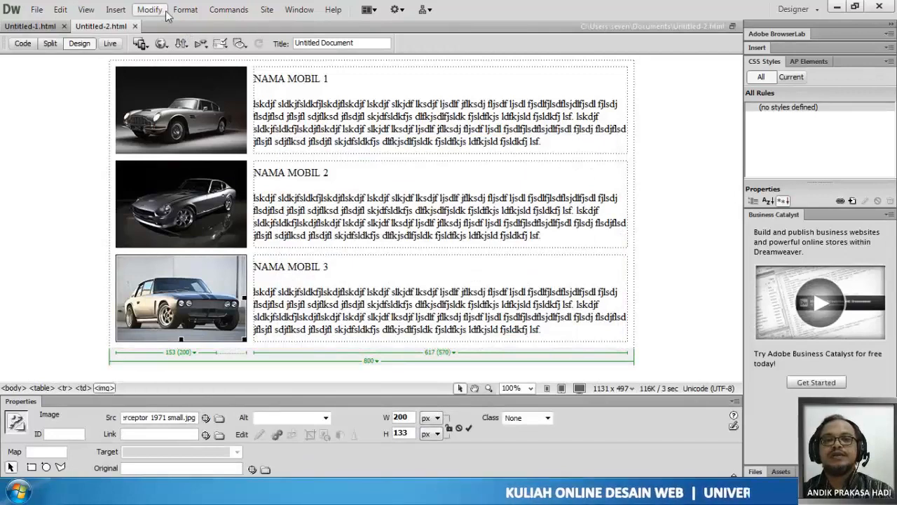
- Preview the page in Chrome and examine the first car's heading and description beside its image
left_click(162, 45)
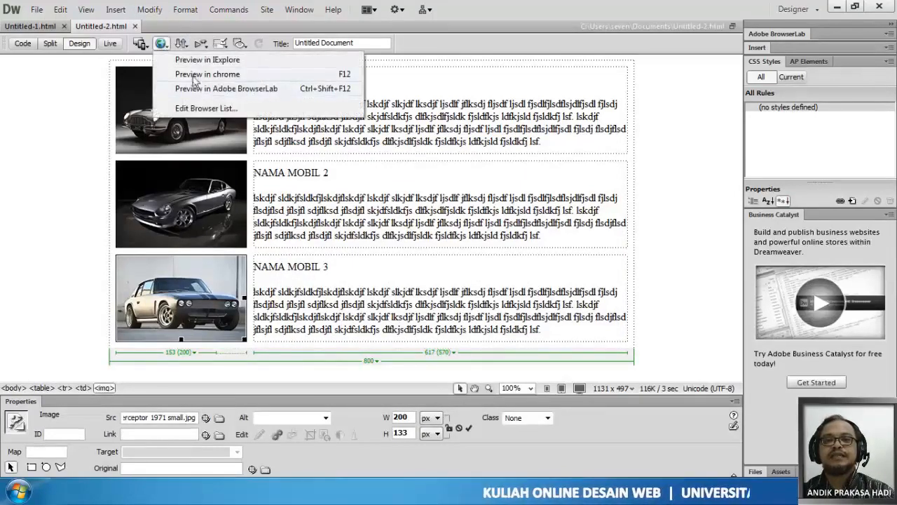
left_click(193, 75)
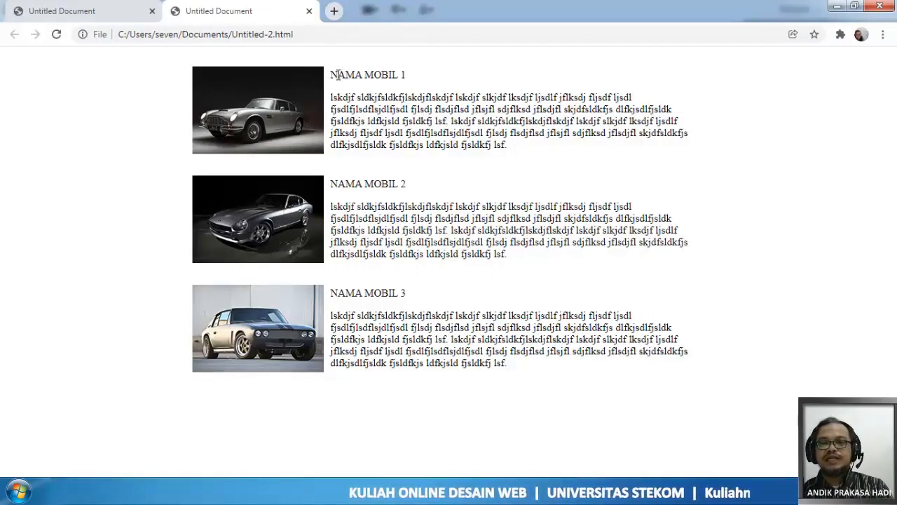
left_click_drag(331, 74, 417, 77)
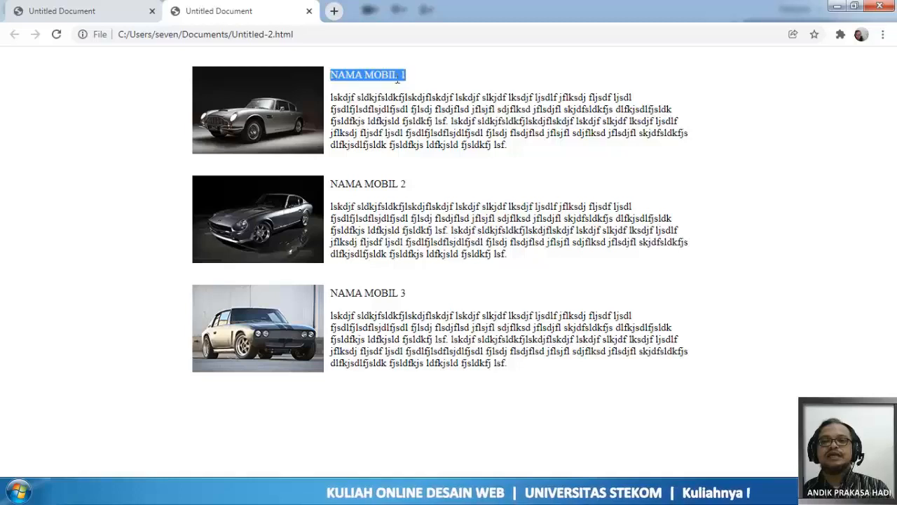
left_click_drag(334, 73, 408, 74)
left_click_drag(331, 96, 636, 145)
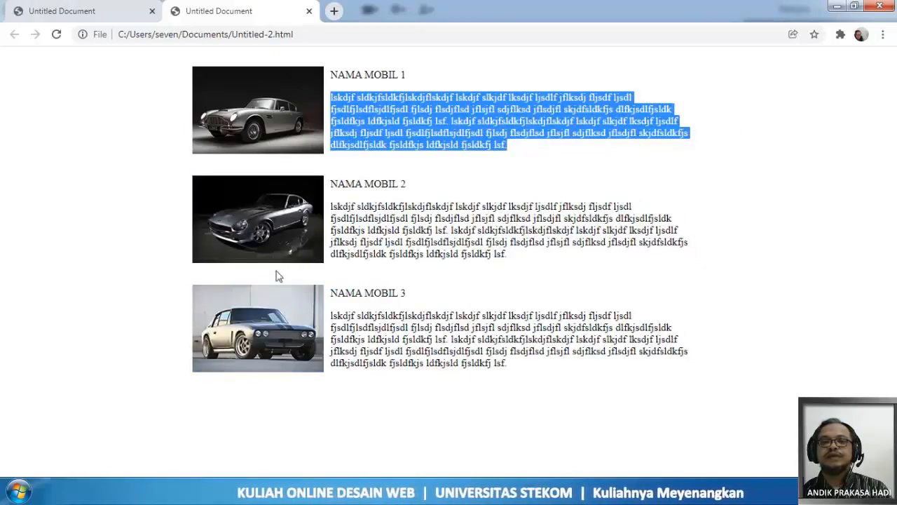
- Switch to the file explorer, open contoTabel from the "04. Tabel" folder inside DW on drive D, and look through the example page's layout
left_click(130, 491)
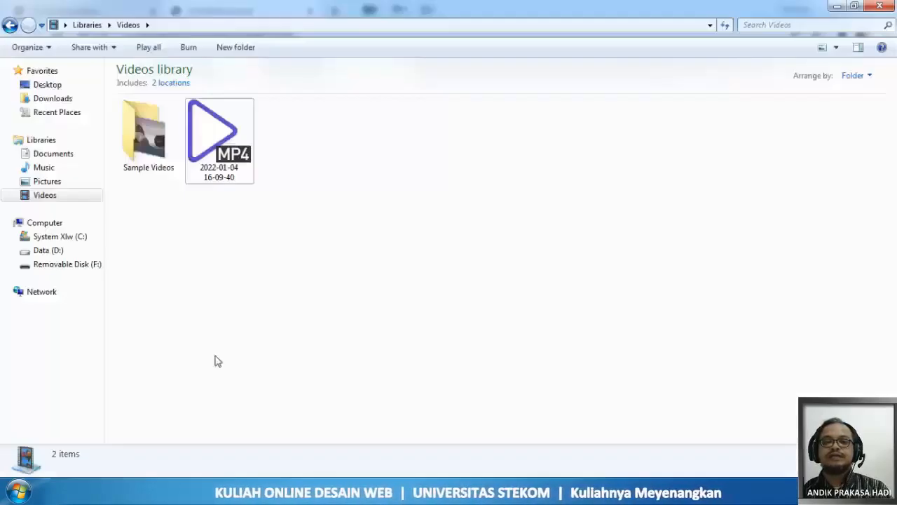
left_click(55, 252)
double_click(156, 91)
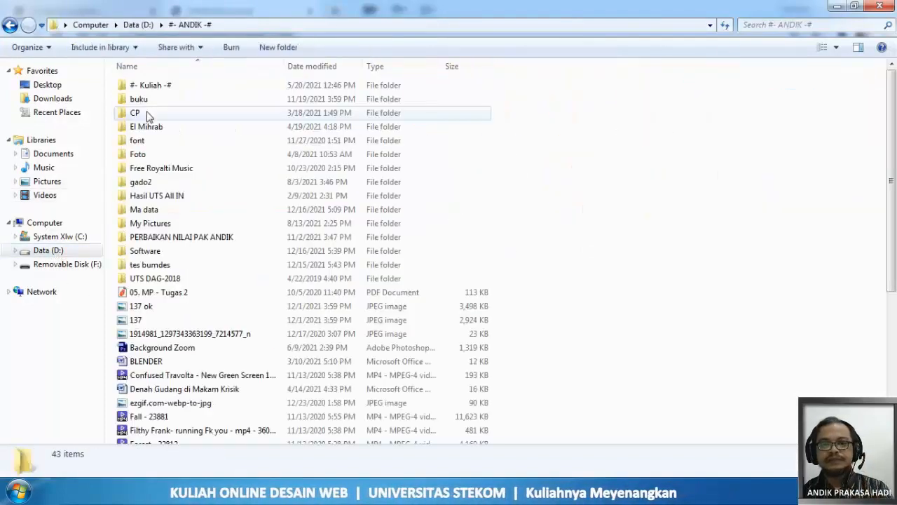
double_click(159, 84)
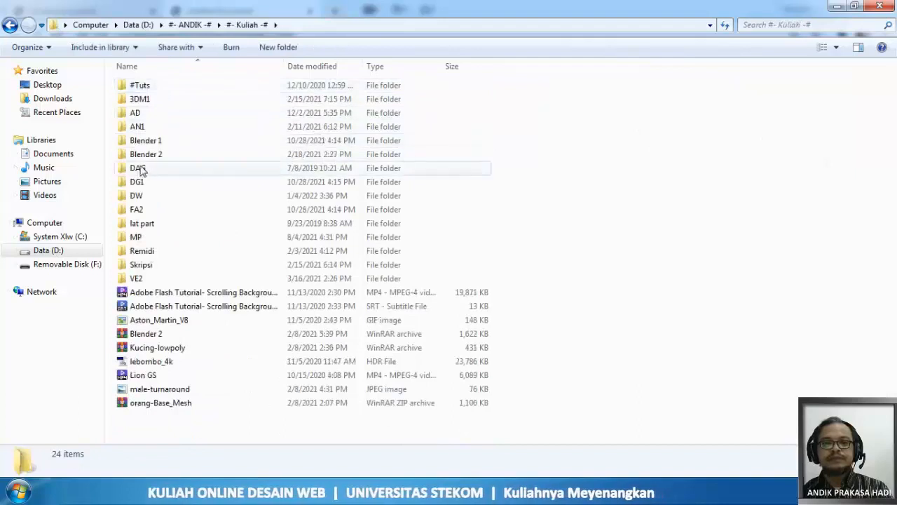
double_click(136, 196)
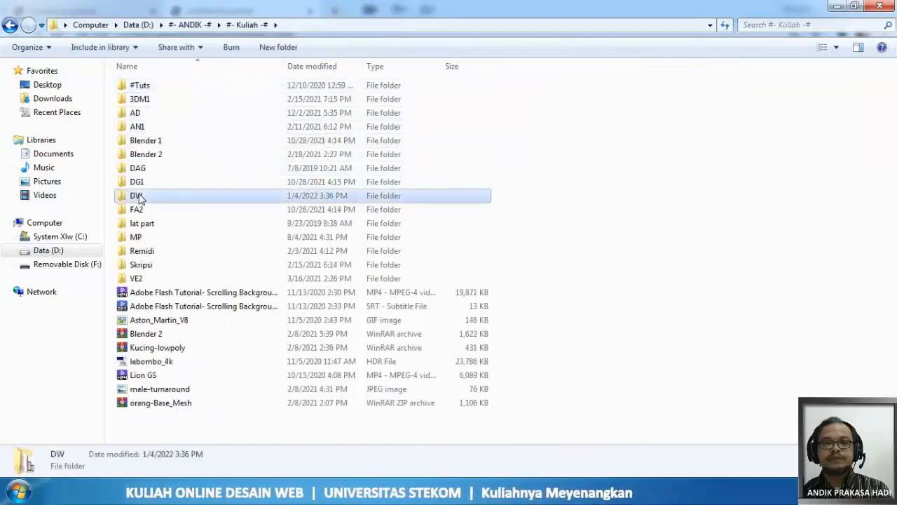
double_click(150, 90)
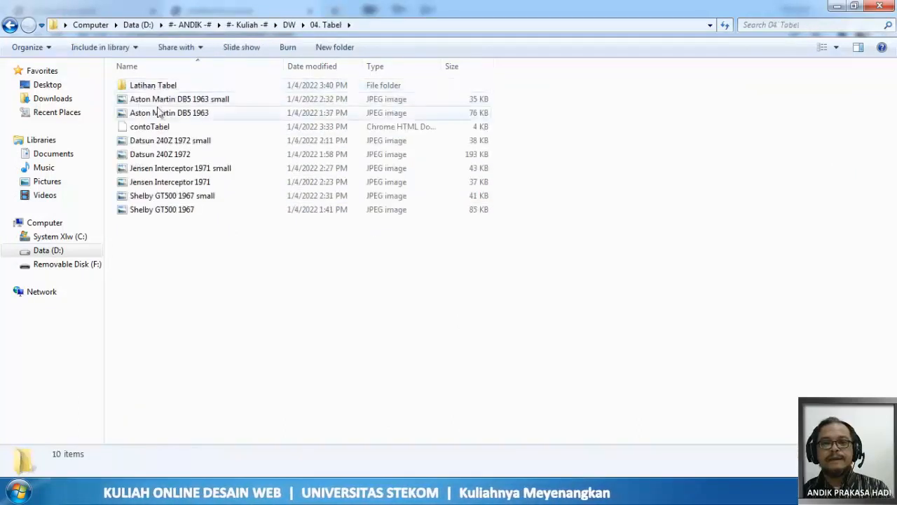
double_click(156, 126)
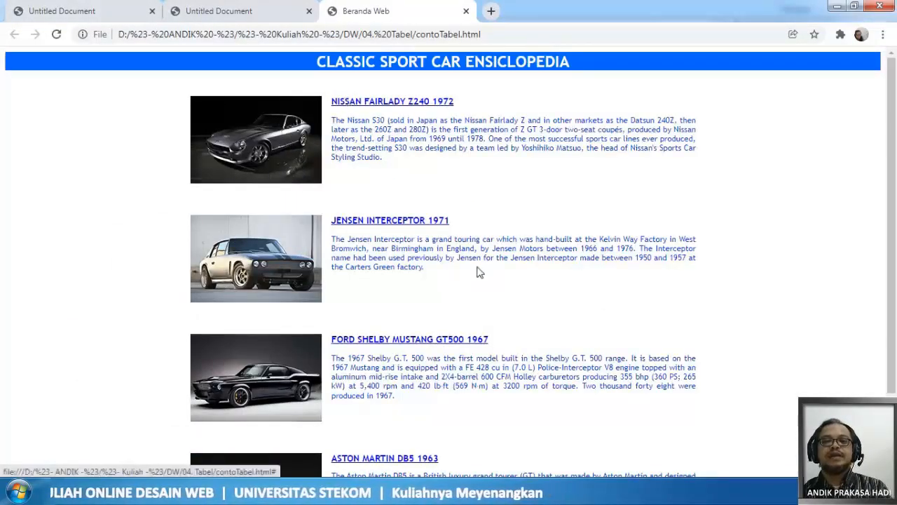
scroll(476, 268, "down", 2)
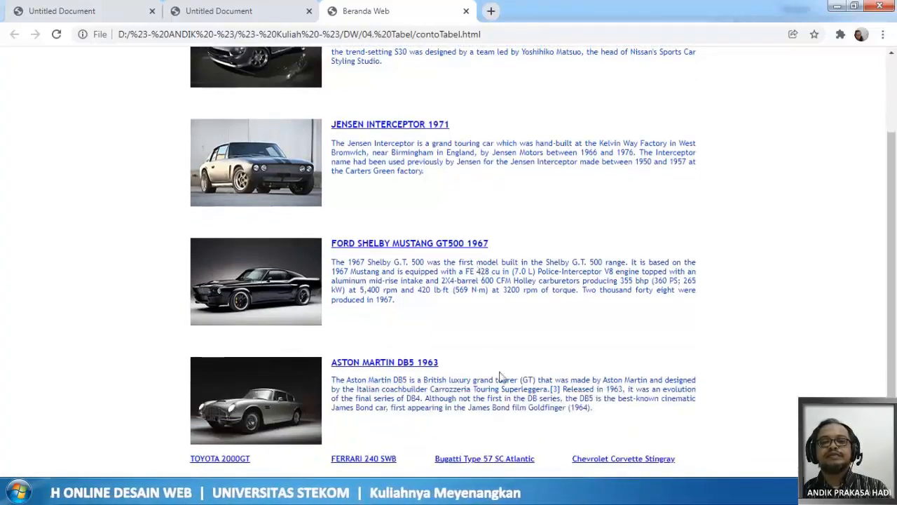
scroll(502, 397, "up", 2)
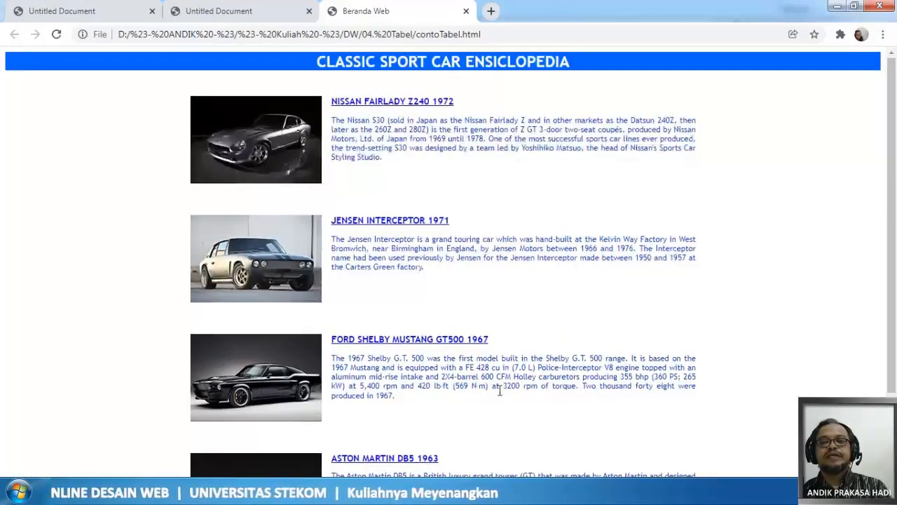
- Close the contoTabel example page and the Untitled-2 preview in the browser
left_click(214, 12)
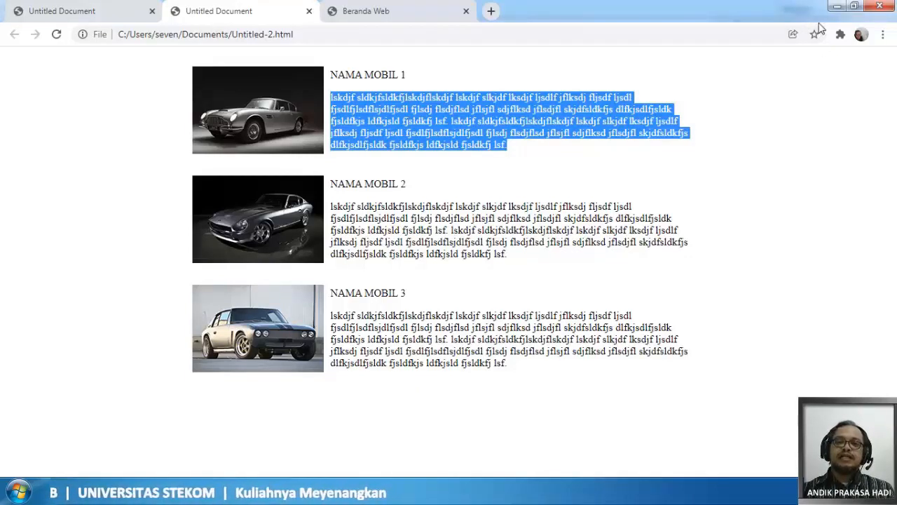
left_click(466, 11)
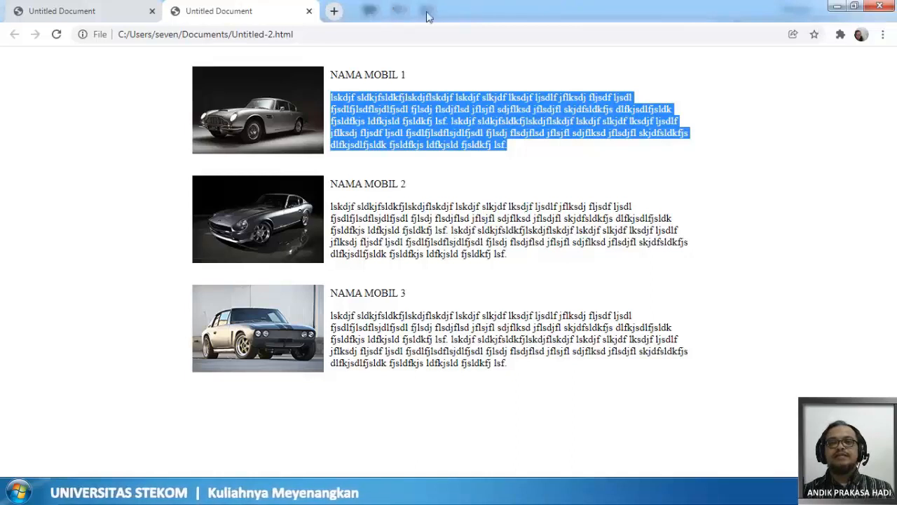
left_click(309, 11)
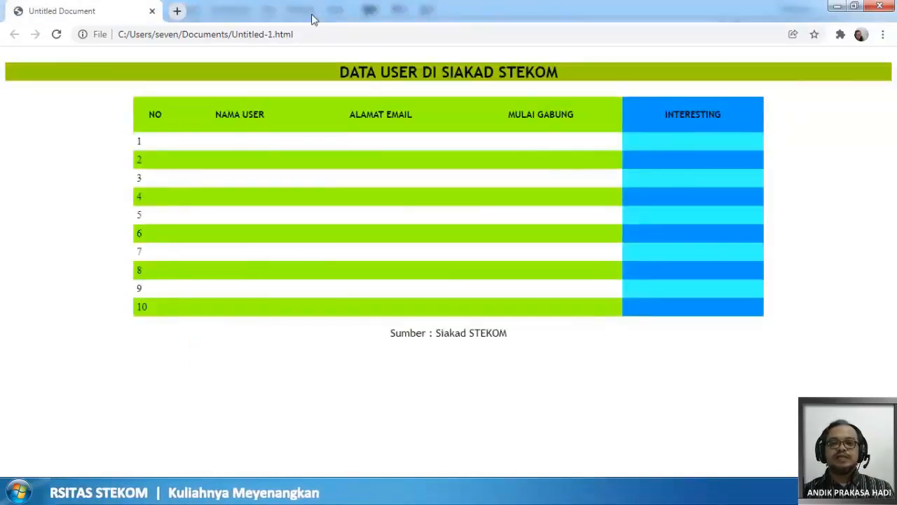